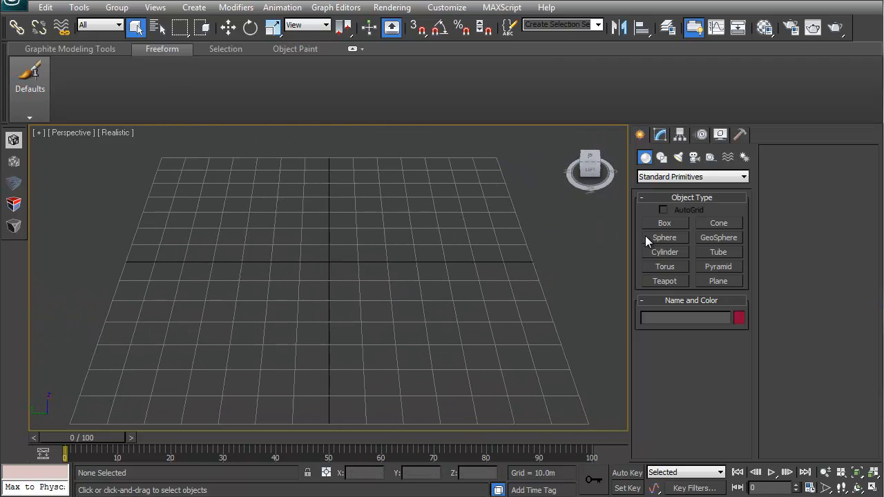
Create a FumeFX container around the grid centre, about 143 m wide and long and 81 m high.
{"action": "middle_click_drag", "start_coordinate": [552, 262], "coordinate": [512, 208], "text": "alt"}
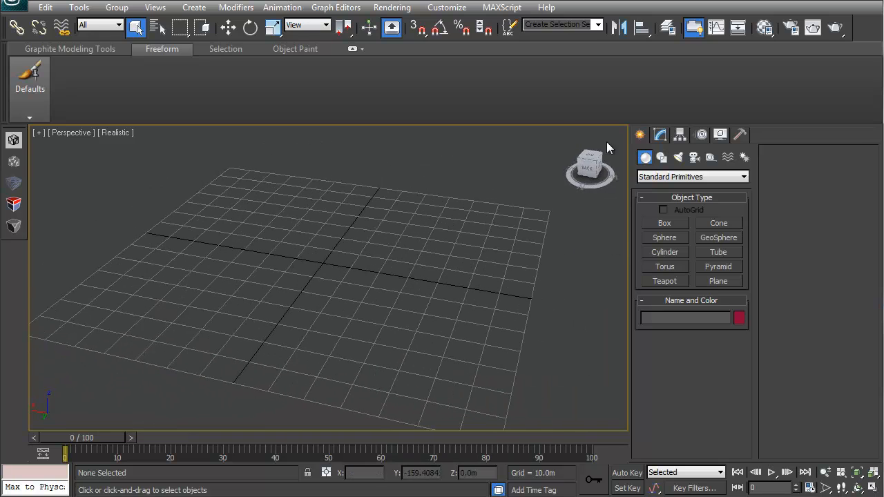
{"action": "left_click", "coordinate": [684, 177]}
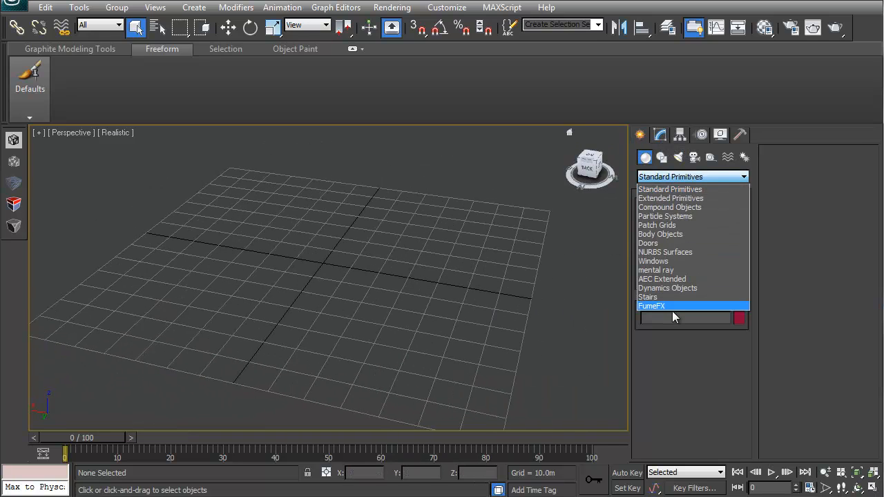
{"action": "left_click", "coordinate": [661, 307]}
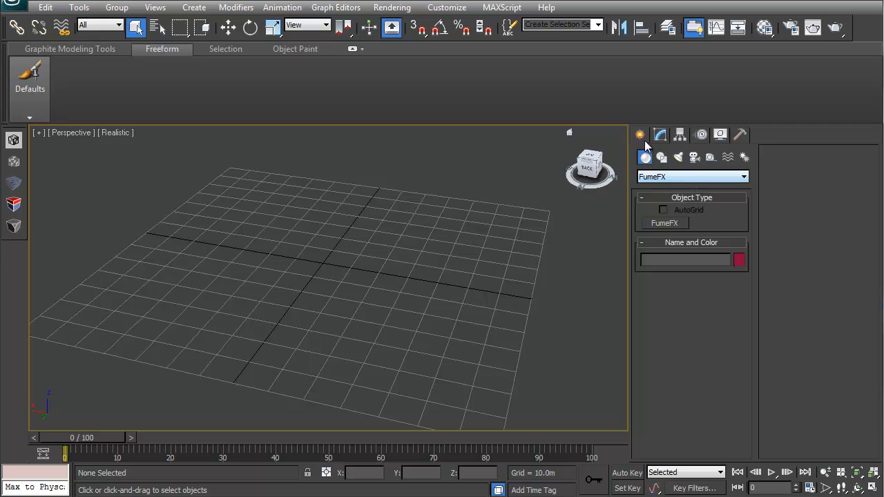
{"action": "left_click", "coordinate": [665, 223]}
{"action": "left_click", "coordinate": [671, 221]}
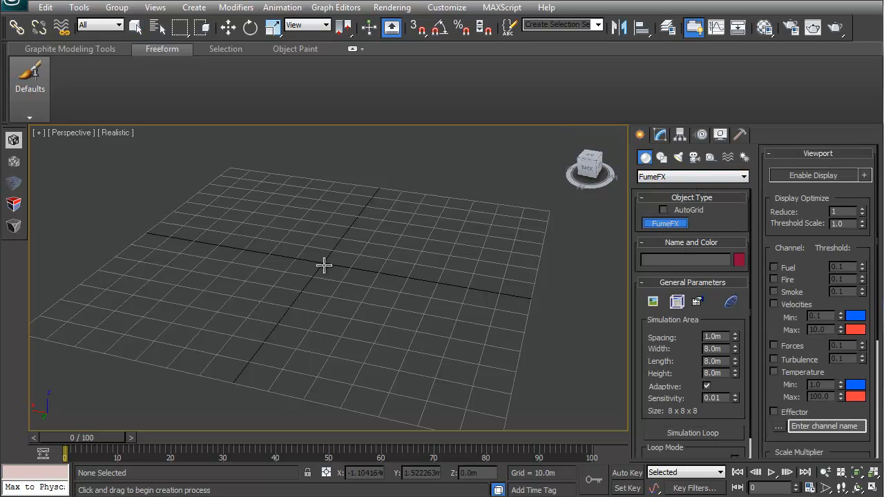
{"action": "left_click_drag", "start_coordinate": [320, 263], "coordinate": [399, 200]}
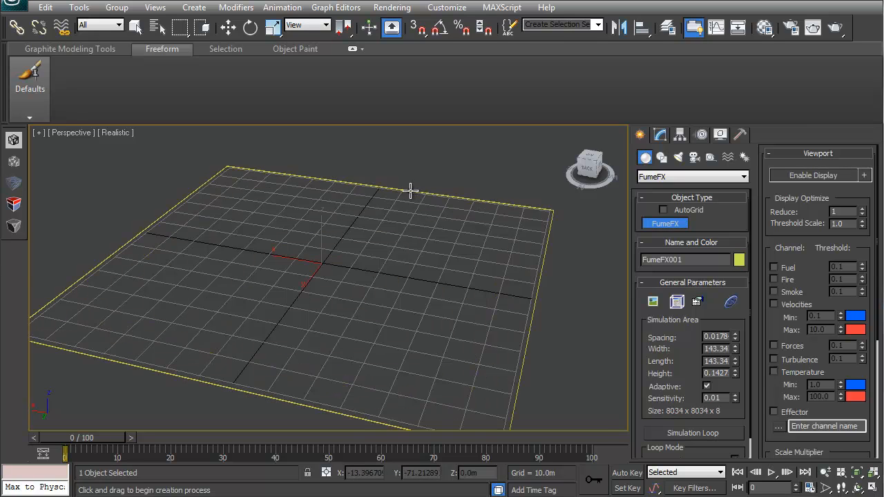
{"action": "left_click", "coordinate": [533, 287]}
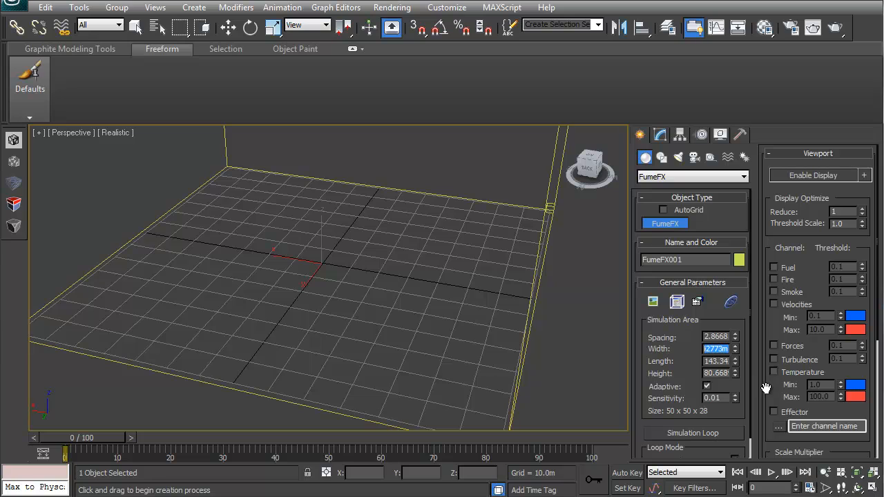
Set the FumeFX container's width, length and height to 150 m each.
{"action": "type", "text": "150"}
{"action": "key", "text": "Tab"}
{"action": "type", "text": "150"}
{"action": "key", "text": "Tab"}
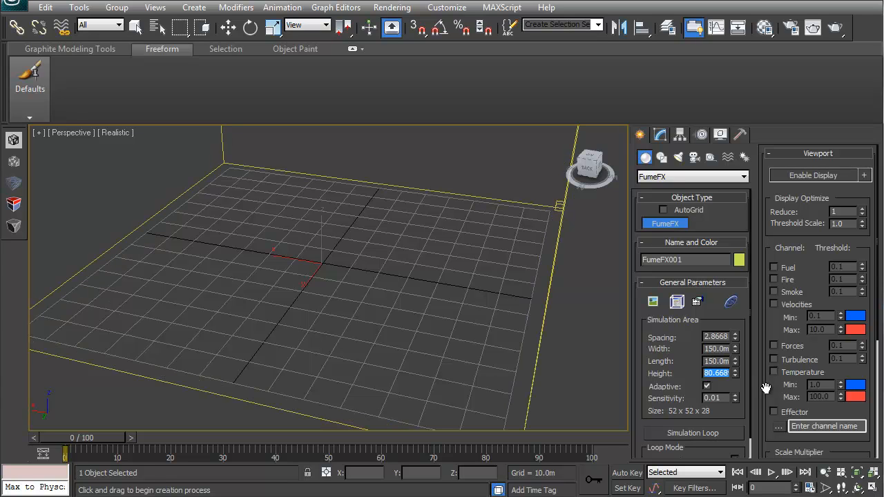
{"action": "type", "text": "150"}
{"action": "key", "text": "Return"}
Centre the FumeFX container on the grid by setting its X and Y position to 0.
{"action": "middle_click_drag", "start_coordinate": [425, 306], "coordinate": [398, 314]}
{"action": "key", "text": "w"}
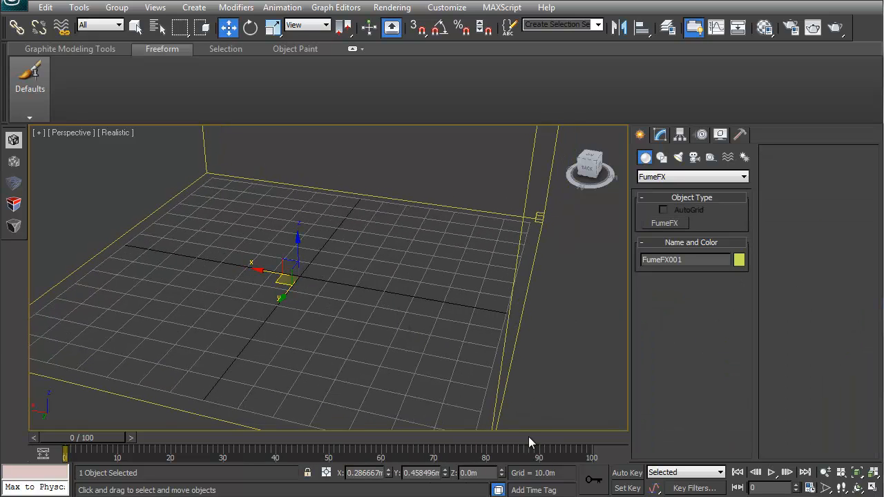
{"action": "right_click", "coordinate": [389, 473]}
{"action": "right_click", "coordinate": [447, 474]}
{"action": "scroll", "coordinate": [429, 255], "scroll_direction": "down", "scroll_amount": 4}
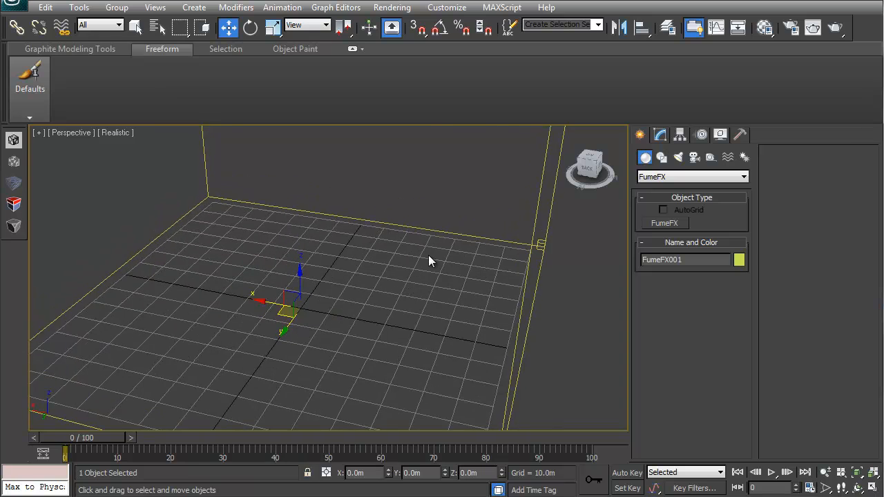
Set the display unit scale to Generic Units, keeping one system unit equal to 1.0 meters.
{"action": "left_click", "coordinate": [447, 7]}
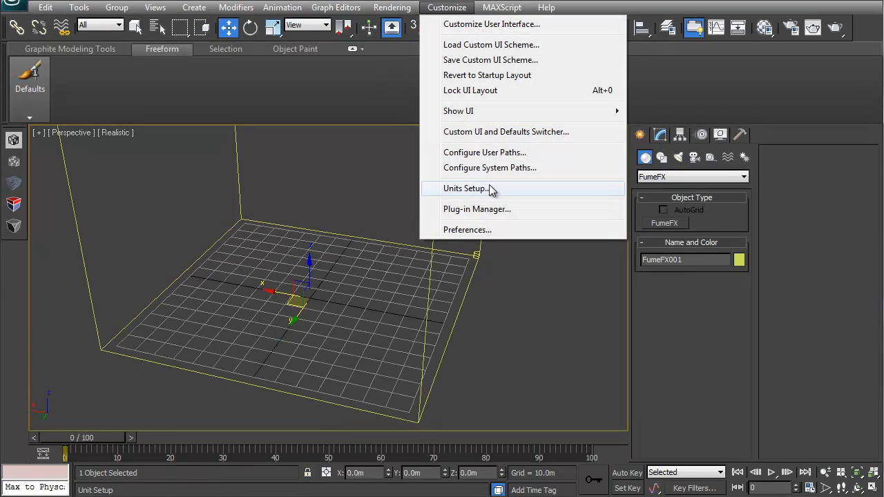
{"action": "left_click", "coordinate": [487, 188]}
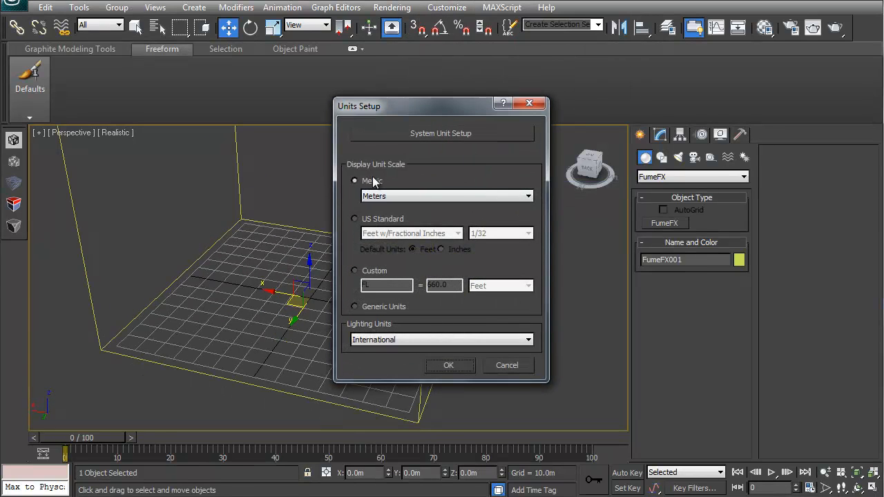
{"action": "left_click", "coordinate": [417, 137]}
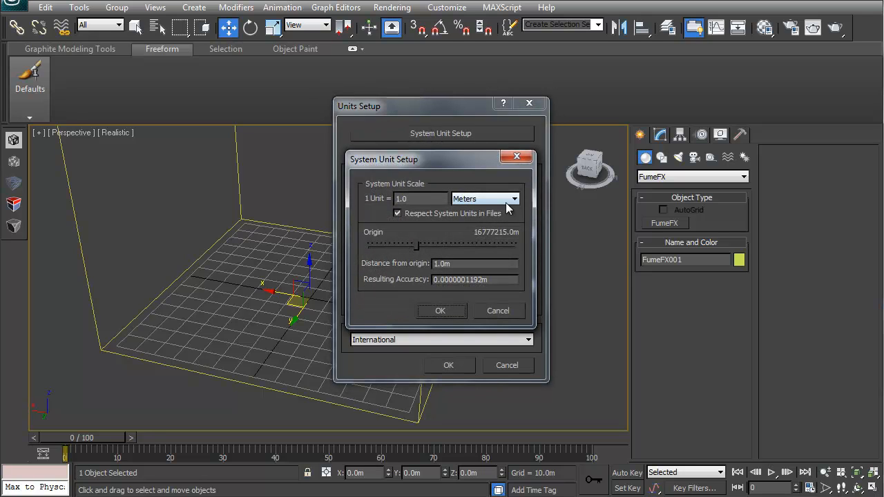
{"action": "left_click", "coordinate": [440, 311]}
{"action": "left_click", "coordinate": [355, 307]}
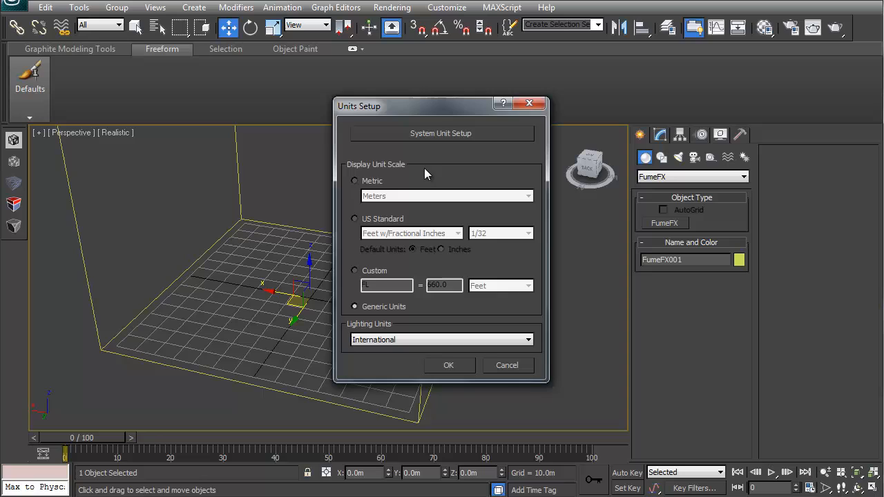
{"action": "left_click", "coordinate": [462, 138]}
{"action": "left_click", "coordinate": [451, 311]}
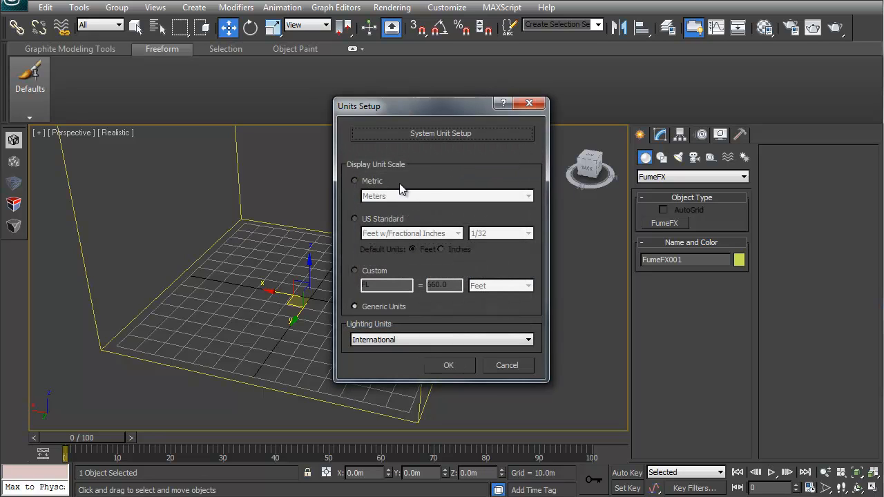
{"action": "left_click", "coordinate": [448, 367]}
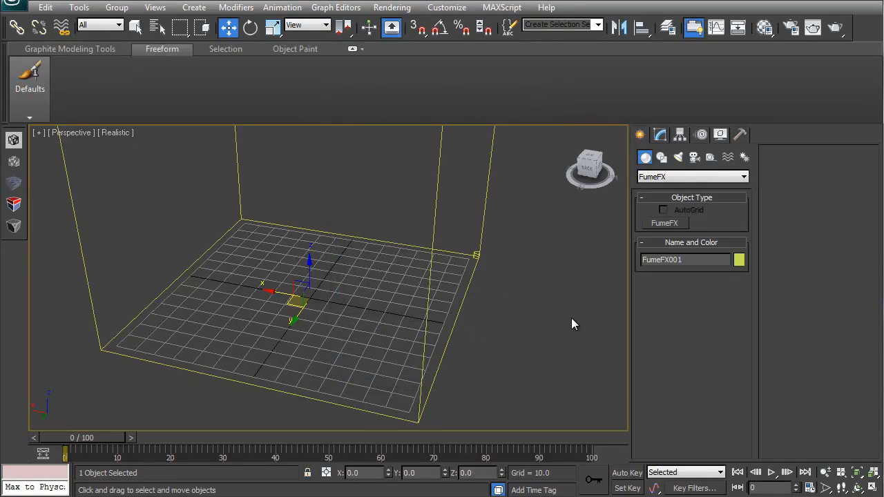
Create a spherical FumeFX Simple Source helper near the centre of the container floor.
{"action": "middle_click_drag", "start_coordinate": [336, 287], "coordinate": [400, 269], "text": "alt"}
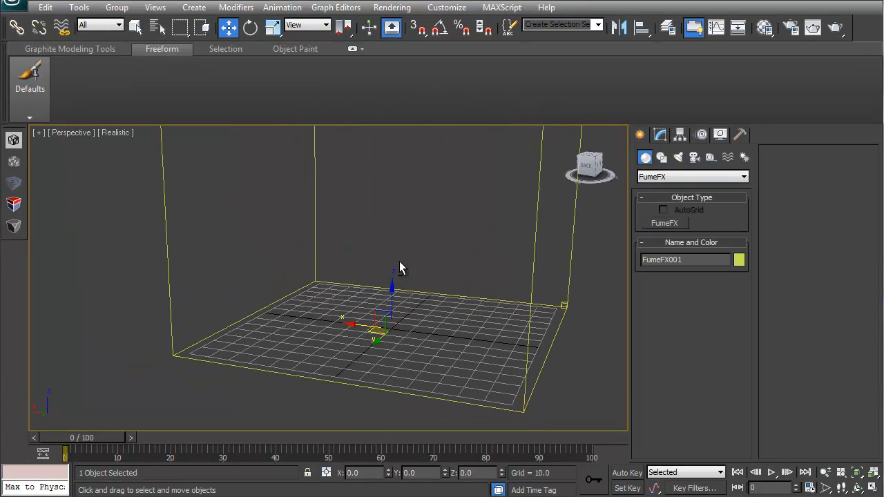
{"action": "left_click", "coordinate": [710, 157]}
{"action": "left_click", "coordinate": [662, 176]}
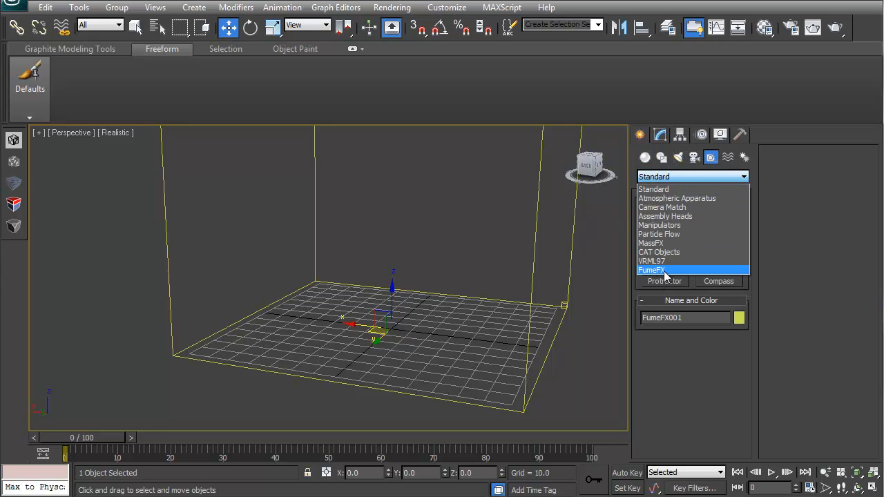
{"action": "left_click", "coordinate": [663, 271]}
{"action": "left_click", "coordinate": [674, 226]}
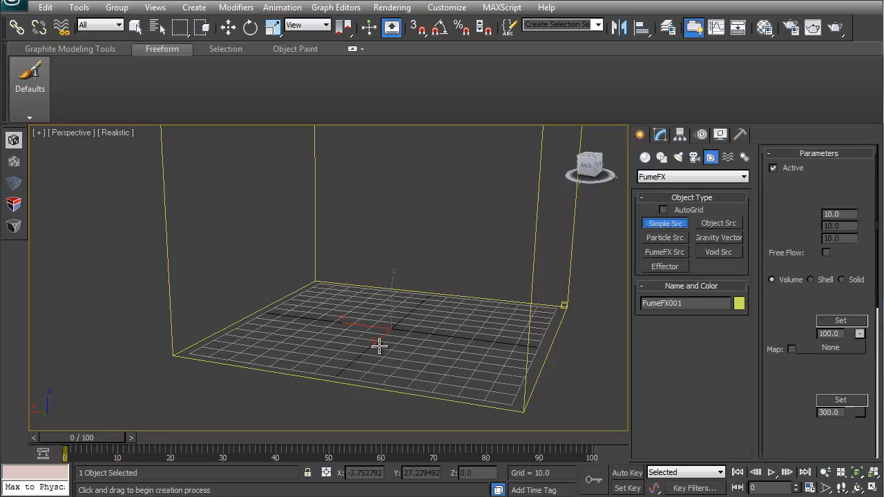
{"action": "left_click_drag", "start_coordinate": [391, 329], "coordinate": [393, 262]}
Position the simple source at X 0, Y 0 and Z 20.
{"action": "key", "text": "w"}
{"action": "right_click", "coordinate": [388, 474]}
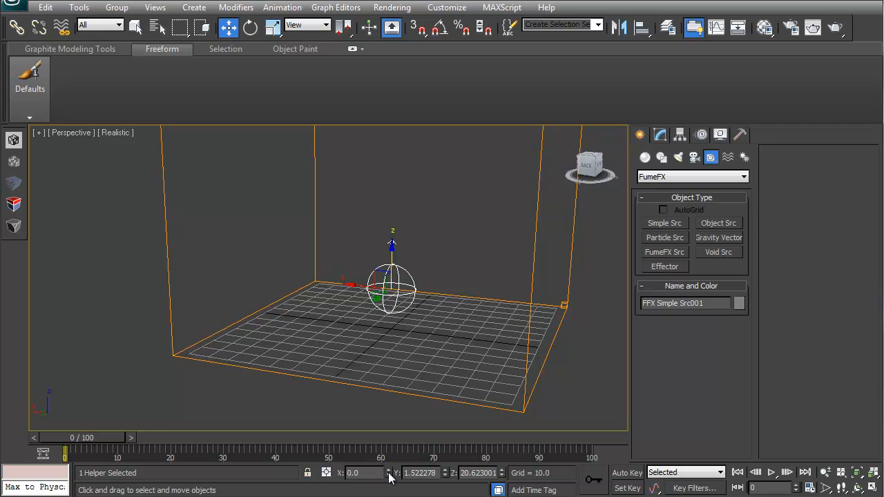
{"action": "right_click", "coordinate": [444, 473]}
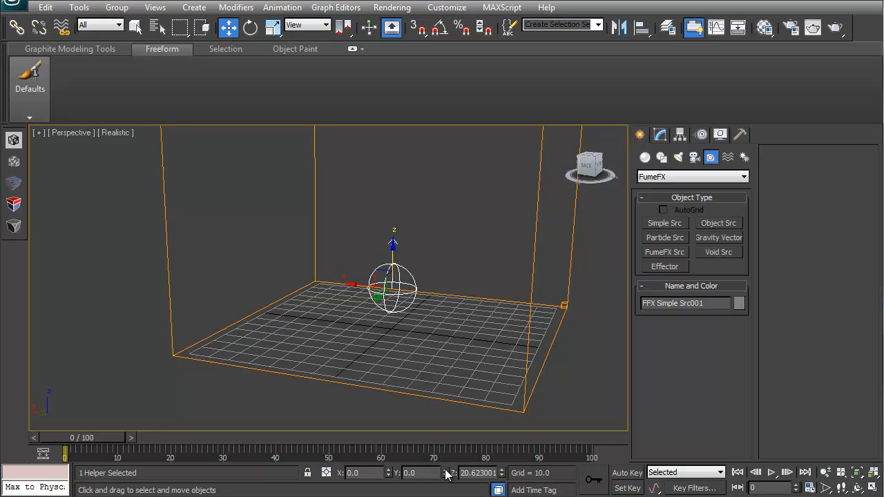
{"action": "left_click", "coordinate": [492, 475]}
{"action": "type", "text": "20"}
{"action": "key", "text": "Return"}
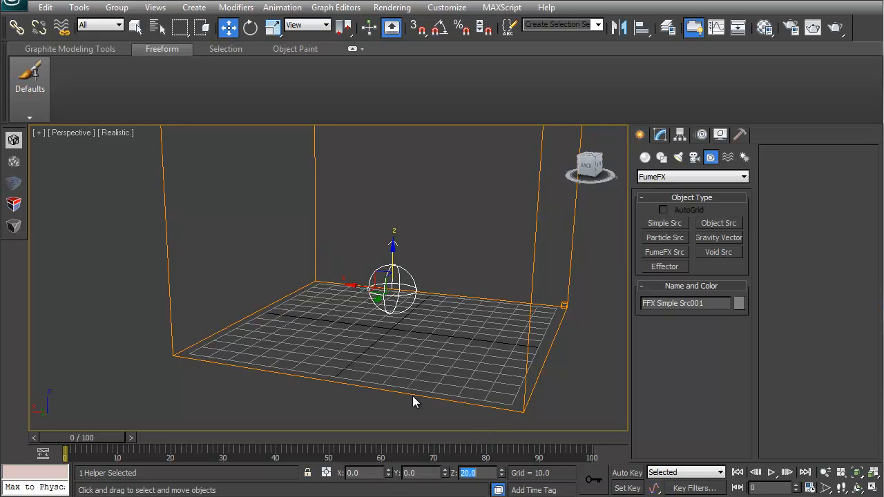
Try lowering the simple source along Z toward the container floor and undo the move.
{"action": "middle_click_drag", "start_coordinate": [412, 400], "coordinate": [395, 302], "text": "alt"}
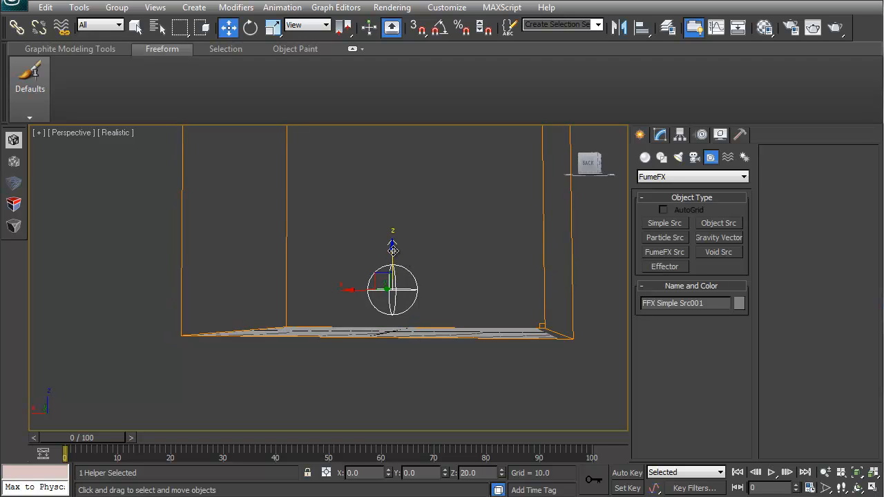
{"action": "left_click_drag", "start_coordinate": [393, 250], "coordinate": [392, 289]}
{"action": "key", "text": "ctrl+z"}
Select the FumeFX container, open its simulation settings window and move it clear of the simple source in the viewport.
{"action": "middle_click_drag", "start_coordinate": [392, 319], "coordinate": [464, 259], "text": "alt"}
{"action": "left_click", "coordinate": [504, 228]}
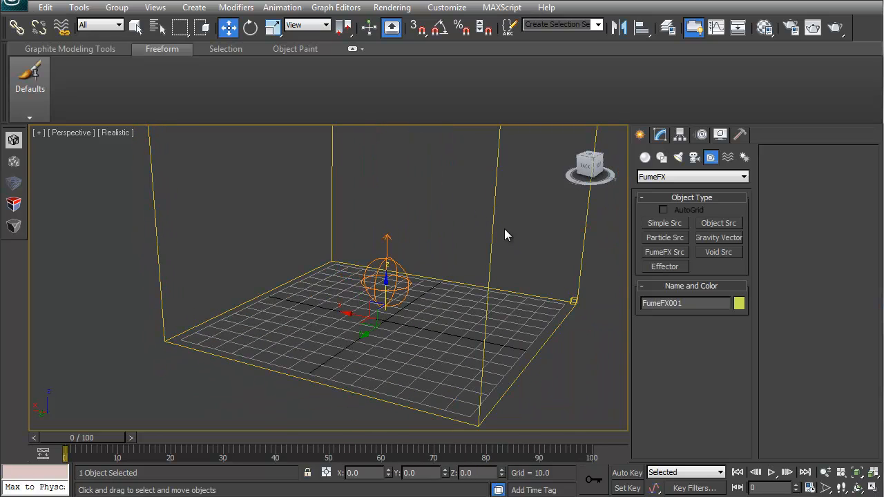
{"action": "left_click", "coordinate": [660, 136]}
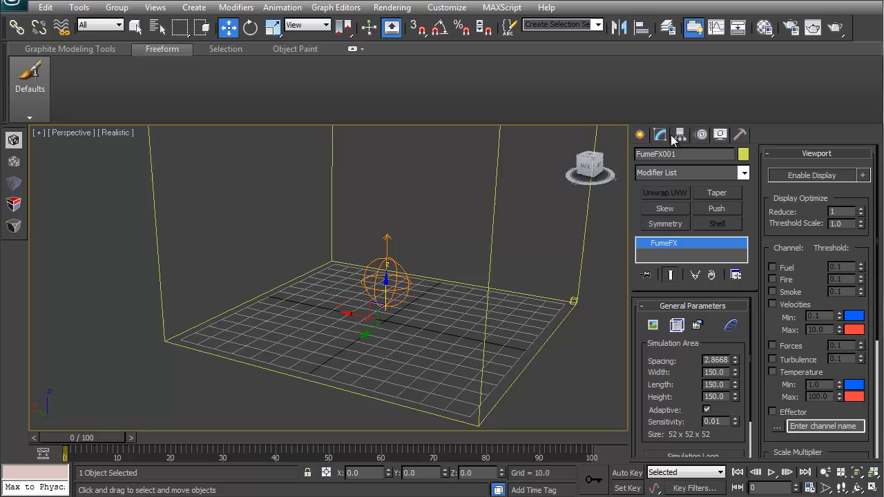
{"action": "left_click", "coordinate": [677, 326]}
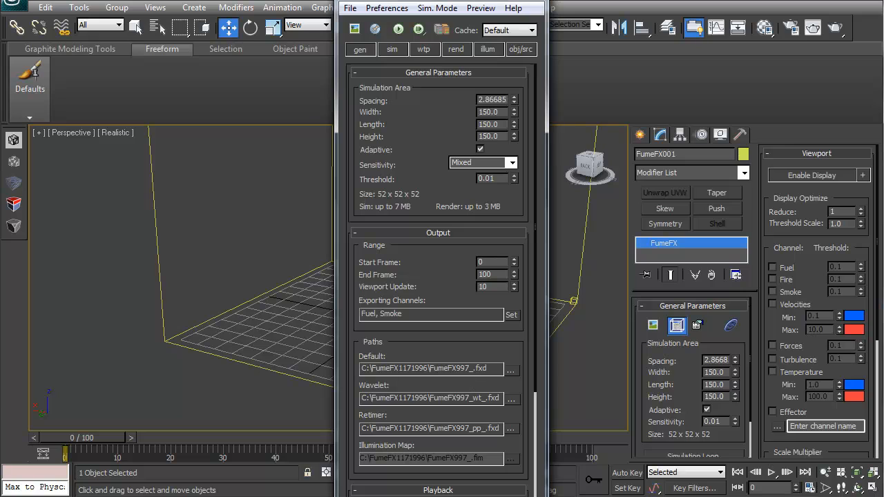
{"action": "left_click_drag", "start_coordinate": [450, 496], "coordinate": [450, 489]}
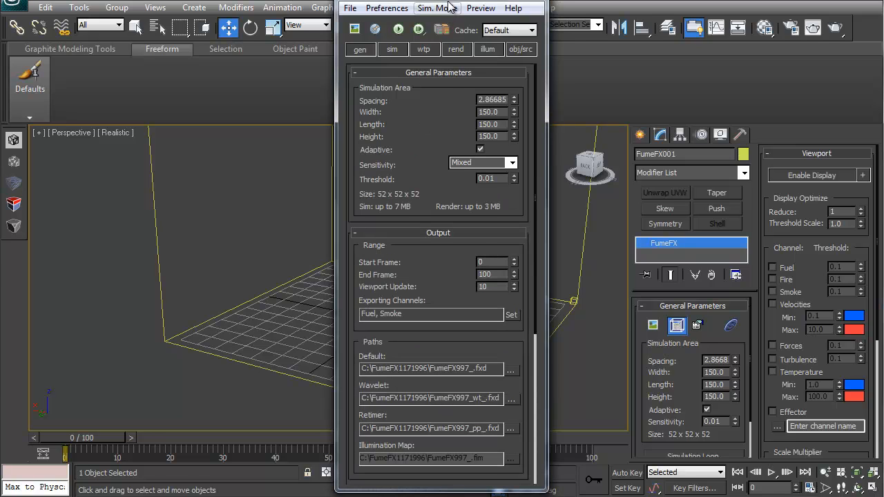
{"action": "left_click_drag", "start_coordinate": [451, 1], "coordinate": [147, 6]}
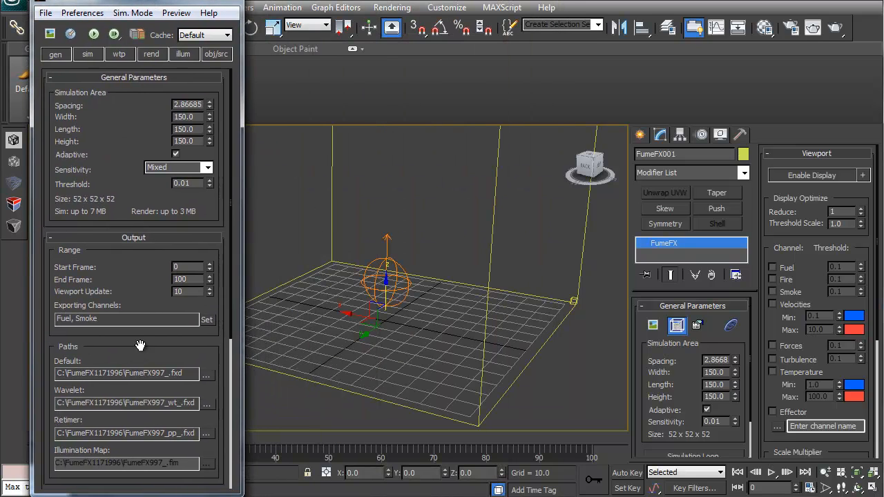
Create a Youtube_Fireball folder in E:\F_Backup1\FumeFX and set the default and wavelet output paths to it.
{"action": "left_click_drag", "start_coordinate": [140, 346], "coordinate": [101, 263]}
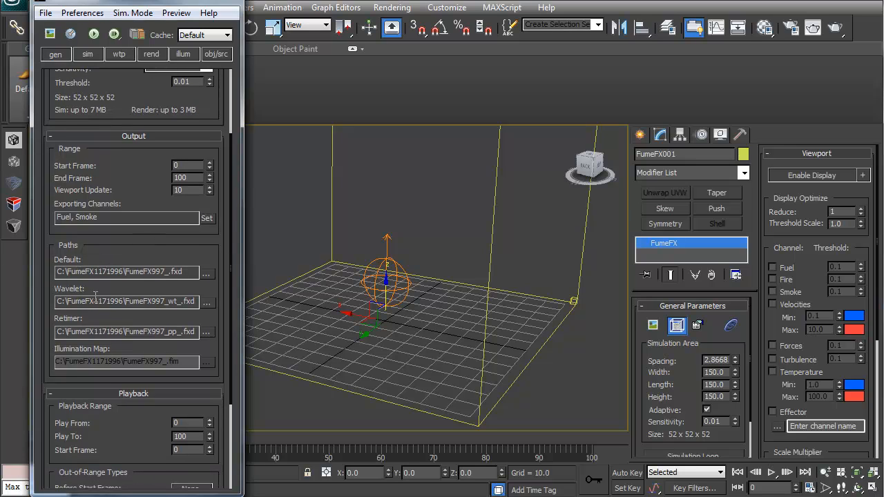
{"action": "left_click", "coordinate": [206, 277]}
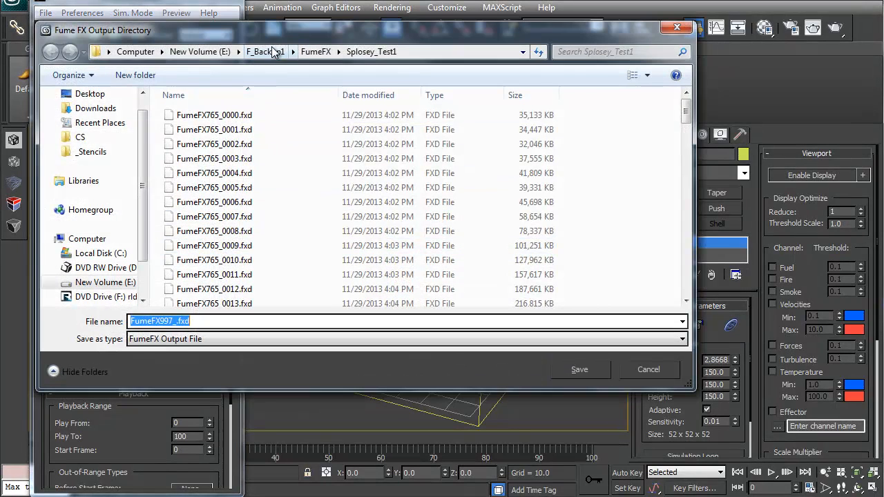
{"action": "left_click", "coordinate": [325, 51]}
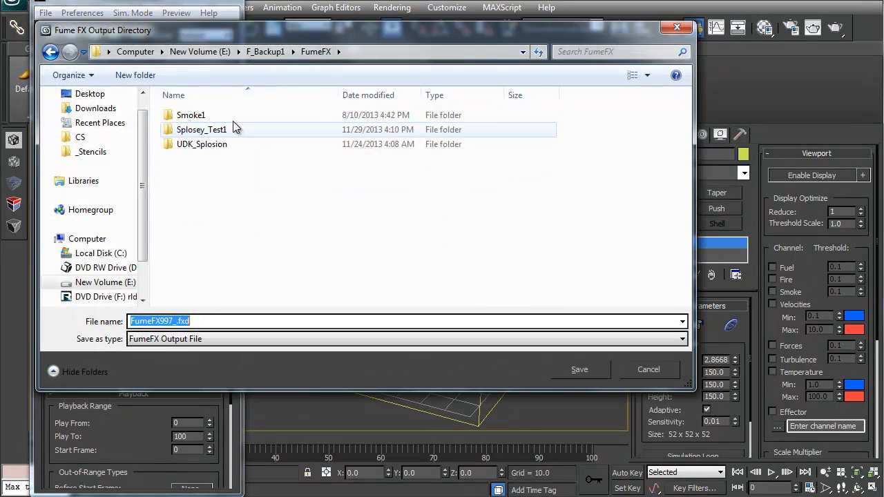
{"action": "left_click", "coordinate": [135, 75]}
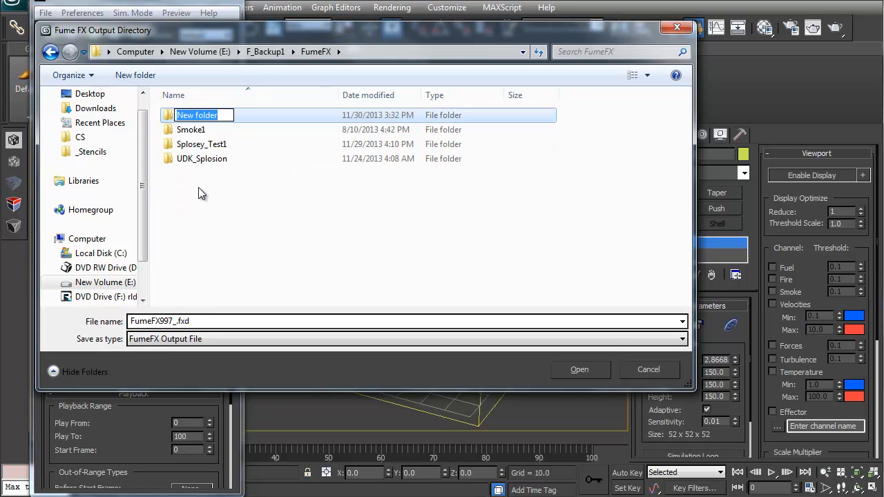
{"action": "type", "text": "Youtube_Fir"}
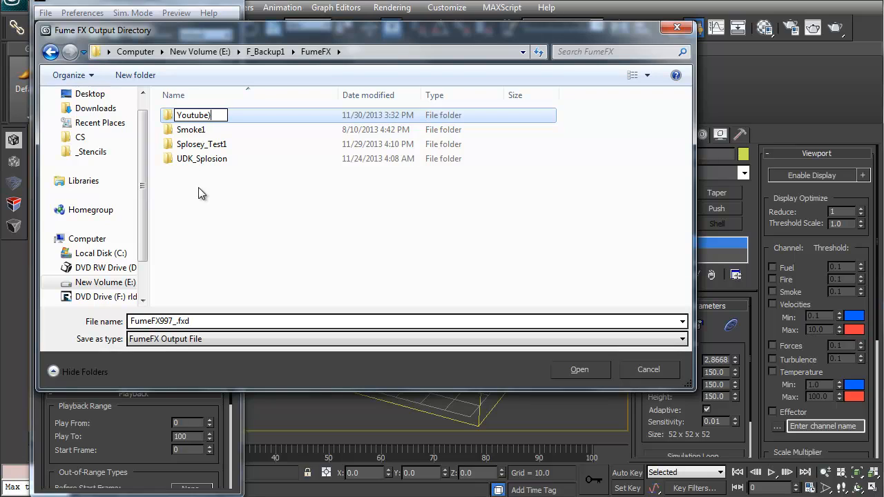
{"action": "type", "text": "eball"}
{"action": "left_click", "coordinate": [174, 123]}
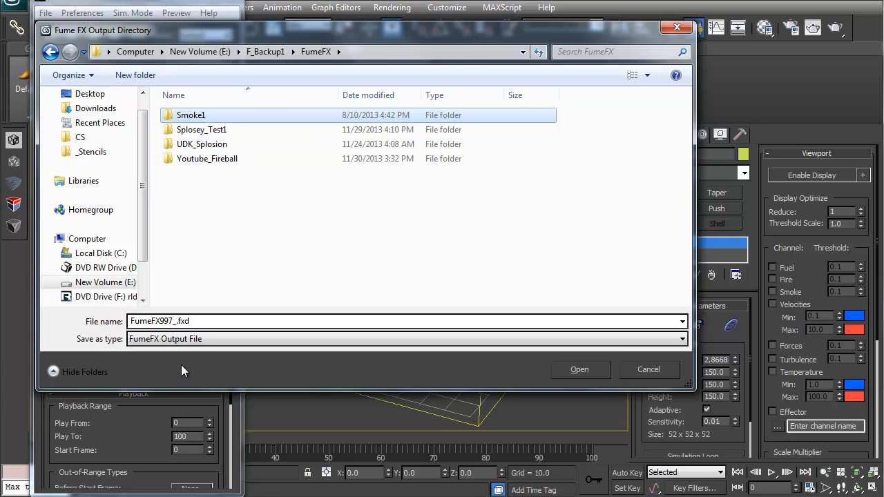
{"action": "double_click", "coordinate": [173, 159]}
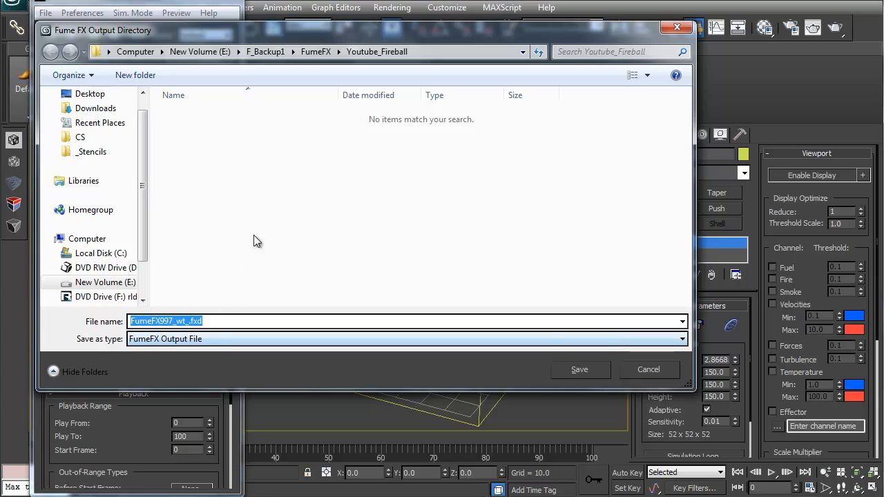
{"action": "left_click", "coordinate": [588, 367]}
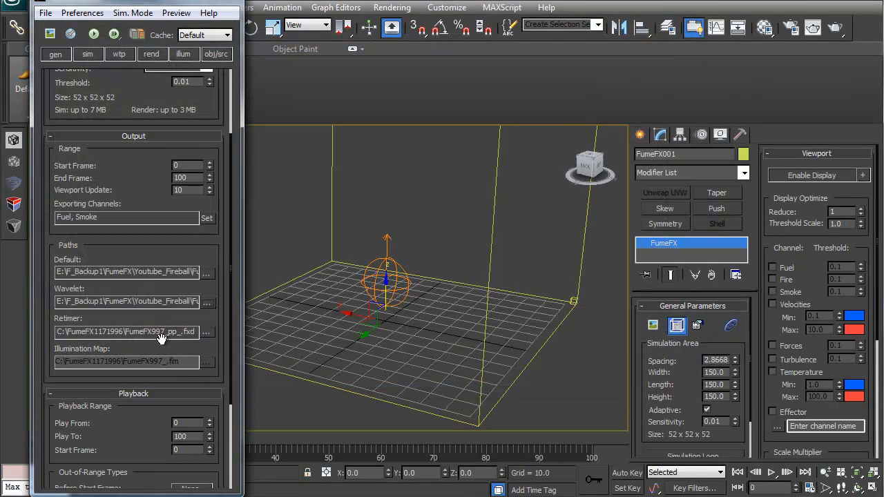
Set the retimer output path to the Youtube_Fireball folder and check the full default path.
{"action": "left_click", "coordinate": [207, 333]}
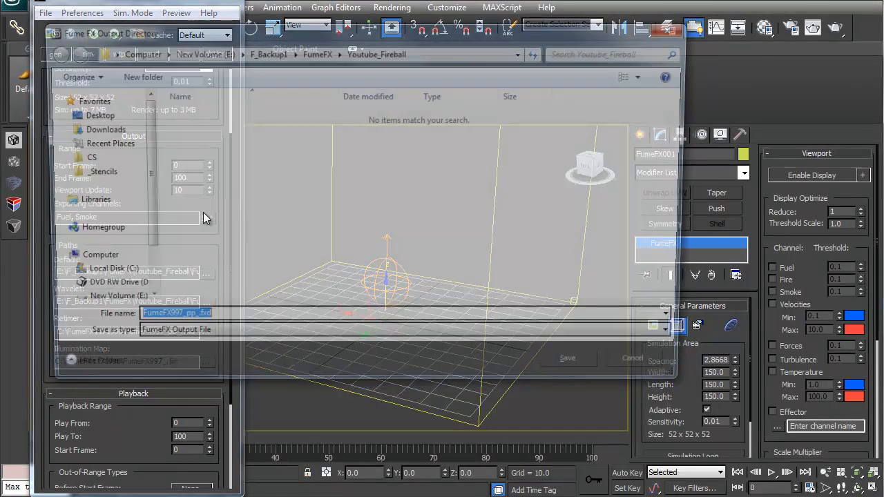
{"action": "left_click", "coordinate": [580, 366]}
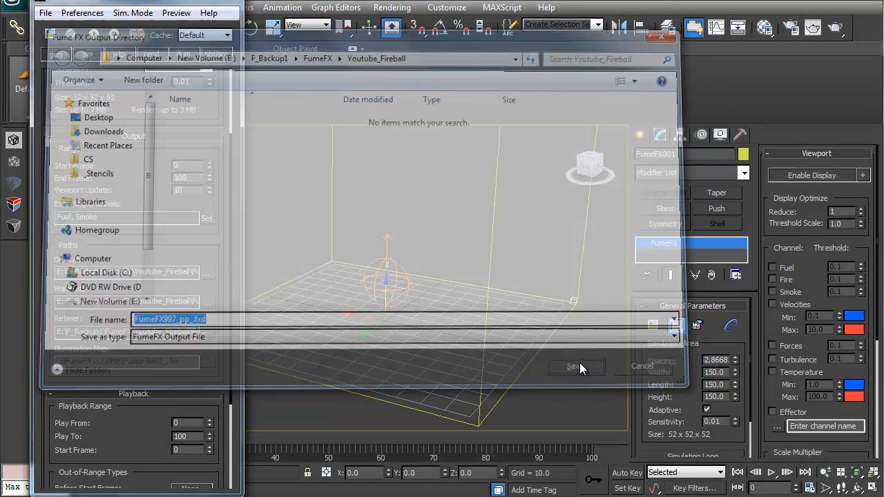
{"action": "scroll", "coordinate": [147, 173], "scroll_direction": "up", "scroll_amount": 3}
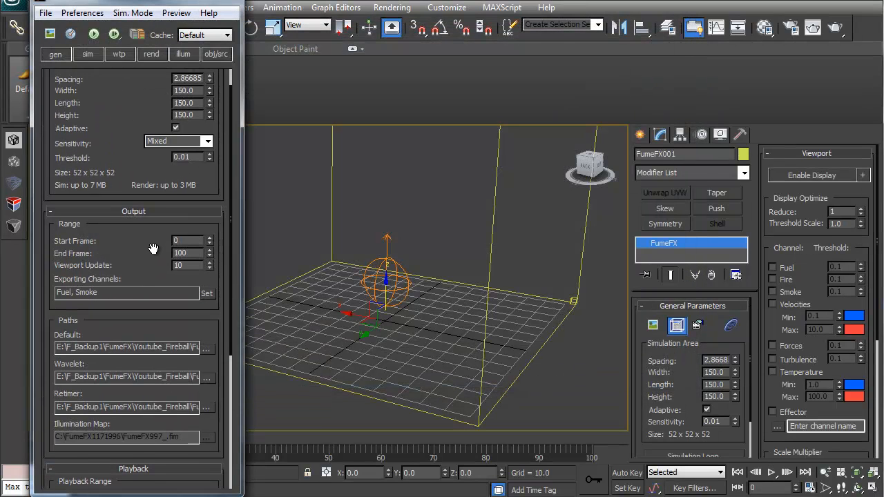
{"action": "scroll", "coordinate": [144, 168], "scroll_direction": "down", "scroll_amount": 3}
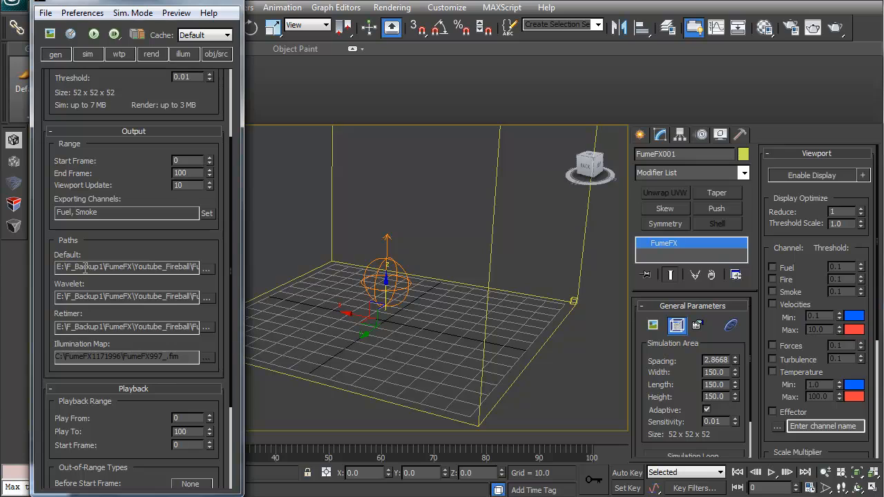
{"action": "left_click_drag", "start_coordinate": [70, 268], "coordinate": [226, 264]}
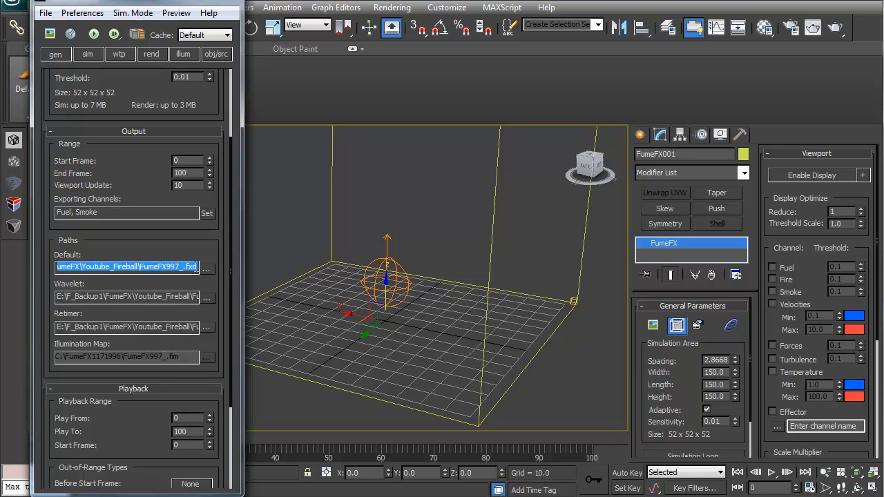
Add the simple source in the viewport to the FumeFX container's list of objects and sources.
{"action": "middle_click_drag", "start_coordinate": [351, 313], "coordinate": [429, 318]}
{"action": "scroll", "coordinate": [395, 303], "scroll_direction": "down", "scroll_amount": 3}
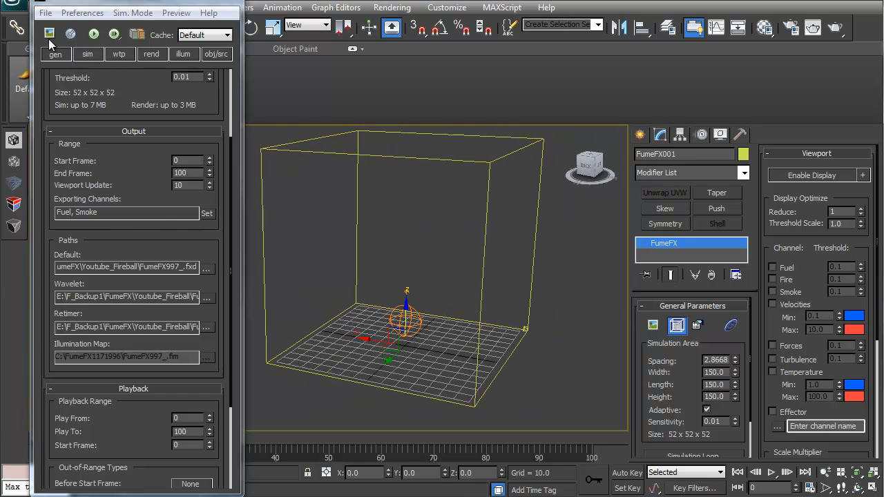
{"action": "left_click", "coordinate": [222, 58]}
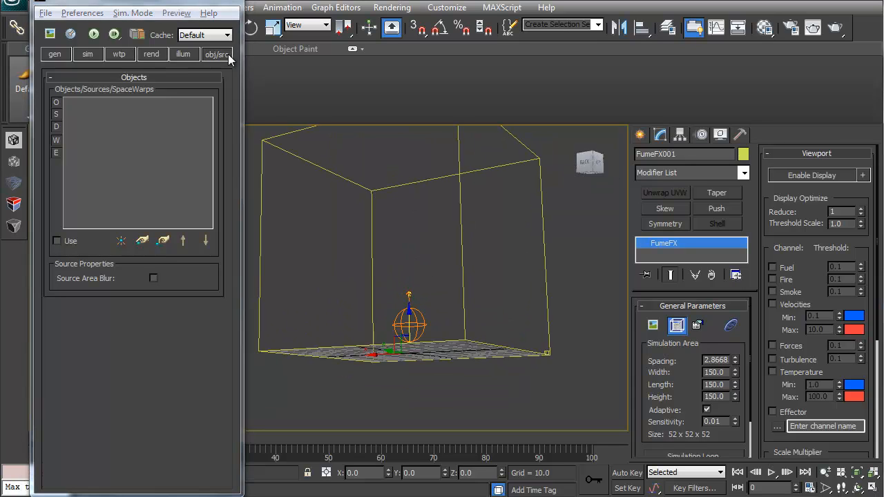
{"action": "left_click", "coordinate": [141, 240]}
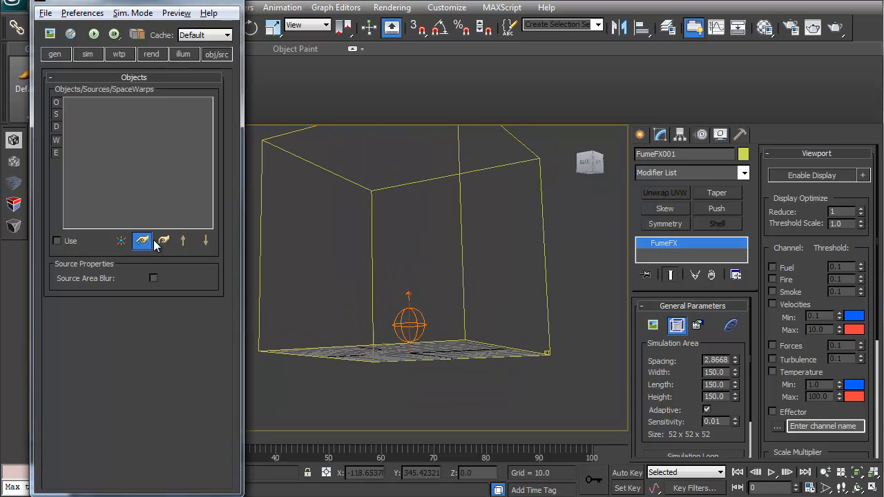
{"action": "left_click", "coordinate": [416, 324]}
{"action": "mouse_move", "coordinate": [449, 233]}
{"action": "middle_mouse_down", "text": "alt"}
{"action": "mouse_move", "coordinate": [460, 263]}
{"action": "mouse_move", "coordinate": [433, 236]}
{"action": "middle_mouse_up", "text": "alt"}
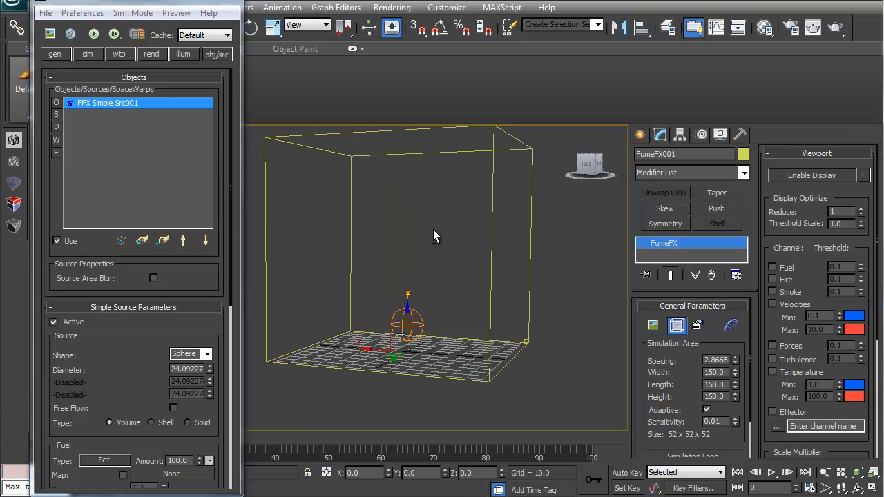
Start the default simulation for frames 0 to 100 and open an enlarged output preview clear of the viewport.
{"action": "left_click", "coordinate": [93, 34]}
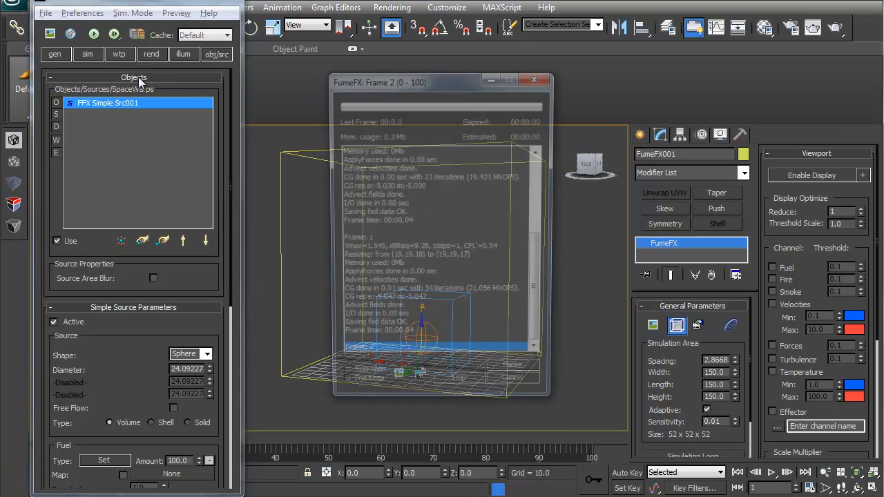
{"action": "left_click_drag", "start_coordinate": [476, 82], "coordinate": [756, 88]}
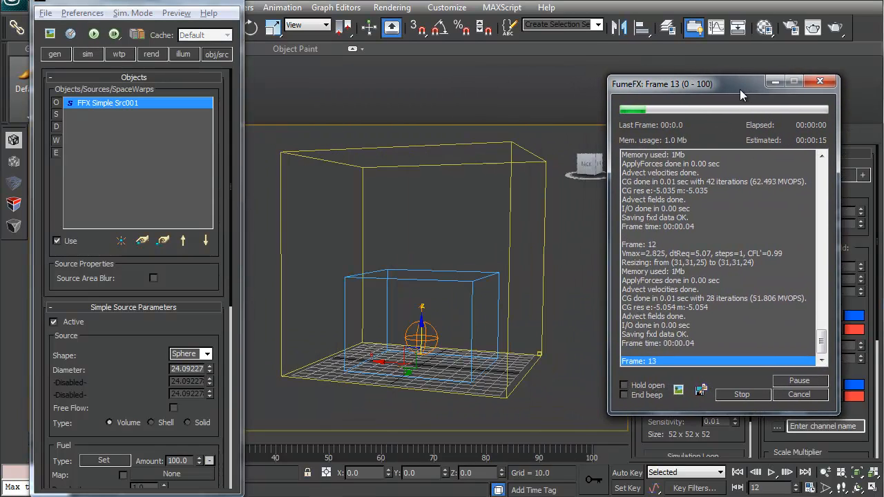
{"action": "left_click", "coordinate": [70, 34]}
{"action": "left_click_drag", "start_coordinate": [85, 0], "coordinate": [594, 96]}
{"action": "left_click_drag", "start_coordinate": [649, 267], "coordinate": [755, 364]}
{"action": "scroll", "coordinate": [484, 370], "scroll_direction": "up", "scroll_amount": 6}
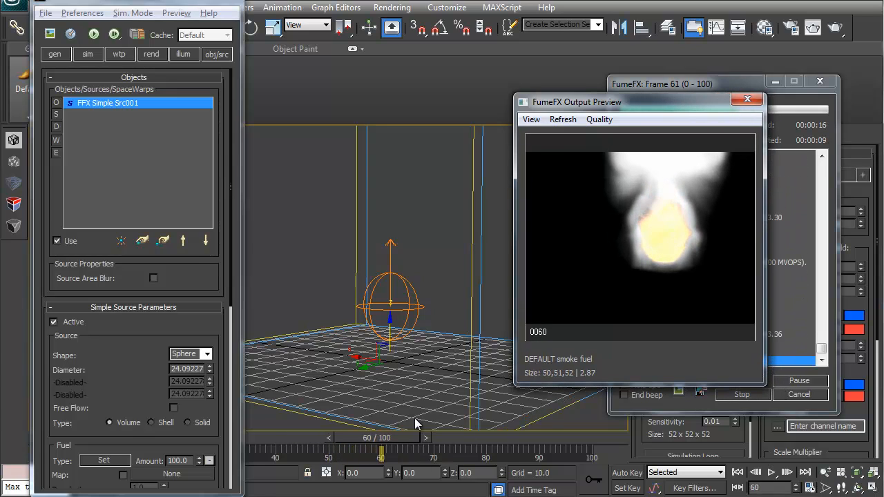
Reposition and shorten the FumeFX settings window to uncover the timeline, and play the finished simulation back, stopping at frame 55.
{"action": "left_click_drag", "start_coordinate": [149, 1], "coordinate": [131, 9]}
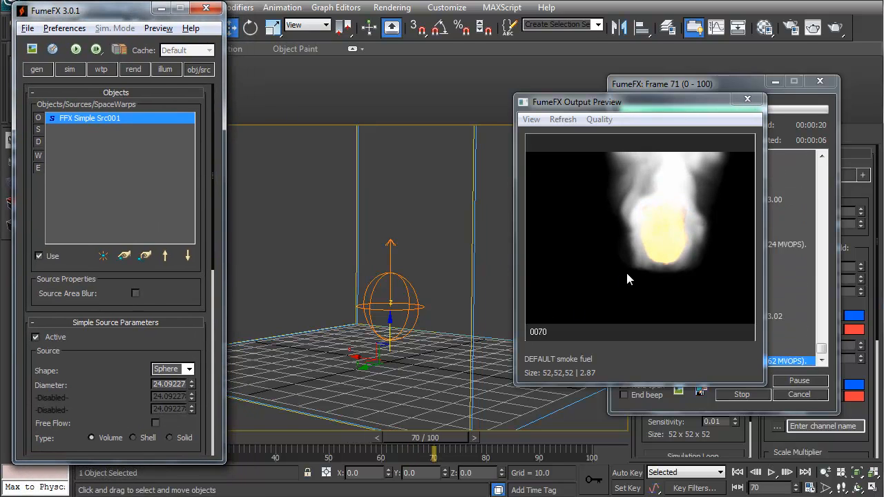
{"action": "left_click_drag", "start_coordinate": [169, 462], "coordinate": [169, 443]}
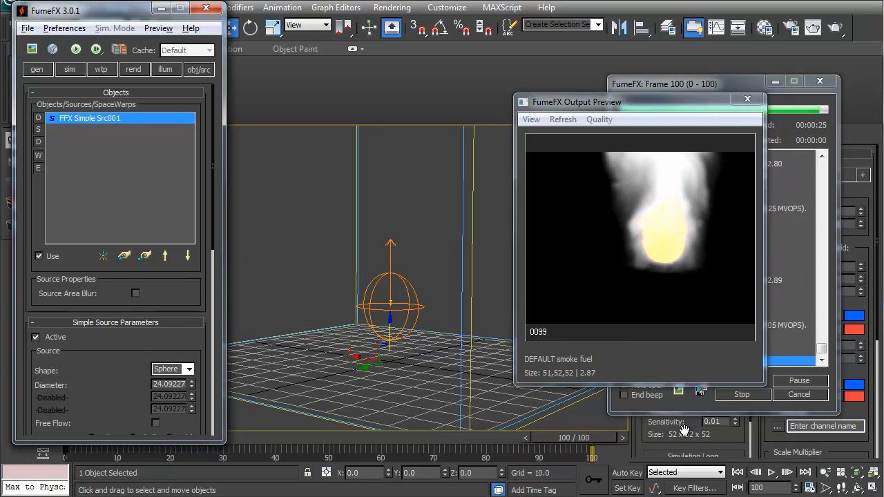
{"action": "left_click", "coordinate": [772, 474]}
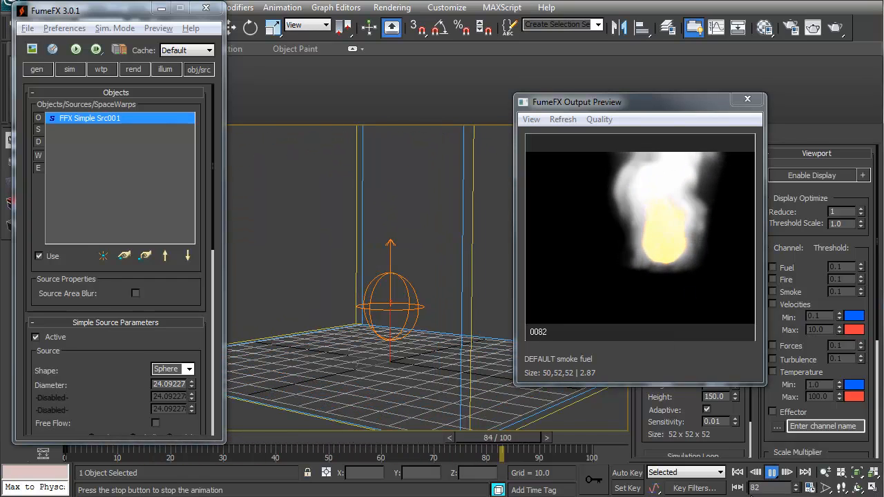
{"action": "left_click", "coordinate": [772, 474]}
{"action": "left_click_drag", "start_coordinate": [151, 442], "coordinate": [368, 449]}
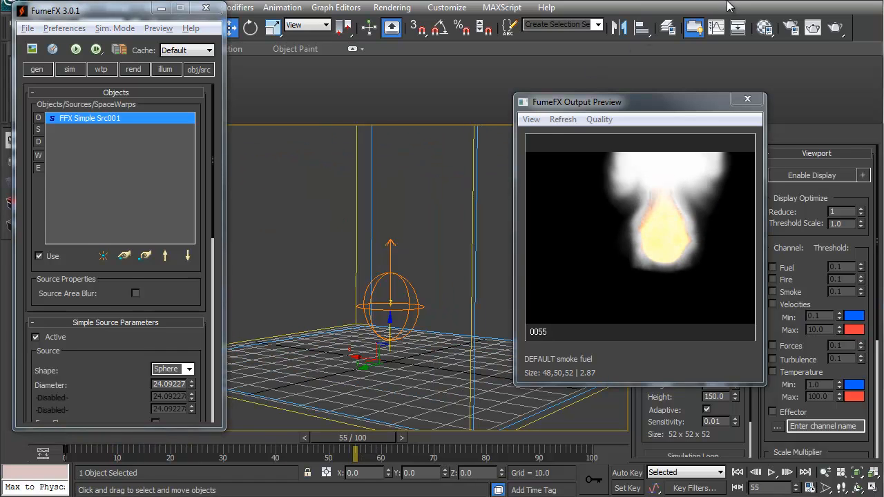
Render the perspective view at frame 55, inspect the fireball and close the rendered image.
{"action": "left_click", "coordinate": [836, 27]}
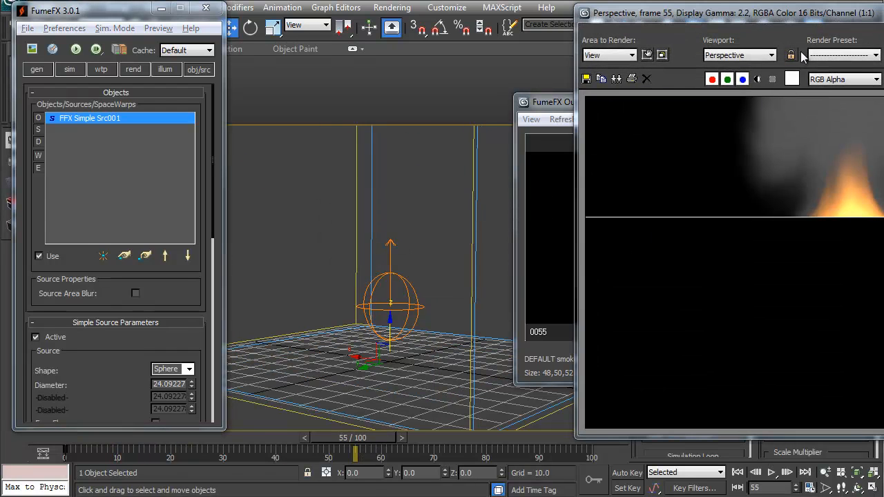
{"action": "left_click_drag", "start_coordinate": [825, 21], "coordinate": [414, 36]}
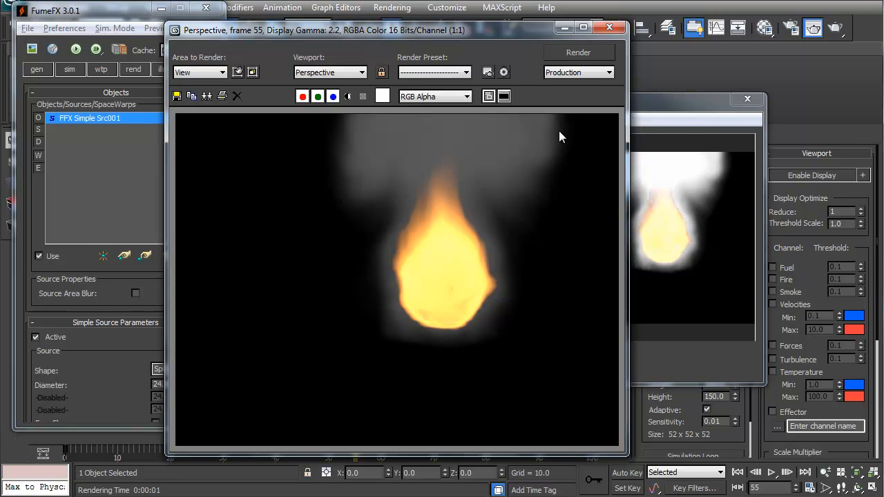
{"action": "left_click", "coordinate": [608, 31]}
Move the output preview closer to the settings window and reframe the perspective view to show the whole fireball and smoke plume.
{"action": "left_click_drag", "start_coordinate": [662, 104], "coordinate": [530, 141]}
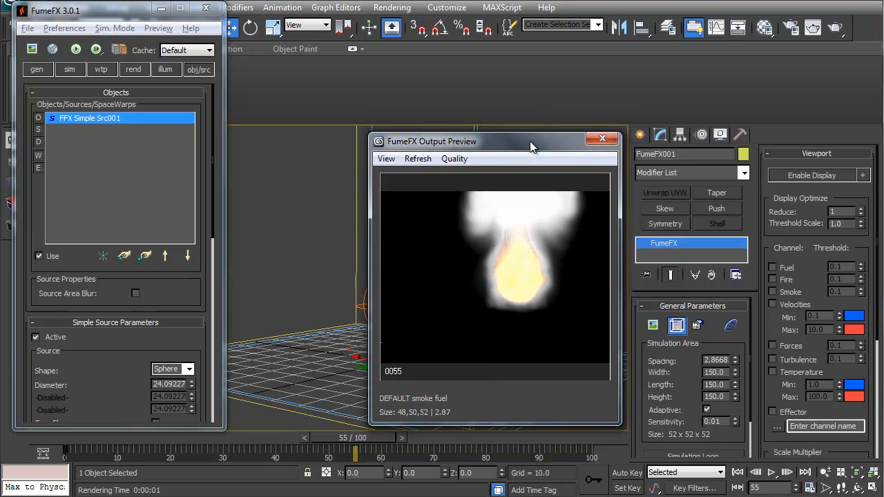
{"action": "left_click", "coordinate": [226, 220]}
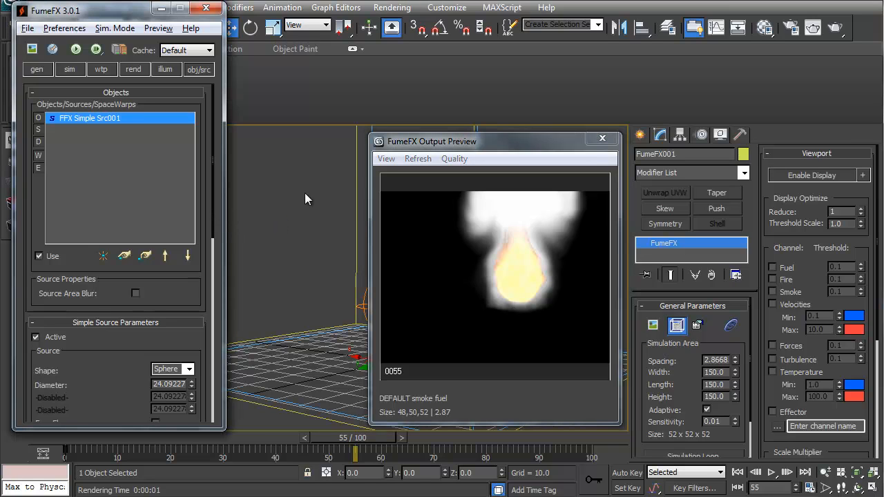
{"action": "left_click_drag", "start_coordinate": [524, 142], "coordinate": [525, 139]}
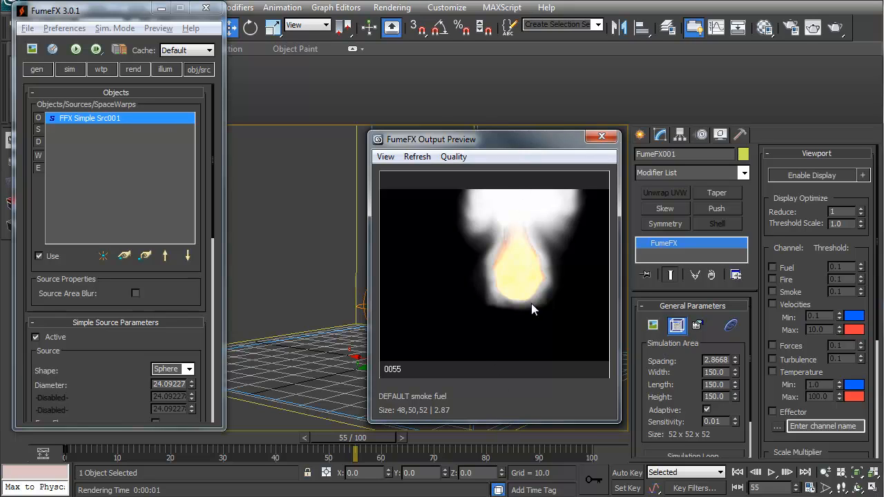
{"action": "left_click_drag", "start_coordinate": [523, 136], "coordinate": [525, 137]}
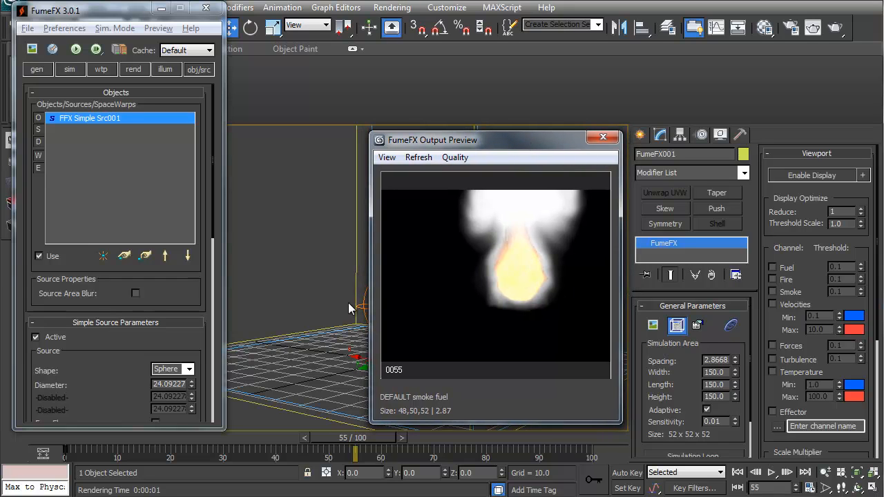
{"action": "middle_click_drag", "start_coordinate": [349, 304], "coordinate": [344, 303], "text": "alt"}
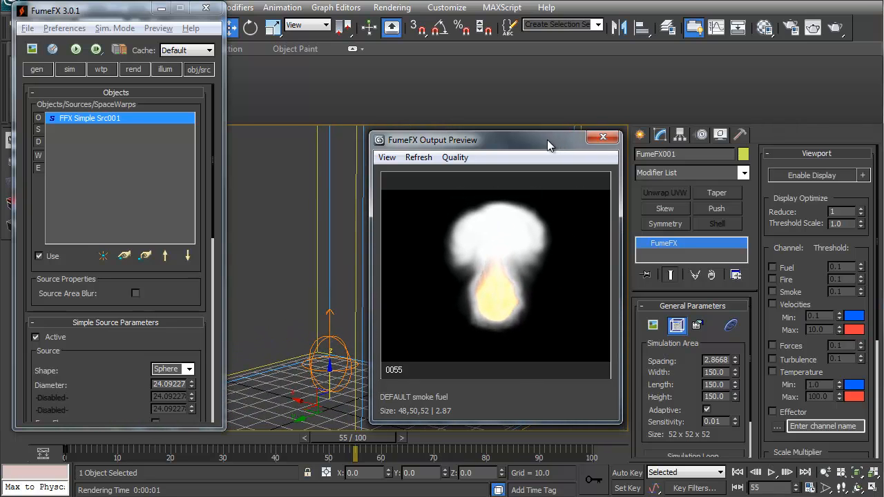
Check the installed FumeFX version in the program's About information and close it.
{"action": "left_click", "coordinate": [191, 29]}
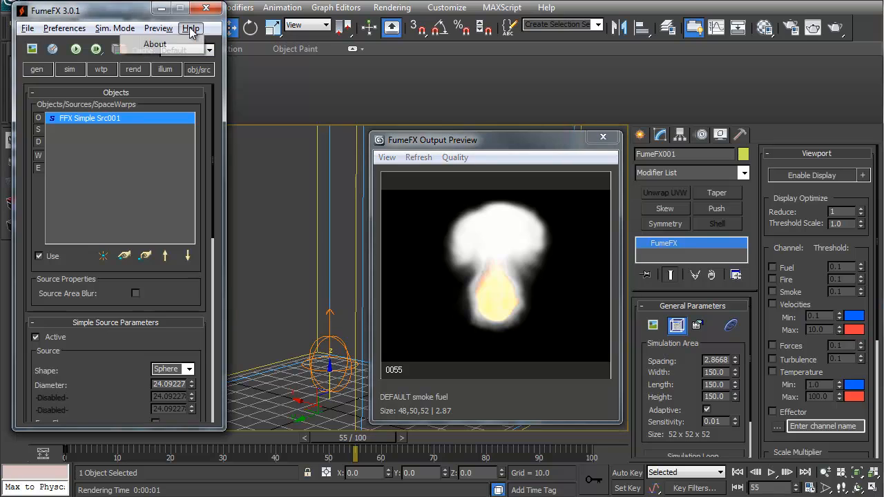
{"action": "left_click", "coordinate": [159, 49]}
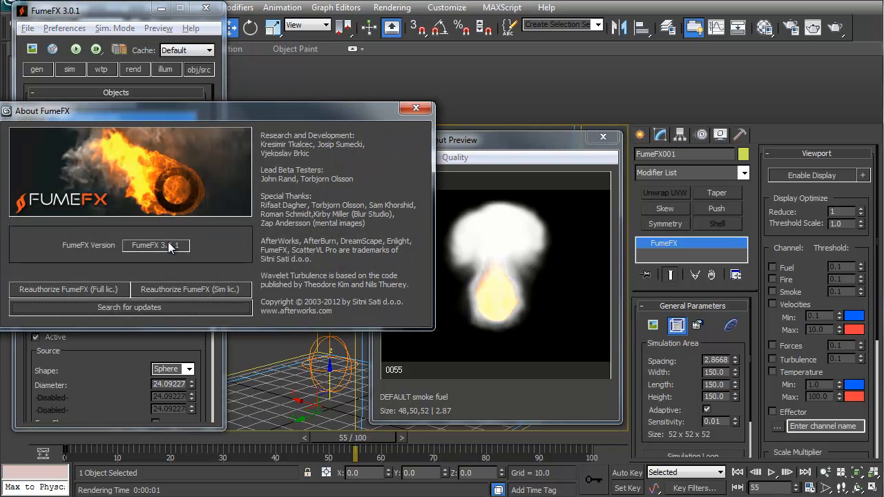
{"action": "left_click", "coordinate": [416, 107]}
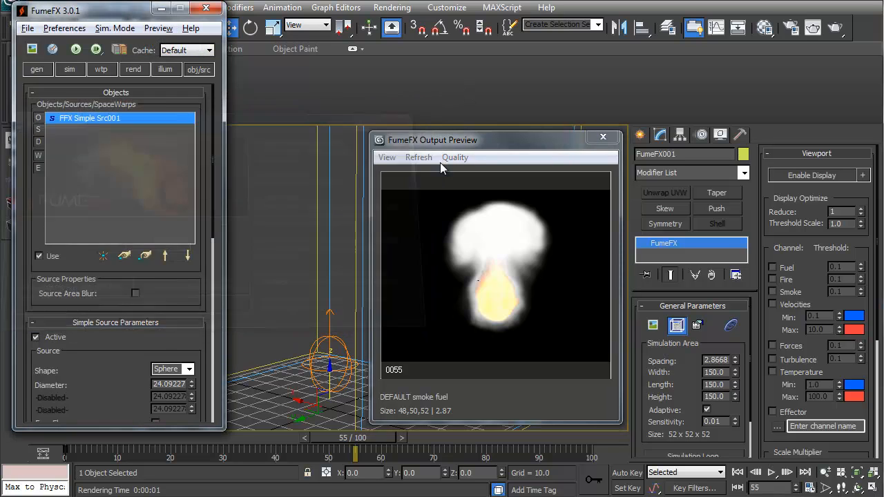
Close the output preview and examine the simple source's shape, fuel, temperature, smoke, color and velocity parameters.
{"action": "left_click_drag", "start_coordinate": [128, 6], "coordinate": [125, 23]}
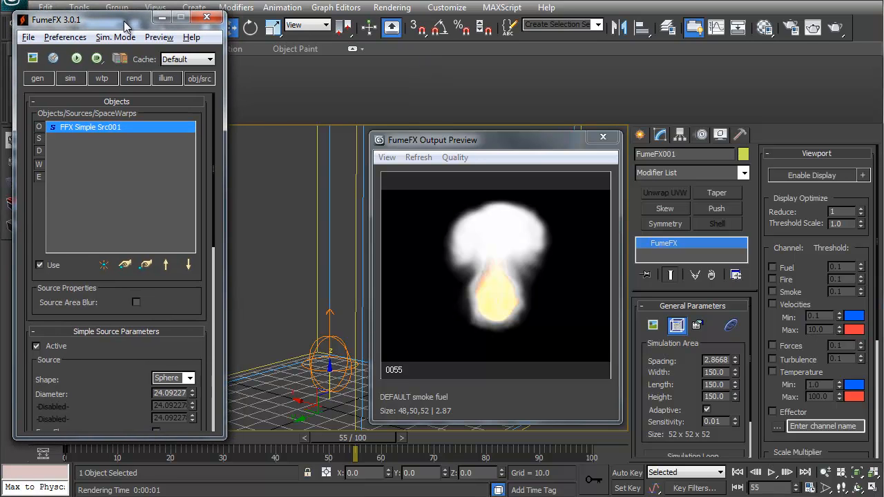
{"action": "left_click", "coordinate": [603, 138]}
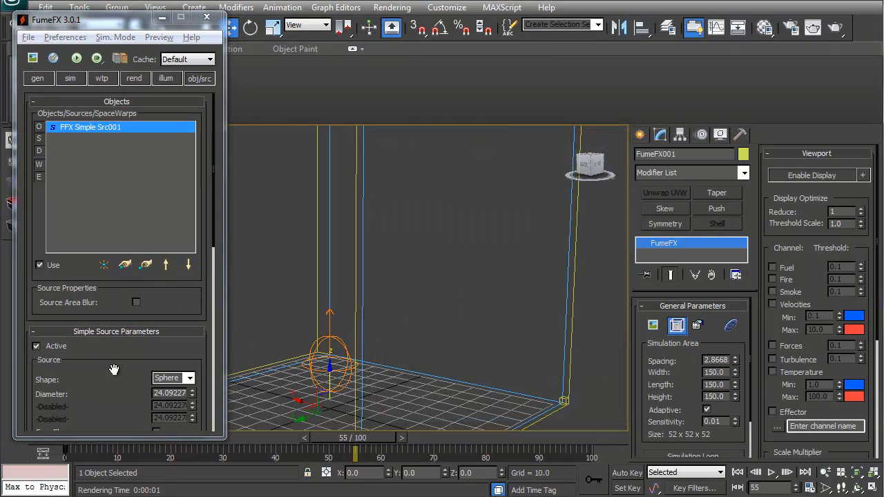
{"action": "left_click_drag", "start_coordinate": [114, 370], "coordinate": [122, 241]}
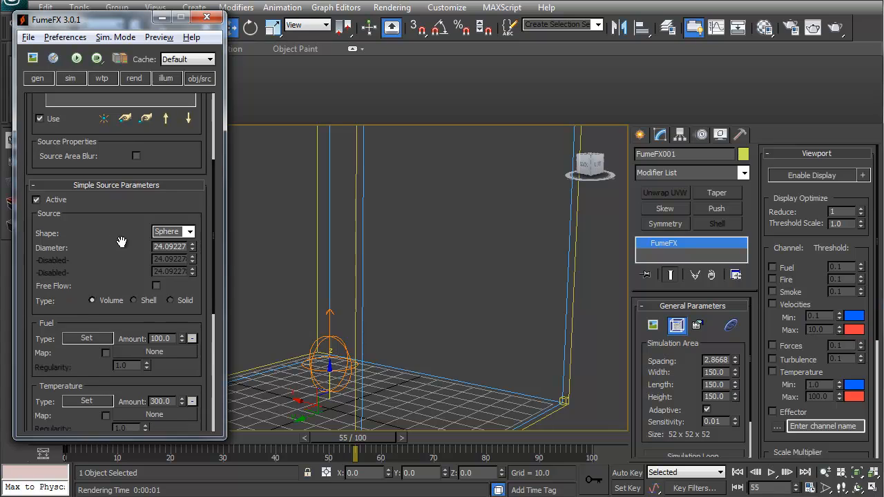
{"action": "left_click_drag", "start_coordinate": [134, 23], "coordinate": [128, 25]}
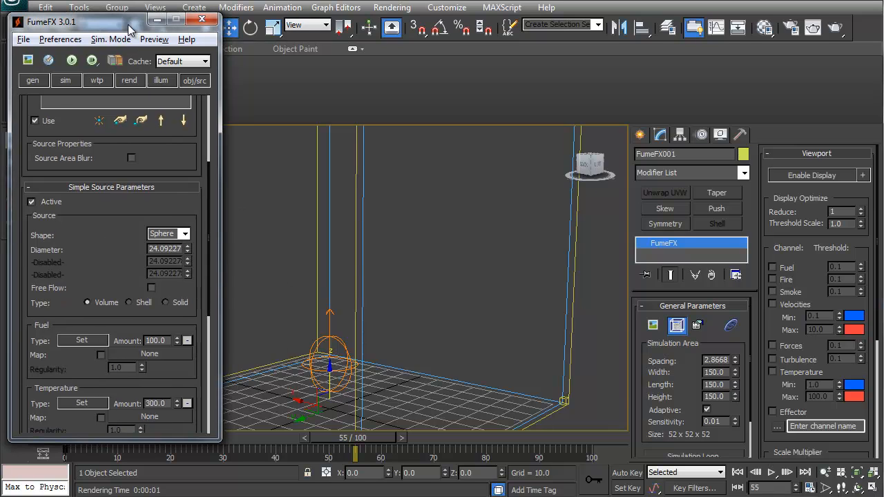
{"action": "left_click", "coordinate": [194, 81]}
{"action": "scroll", "coordinate": [118, 306], "scroll_direction": "down", "scroll_amount": 14}
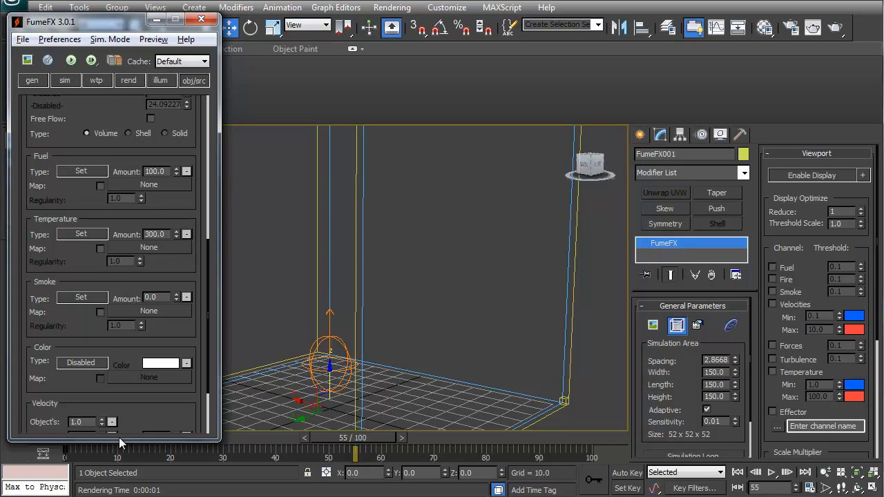
{"action": "left_click_drag", "start_coordinate": [108, 97], "coordinate": [137, 264]}
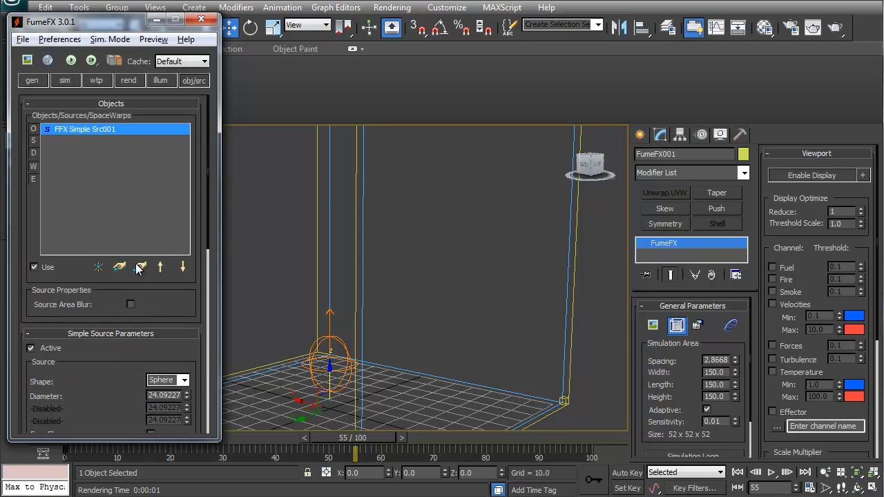
Show the container's general simulation parameters and enable the XY slice in its viewport display settings.
{"action": "left_click", "coordinate": [32, 81]}
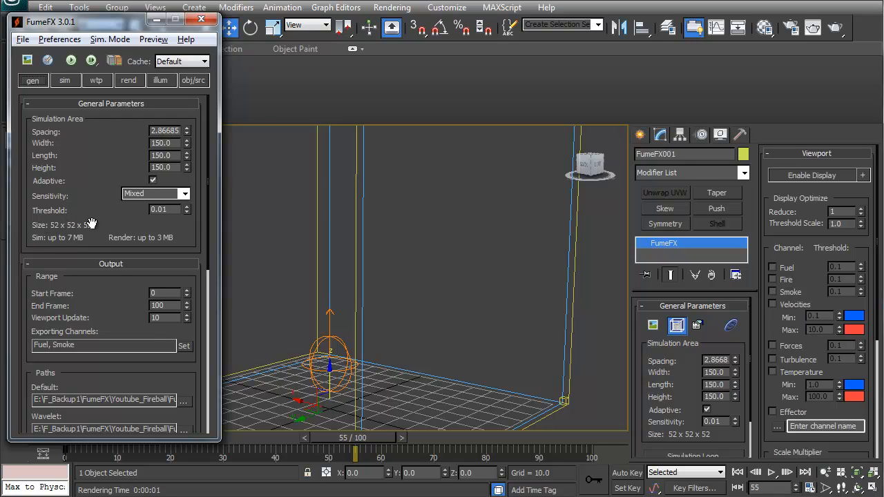
{"action": "left_click_drag", "start_coordinate": [783, 394], "coordinate": [779, 207]}
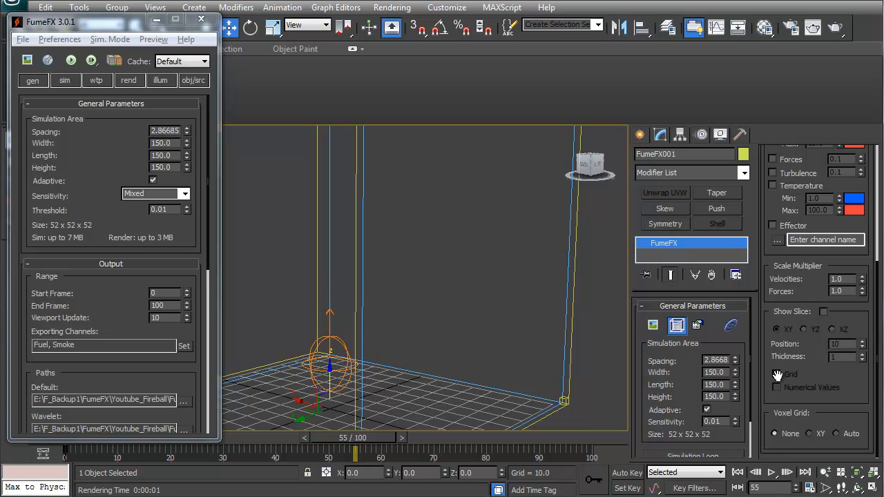
{"action": "left_click", "coordinate": [823, 311]}
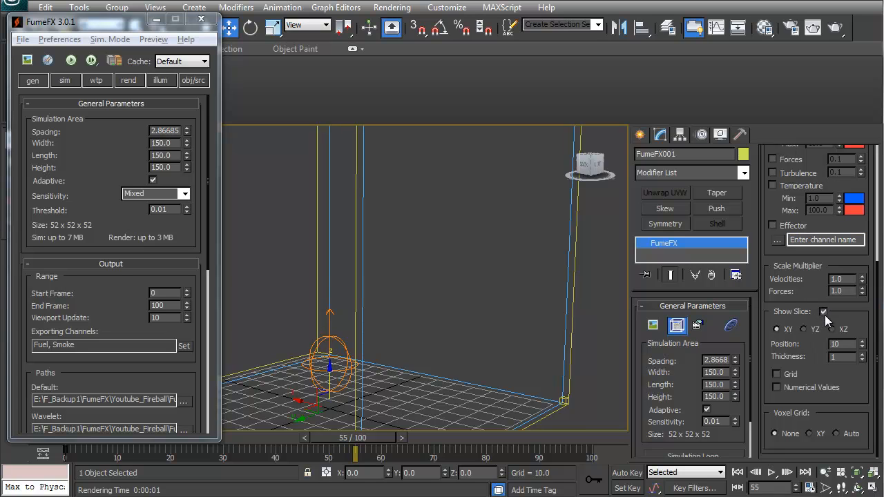
Enable the grid on the displayed slice and try finer container spacings down to 0.001.
{"action": "left_click", "coordinate": [776, 374]}
{"action": "middle_click_drag", "start_coordinate": [442, 373], "coordinate": [494, 373], "text": "alt"}
{"action": "left_click_drag", "start_coordinate": [186, 132], "coordinate": [188, 187]}
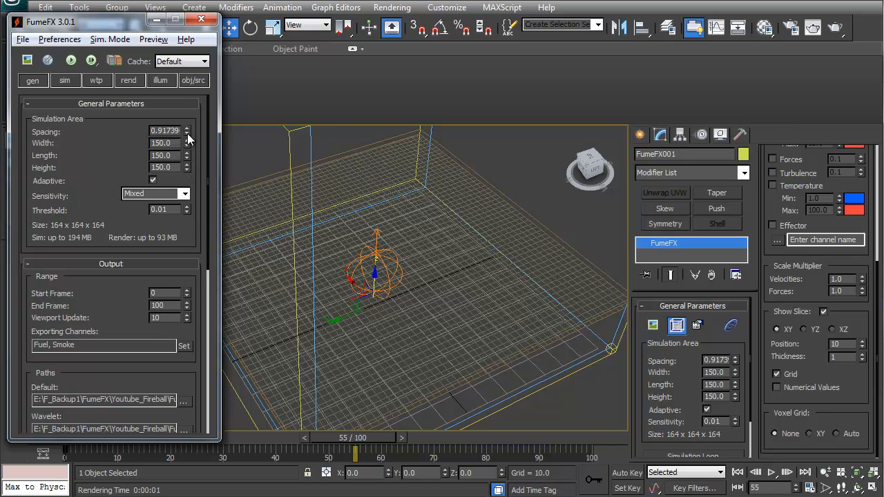
{"action": "left_click_drag", "start_coordinate": [187, 133], "coordinate": [189, 200]}
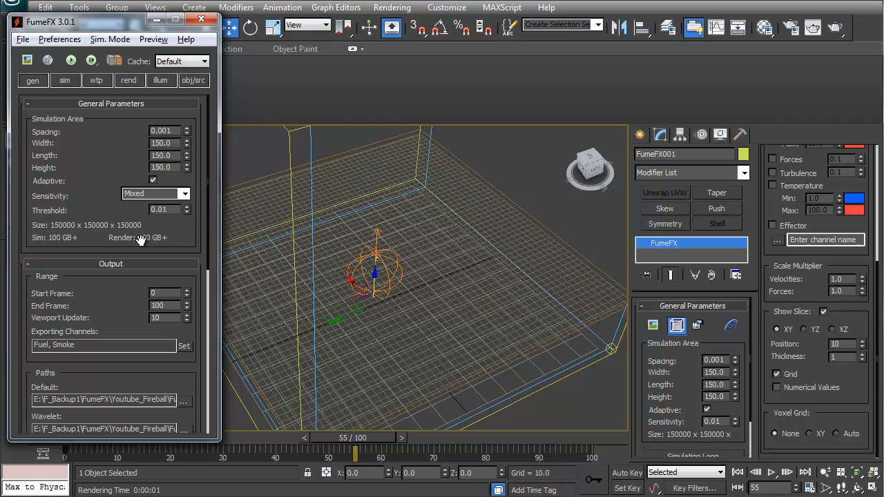
Set the container's spacing to 1.131 and turn off the slice display.
{"action": "left_click_drag", "start_coordinate": [186, 127], "coordinate": [196, 58]}
{"action": "middle_click_drag", "start_coordinate": [364, 289], "coordinate": [455, 305], "text": "alt"}
{"action": "left_click", "coordinate": [823, 311]}
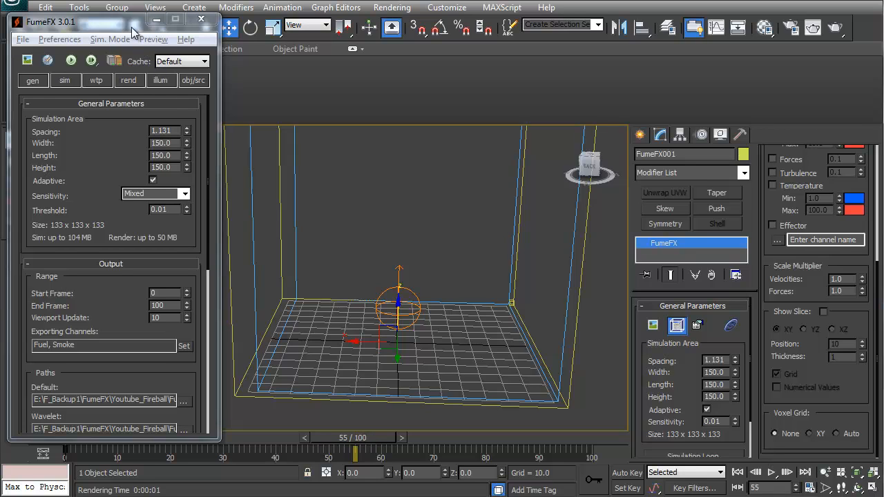
{"action": "left_click_drag", "start_coordinate": [131, 26], "coordinate": [129, 14]}
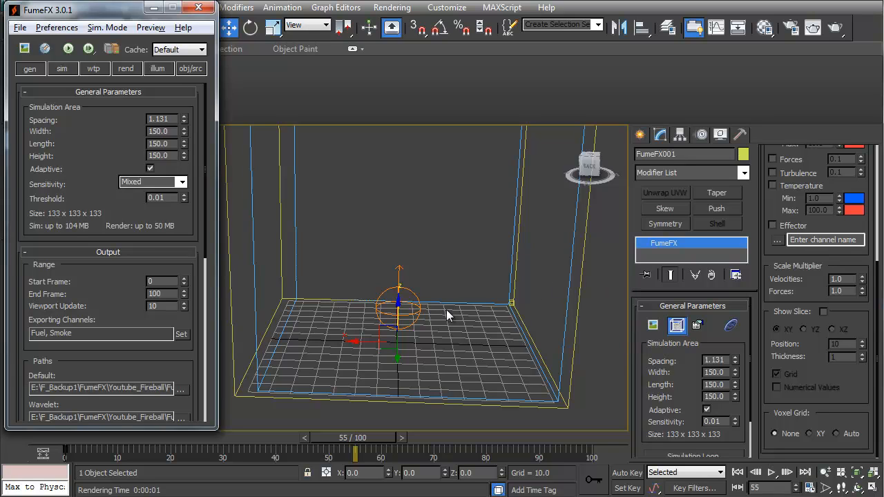
{"action": "key", "text": "ctrl+c"}
{"action": "middle_click_drag", "start_coordinate": [443, 311], "coordinate": [437, 344], "text": "alt"}
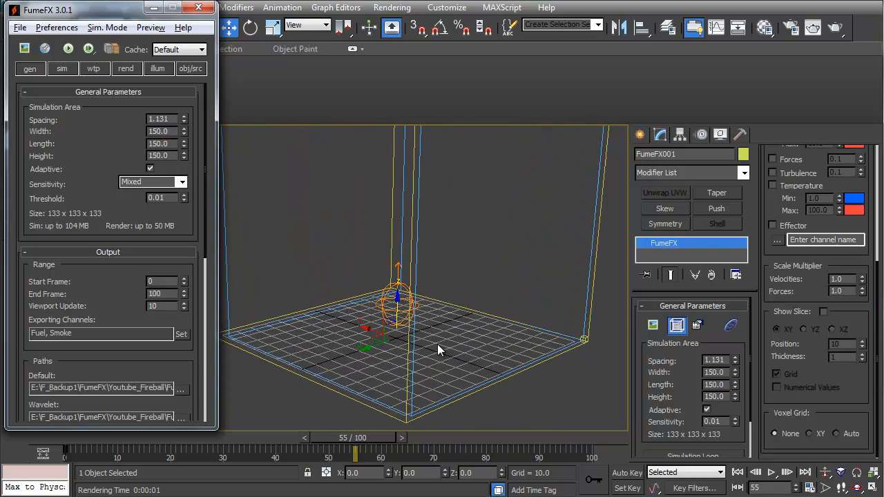
{"action": "key", "text": "shift+z"}
{"action": "key", "text": "shift+z"}
{"action": "key", "text": "shift+z"}
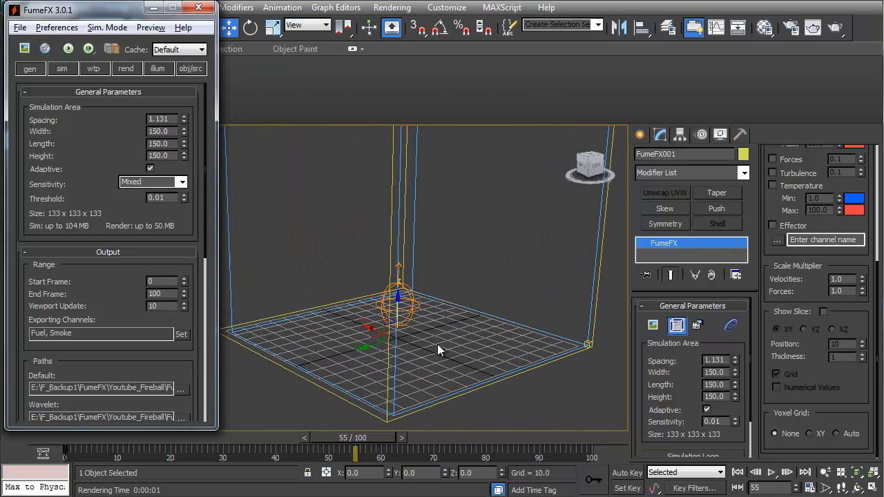
{"action": "middle_click_drag", "start_coordinate": [437, 344], "coordinate": [159, 342], "text": "alt"}
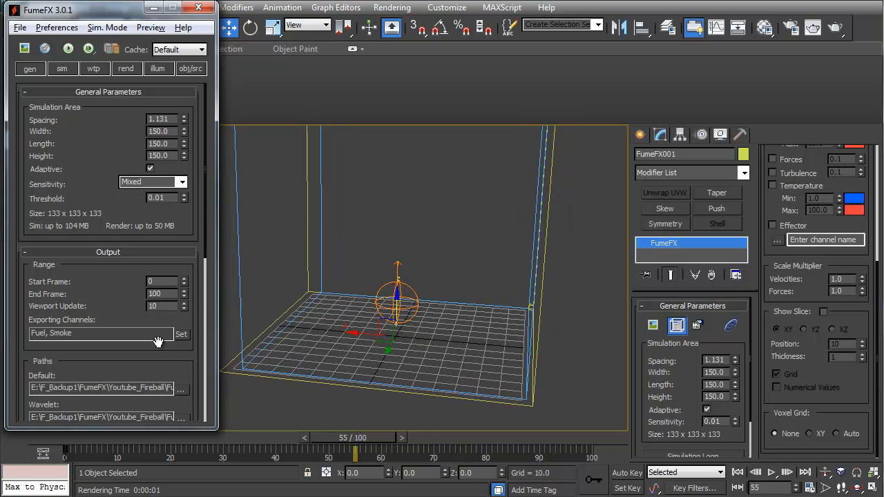
Scrub the timeline to frame 32 and set the scene animation's end time to 32.
{"action": "left_click_drag", "start_coordinate": [369, 436], "coordinate": [258, 436]}
{"action": "key", "text": "w"}
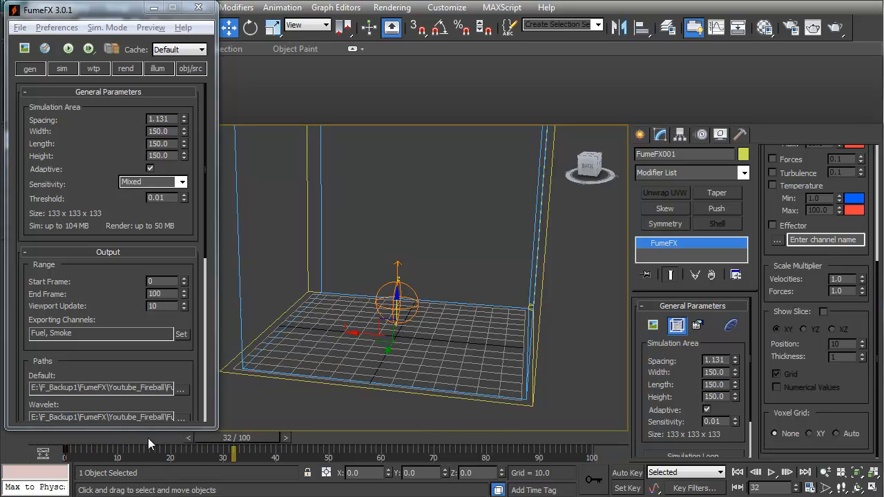
{"action": "right_click", "coordinate": [771, 475]}
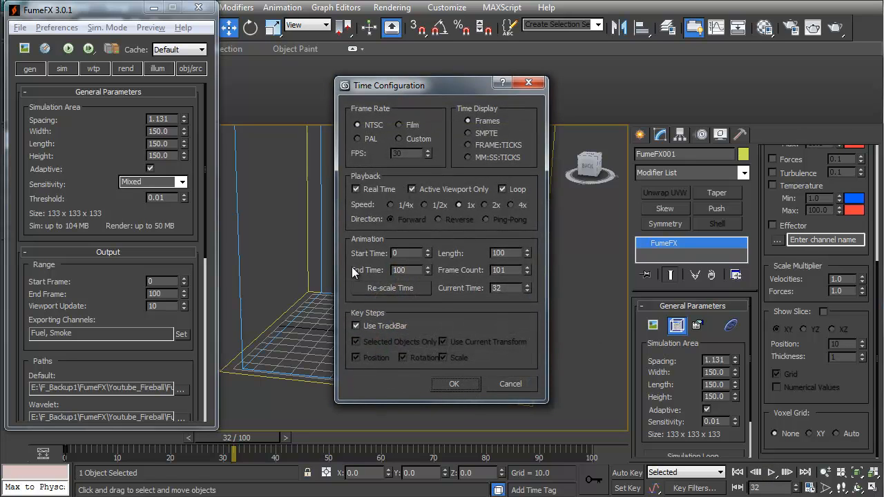
{"action": "double_click", "coordinate": [399, 270]}
{"action": "type", "text": "32"}
{"action": "key", "text": "Return"}
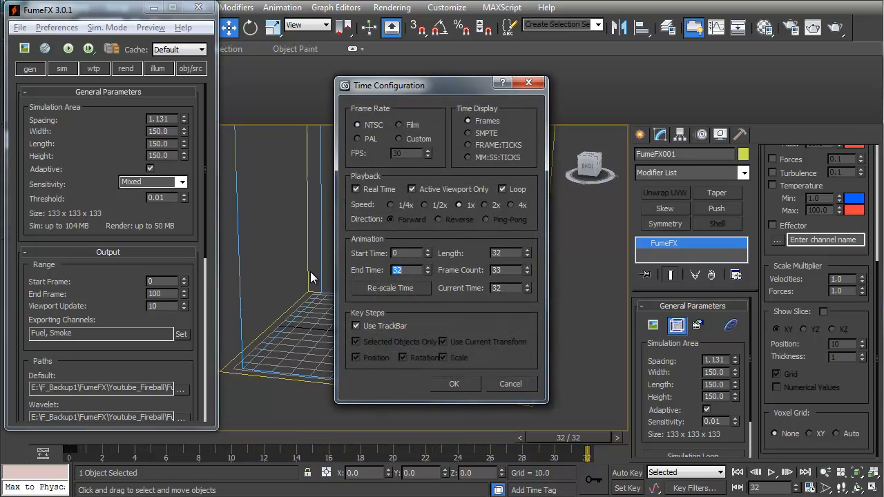
{"action": "left_click", "coordinate": [464, 381]}
Set the FumeFX output end frame and the playback range's Play To value to 32.
{"action": "left_click_drag", "start_coordinate": [100, 221], "coordinate": [102, 156]}
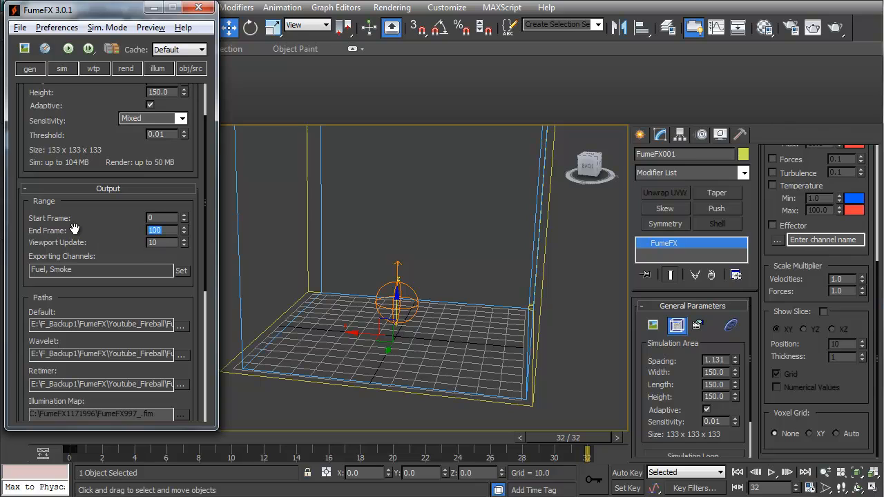
{"action": "left_click_drag", "start_coordinate": [94, 236], "coordinate": [104, 80]}
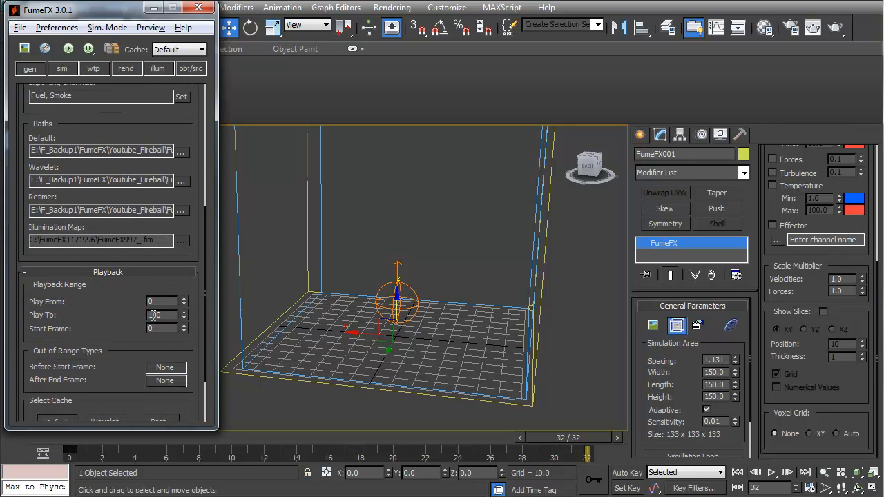
{"action": "double_click", "coordinate": [154, 315]}
{"action": "left_click", "coordinate": [409, 286]}
Run the default simulation for frames 0 to 32 and show the output preview beside the progress window.
{"action": "left_click", "coordinate": [71, 48]}
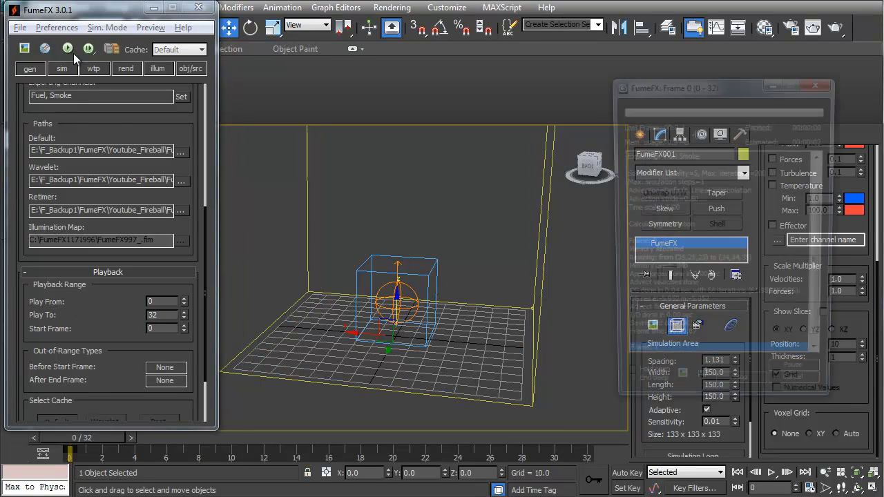
{"action": "left_click", "coordinate": [25, 49]}
{"action": "left_click_drag", "start_coordinate": [484, 145], "coordinate": [590, 112]}
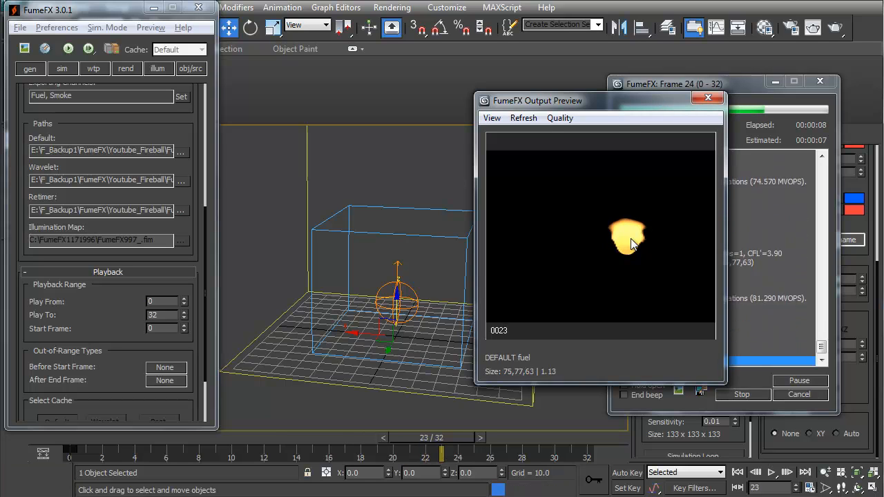
{"action": "left_click_drag", "start_coordinate": [622, 104], "coordinate": [493, 75]}
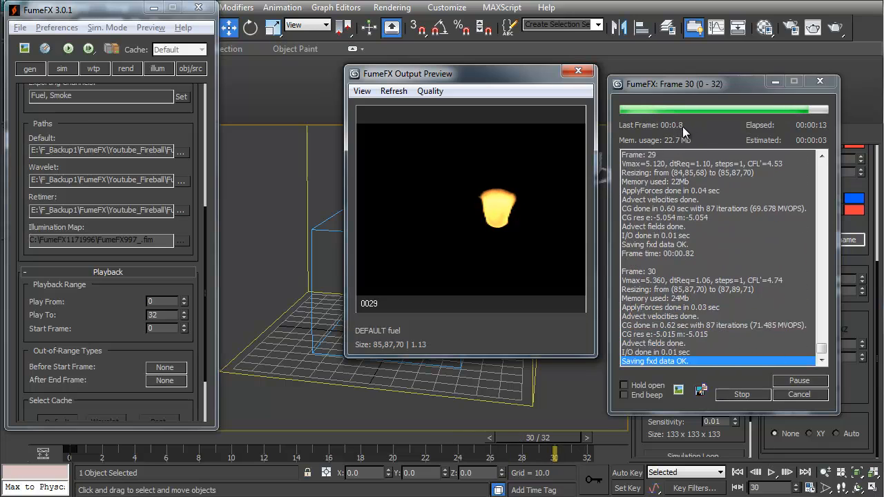
Move the output preview clear of the container and scrub the simulated fire back to frame 0.
{"action": "middle_click_drag", "start_coordinate": [315, 307], "coordinate": [642, 125], "text": "alt"}
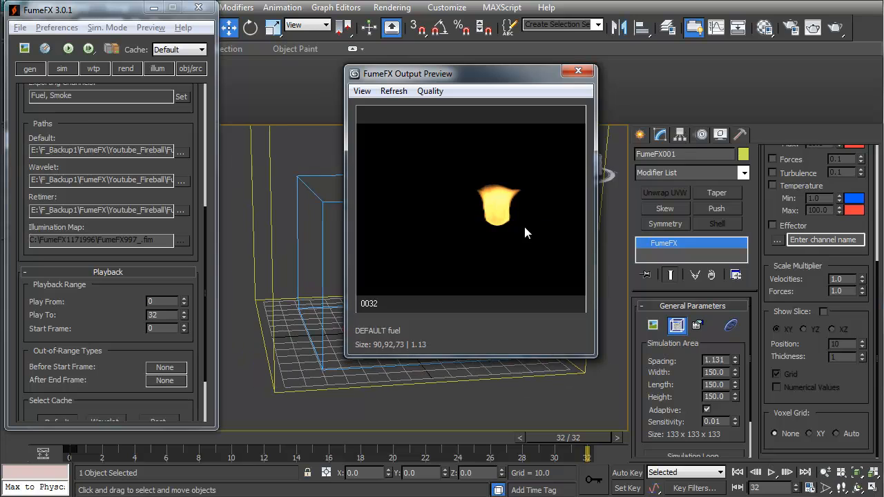
{"action": "middle_click_drag", "start_coordinate": [422, 247], "coordinate": [468, 144], "text": "alt"}
{"action": "left_click_drag", "start_coordinate": [499, 80], "coordinate": [657, 95]}
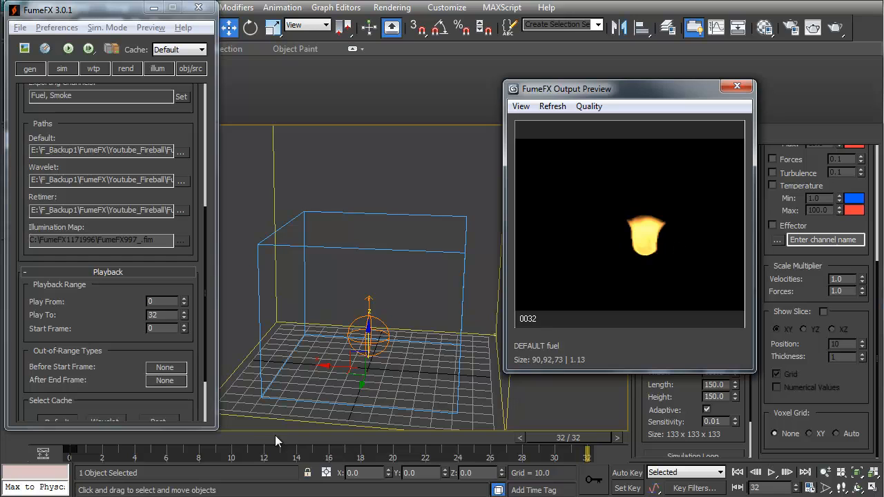
{"action": "left_click_drag", "start_coordinate": [593, 449], "coordinate": [65, 451]}
{"action": "key", "text": "w"}
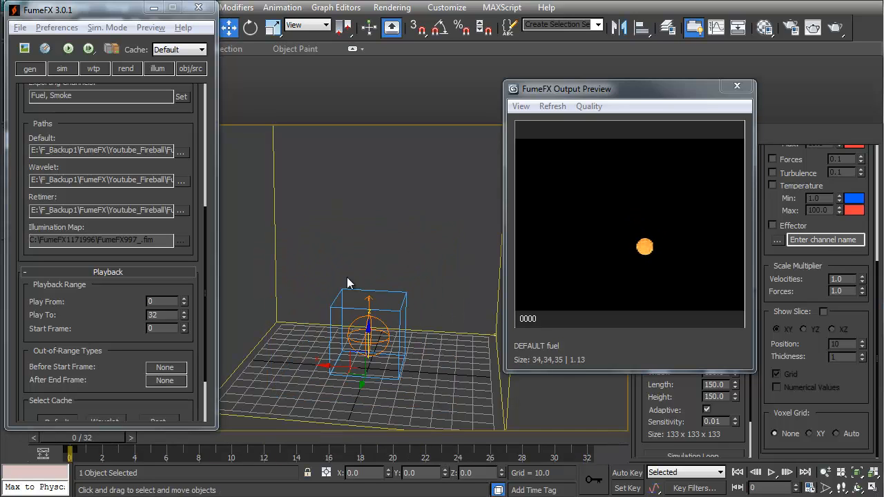
{"action": "left_click_drag", "start_coordinate": [128, 130], "coordinate": [128, 84]}
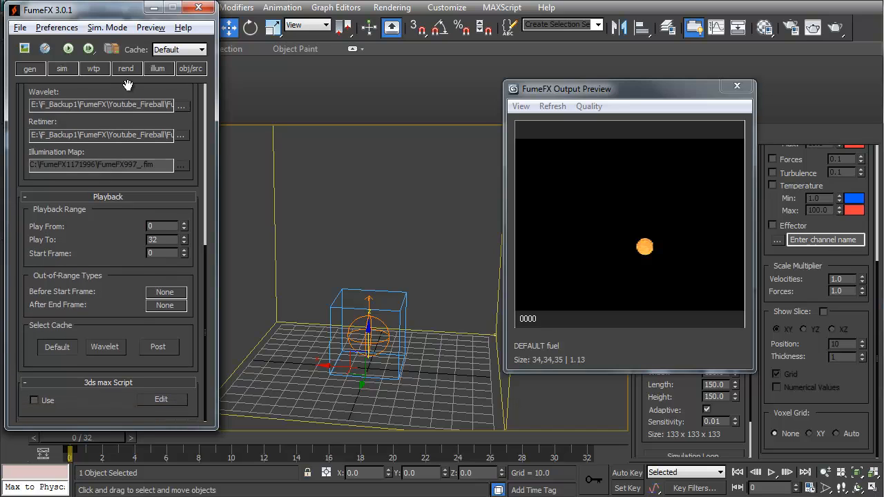
{"action": "left_click_drag", "start_coordinate": [61, 441], "coordinate": [90, 436]}
Set the simulation's gravity to 0.0 and rerun the default simulation with the output preview open.
{"action": "left_click", "coordinate": [63, 69]}
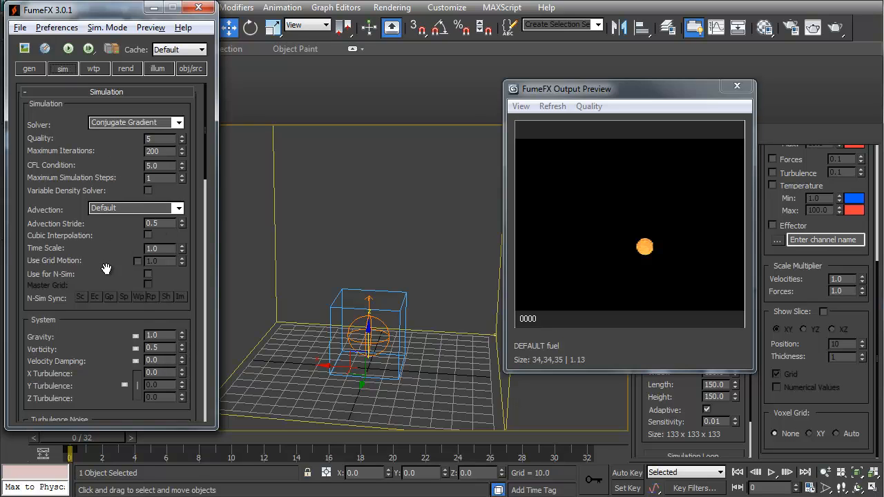
{"action": "scroll", "coordinate": [106, 269], "scroll_direction": "down", "scroll_amount": 3}
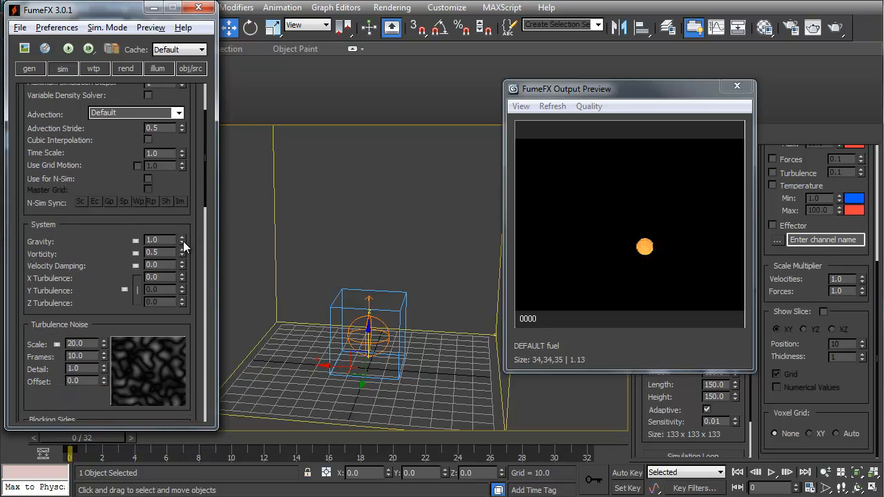
{"action": "right_click", "coordinate": [183, 241]}
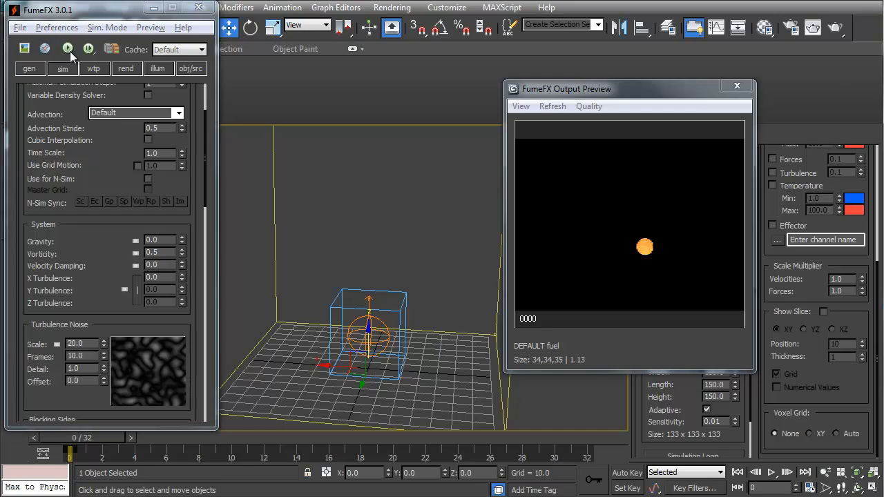
{"action": "left_click", "coordinate": [68, 50]}
{"action": "left_click_drag", "start_coordinate": [574, 86], "coordinate": [432, 93]}
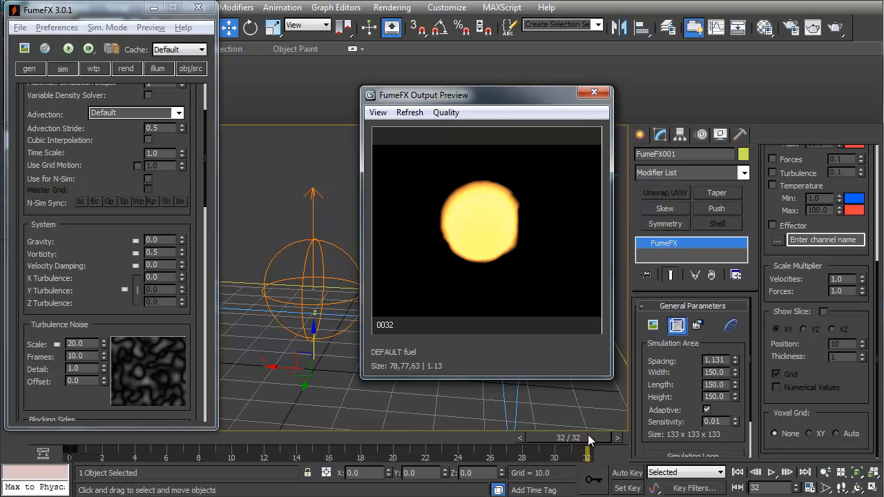
Examine the zero-gravity fireball from different angles and scrub the timeline back to frame 0.
{"action": "left_click_drag", "start_coordinate": [589, 441], "coordinate": [662, 455]}
{"action": "key", "text": "c"}
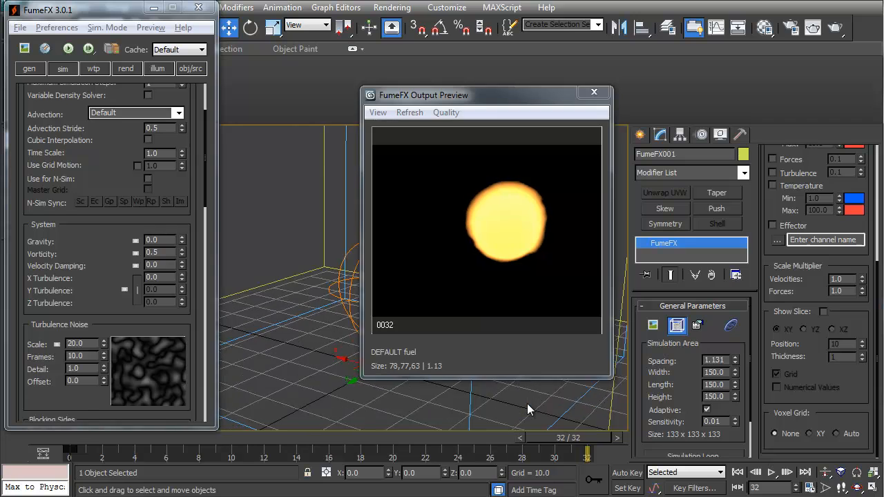
{"action": "middle_click_drag", "start_coordinate": [527, 403], "coordinate": [281, 405], "text": "alt"}
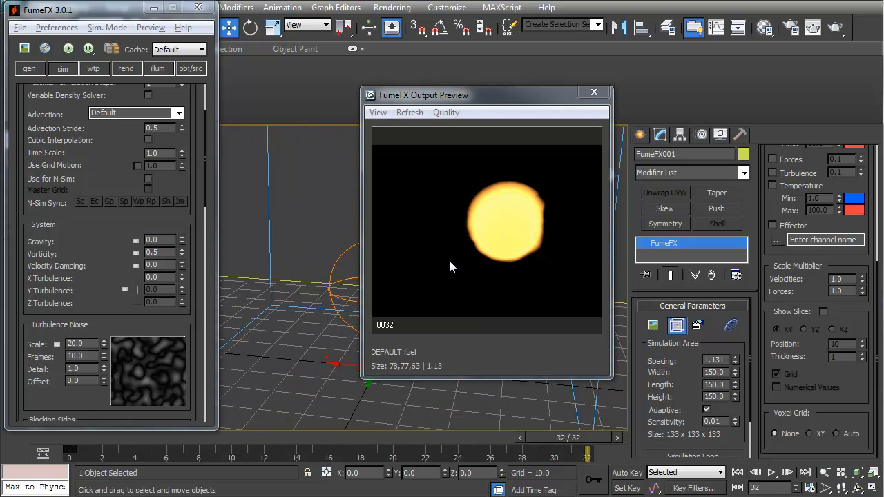
{"action": "left_click_drag", "start_coordinate": [590, 447], "coordinate": [40, 464]}
Set the simple source's object velocity to 10.0 and rerun the simulation.
{"action": "left_click", "coordinate": [191, 68]}
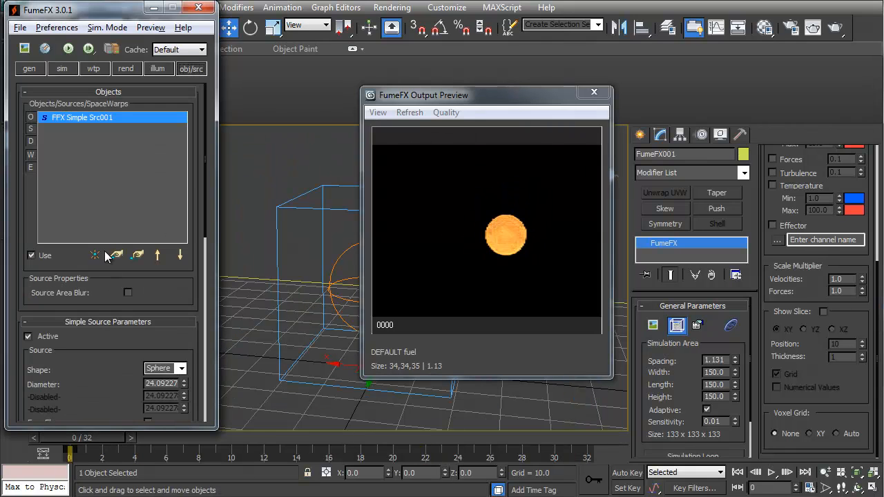
{"action": "scroll", "coordinate": [99, 376], "scroll_direction": "down", "scroll_amount": 10}
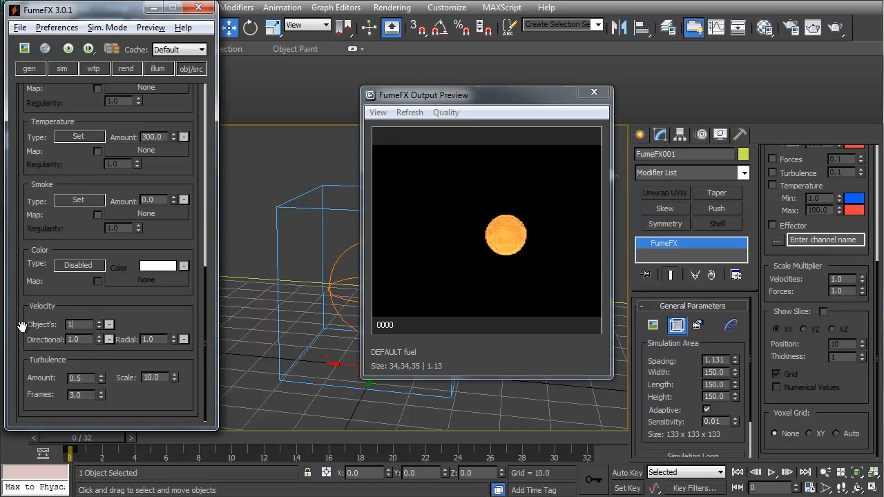
{"action": "left_click", "coordinate": [67, 49]}
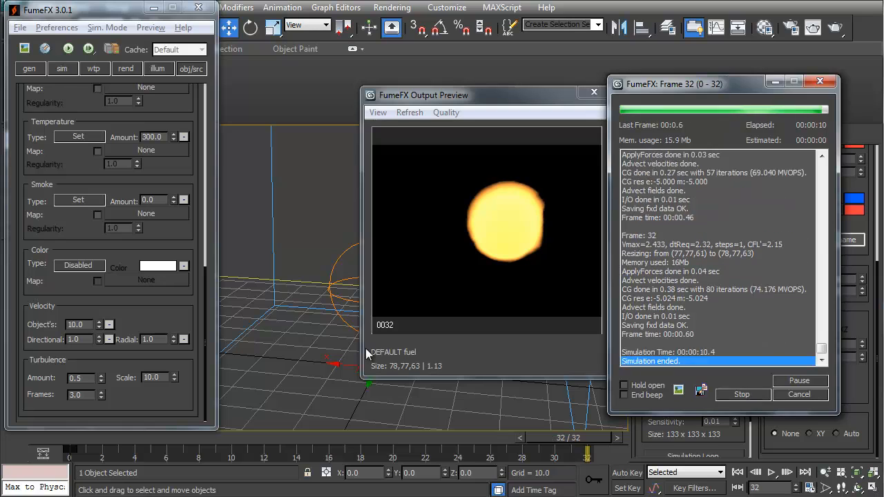
Set the simple source's directional velocity to 10.0 and rerun the simulation, repositioning the output preview.
{"action": "double_click", "coordinate": [87, 339]}
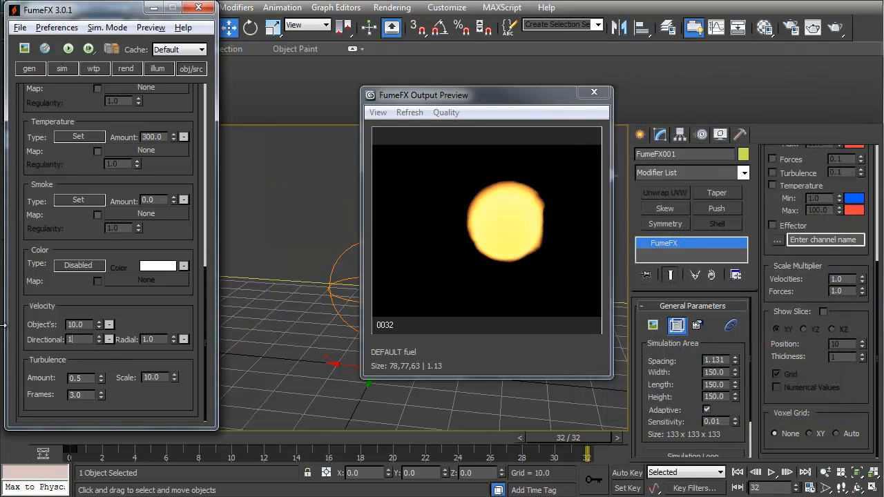
{"action": "left_click", "coordinate": [69, 49]}
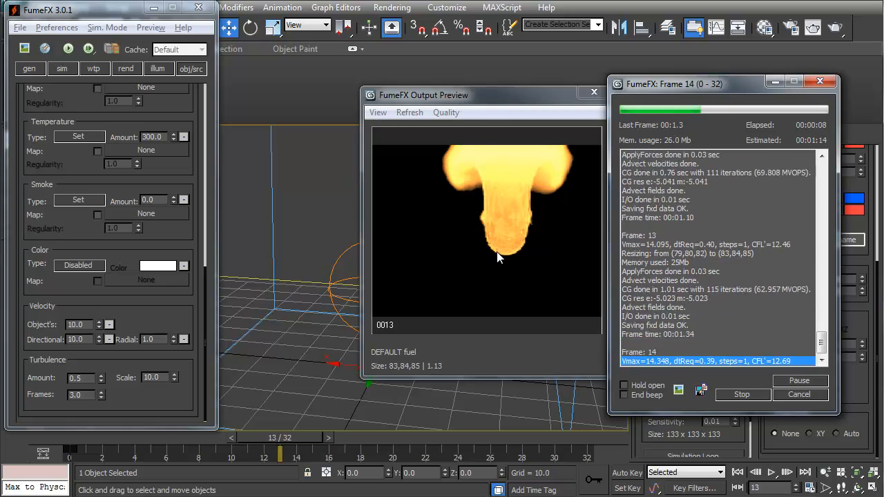
{"action": "left_click_drag", "start_coordinate": [536, 96], "coordinate": [516, 116]}
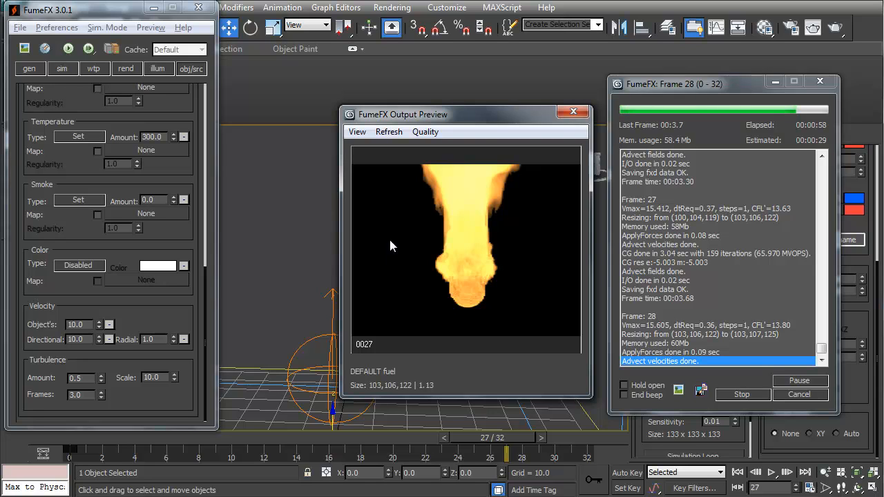
{"action": "left_click_drag", "start_coordinate": [488, 117], "coordinate": [492, 142]}
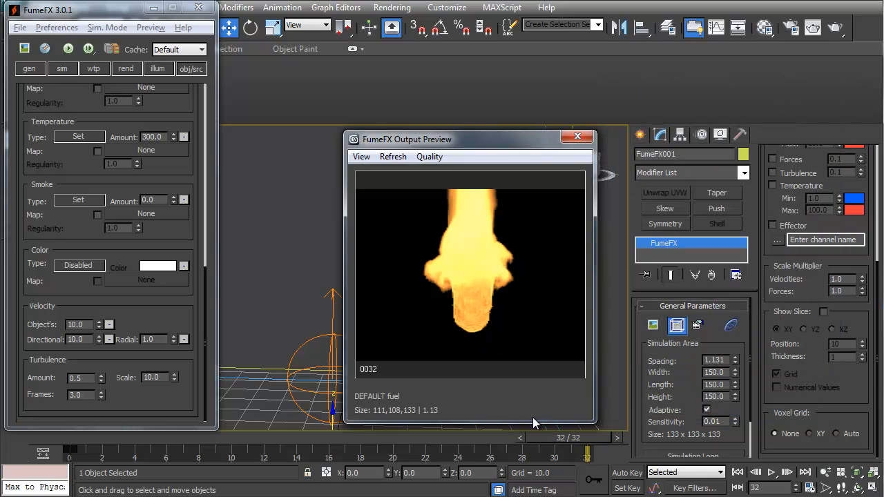
Play back the directional-velocity simulation in the preview, stop it and return the timeline to frame 0.
{"action": "left_click", "coordinate": [773, 472]}
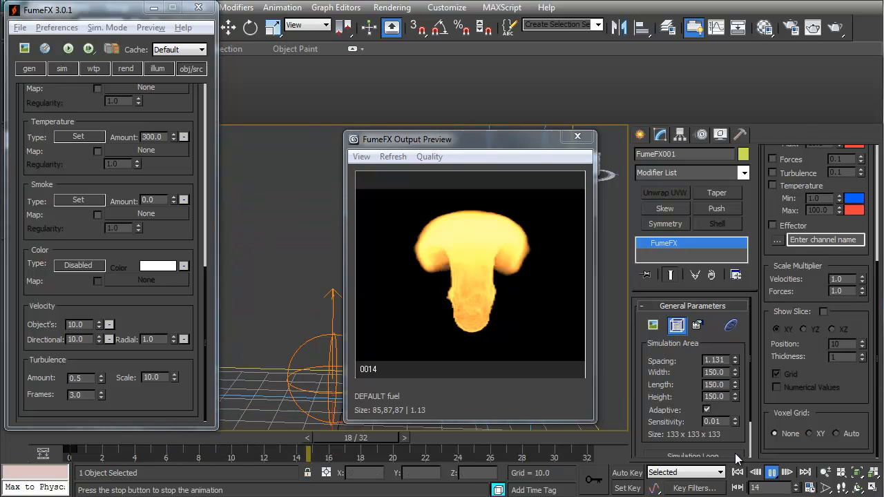
{"action": "left_click", "coordinate": [772, 473]}
{"action": "left_click_drag", "start_coordinate": [178, 438], "coordinate": [47, 469]}
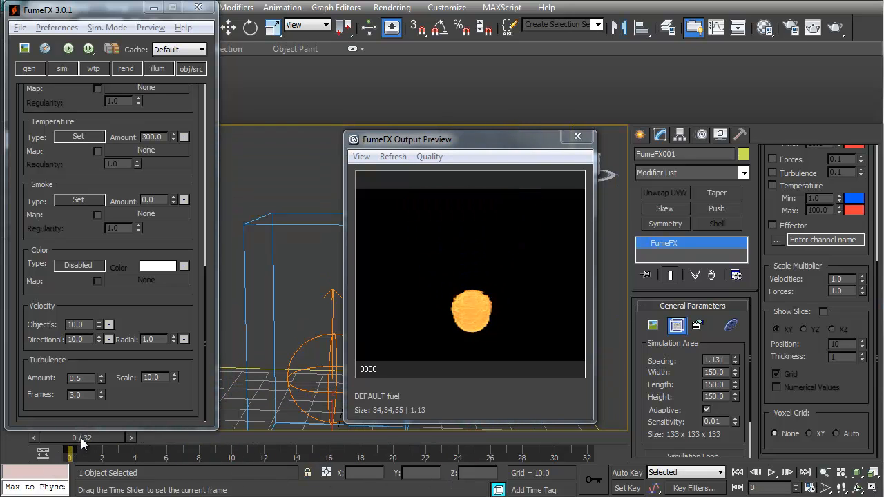
{"action": "left_click_drag", "start_coordinate": [81, 438], "coordinate": [10, 474]}
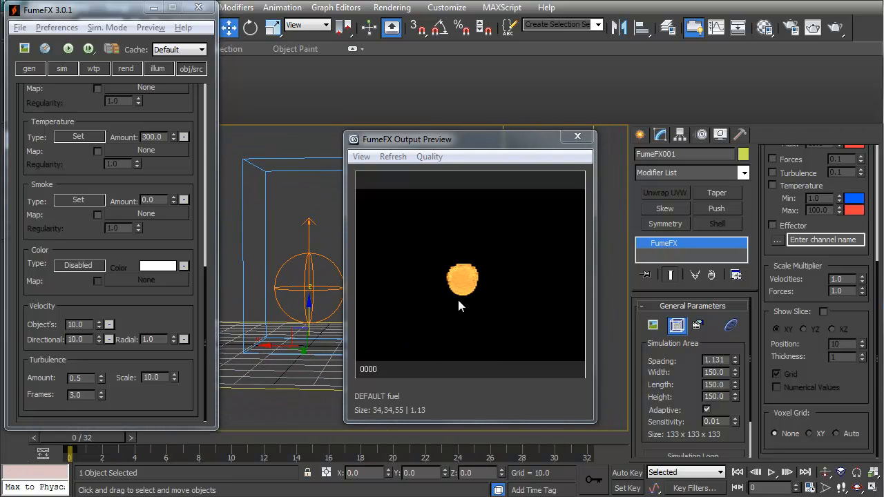
Rerun the simulation with the simple source's object velocity at 0.0, directional velocity at 3.0 and maximum iterations at 20.
{"action": "left_click_drag", "start_coordinate": [86, 438], "coordinate": [54, 437]}
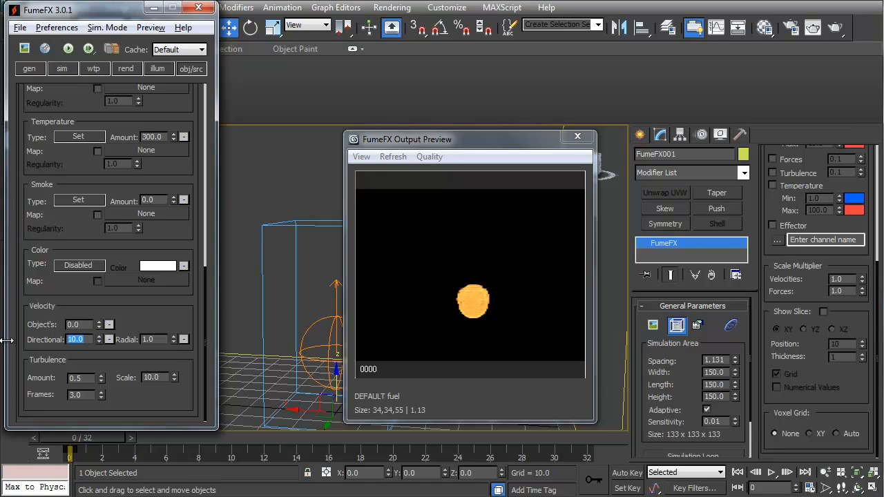
{"action": "left_click_drag", "start_coordinate": [78, 95], "coordinate": [142, 405]}
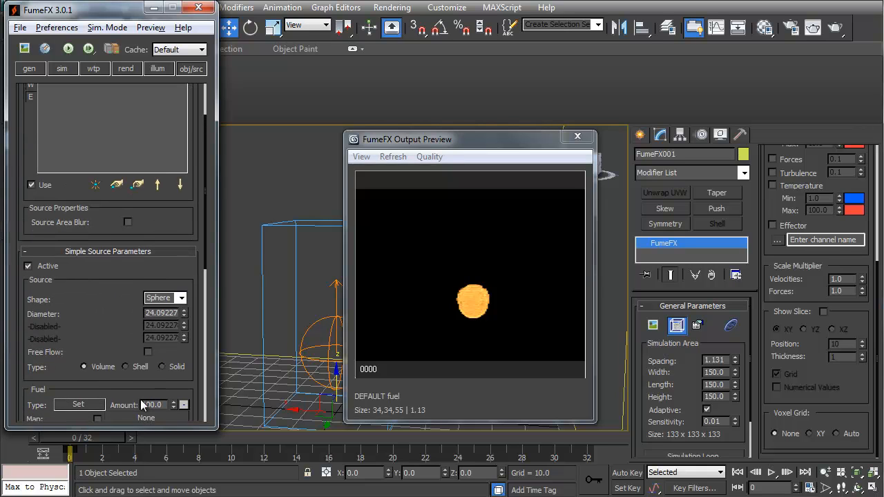
{"action": "left_click", "coordinate": [62, 68]}
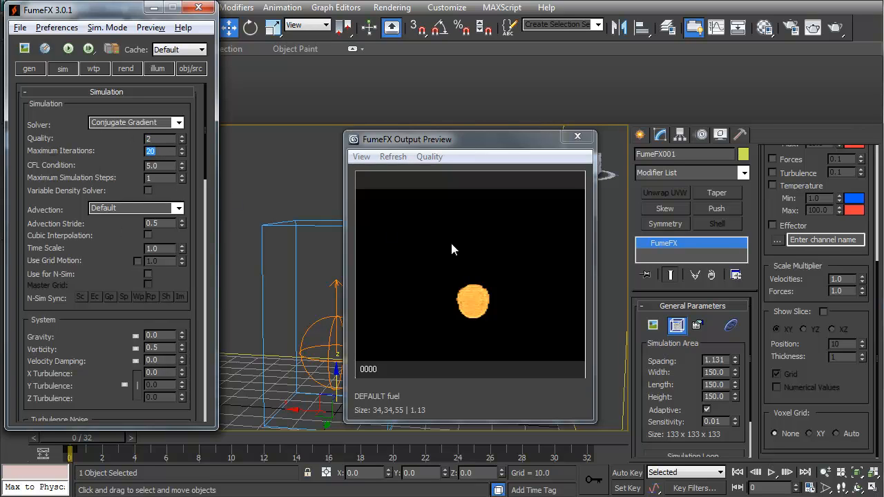
{"action": "left_click", "coordinate": [68, 48]}
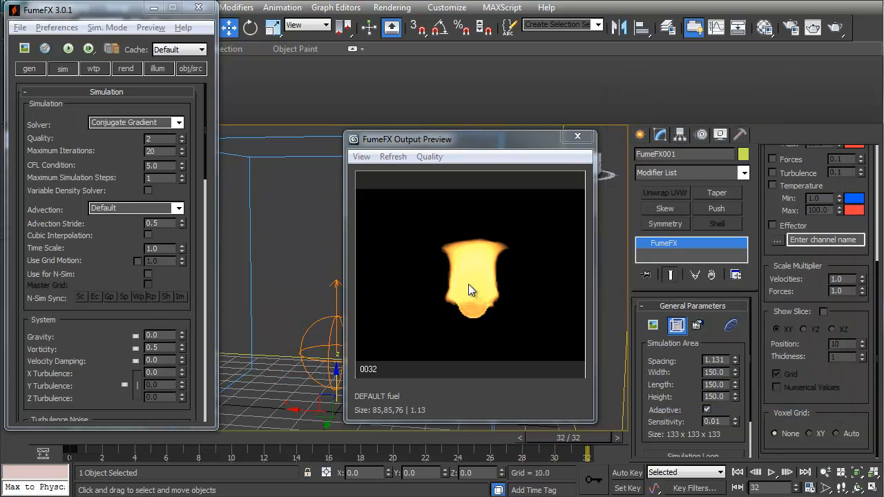
{"action": "left_click_drag", "start_coordinate": [567, 439], "coordinate": [588, 452]}
Set the simple source's directional velocity to 10.0, rerun the simulation, stopping it early, and return the timeline to frame 0.
{"action": "left_click", "coordinate": [196, 69]}
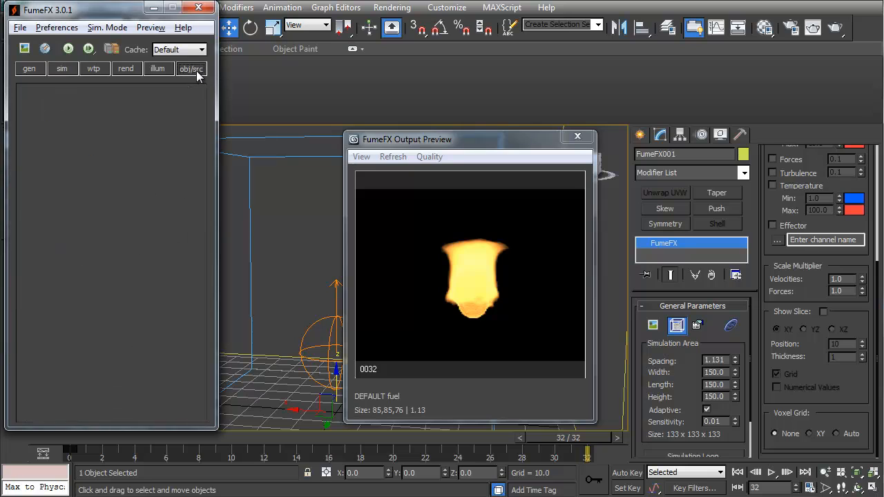
{"action": "scroll", "coordinate": [82, 346], "scroll_direction": "down", "scroll_amount": 10}
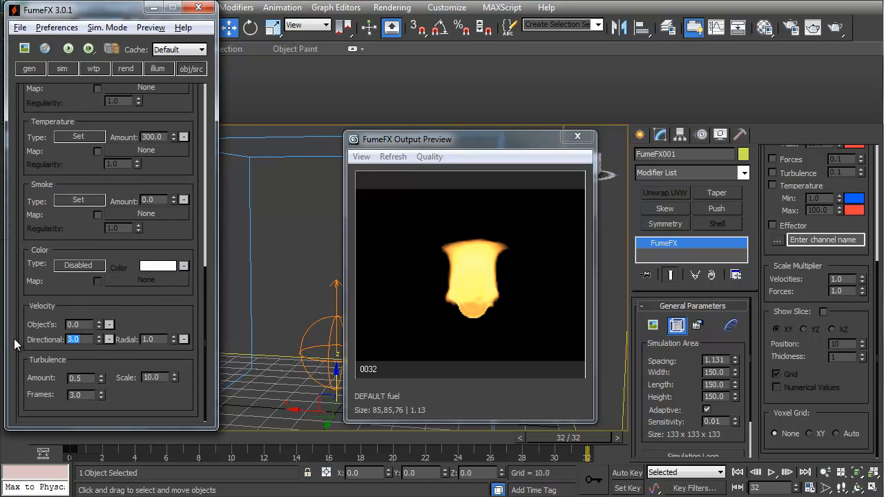
{"action": "type", "text": "10"}
{"action": "key", "text": "Return"}
{"action": "left_click", "coordinate": [67, 48]}
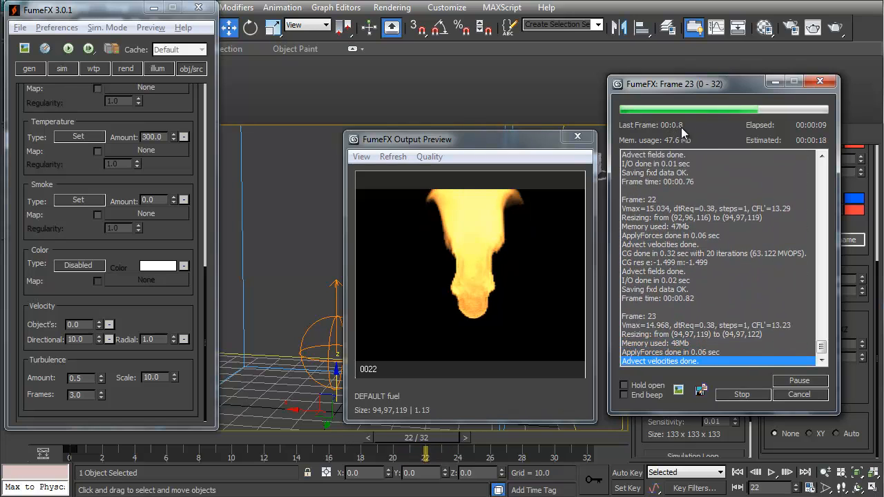
{"action": "left_click", "coordinate": [744, 396]}
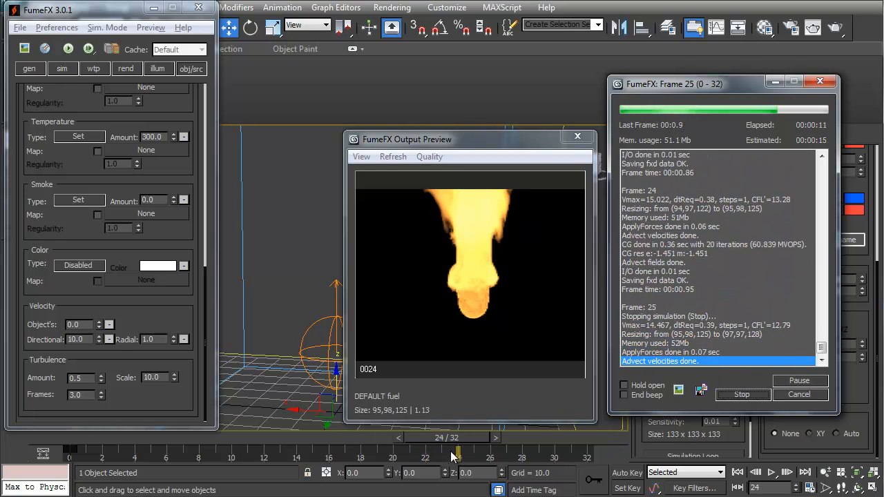
{"action": "left_click_drag", "start_coordinate": [474, 437], "coordinate": [60, 416]}
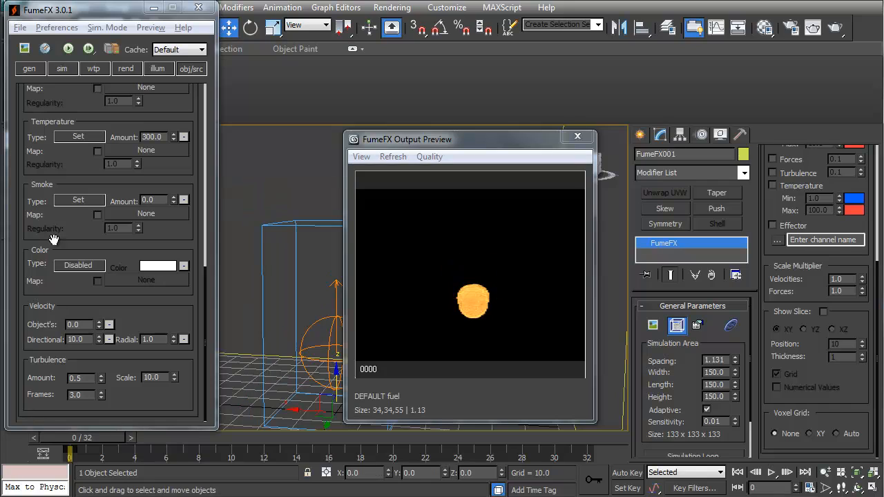
Set the simple source's directional velocity to 5.0.
{"action": "left_click", "coordinate": [89, 340]}
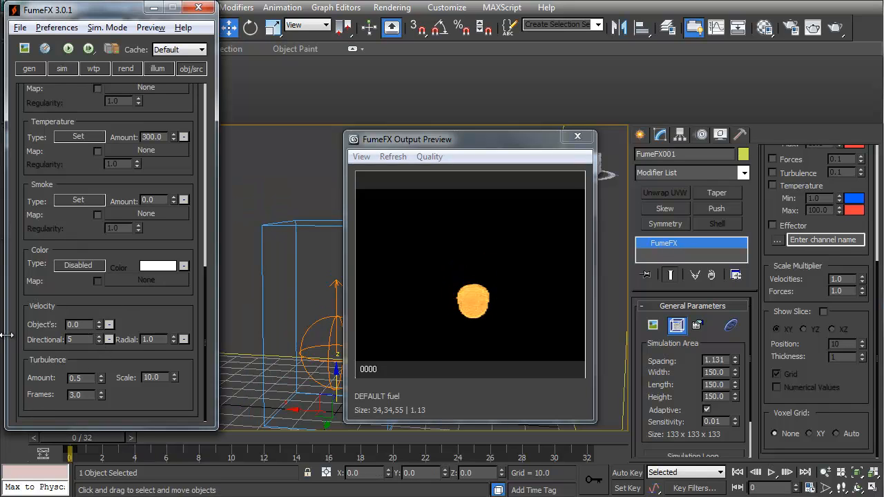
{"action": "type", "text": "5"}
{"action": "key", "text": "Return"}
{"action": "left_click_drag", "start_coordinate": [109, 443], "coordinate": [0, 414]}
{"action": "left_click_drag", "start_coordinate": [90, 94], "coordinate": [65, 418]}
Set the simulation's vorticity to 1.0 and rerun the simulation.
{"action": "left_click", "coordinate": [62, 68]}
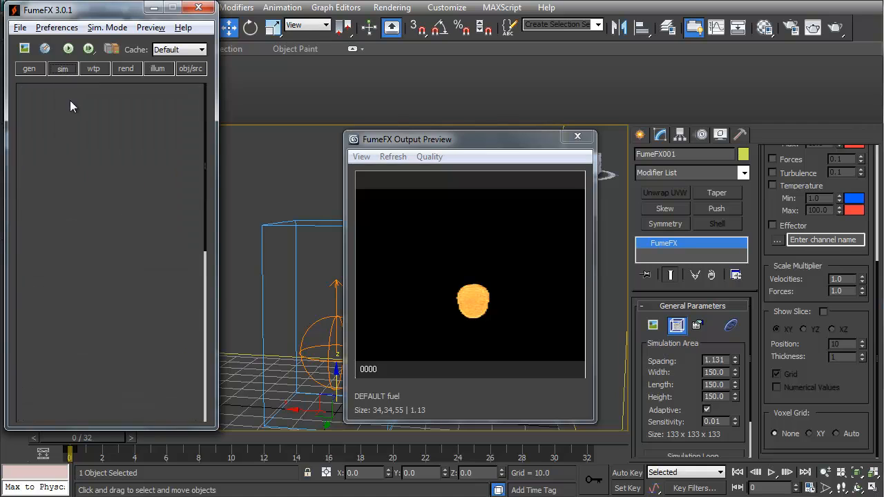
{"action": "left_click_drag", "start_coordinate": [101, 338], "coordinate": [101, 92]}
{"action": "left_click_drag", "start_coordinate": [110, 218], "coordinate": [108, 294]}
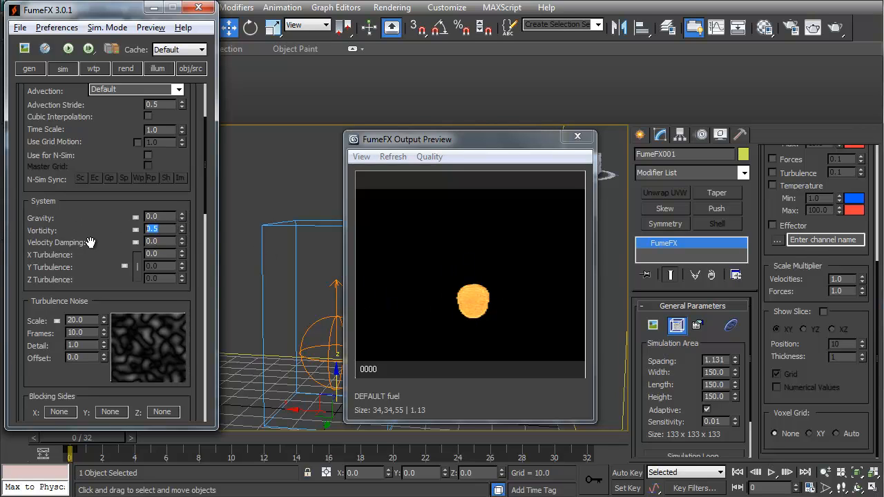
{"action": "left_click", "coordinate": [67, 47]}
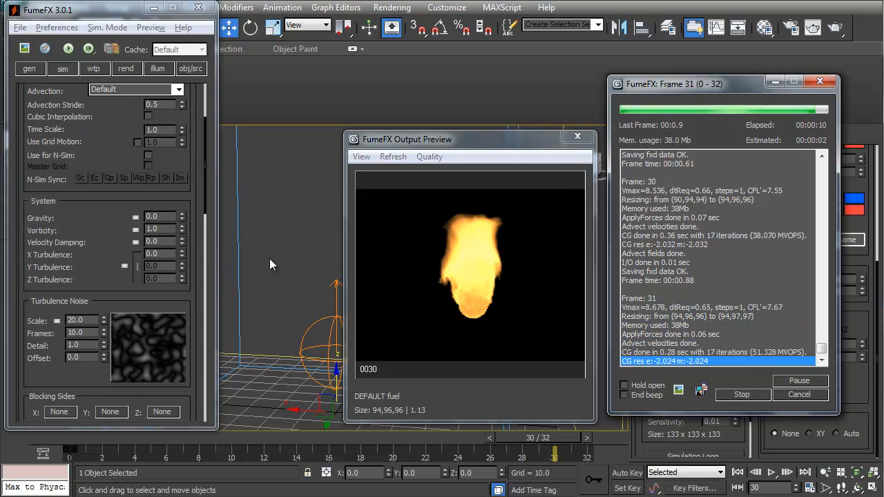
Set vorticity to 0.2 and velocity damping to 1.0, and rerun the simulation, stopping it before the last frame.
{"action": "left_click", "coordinate": [166, 232]}
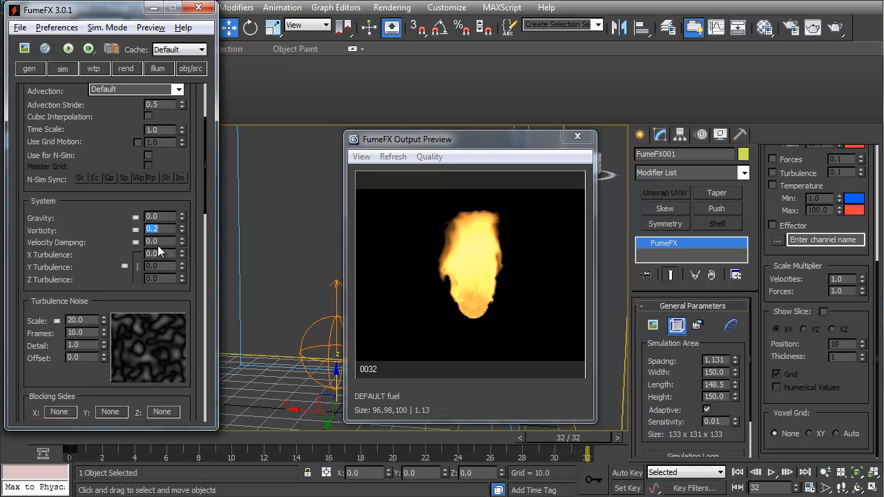
{"action": "left_click", "coordinate": [47, 49]}
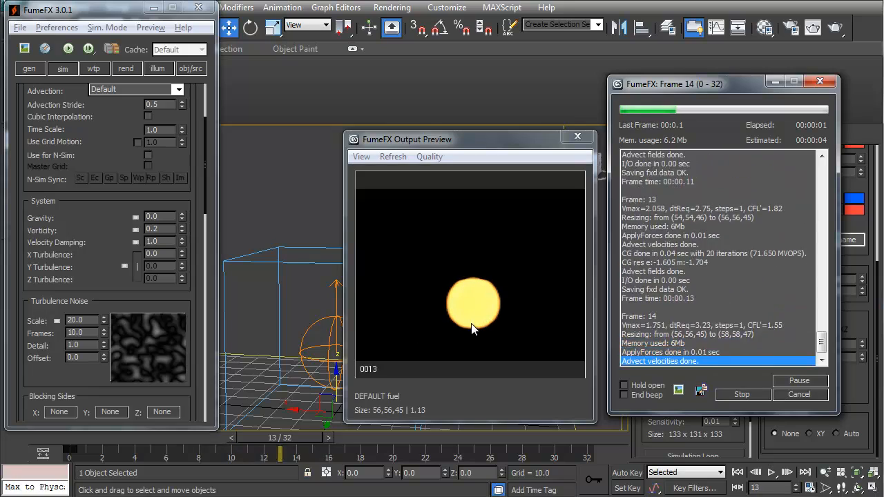
{"action": "left_click", "coordinate": [739, 396]}
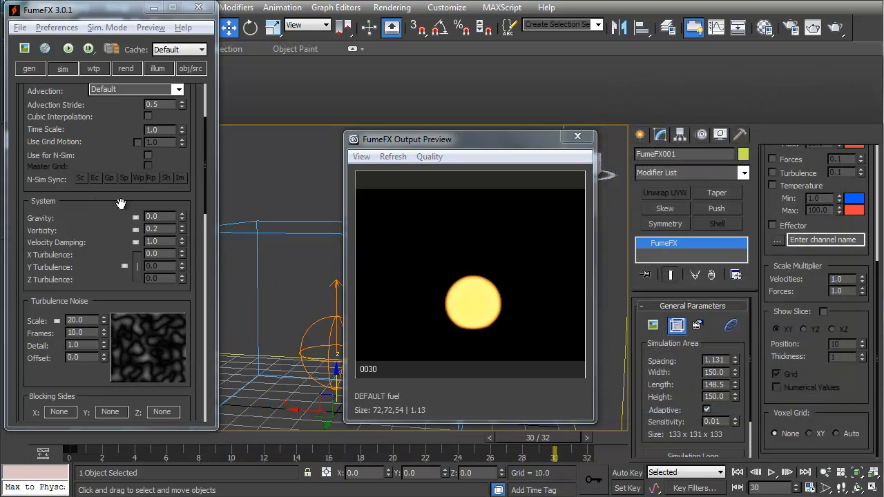
Set velocity damping to 0.1, rerun the simulation and scrub the timeline back to frame 0.
{"action": "left_click", "coordinate": [165, 240]}
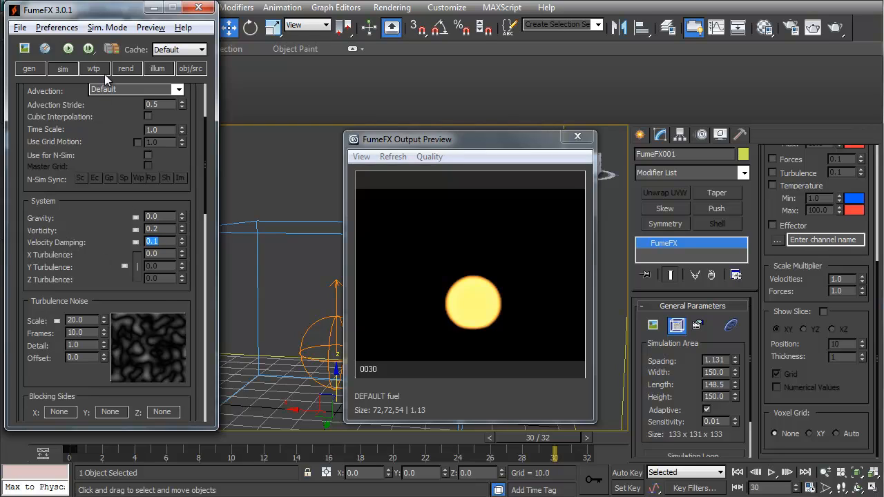
{"action": "left_click", "coordinate": [69, 49]}
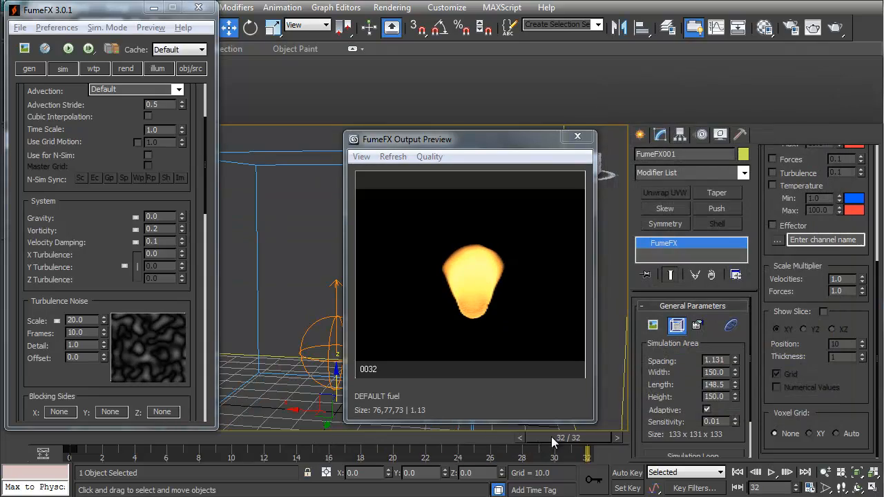
{"action": "left_click_drag", "start_coordinate": [551, 437], "coordinate": [89, 426]}
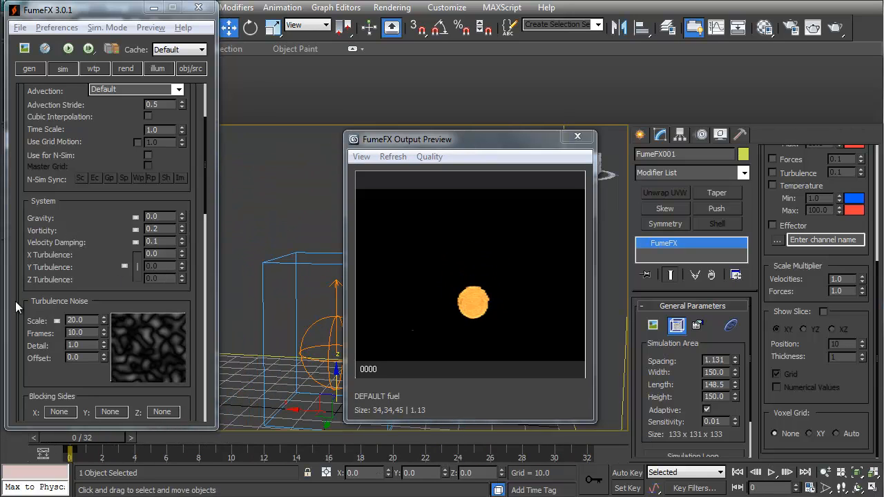
Set the turbulence noise detail to 5.0 and scale to 3.0, rerun the simulation and scrub back through its last frames.
{"action": "scroll", "coordinate": [96, 241], "scroll_direction": "down", "scroll_amount": 1}
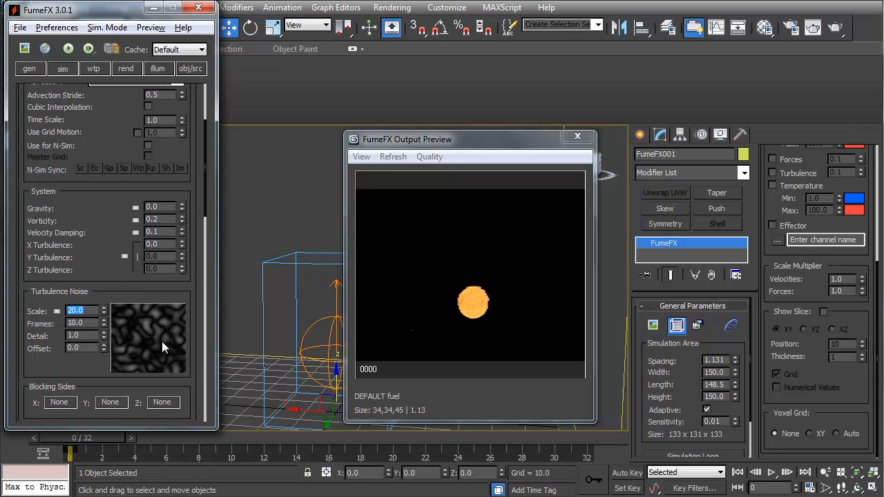
{"action": "left_click_drag", "start_coordinate": [103, 337], "coordinate": [105, 278]}
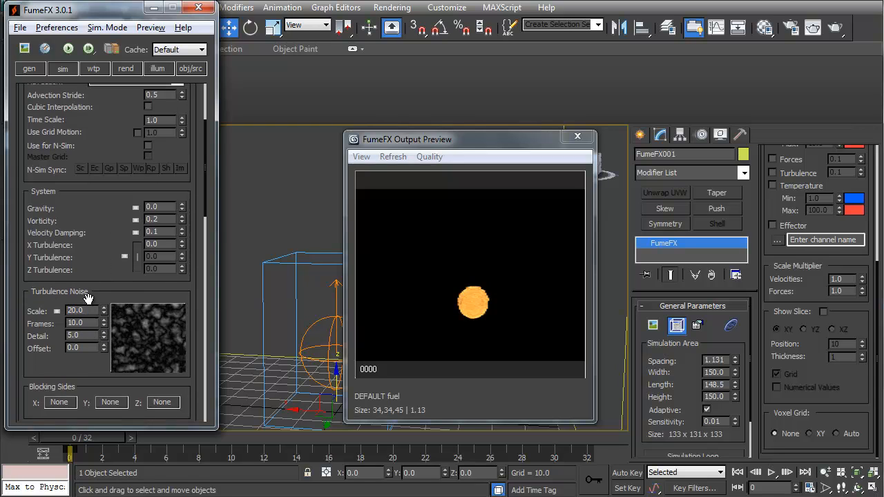
{"action": "left_click_drag", "start_coordinate": [104, 311], "coordinate": [103, 329]}
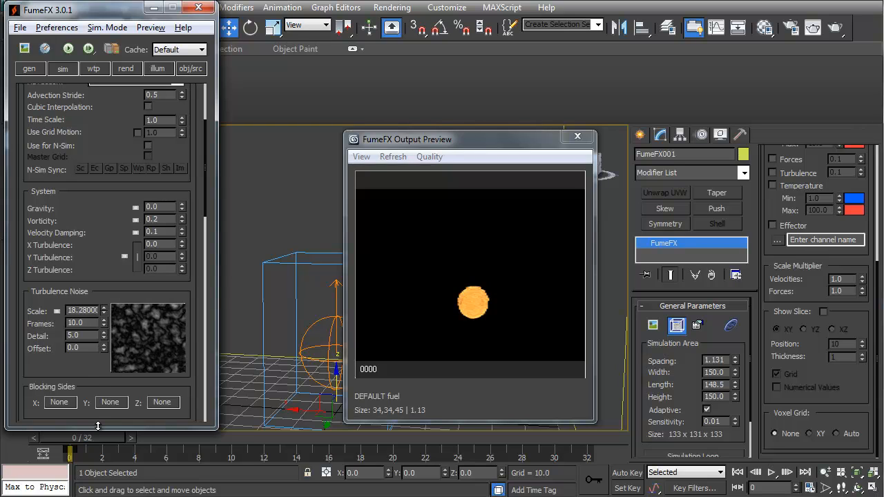
{"action": "left_click_drag", "start_coordinate": [98, 427], "coordinate": [99, 453]}
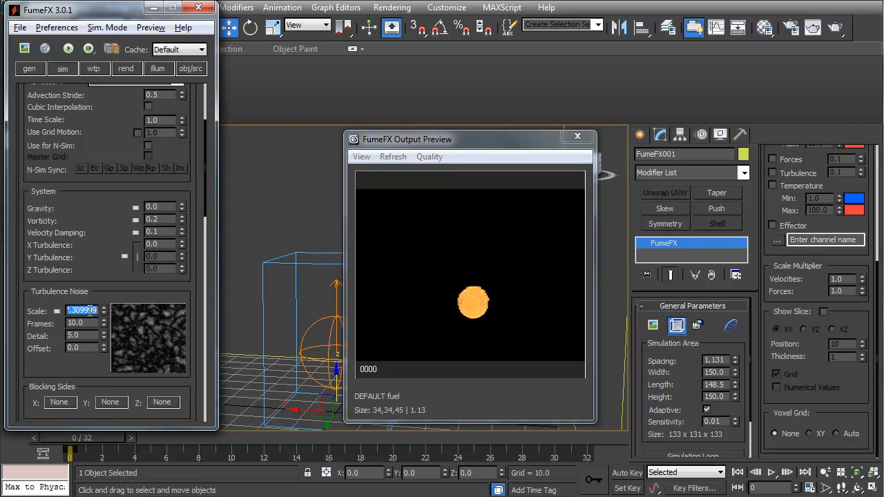
{"action": "type", "text": "3"}
{"action": "key", "text": "Return"}
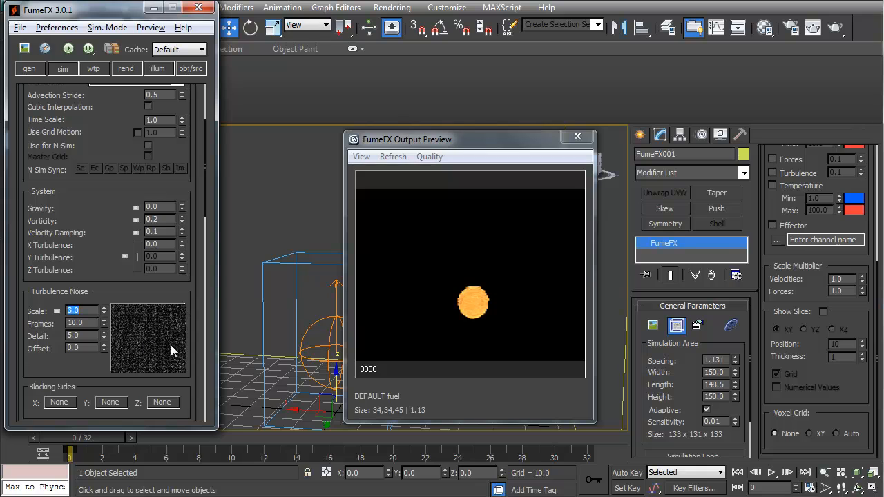
{"action": "left_click", "coordinate": [71, 52]}
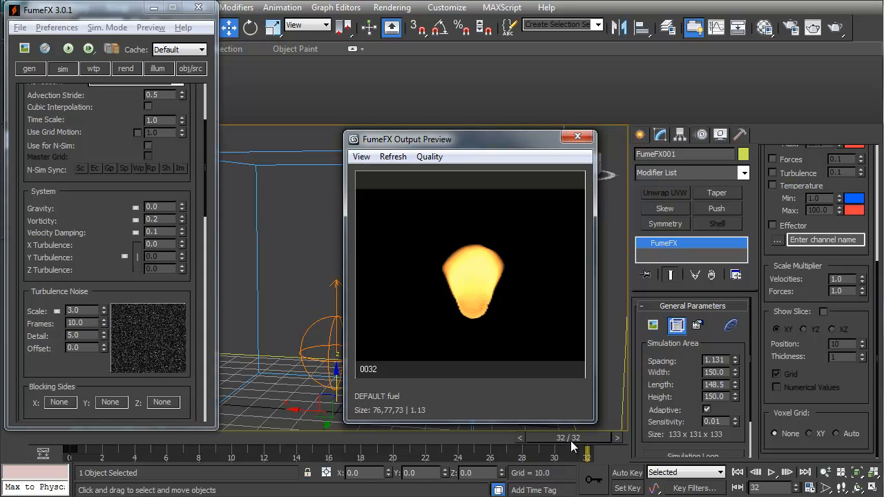
{"action": "left_click_drag", "start_coordinate": [572, 448], "coordinate": [512, 447]}
Set the turbulence noise scale to 50.0 and detail to 1.0, and rerun the simulation.
{"action": "double_click", "coordinate": [72, 311]}
{"action": "type", "text": "50"}
{"action": "key", "text": "Return"}
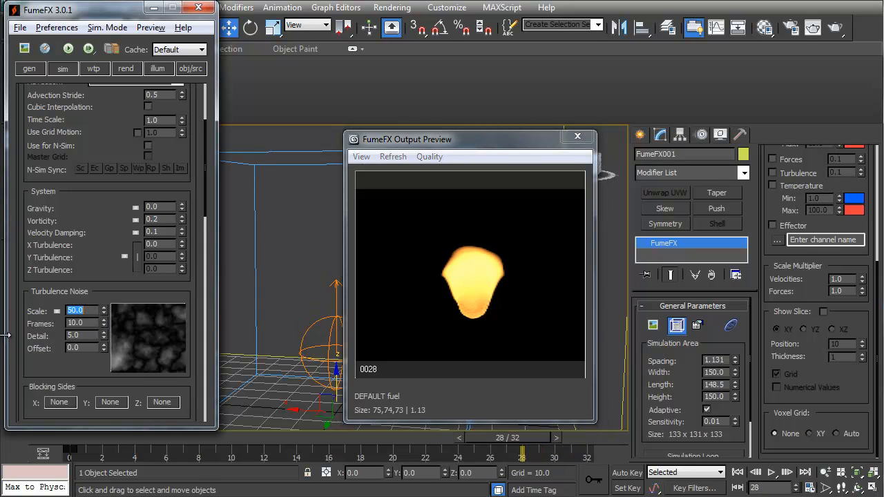
{"action": "type", "text": "1"}
{"action": "key", "text": "Return"}
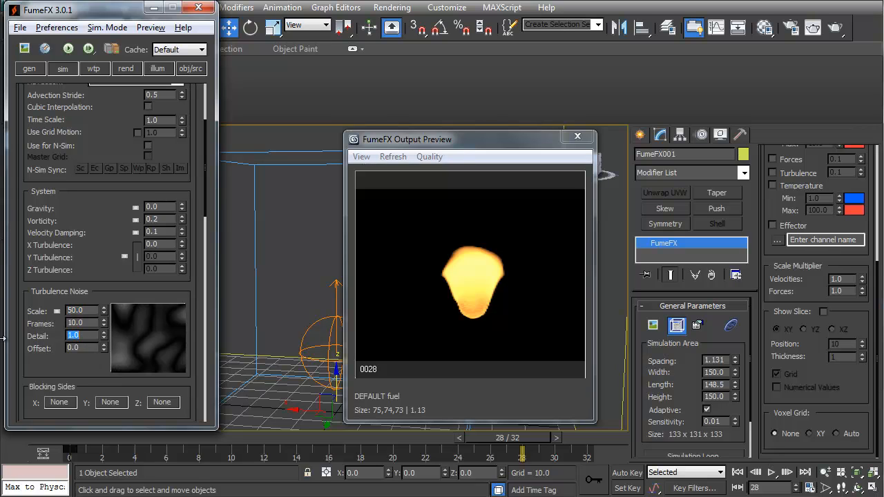
{"action": "left_click", "coordinate": [69, 49]}
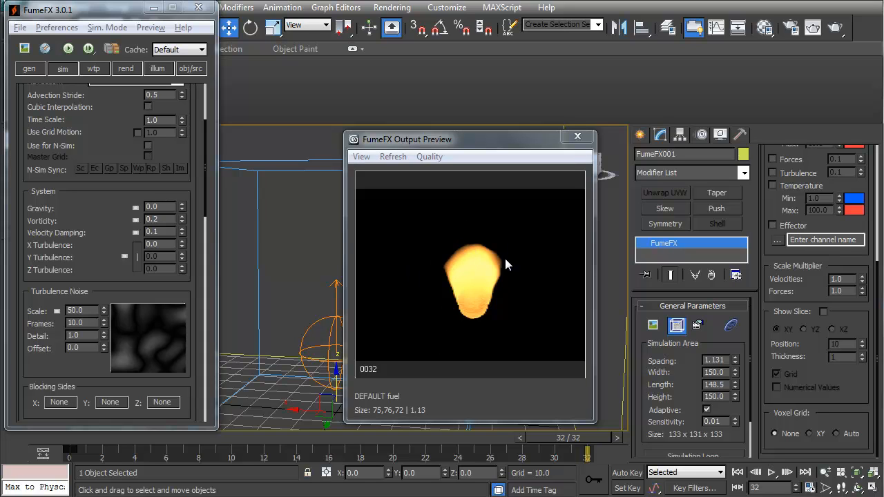
Set the turbulence noise scale to 5.0 and detail to 2.0, and move the output preview clear of the source.
{"action": "left_click_drag", "start_coordinate": [70, 374], "coordinate": [91, 369]}
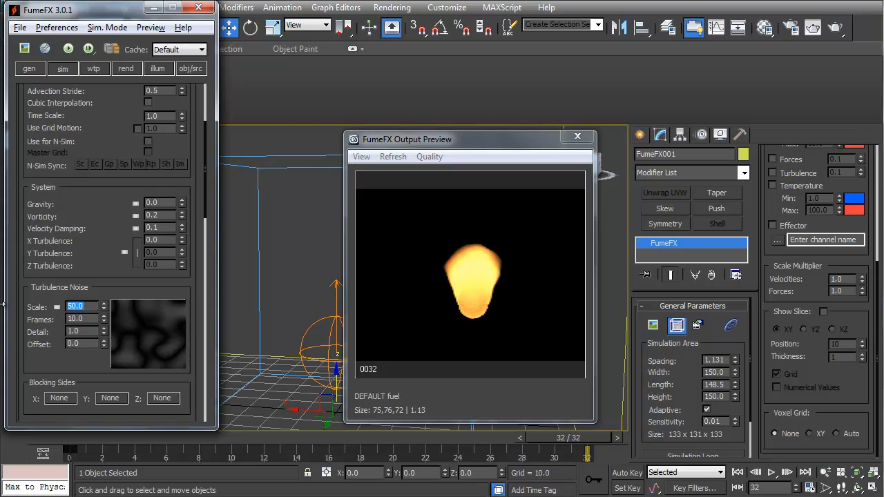
{"action": "type", "text": "5"}
{"action": "key", "text": "Return"}
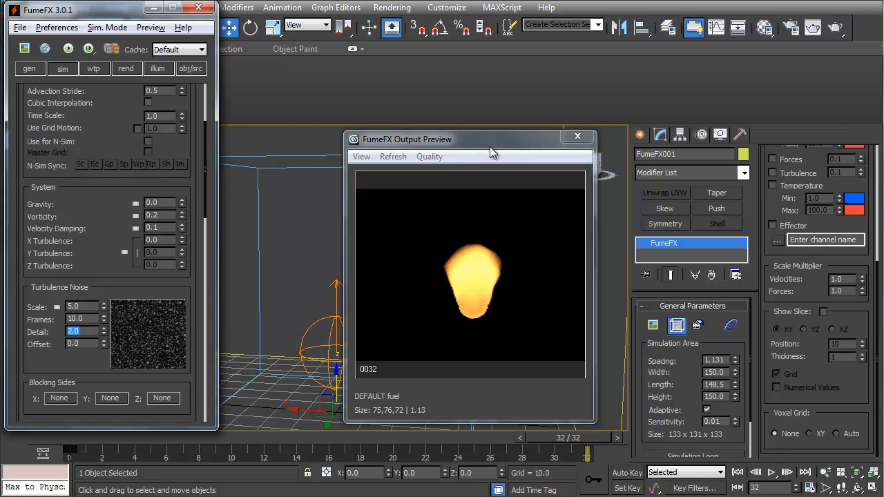
{"action": "left_click_drag", "start_coordinate": [490, 147], "coordinate": [527, 148]}
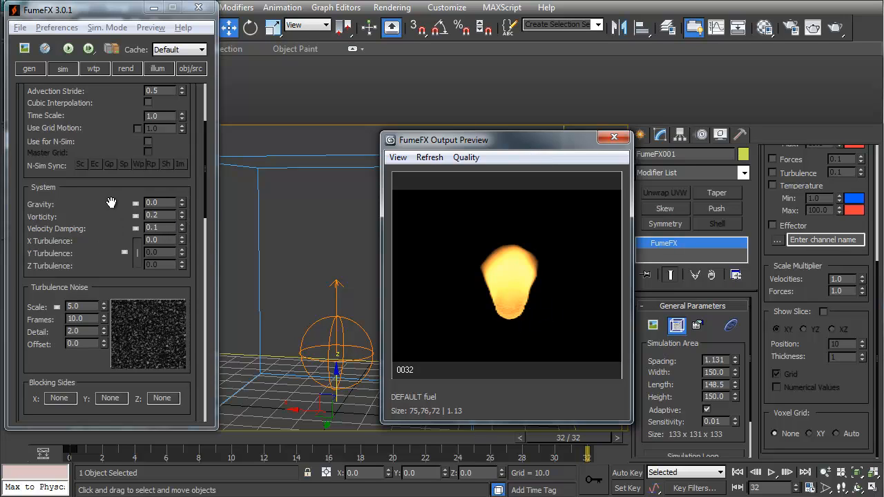
Open the simple source's fuel and temperature parameters and return the timeline to frame 0.
{"action": "left_click", "coordinate": [60, 71]}
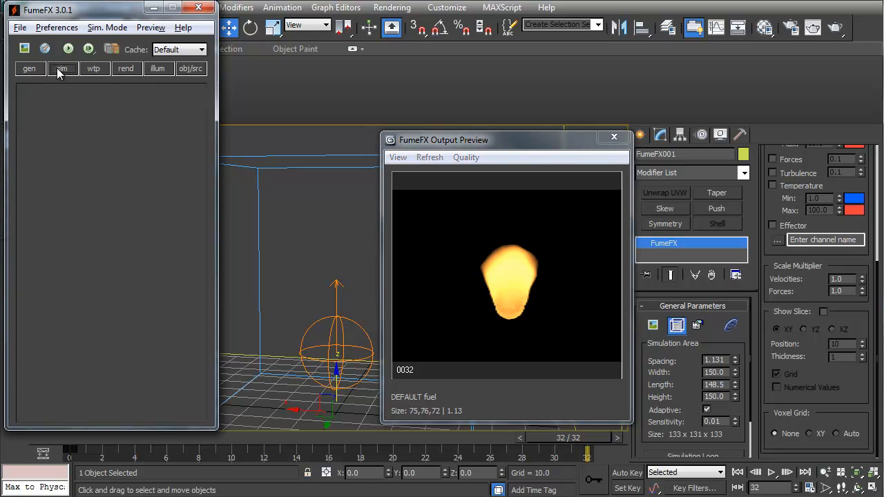
{"action": "left_click", "coordinate": [192, 70]}
{"action": "scroll", "coordinate": [104, 323], "scroll_direction": "down", "scroll_amount": 8}
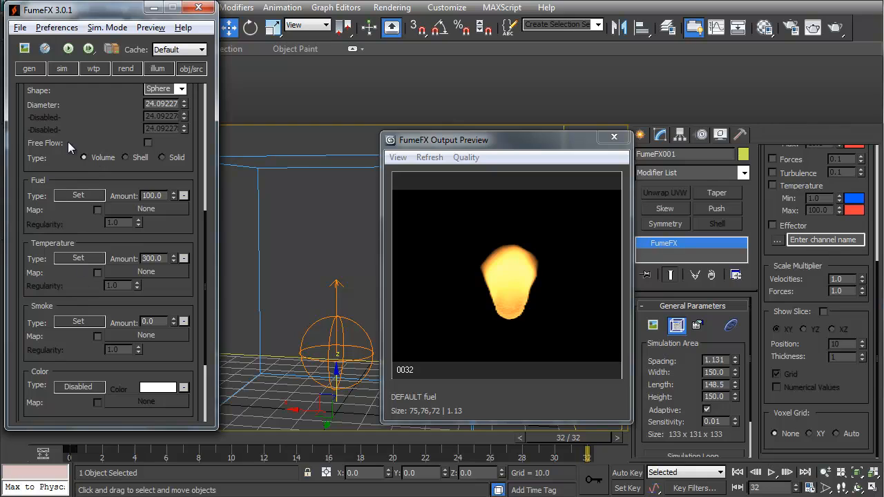
{"action": "left_click_drag", "start_coordinate": [96, 123], "coordinate": [96, 149]}
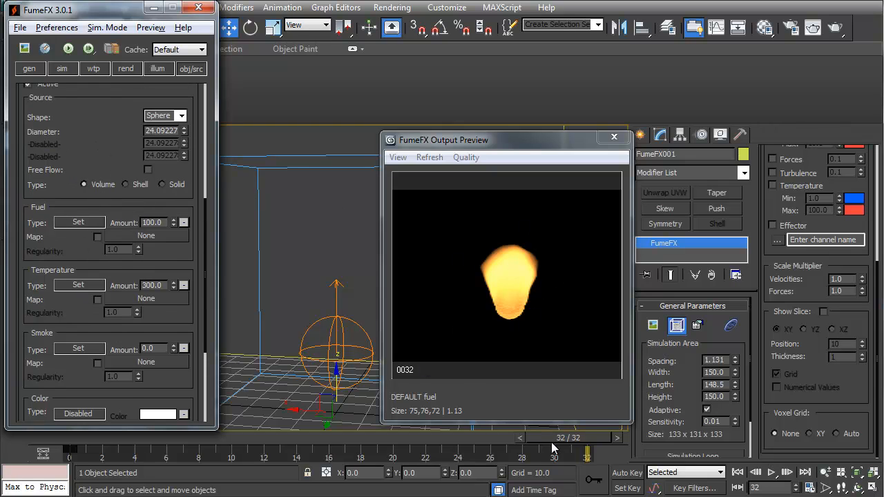
{"action": "left_click_drag", "start_coordinate": [551, 442], "coordinate": [47, 422]}
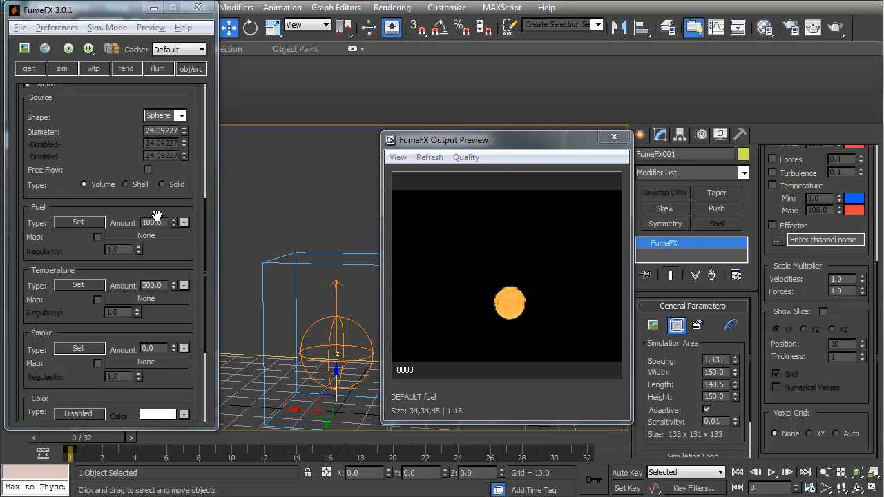
{"action": "left_click", "coordinate": [167, 222]}
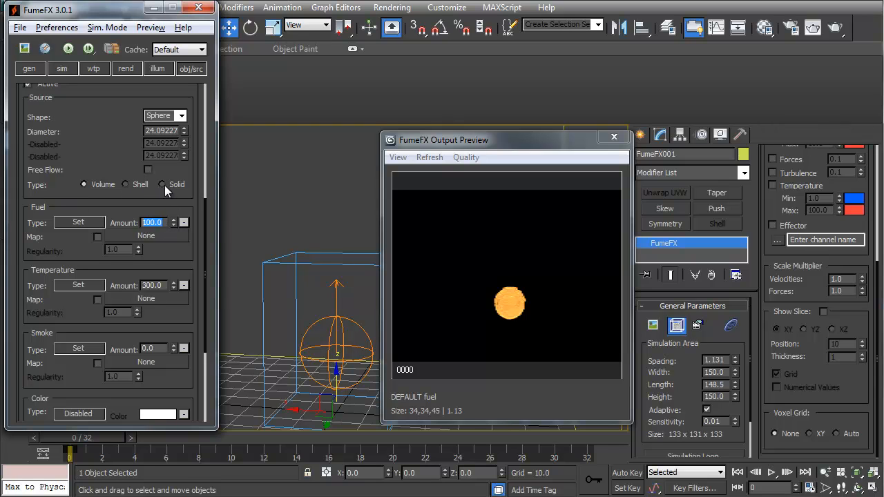
{"action": "left_click", "coordinate": [181, 116]}
{"action": "left_click", "coordinate": [160, 129]}
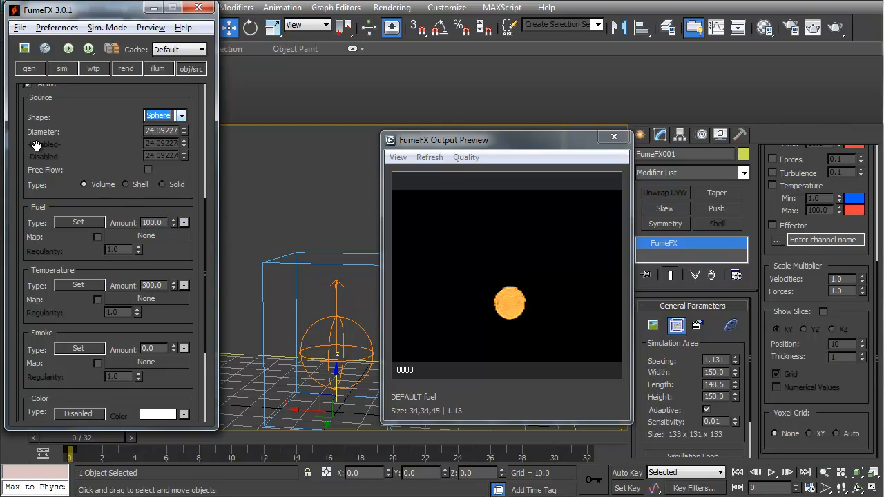
Animate the simple source's fuel amount with auto keying, setting it to 0.0 at frame 10.
{"action": "left_click", "coordinate": [627, 473]}
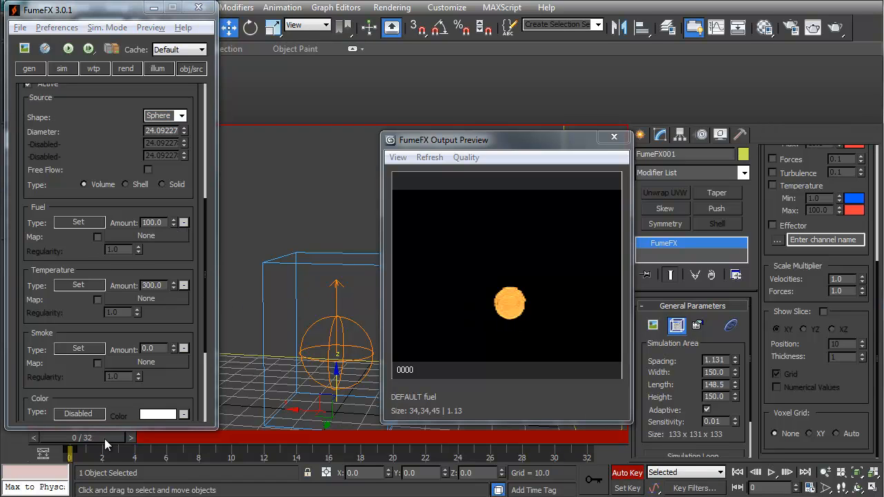
{"action": "left_click_drag", "start_coordinate": [104, 439], "coordinate": [256, 439]}
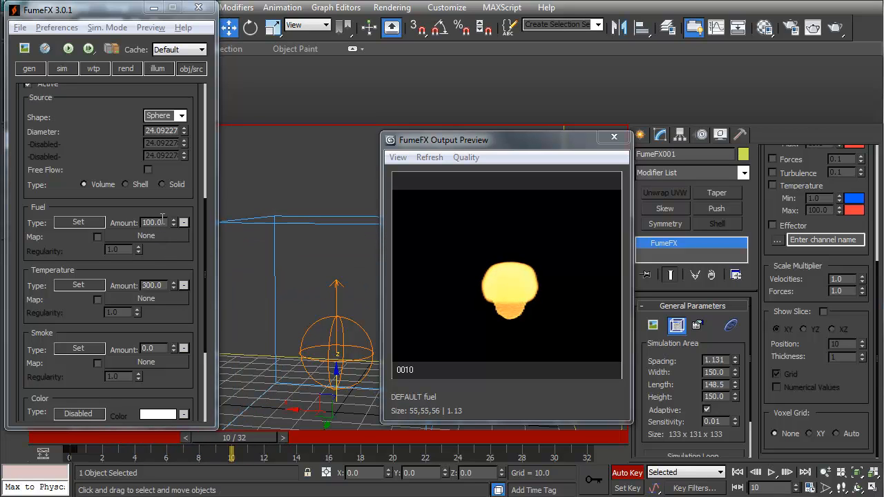
{"action": "right_click", "coordinate": [173, 225]}
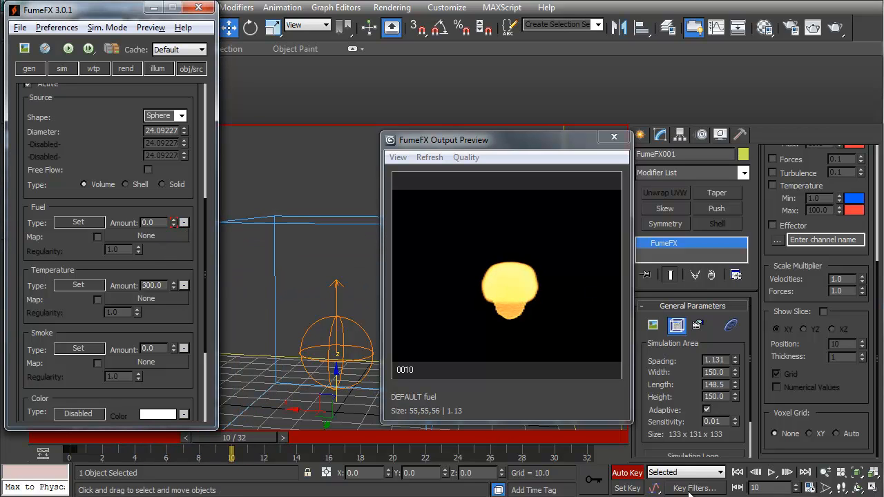
{"action": "left_click", "coordinate": [629, 474]}
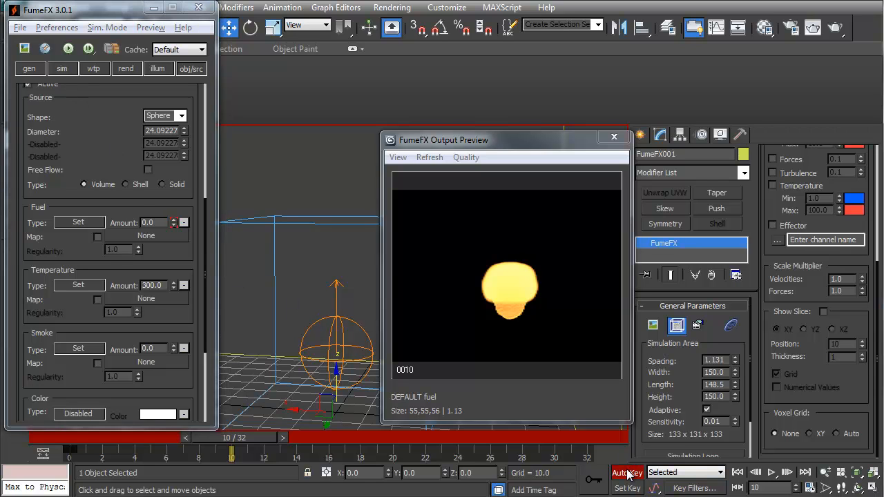
Run the simulation with the animated fuel and scrub from the last frame back to frame 0.
{"action": "left_click", "coordinate": [68, 48]}
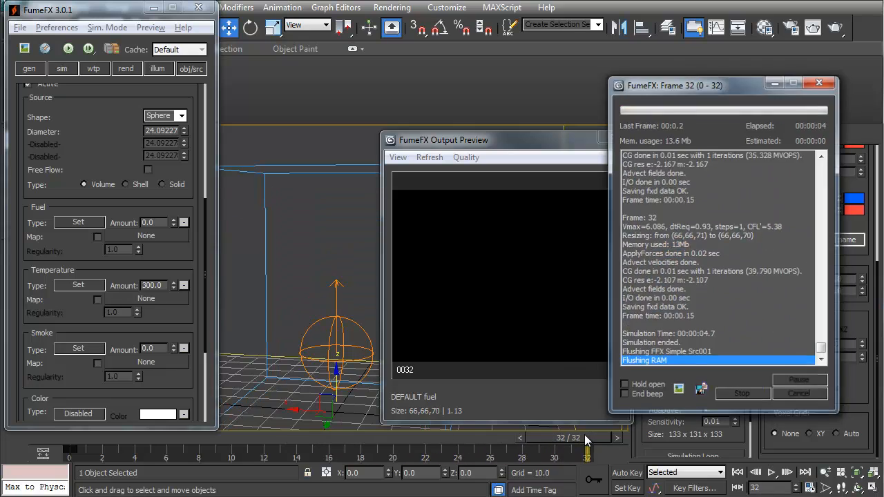
{"action": "left_click_drag", "start_coordinate": [501, 437], "coordinate": [30, 439]}
{"action": "key", "text": "w"}
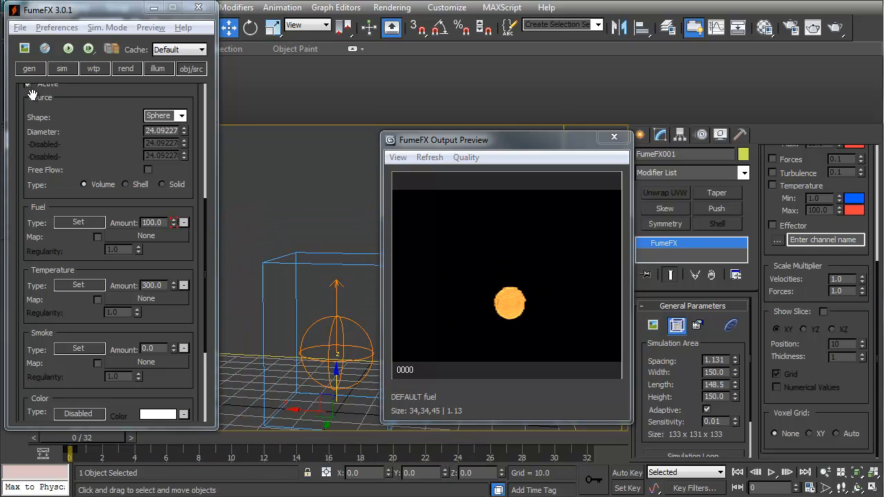
Set the X turbulence to 0.5, rerun the simulation and scrub back to frame 0.
{"action": "left_click", "coordinate": [65, 65]}
{"action": "scroll", "coordinate": [117, 228], "scroll_direction": "down", "scroll_amount": 6}
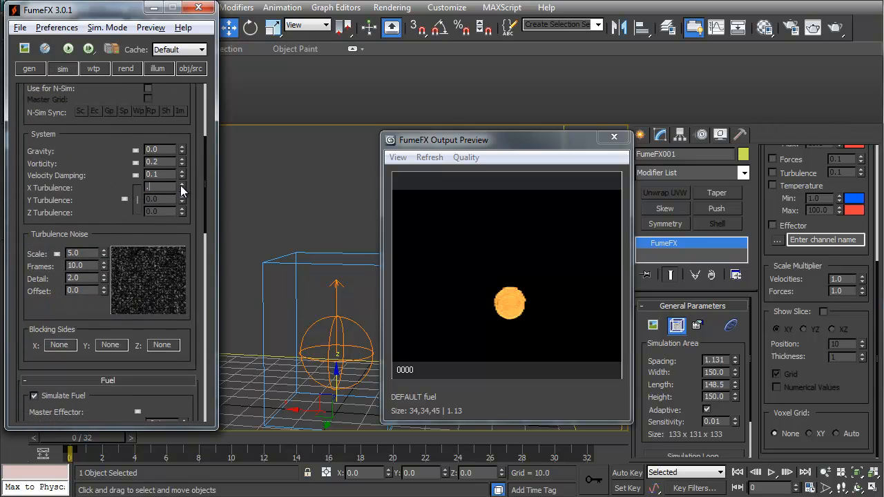
{"action": "left_click", "coordinate": [68, 49]}
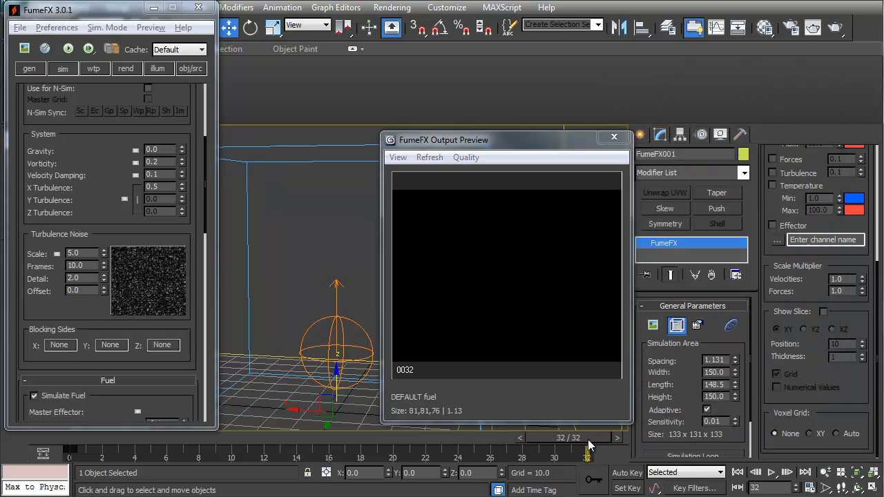
{"action": "left_click_drag", "start_coordinate": [590, 445], "coordinate": [42, 448]}
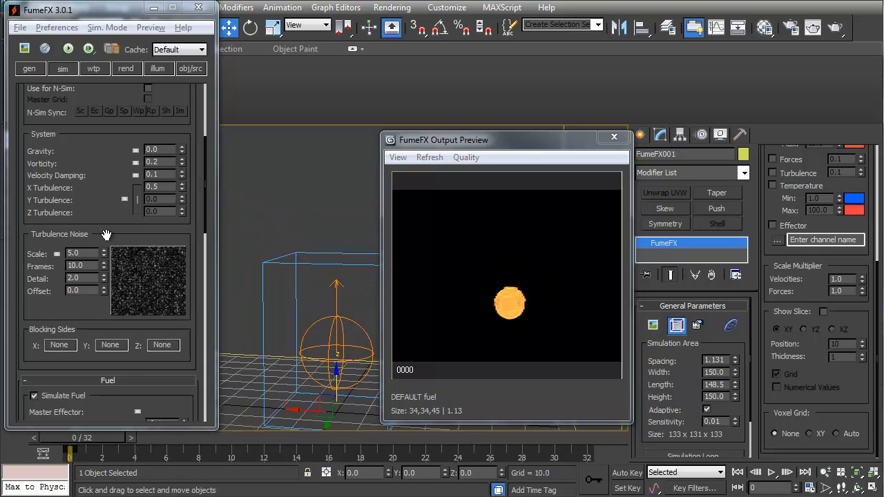
Set the fuel's burn rate to 0.1 and rerun the simulation.
{"action": "left_click", "coordinate": [62, 68]}
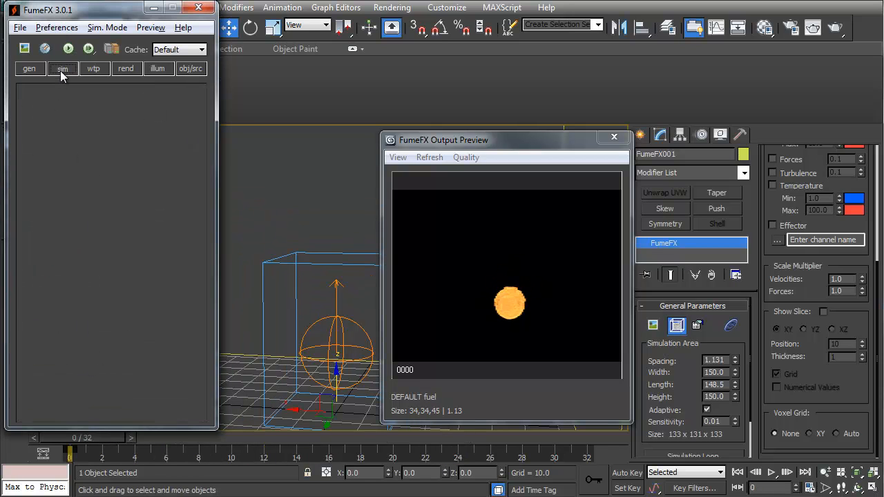
{"action": "scroll", "coordinate": [109, 291], "scroll_direction": "down", "scroll_amount": 5}
{"action": "scroll", "coordinate": [112, 325], "scroll_direction": "down", "scroll_amount": 4}
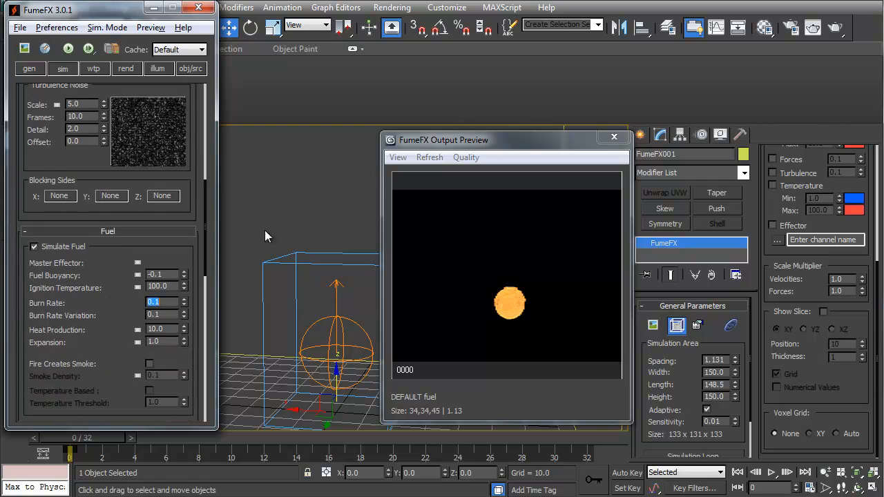
{"action": "left_click", "coordinate": [89, 54]}
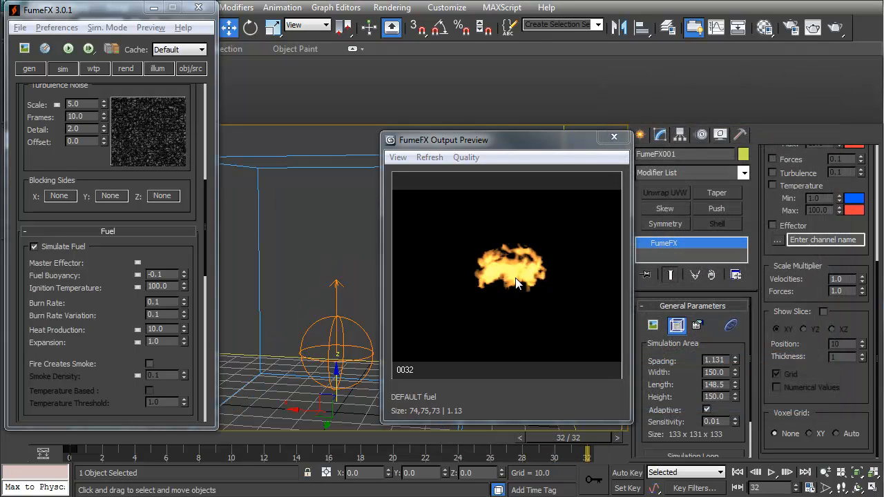
Scrub through the simulated frames in the output preview to examine how the slow-burning fireball develops.
{"action": "left_click_drag", "start_coordinate": [587, 441], "coordinate": [544, 484]}
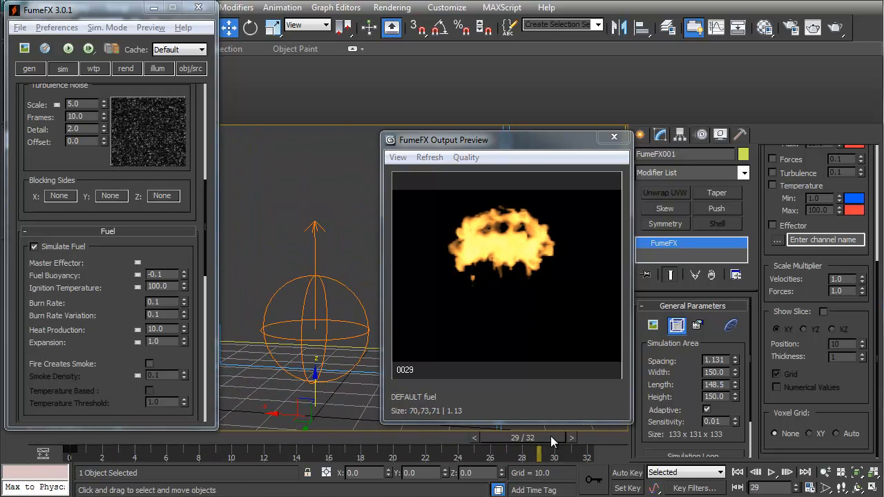
{"action": "left_click_drag", "start_coordinate": [550, 436], "coordinate": [218, 470]}
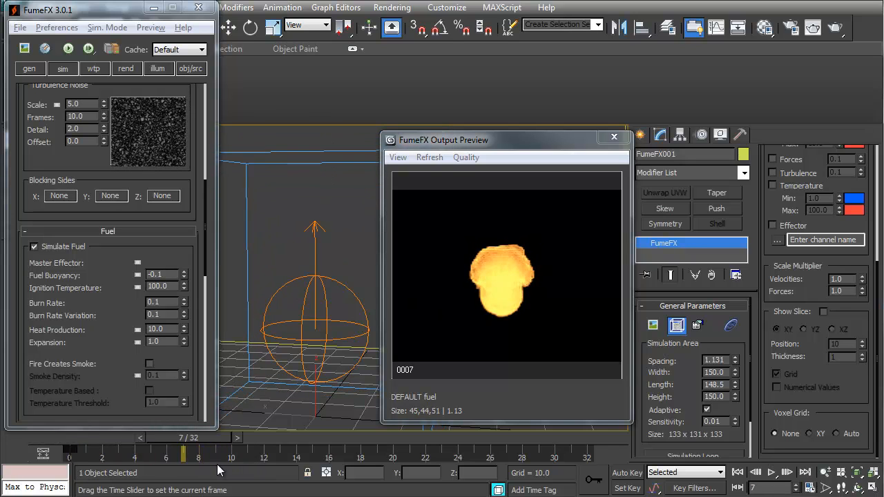
{"action": "key", "text": "w"}
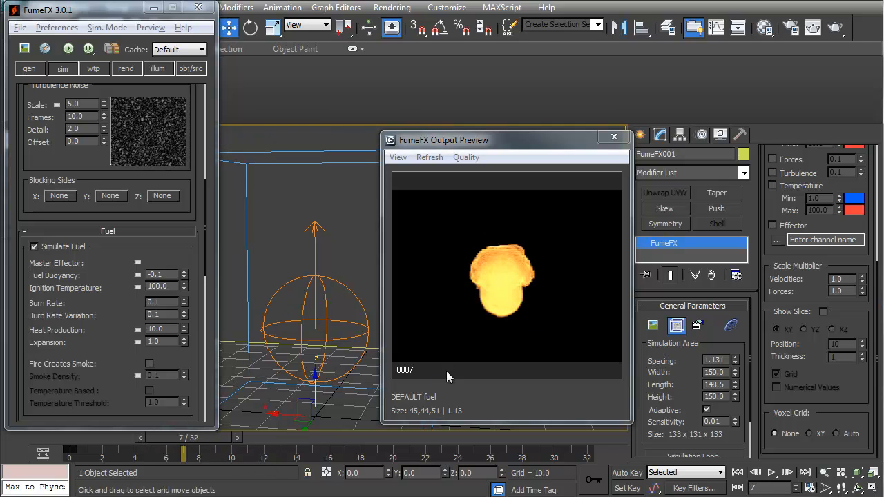
{"action": "mouse_move", "coordinate": [220, 440]}
{"action": "left_mouse_down"}
{"action": "mouse_move", "coordinate": [111, 443]}
{"action": "mouse_move", "coordinate": [318, 446]}
{"action": "mouse_move", "coordinate": [208, 461]}
{"action": "mouse_move", "coordinate": [295, 456]}
{"action": "mouse_move", "coordinate": [224, 455]}
{"action": "left_mouse_up"}
{"action": "scroll", "coordinate": [304, 344], "scroll_direction": "down", "scroll_amount": 4}
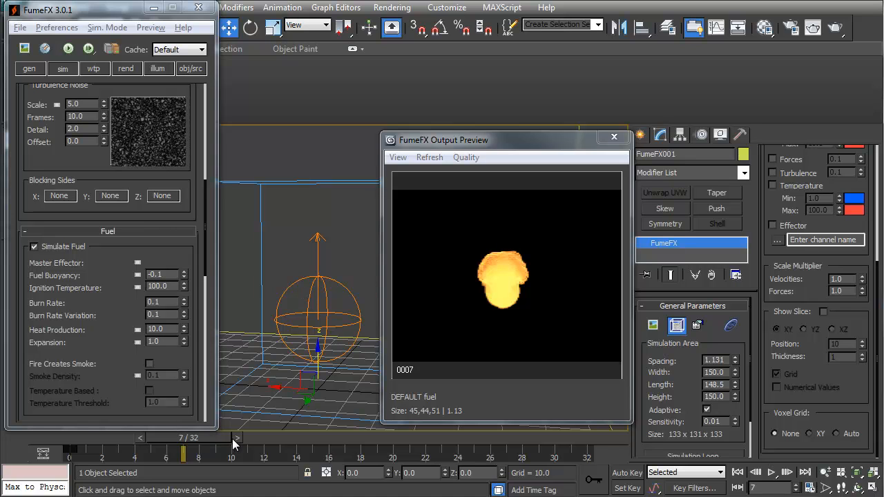
{"action": "left_click_drag", "start_coordinate": [193, 446], "coordinate": [311, 445]}
Open the simple source's parameters and go to frame 10 to check its keyed fuel amount.
{"action": "left_click", "coordinate": [191, 68]}
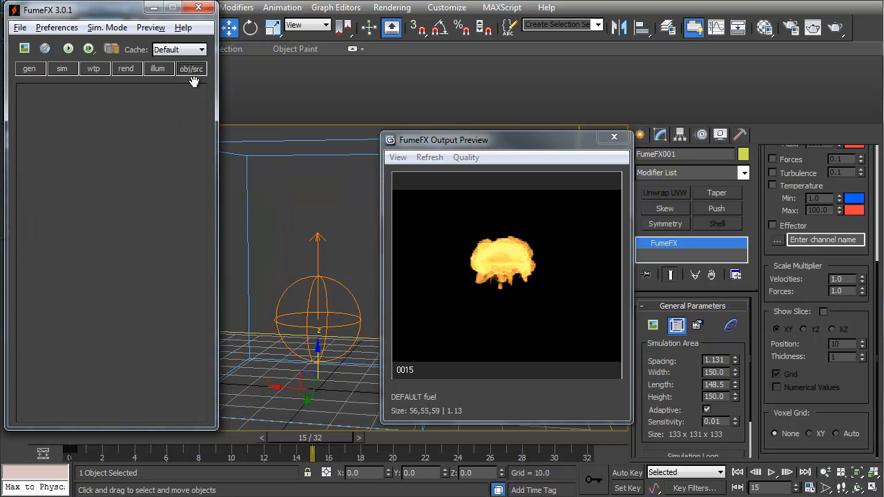
{"action": "left_click_drag", "start_coordinate": [91, 374], "coordinate": [84, 259]}
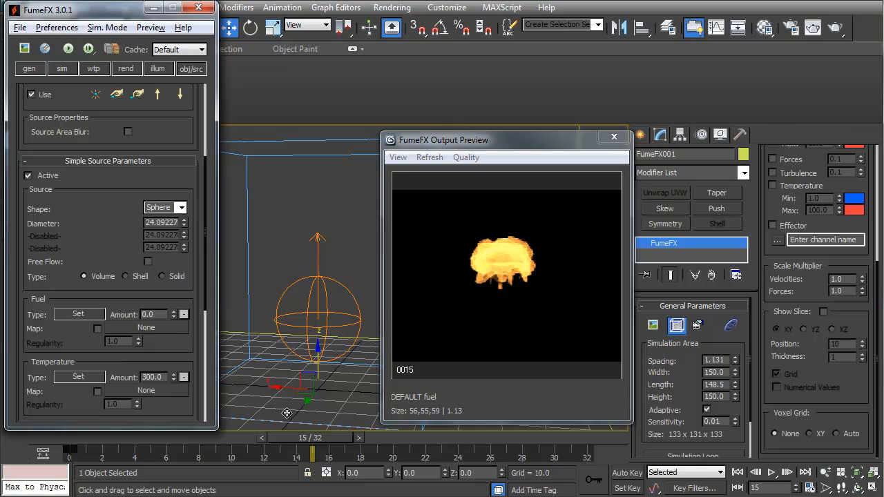
{"action": "left_click_drag", "start_coordinate": [314, 448], "coordinate": [233, 440]}
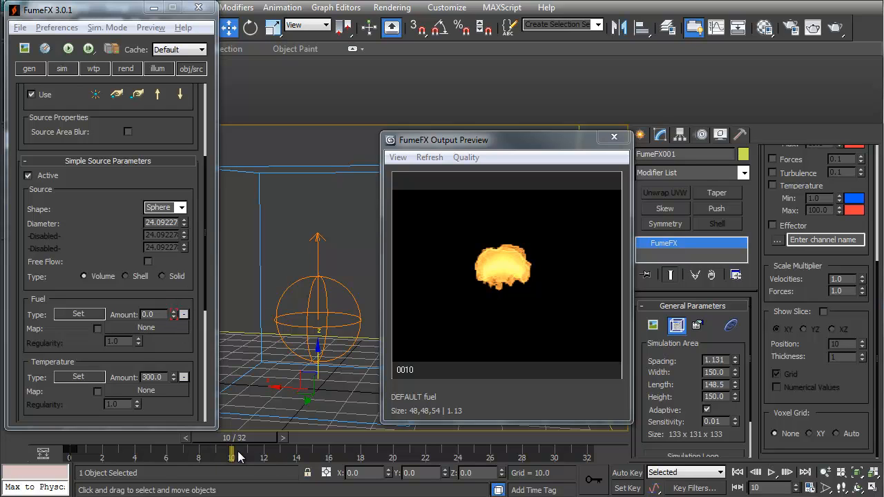
Select the simple source, move its frame 10 fuel key to frame 20, and rerun the simulation.
{"action": "left_click", "coordinate": [190, 70]}
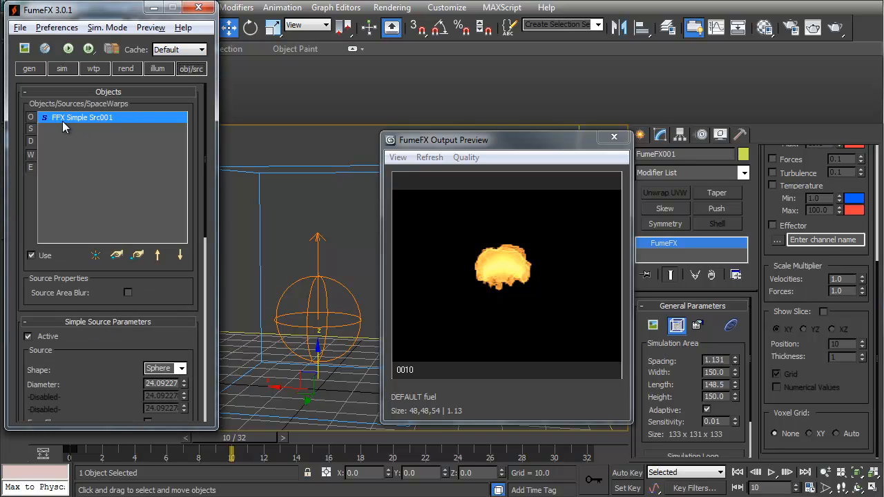
{"action": "left_click", "coordinate": [317, 275]}
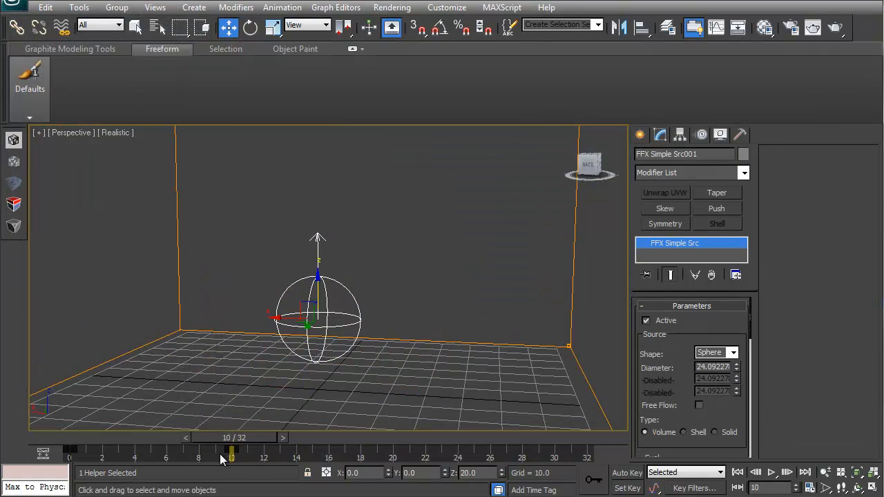
{"action": "left_click_drag", "start_coordinate": [208, 448], "coordinate": [263, 460]}
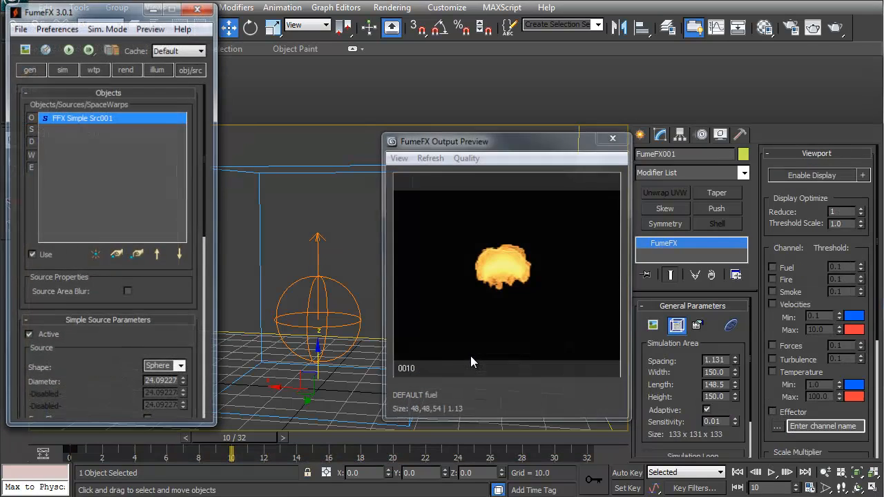
{"action": "left_click", "coordinate": [72, 50]}
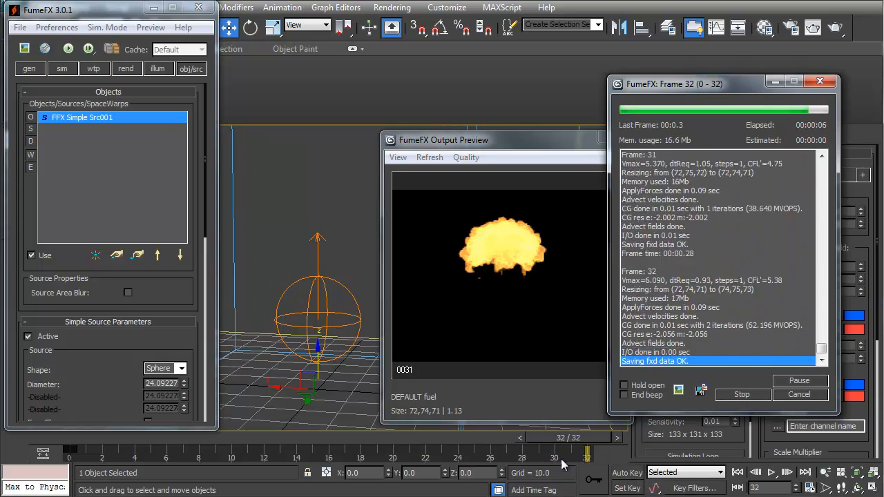
Review the result, move the source's fuel key to frame 1, and rerun the simulation.
{"action": "left_click_drag", "start_coordinate": [594, 439], "coordinate": [603, 477]}
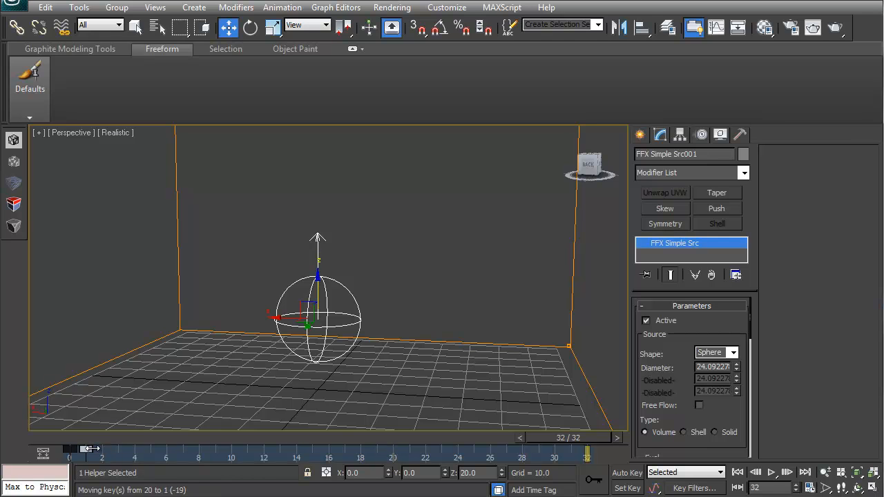
{"action": "left_click_drag", "start_coordinate": [583, 438], "coordinate": [194, 465]}
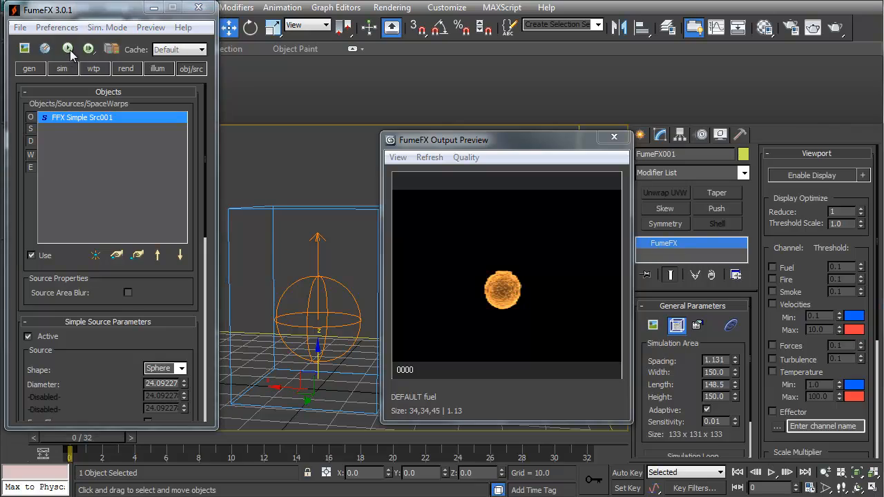
{"action": "left_click", "coordinate": [68, 48]}
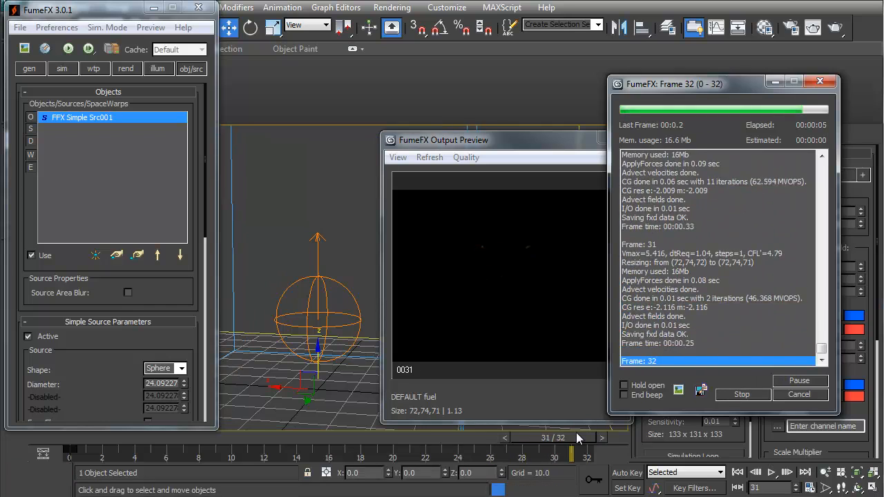
Scrub back to the first frames and compare frames 0 and 1 in the output preview.
{"action": "left_click_drag", "start_coordinate": [581, 443], "coordinate": [1, 430]}
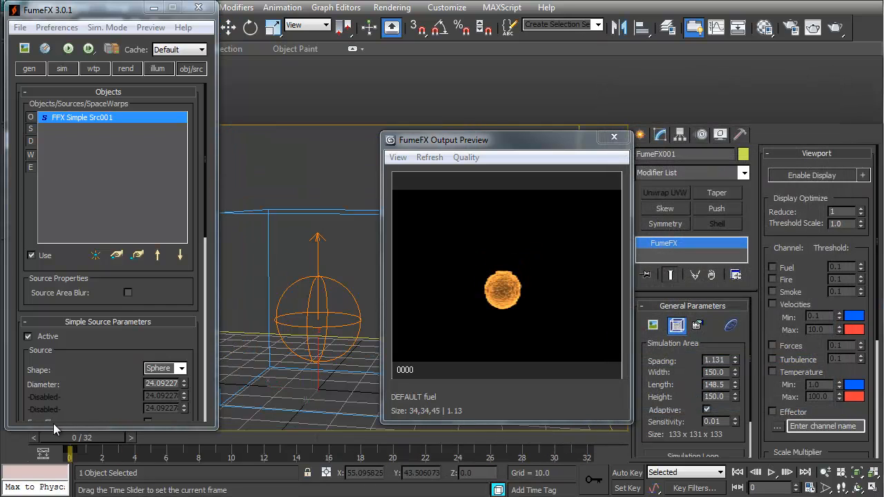
{"action": "left_click_drag", "start_coordinate": [101, 429], "coordinate": [125, 429]}
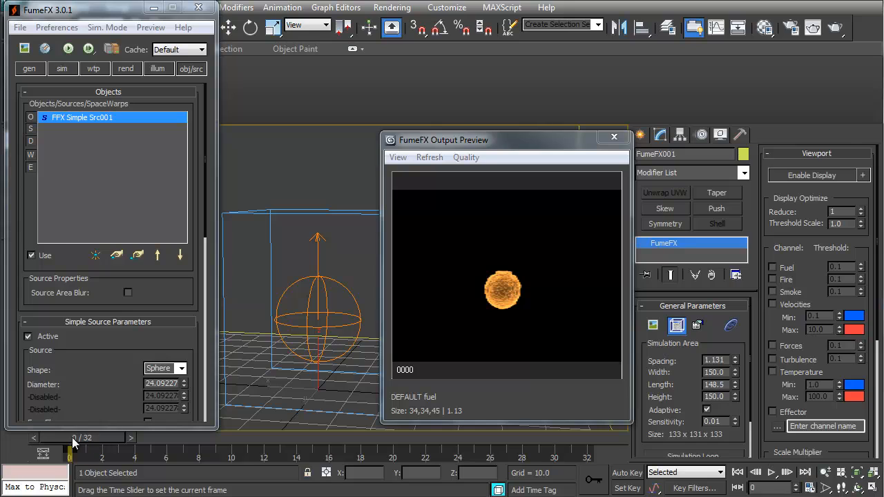
{"action": "key", "text": "w"}
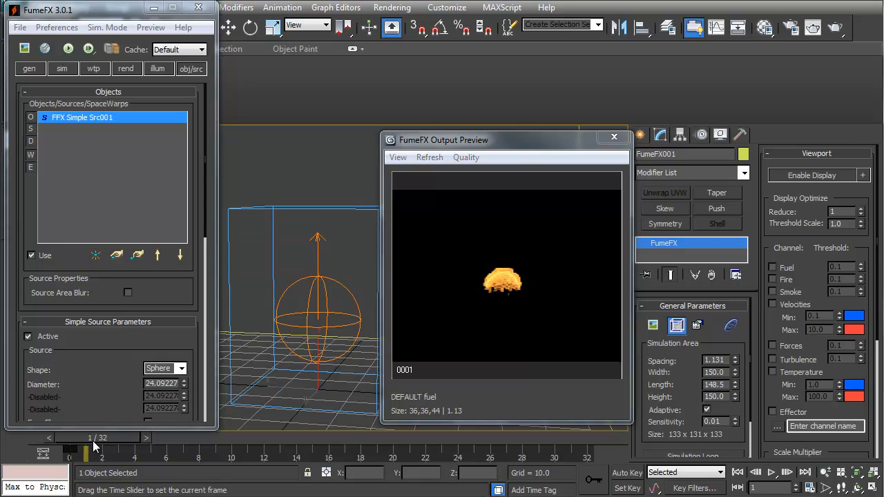
Move the simple source's fuel key to frame 3, rerun the simulation and scrub back to frame 0.
{"action": "key", "text": "w"}
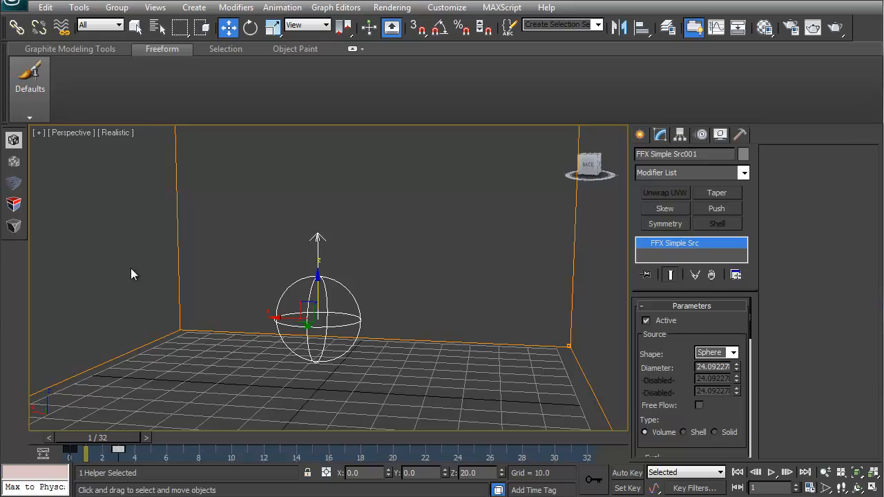
{"action": "left_click_drag", "start_coordinate": [138, 253], "coordinate": [206, 294]}
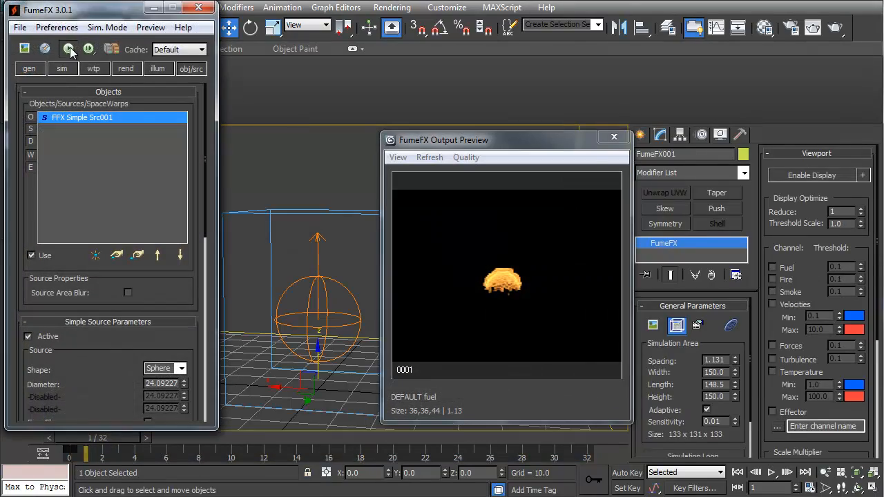
{"action": "left_click", "coordinate": [68, 48]}
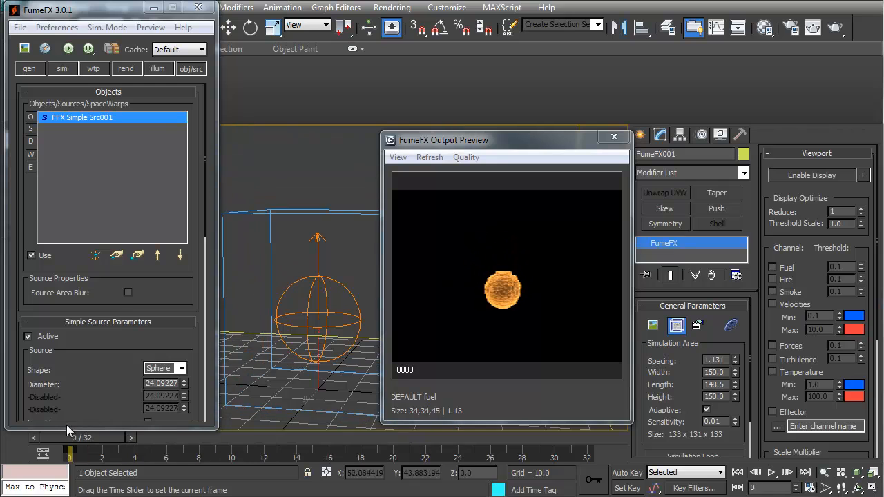
{"action": "left_click_drag", "start_coordinate": [285, 444], "coordinate": [73, 449]}
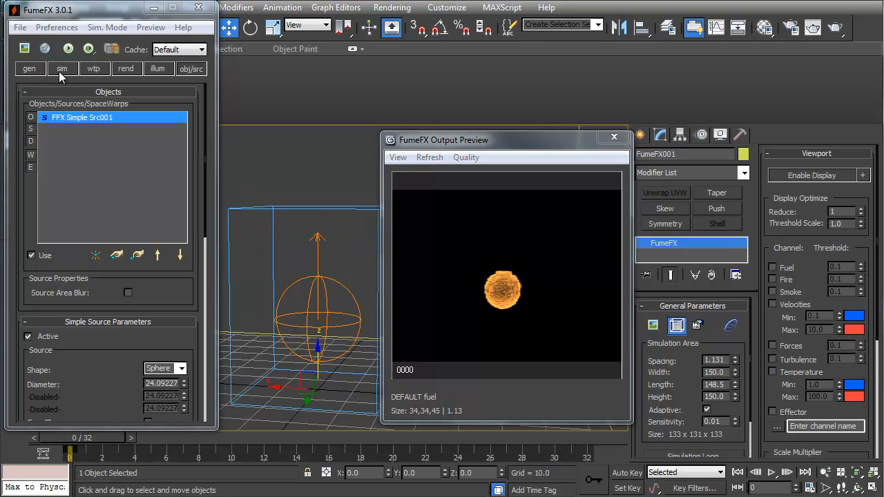
Set the fuel expansion to 10, rerun the simulation partway and scrub back to frame 0.
{"action": "left_click", "coordinate": [61, 68]}
{"action": "scroll", "coordinate": [59, 382], "scroll_direction": "down", "scroll_amount": 10}
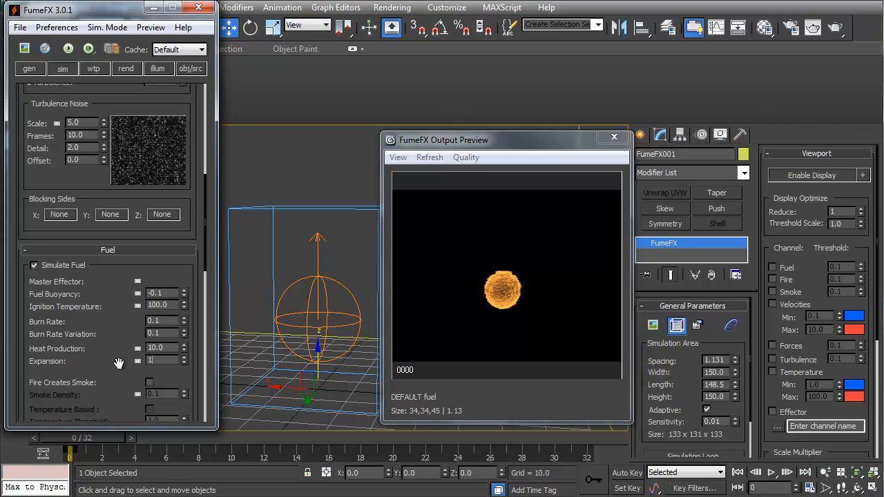
{"action": "left_click", "coordinate": [68, 49]}
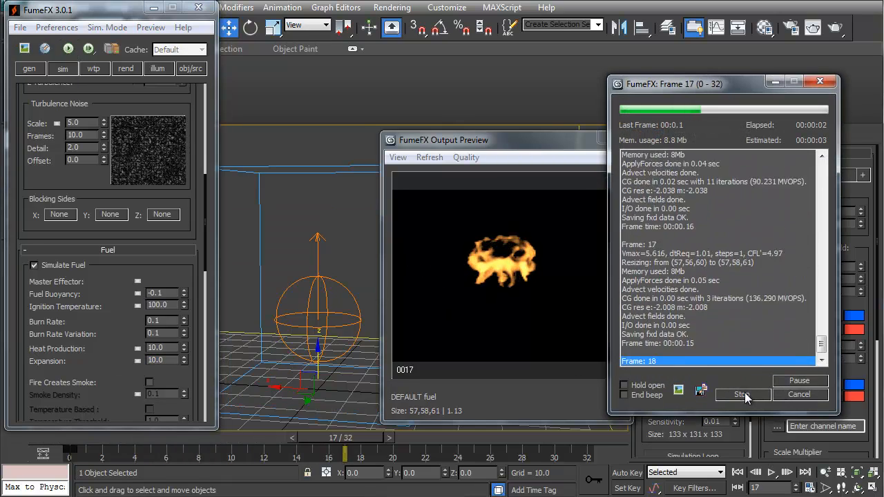
{"action": "left_click", "coordinate": [742, 394]}
{"action": "left_click_drag", "start_coordinate": [440, 438], "coordinate": [106, 456]}
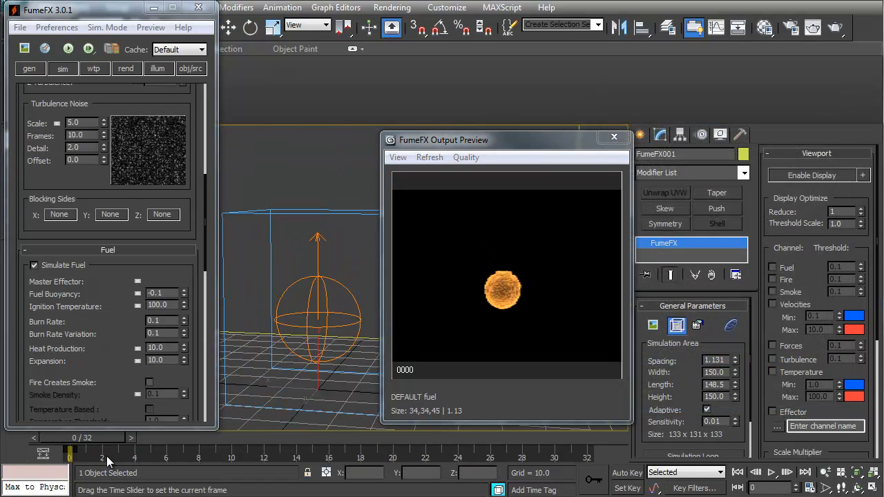
Check the simple source's key, set the FumeFX fuel expansion to 50, and rerun the simulation to frame 13.
{"action": "key", "text": "w"}
{"action": "left_click", "coordinate": [337, 280]}
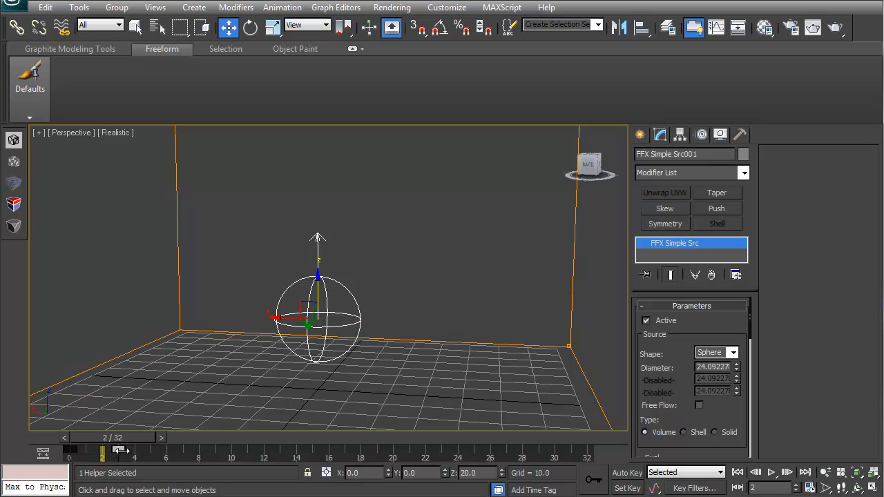
{"action": "left_click_drag", "start_coordinate": [438, 301], "coordinate": [470, 381]}
{"action": "scroll", "coordinate": [101, 359], "scroll_direction": "down", "scroll_amount": 8}
{"action": "scroll", "coordinate": [101, 358], "scroll_direction": "down", "scroll_amount": 6}
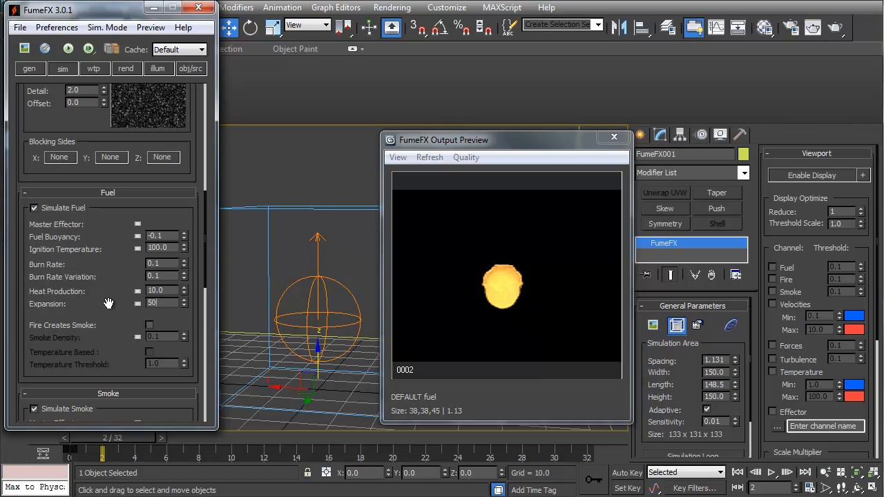
{"action": "left_click", "coordinate": [67, 50]}
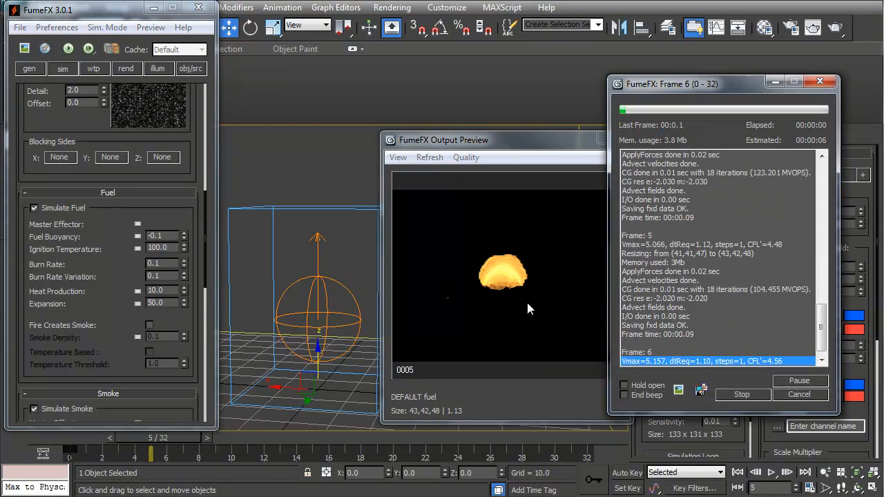
{"action": "left_click", "coordinate": [738, 396]}
Turn off smoke simulation and rerun the fireball simulation.
{"action": "scroll", "coordinate": [134, 200], "scroll_direction": "up", "scroll_amount": 5}
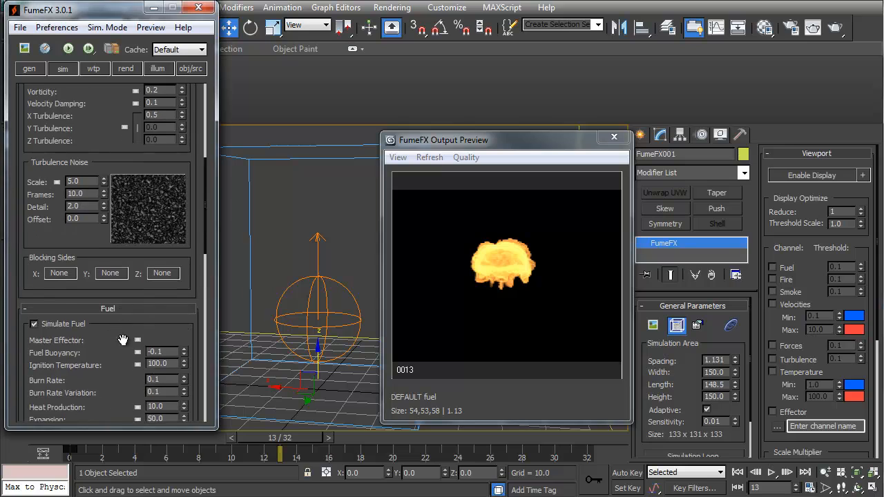
{"action": "scroll", "coordinate": [136, 269], "scroll_direction": "down", "scroll_amount": 6}
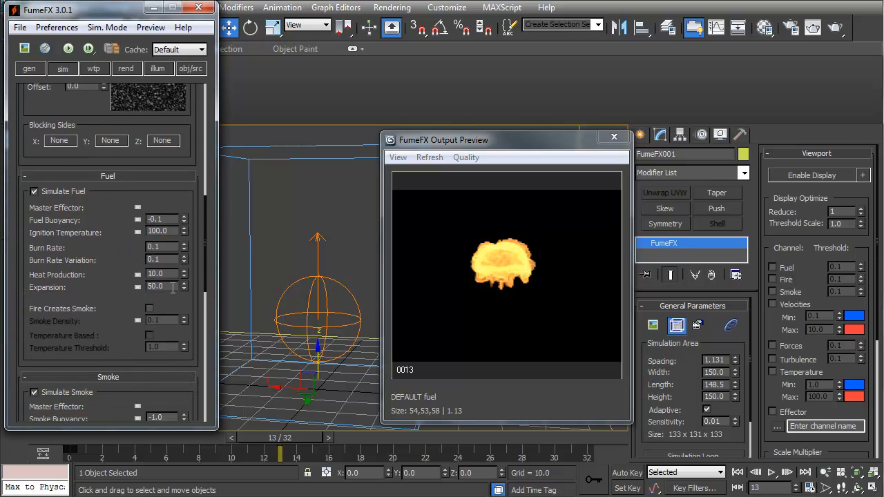
{"action": "left_click_drag", "start_coordinate": [115, 354], "coordinate": [86, 205]}
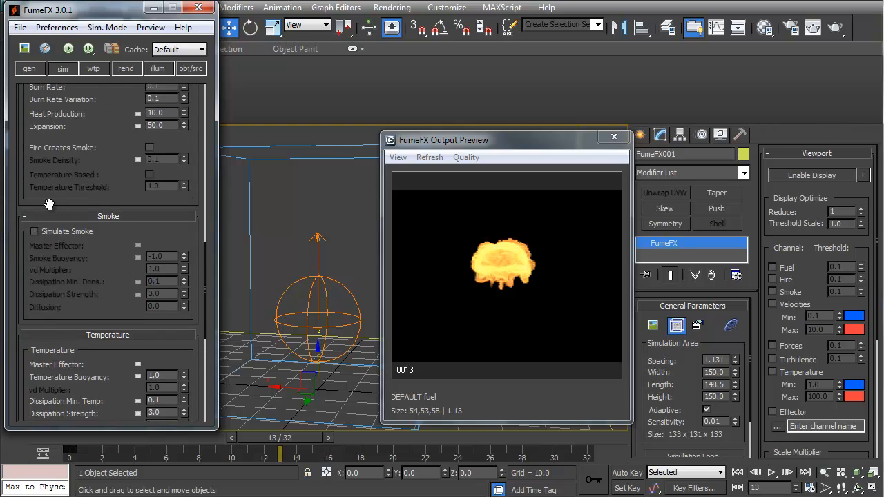
{"action": "left_click", "coordinate": [68, 50]}
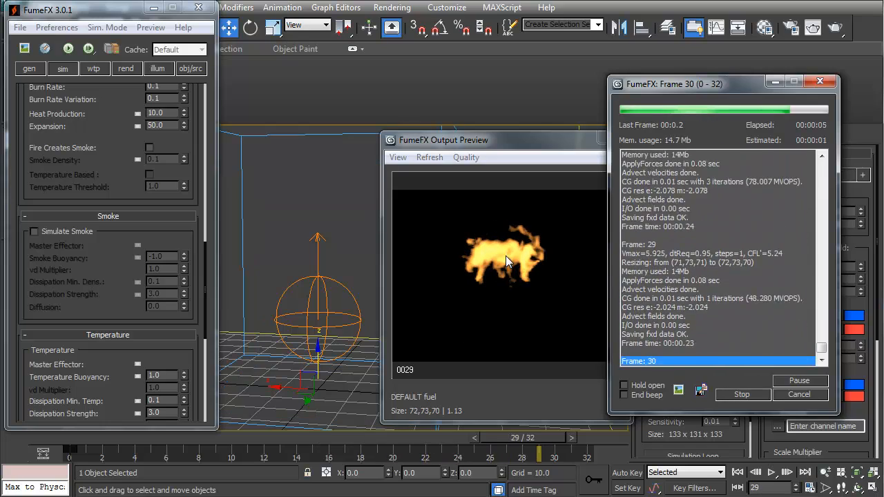
{"action": "left_click", "coordinate": [735, 395]}
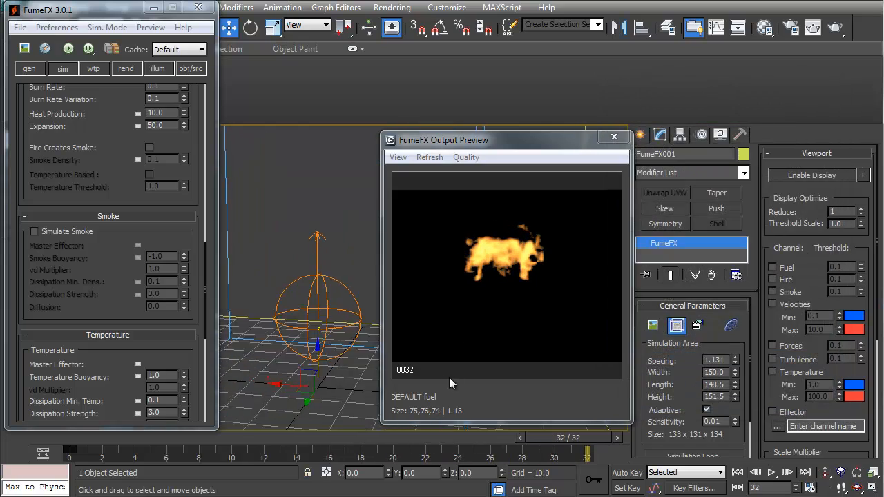
Orbit to a top view of the fire and scrub the timeline back to frame 0 to review it.
{"action": "middle_click_drag", "start_coordinate": [360, 326], "coordinate": [380, 370], "text": "alt"}
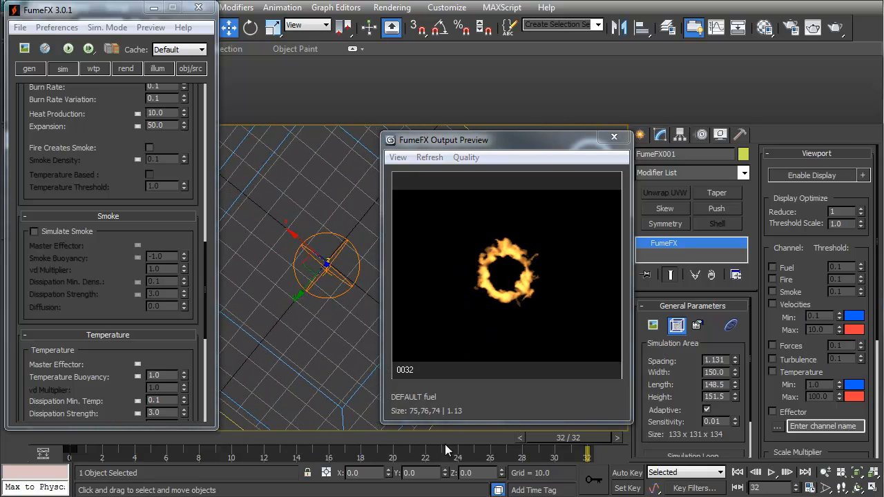
{"action": "left_click_drag", "start_coordinate": [579, 448], "coordinate": [635, 470]}
{"action": "left_click_drag", "start_coordinate": [387, 465], "coordinate": [0, 438]}
{"action": "left_click_drag", "start_coordinate": [114, 429], "coordinate": [30, 432]}
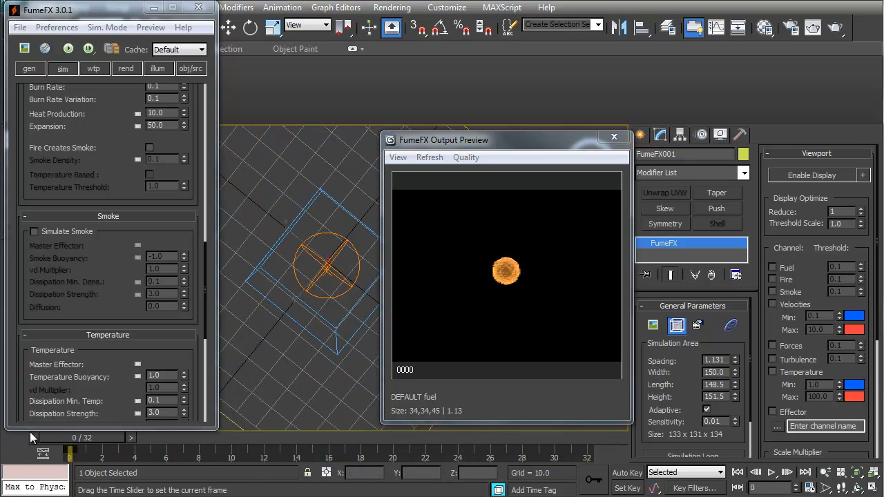
Set the solver's maximum iterations to 200 and rerun the simulation.
{"action": "scroll", "coordinate": [108, 315], "scroll_direction": "up", "scroll_amount": 8}
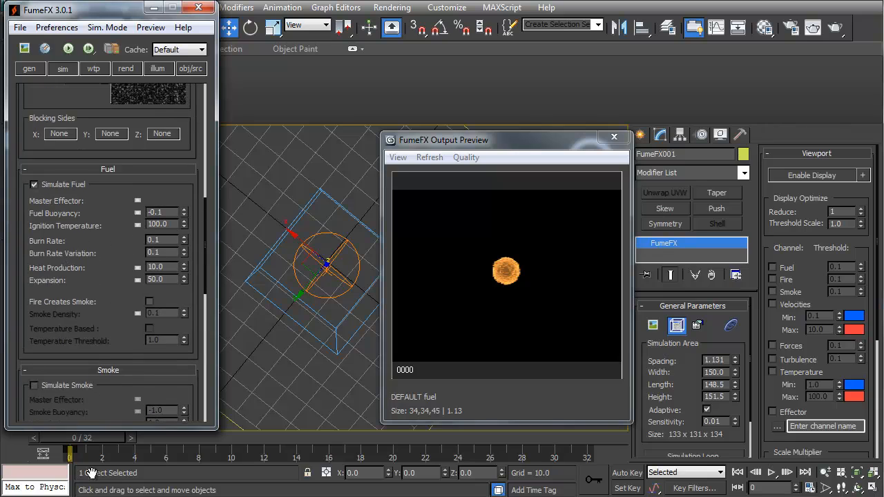
{"action": "scroll", "coordinate": [91, 366], "scroll_direction": "up", "scroll_amount": 8}
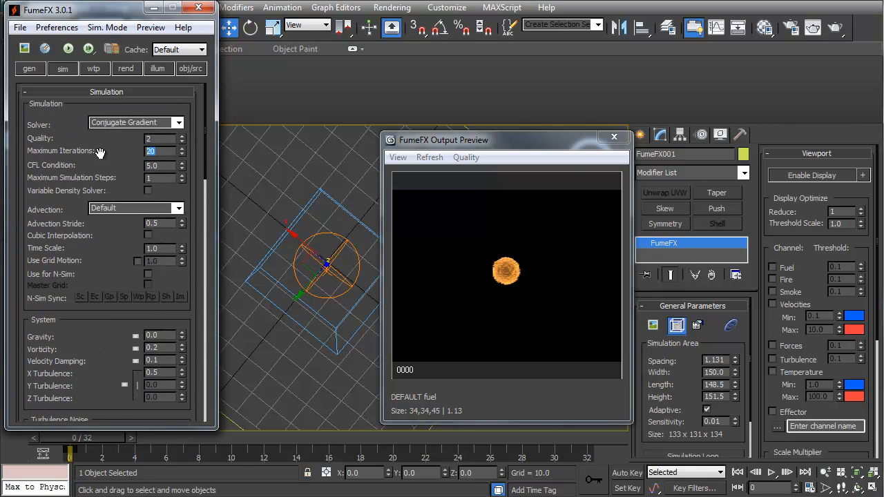
{"action": "left_click", "coordinate": [68, 48]}
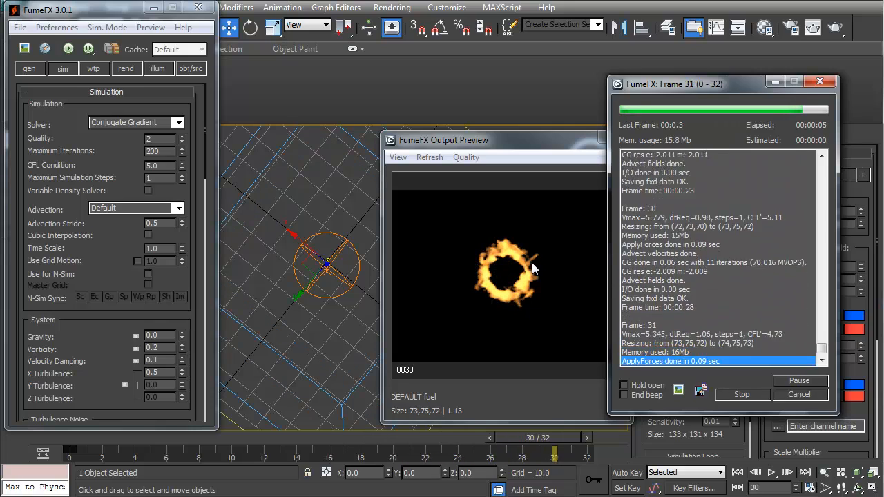
Set maximum iterations to 50, reduce the grid spacing to 0.96135, and rerun the simulation.
{"action": "double_click", "coordinate": [172, 151]}
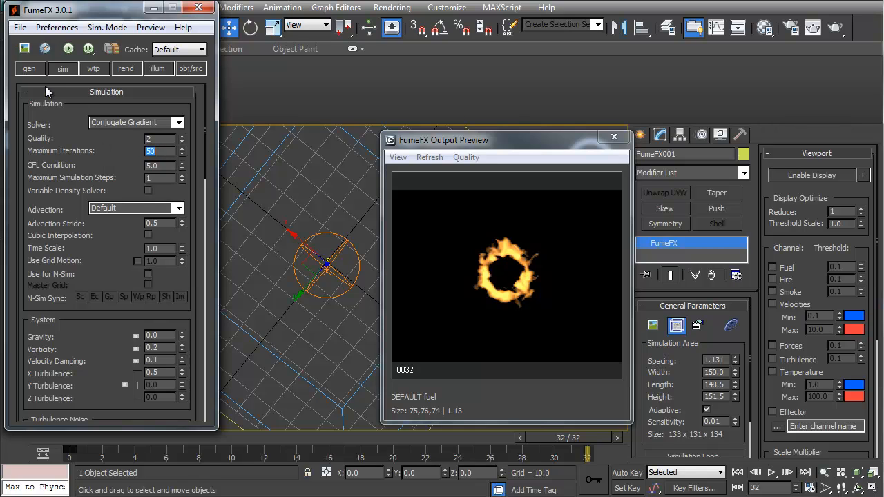
{"action": "left_click", "coordinate": [29, 68]}
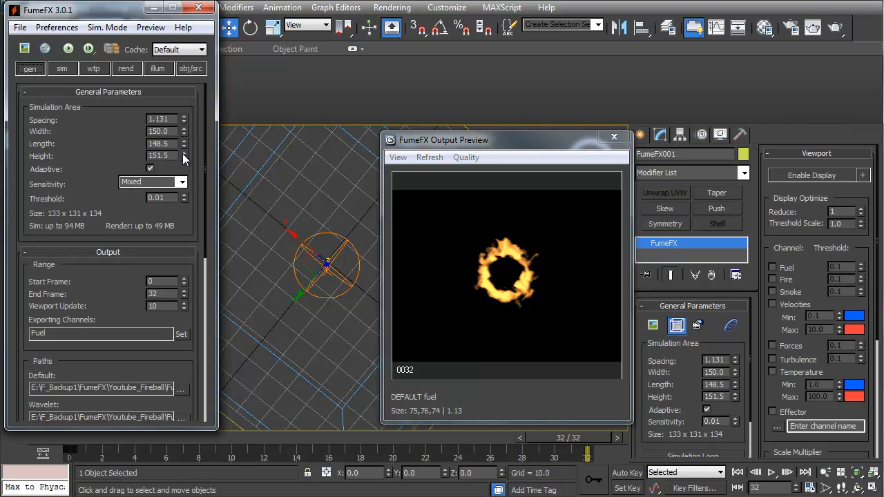
{"action": "left_click", "coordinate": [183, 123]}
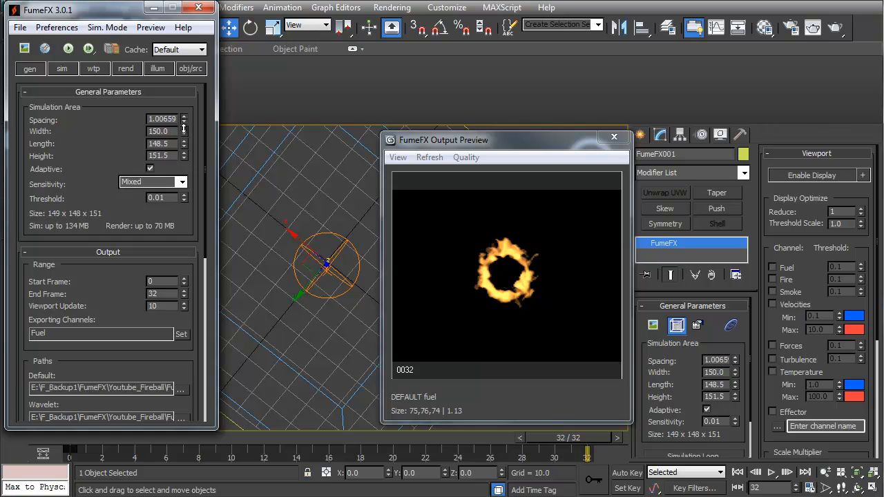
{"action": "left_click", "coordinate": [68, 48]}
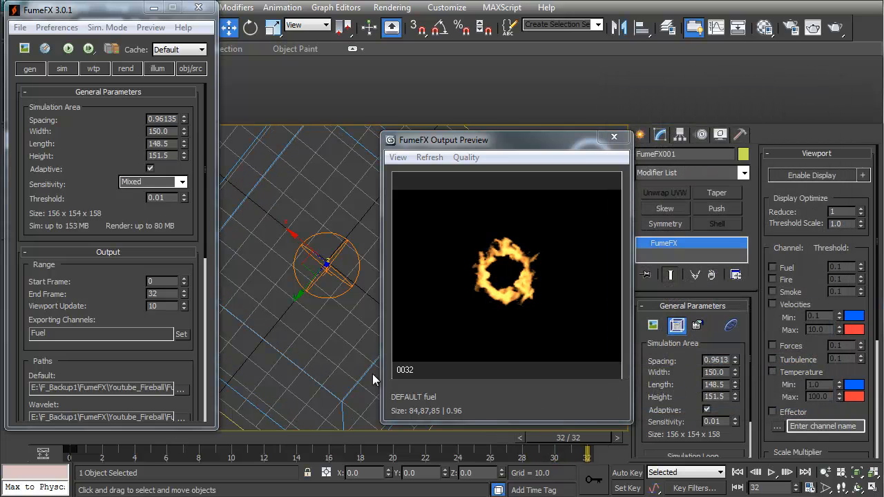
Move the simple source's fuel key to frame 5, reselect the FumeFX container, and rerun the simulation.
{"action": "left_click", "coordinate": [349, 295]}
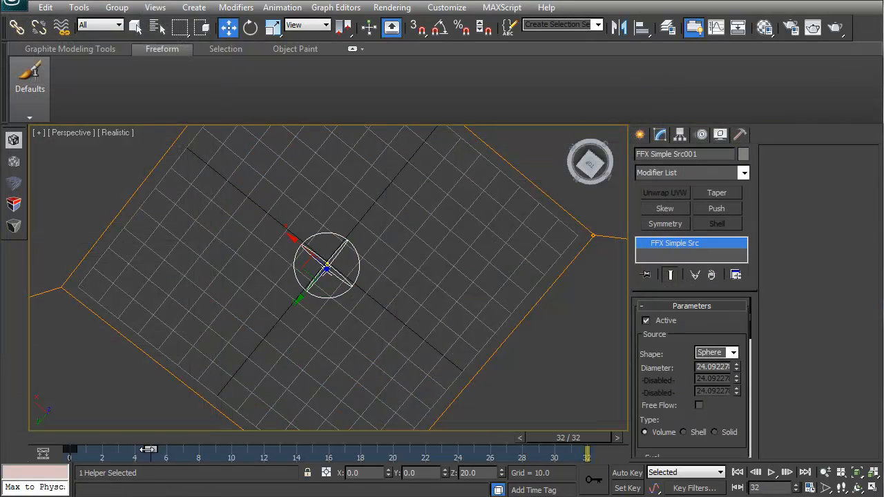
{"action": "left_click_drag", "start_coordinate": [484, 290], "coordinate": [561, 367]}
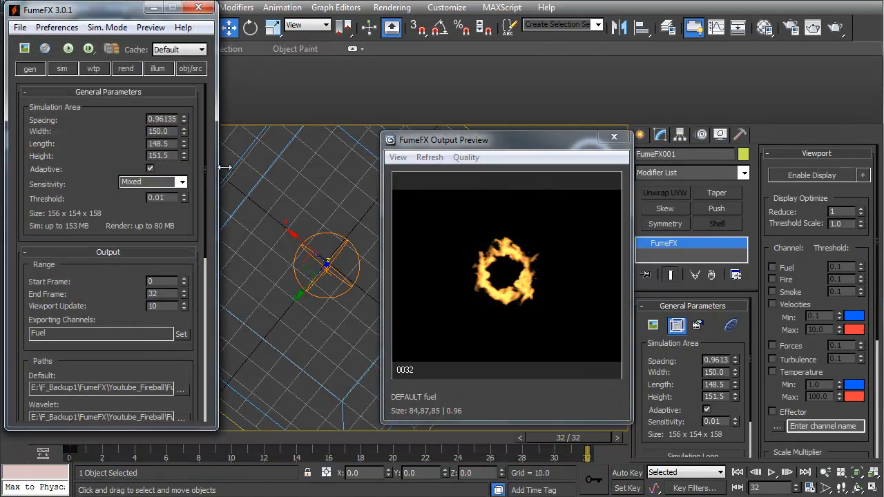
{"action": "left_click", "coordinate": [67, 48]}
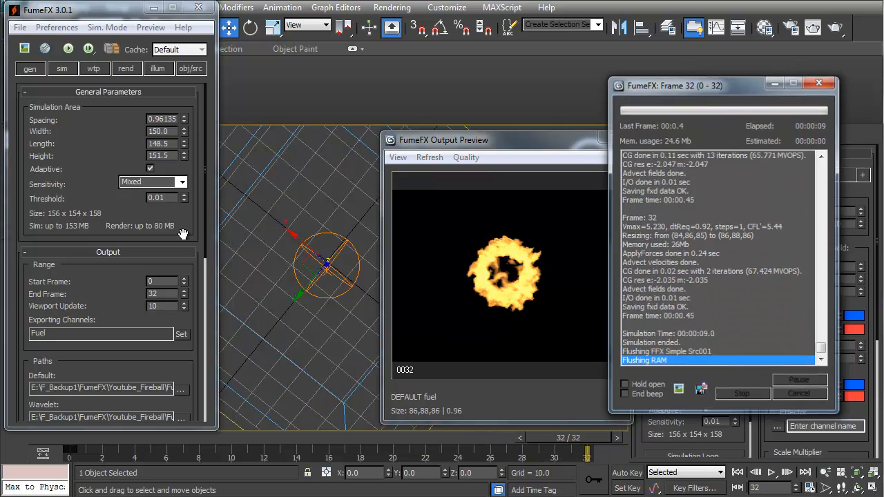
Set the velocity damping to 0.01 and rerun the simulation.
{"action": "left_click", "coordinate": [62, 69]}
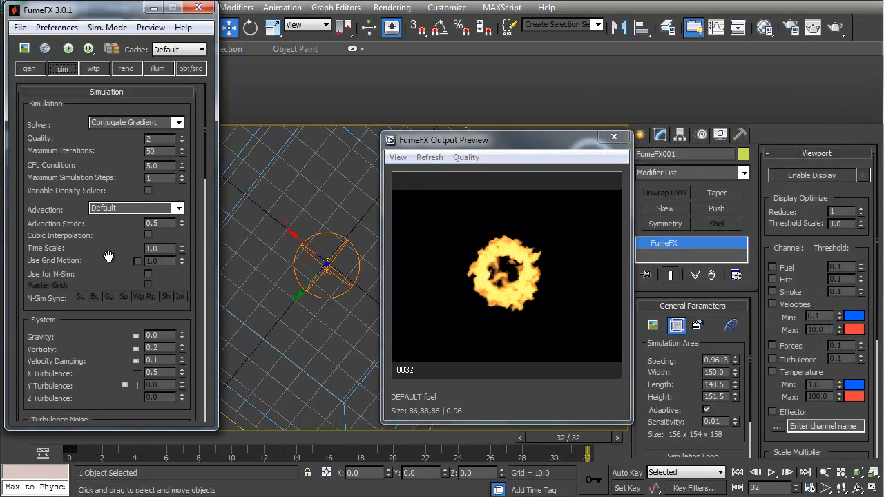
{"action": "scroll", "coordinate": [114, 254], "scroll_direction": "down", "scroll_amount": 4}
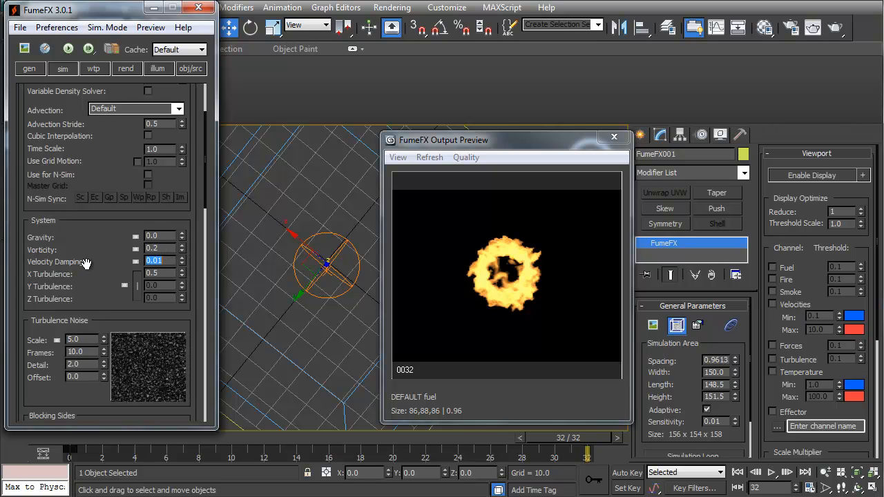
{"action": "left_click", "coordinate": [68, 49]}
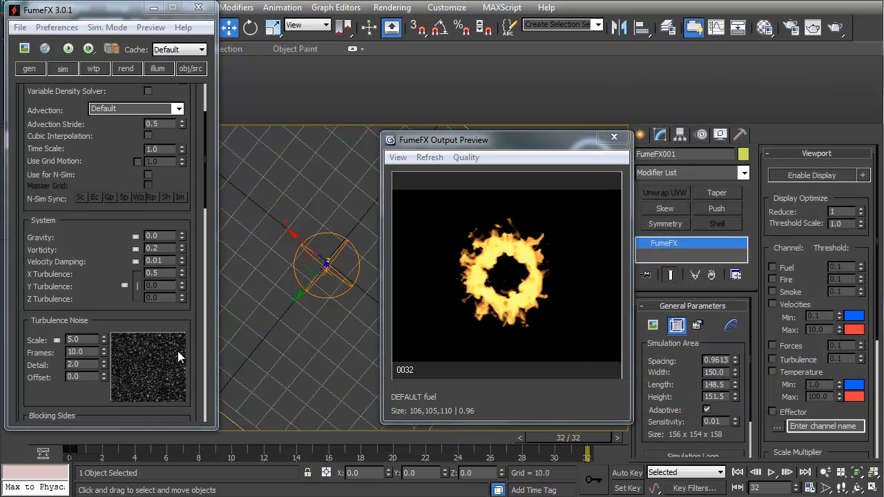
Set the fuel burn rate to 3.0 and rerun the simulation, stopping it at frame 6.
{"action": "scroll", "coordinate": [96, 307], "scroll_direction": "down", "scroll_amount": 5}
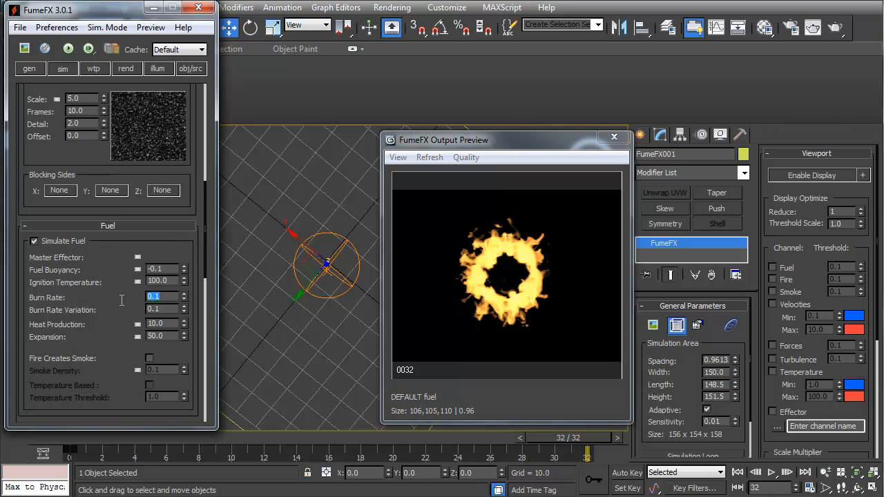
{"action": "left_click", "coordinate": [67, 49]}
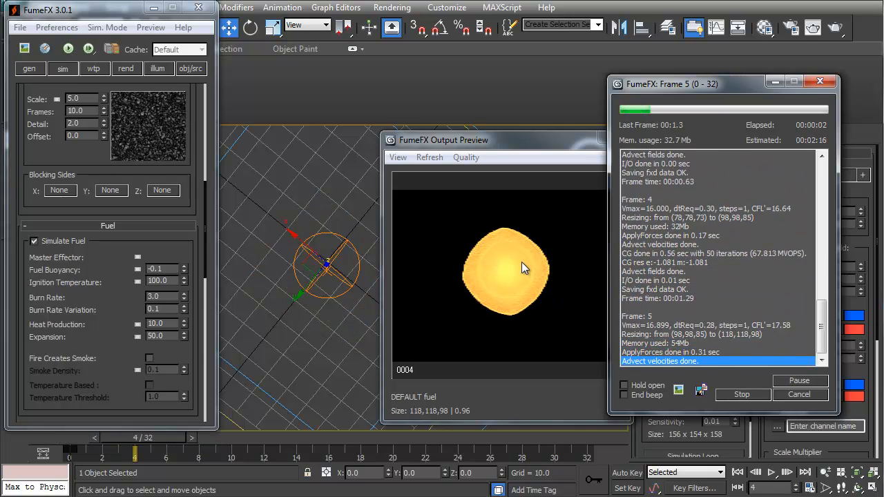
{"action": "left_click", "coordinate": [739, 394]}
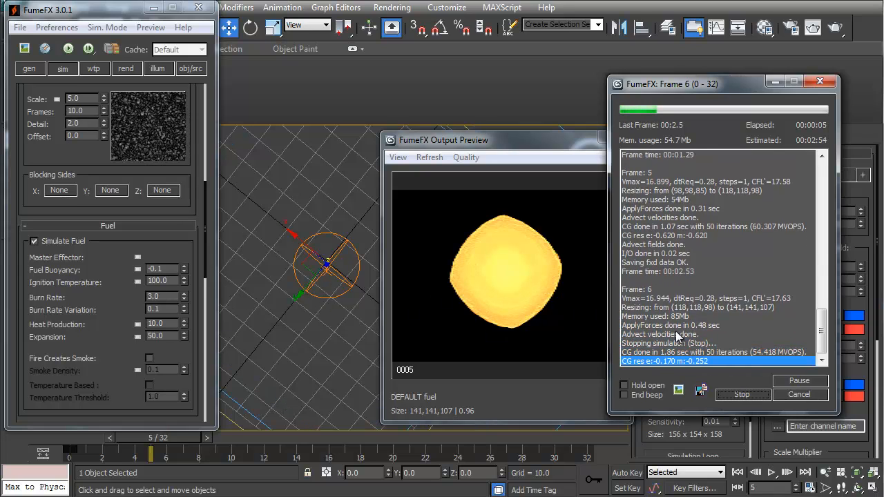
Set the fuel expansion to 3.0 and rerun the simulation, stopping it at frame 30.
{"action": "double_click", "coordinate": [172, 335]}
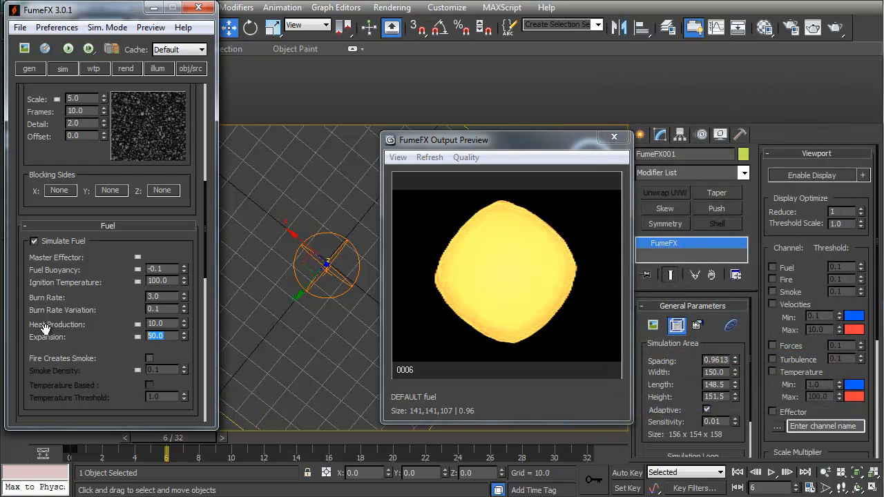
{"action": "left_click", "coordinate": [68, 48]}
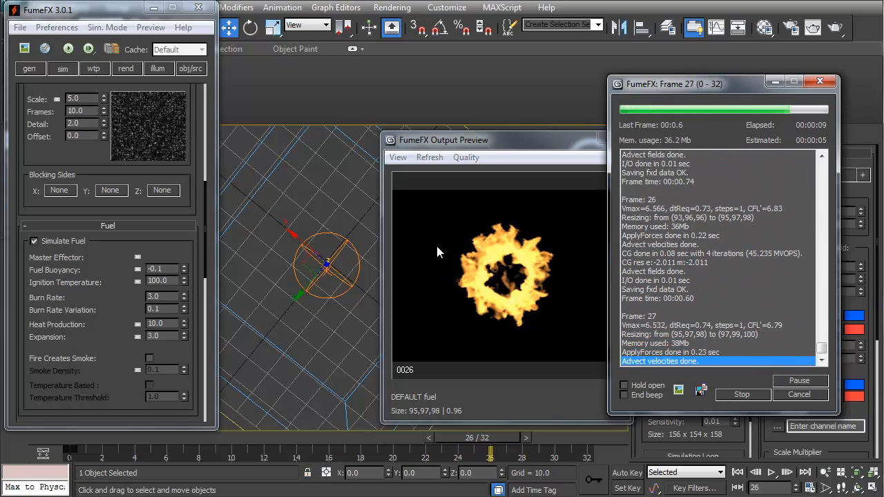
{"action": "left_click", "coordinate": [746, 394]}
Set the X turbulence to 0.1 and rerun the simulation.
{"action": "left_click_drag", "start_coordinate": [97, 241], "coordinate": [100, 382]}
{"action": "left_click_drag", "start_coordinate": [105, 195], "coordinate": [109, 220]}
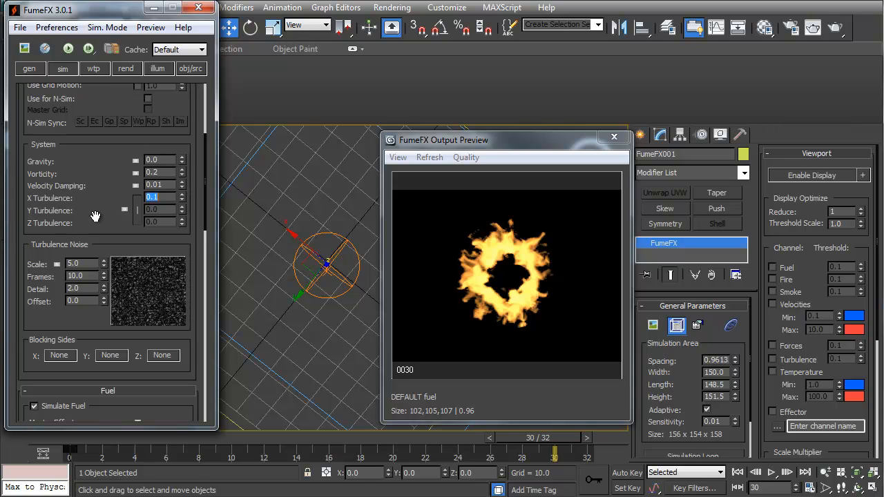
{"action": "left_click", "coordinate": [68, 48]}
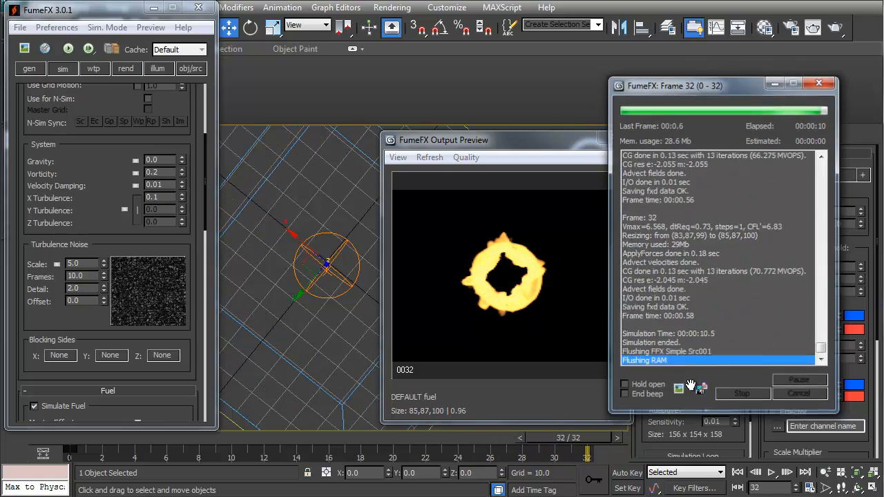
Check the source's temperature, set the fuel ignition temperature to 1.0 and rerun the simulation.
{"action": "left_click_drag", "start_coordinate": [91, 315], "coordinate": [67, 53]}
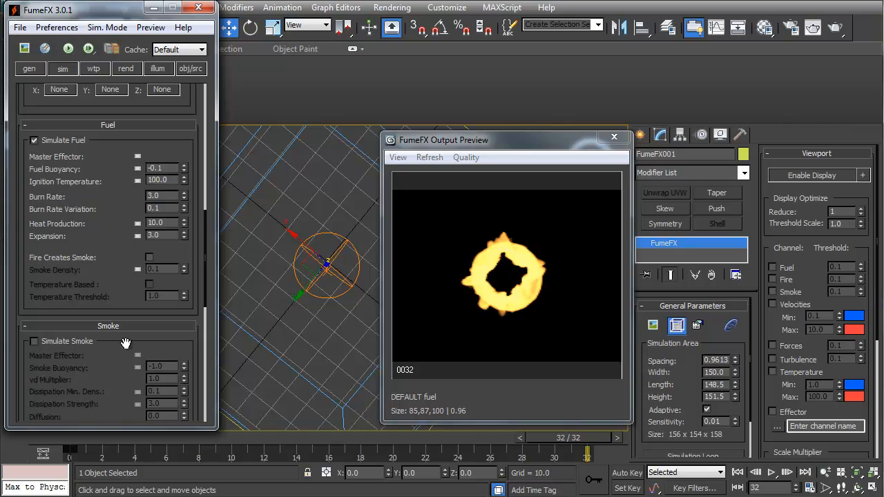
{"action": "left_click_drag", "start_coordinate": [64, 197], "coordinate": [66, 261]}
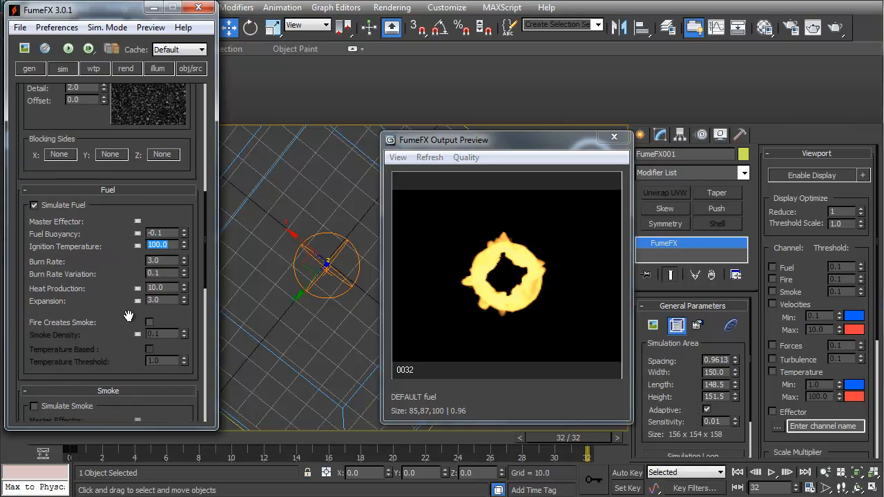
{"action": "left_click", "coordinate": [188, 69]}
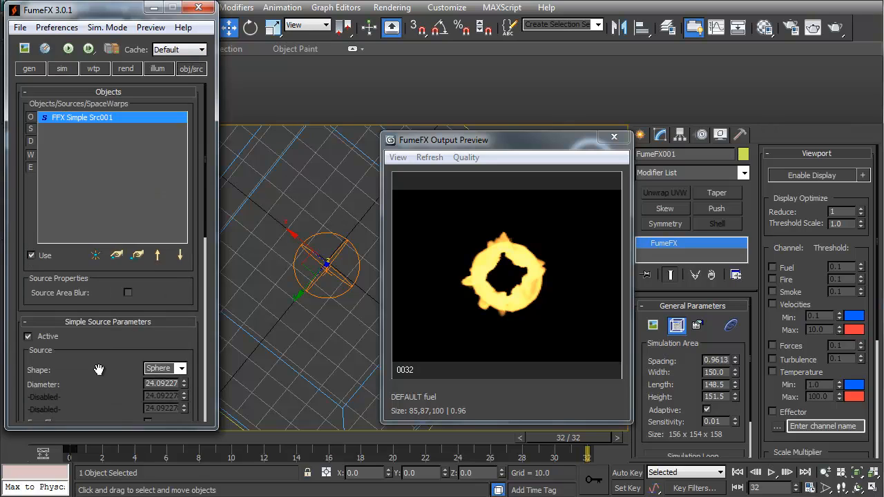
{"action": "left_click_drag", "start_coordinate": [98, 370], "coordinate": [78, 225]}
{"action": "left_click_drag", "start_coordinate": [87, 381], "coordinate": [139, 323]}
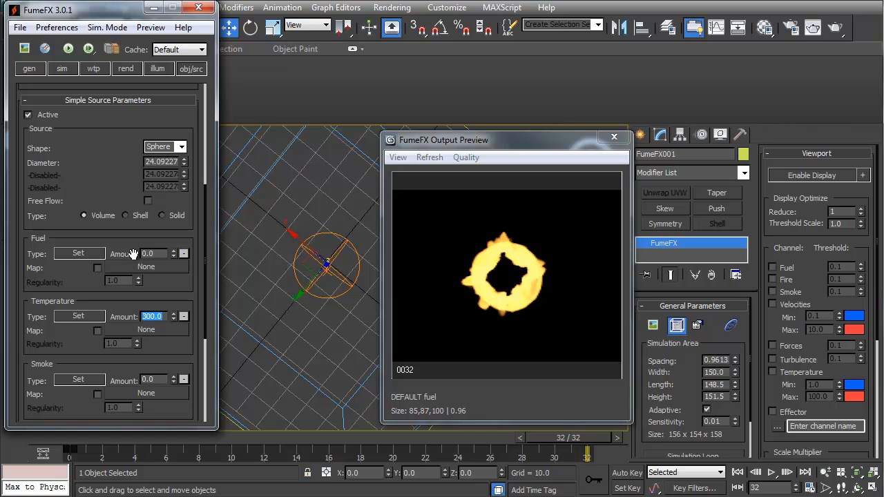
{"action": "scroll", "coordinate": [120, 161], "scroll_direction": "up", "scroll_amount": 6}
{"action": "left_click", "coordinate": [62, 69]}
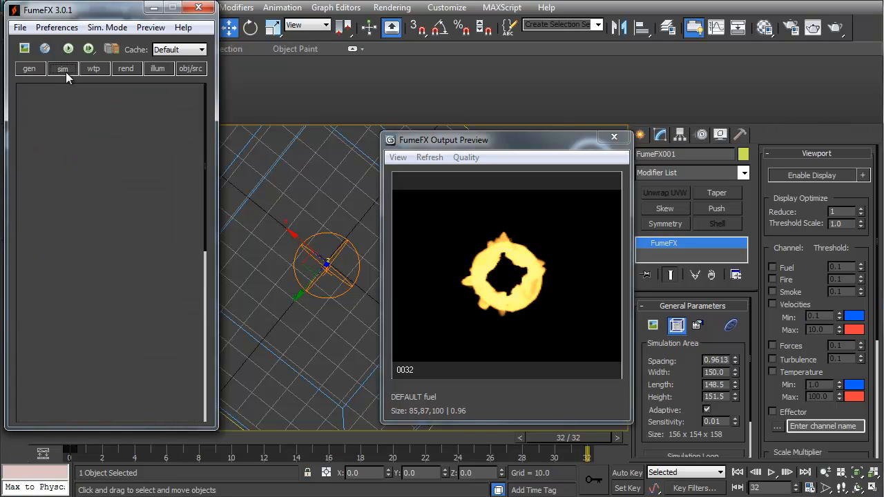
{"action": "scroll", "coordinate": [100, 69], "scroll_direction": "down", "scroll_amount": 10}
{"action": "scroll", "coordinate": [100, 69], "scroll_direction": "down", "scroll_amount": 1}
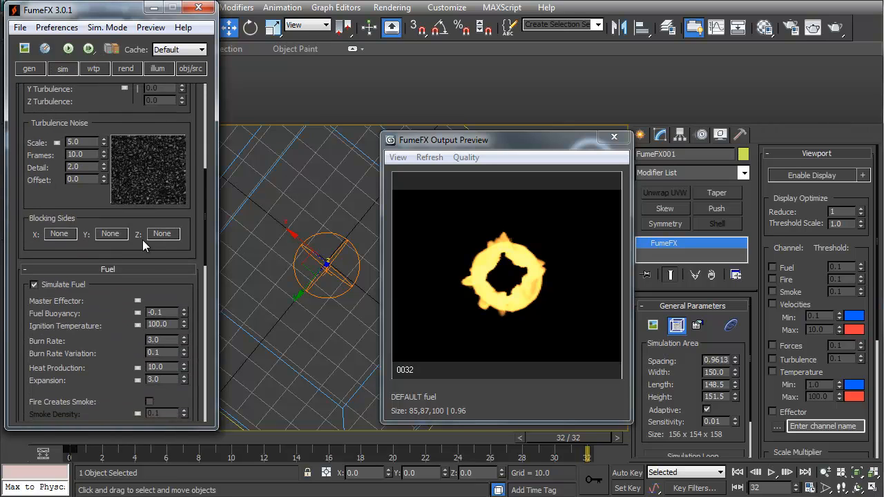
{"action": "left_click", "coordinate": [163, 322]}
{"action": "left_click", "coordinate": [67, 49]}
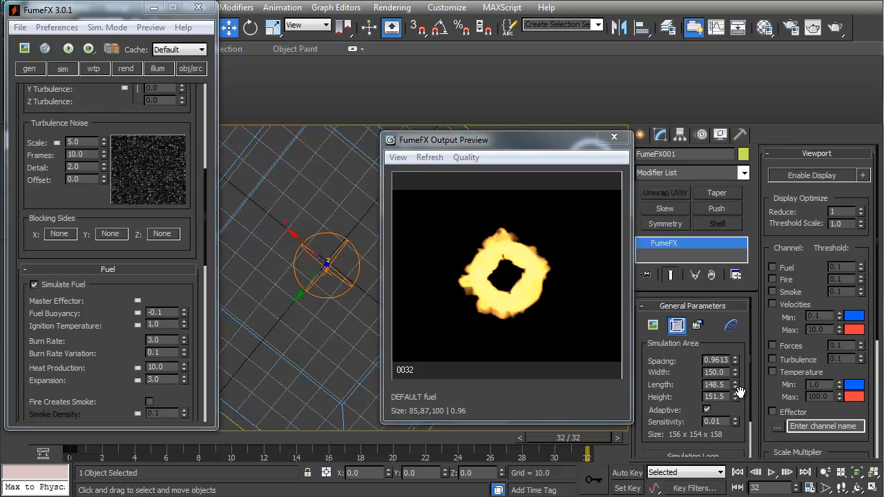
Set the simple source's turbulence frames to 1.0 and rerun the simulation.
{"action": "left_click_drag", "start_coordinate": [104, 354], "coordinate": [140, 295]}
{"action": "left_click", "coordinate": [194, 67]}
{"action": "left_click_drag", "start_coordinate": [122, 397], "coordinate": [159, 126]}
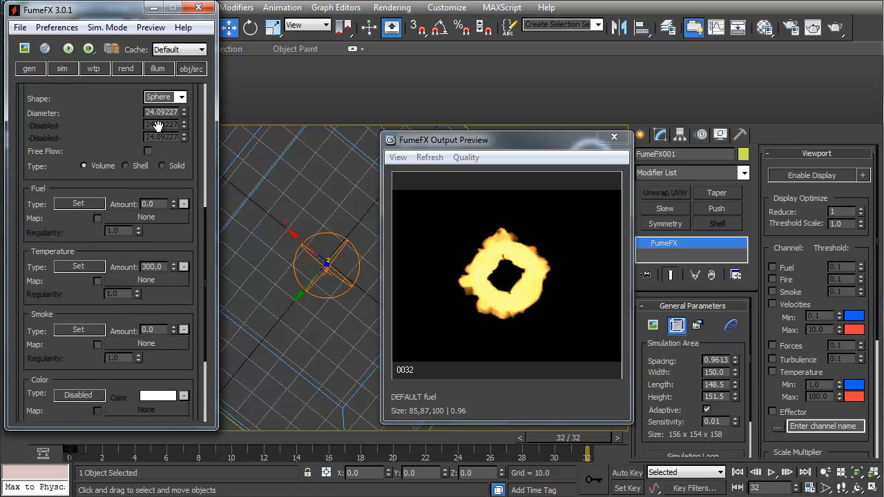
{"action": "scroll", "coordinate": [103, 276], "scroll_direction": "down", "scroll_amount": 4}
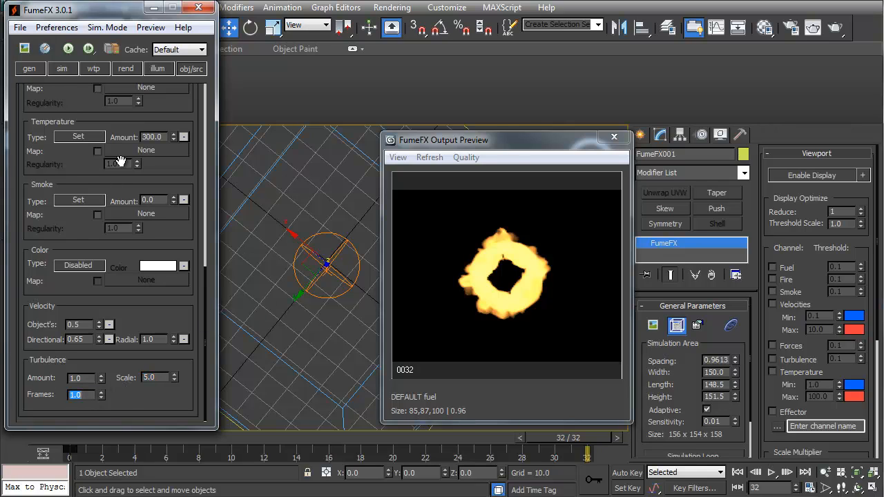
{"action": "left_click", "coordinate": [68, 49]}
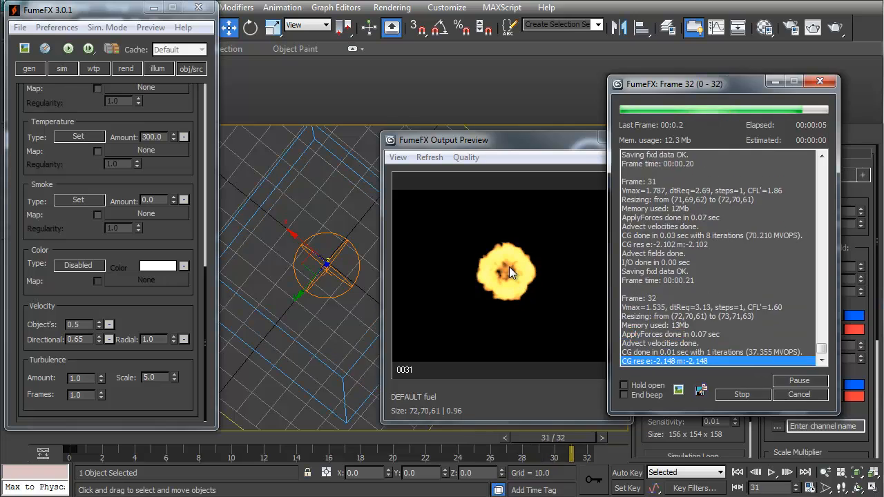
Set the fuel burn rate to 10.0 and rerun the simulation.
{"action": "left_click_drag", "start_coordinate": [81, 163], "coordinate": [112, 390]}
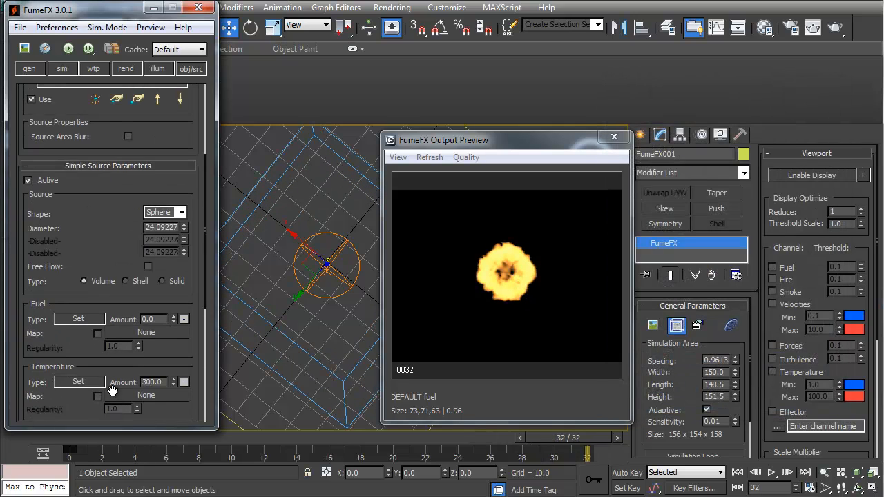
{"action": "left_click", "coordinate": [62, 68]}
{"action": "scroll", "coordinate": [102, 350], "scroll_direction": "down", "scroll_amount": 5}
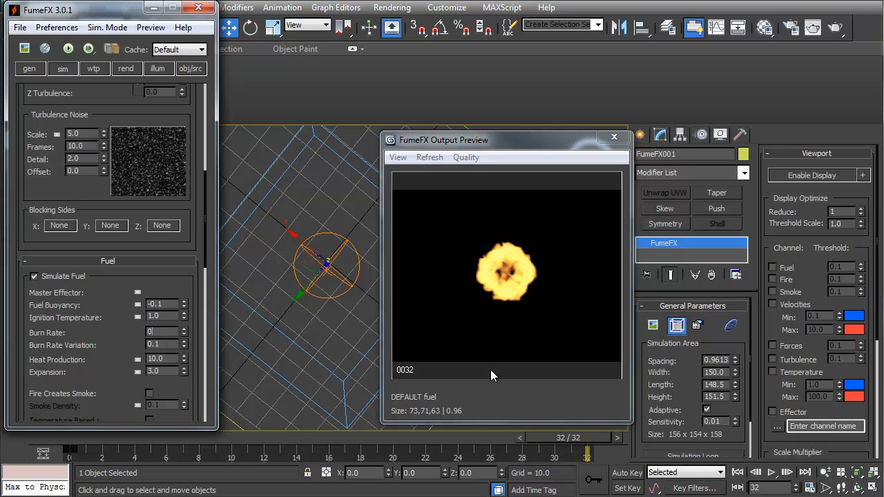
{"action": "type", "text": "10"}
{"action": "key", "text": "Return"}
{"action": "left_click", "coordinate": [66, 48]}
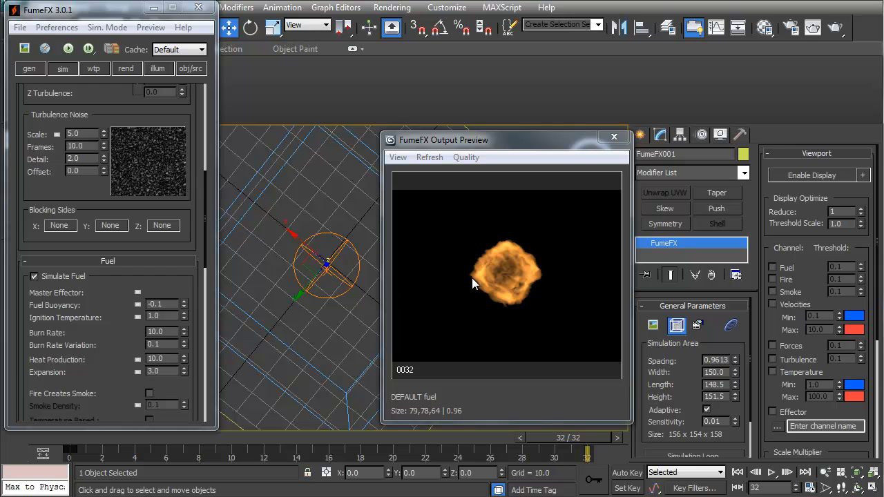
Set the fuel burn rate to 20.0, rerun the simulation and review its frames back to frame 18 in the output preview.
{"action": "left_click", "coordinate": [161, 331]}
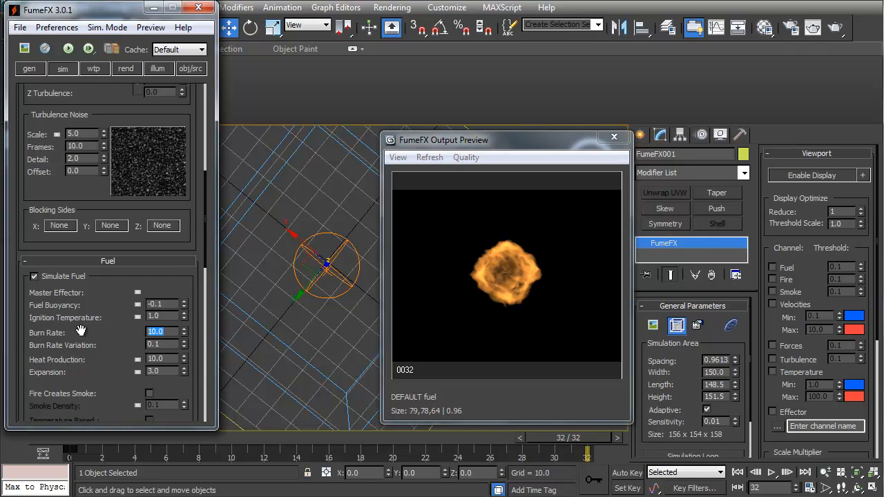
{"action": "left_click", "coordinate": [67, 48]}
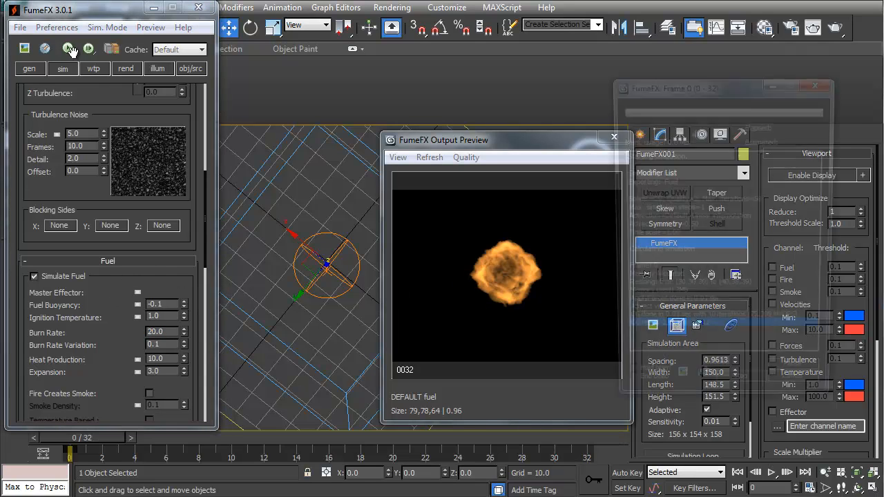
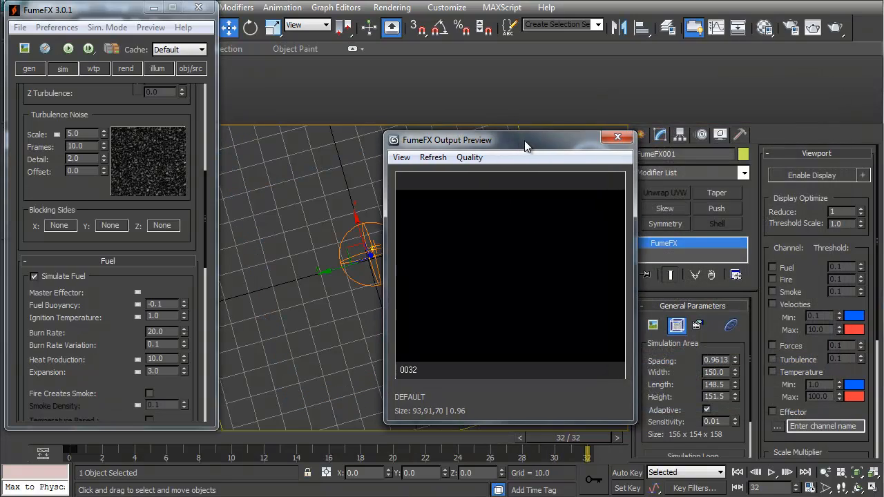
{"action": "left_click_drag", "start_coordinate": [525, 141], "coordinate": [538, 140]}
{"action": "left_click_drag", "start_coordinate": [576, 437], "coordinate": [348, 470]}
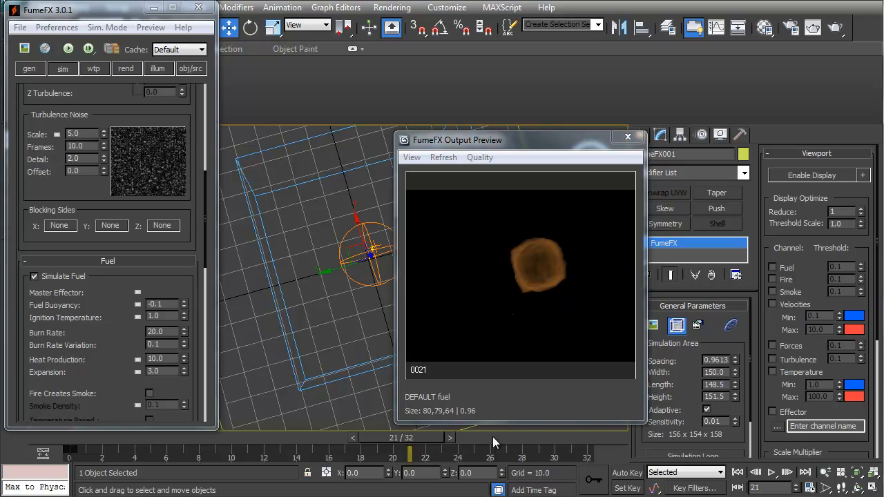
{"action": "left_click_drag", "start_coordinate": [424, 438], "coordinate": [378, 438]}
{"action": "key", "text": "w"}
Set the fuel expansion to 1.0, rerun the simulation and scrub through its frames in the output preview.
{"action": "scroll", "coordinate": [132, 319], "scroll_direction": "down", "scroll_amount": 2}
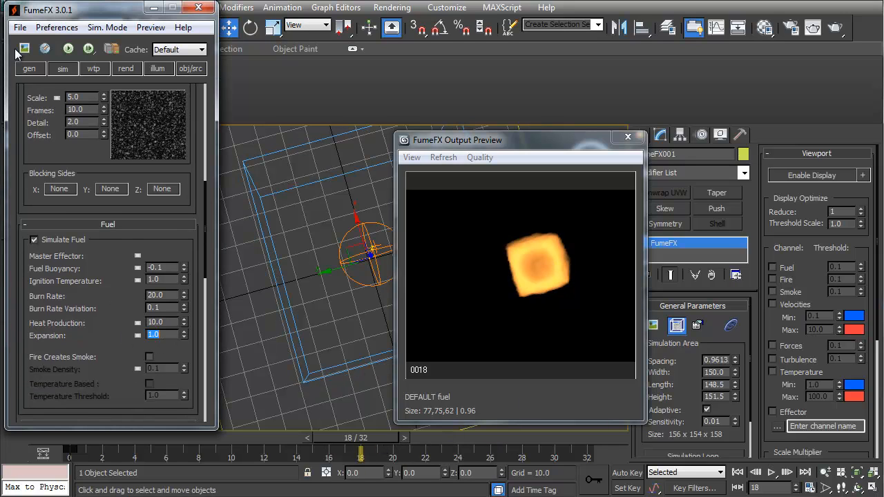
{"action": "left_click", "coordinate": [70, 48]}
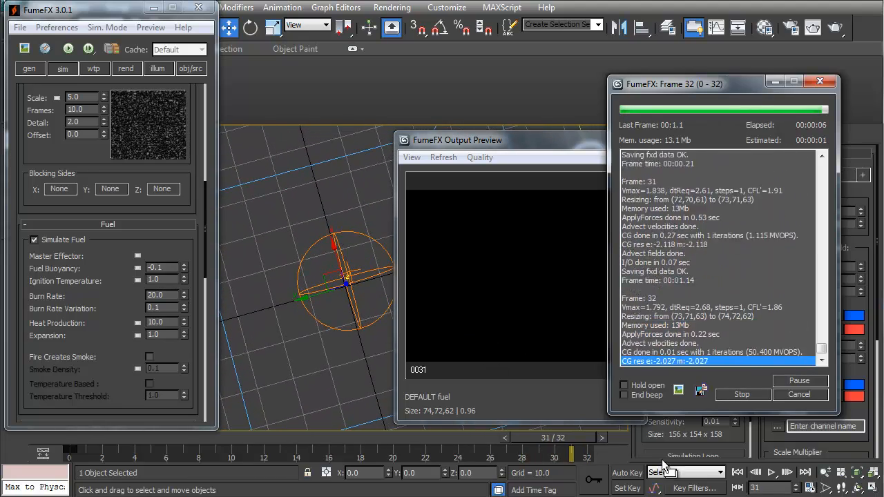
{"action": "left_click_drag", "start_coordinate": [564, 441], "coordinate": [427, 462]}
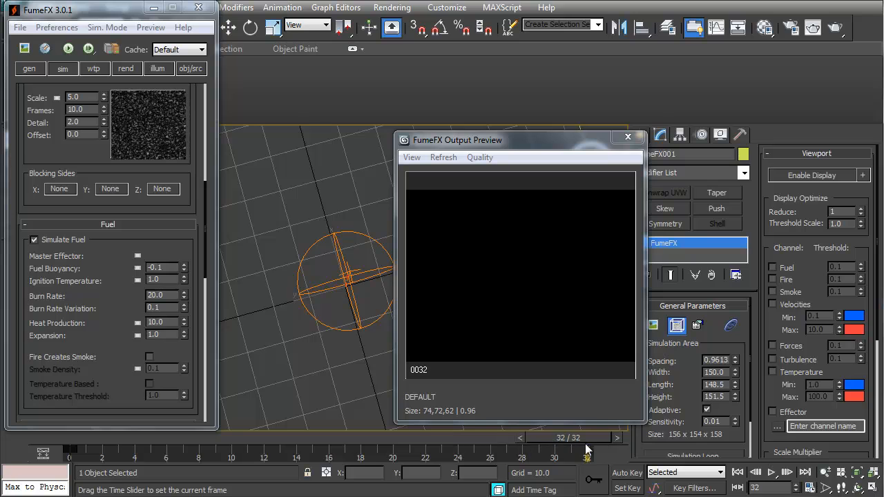
{"action": "left_click_drag", "start_coordinate": [586, 450], "coordinate": [403, 452]}
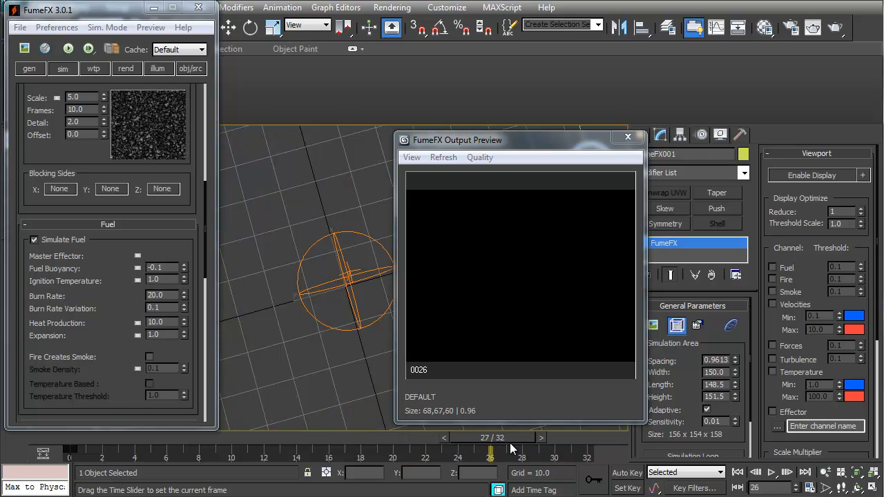
{"action": "mouse_move", "coordinate": [510, 442]}
{"action": "left_mouse_down"}
{"action": "mouse_move", "coordinate": [580, 453]}
{"action": "mouse_move", "coordinate": [14, 458]}
{"action": "mouse_move", "coordinate": [432, 454]}
{"action": "left_mouse_up"}
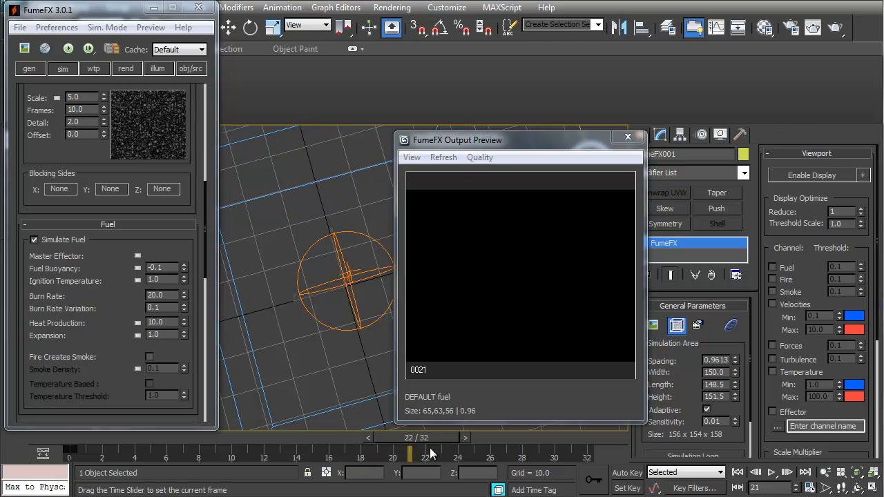
{"action": "mouse_move", "coordinate": [130, 437]}
{"action": "left_mouse_down"}
{"action": "mouse_move", "coordinate": [82, 426]}
{"action": "mouse_move", "coordinate": [379, 425]}
{"action": "mouse_move", "coordinate": [463, 434]}
{"action": "mouse_move", "coordinate": [139, 435]}
{"action": "mouse_move", "coordinate": [531, 441]}
{"action": "mouse_move", "coordinate": [306, 447]}
{"action": "mouse_move", "coordinate": [406, 448]}
{"action": "left_mouse_up"}
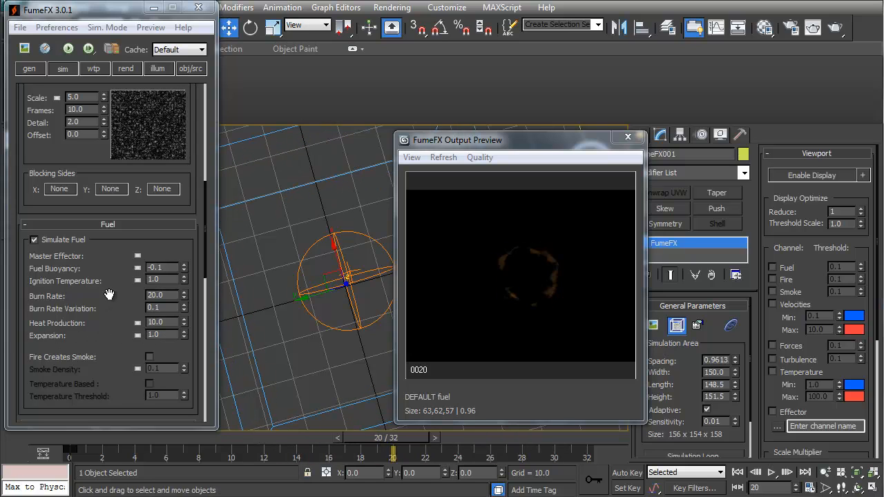
Set the fuel burn rate to 10.0 and rerun the simulation.
{"action": "double_click", "coordinate": [162, 296]}
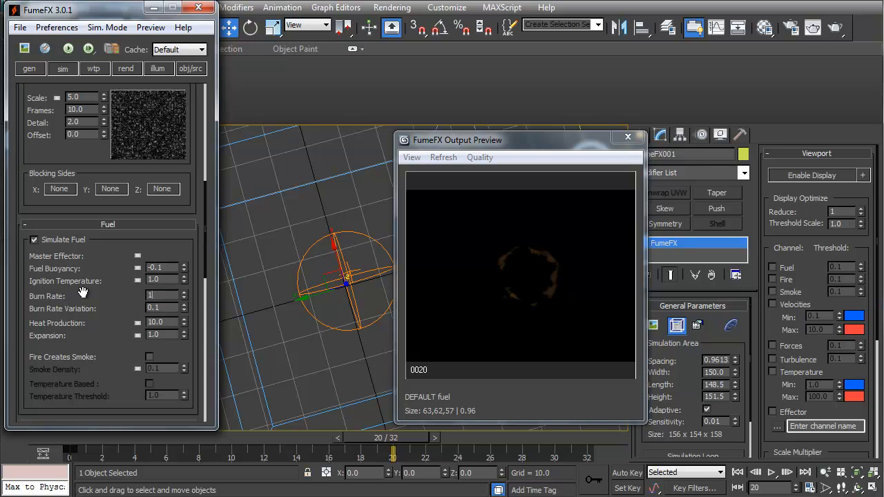
{"action": "left_click", "coordinate": [68, 49]}
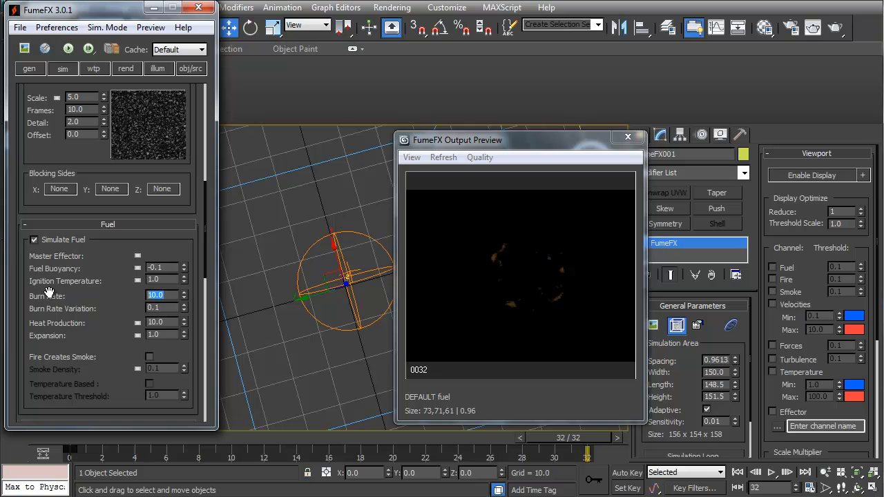
Set the fuel burn rate to 15.0, rerun the simulation and scrub through its frames in the output preview.
{"action": "left_click", "coordinate": [67, 48]}
{"action": "left_click_drag", "start_coordinate": [540, 138], "coordinate": [480, 128]}
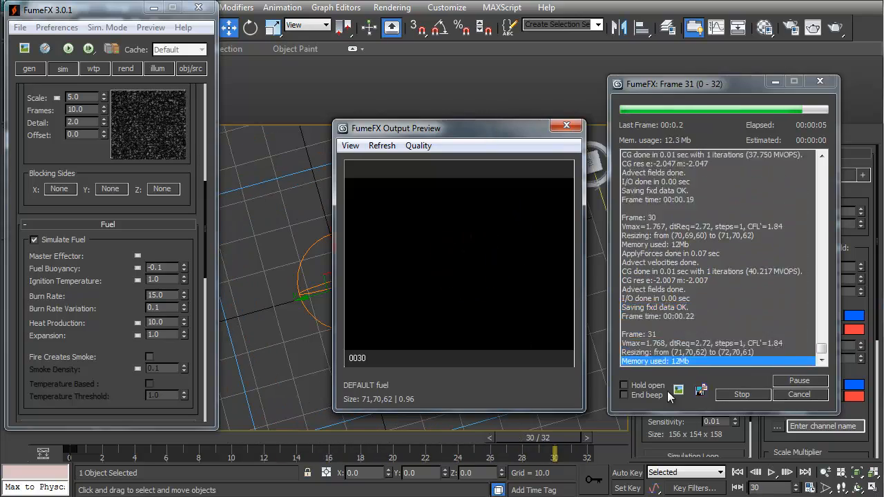
{"action": "left_click_drag", "start_coordinate": [561, 434], "coordinate": [574, 458]}
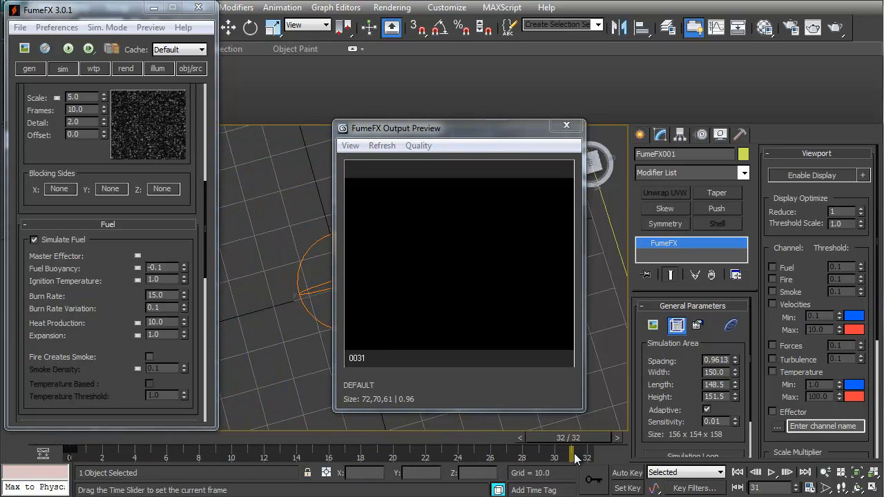
{"action": "left_click_drag", "start_coordinate": [476, 457], "coordinate": [98, 440]}
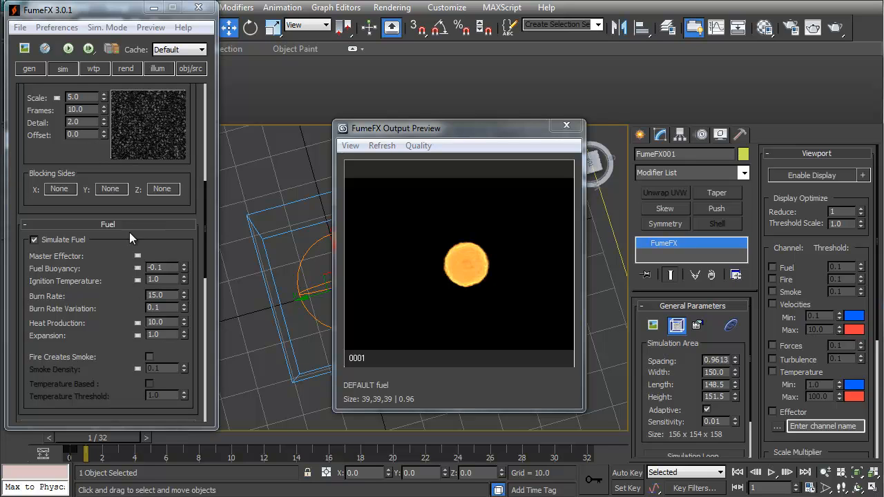
{"action": "left_click_drag", "start_coordinate": [139, 438], "coordinate": [62, 438]}
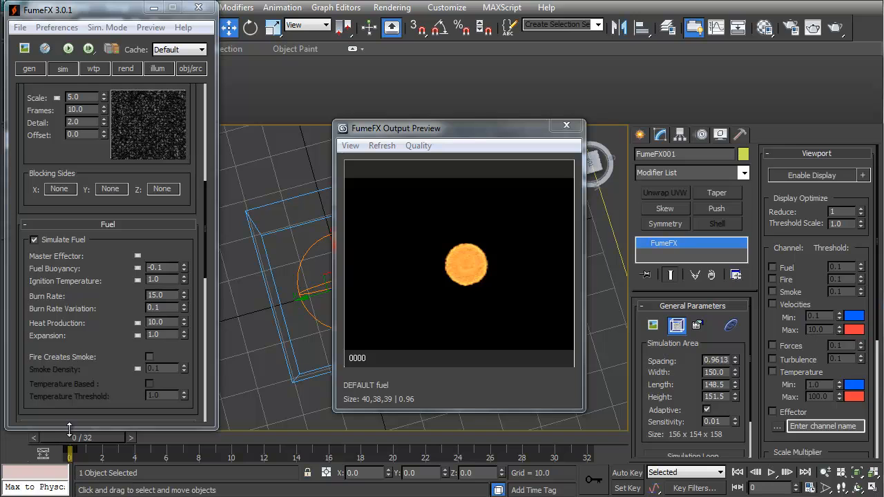
{"action": "left_click_drag", "start_coordinate": [131, 438], "coordinate": [575, 439]}
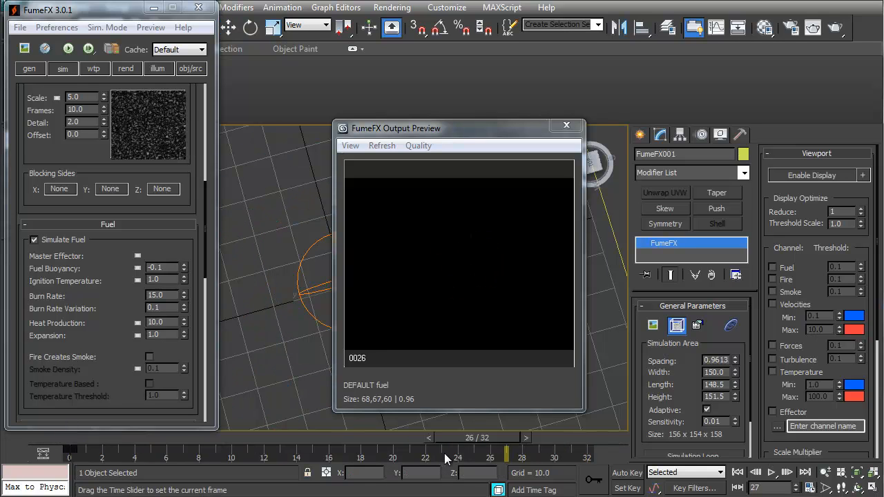
{"action": "left_click_drag", "start_coordinate": [446, 460], "coordinate": [102, 457]}
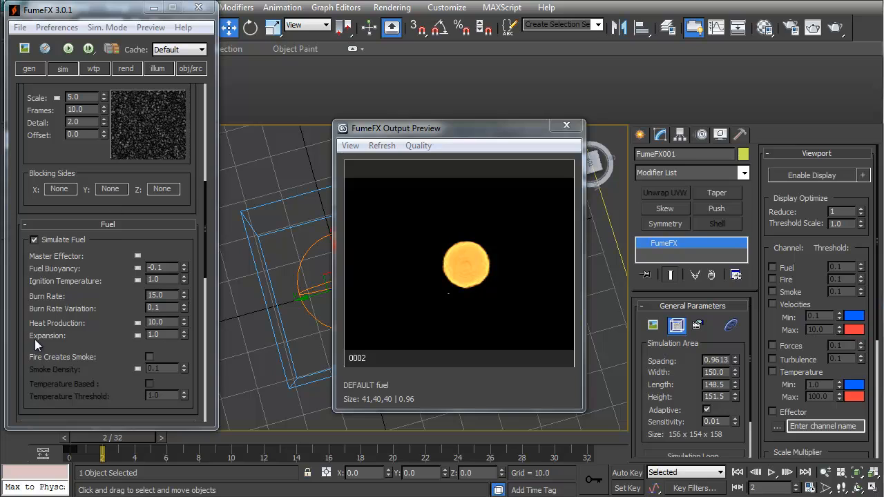
With automatic keyframing enabled, key the X turbulence at 0.0 on frame 10.
{"action": "scroll", "coordinate": [36, 157], "scroll_direction": "up", "scroll_amount": 5}
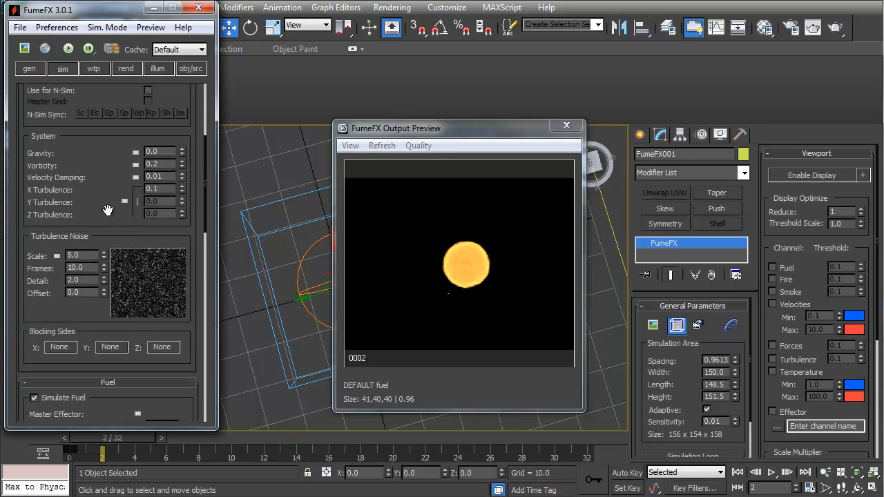
{"action": "left_click_drag", "start_coordinate": [108, 210], "coordinate": [98, 226]}
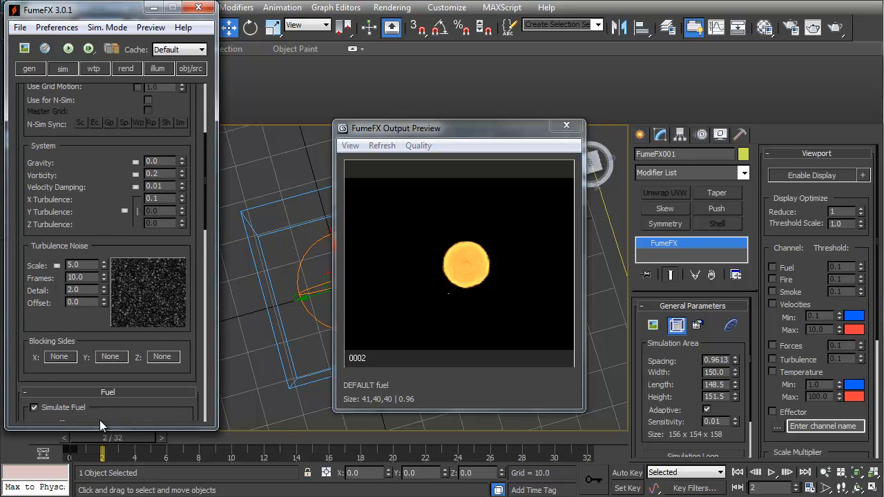
{"action": "left_click_drag", "start_coordinate": [123, 438], "coordinate": [231, 454]}
{"action": "left_click", "coordinate": [628, 473]}
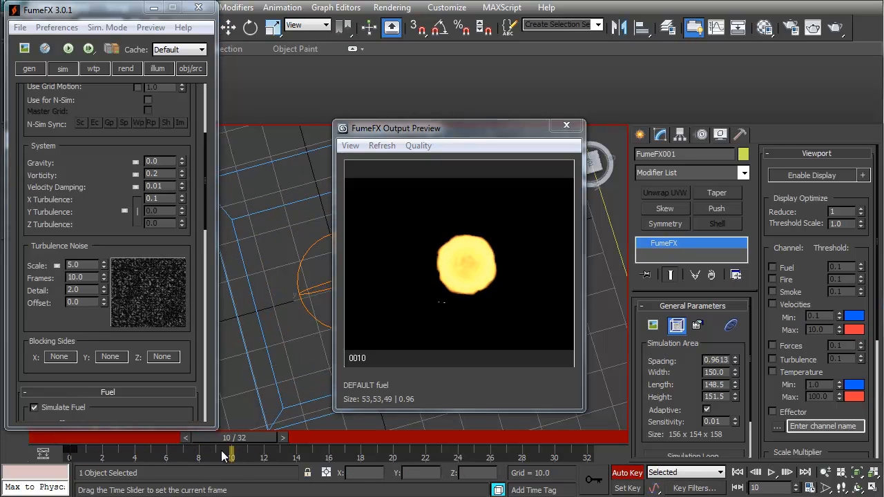
{"action": "right_click", "coordinate": [182, 200]}
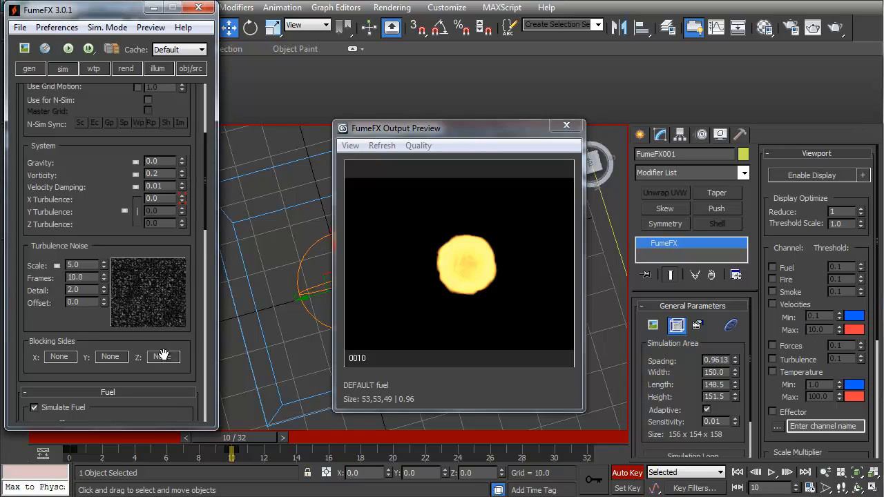
Set the gravity and X turbulence to 0.1, rerun the simulation and scrub through its frames in the output preview.
{"action": "left_click", "coordinate": [67, 53]}
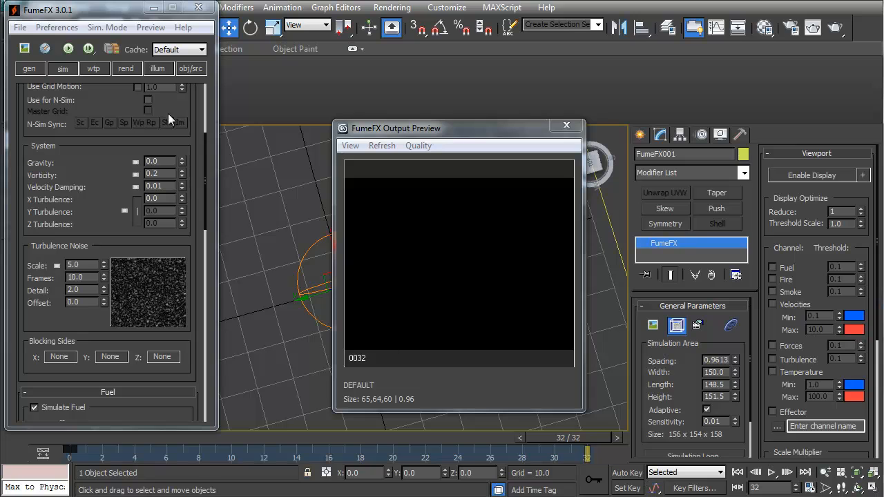
{"action": "double_click", "coordinate": [173, 161]}
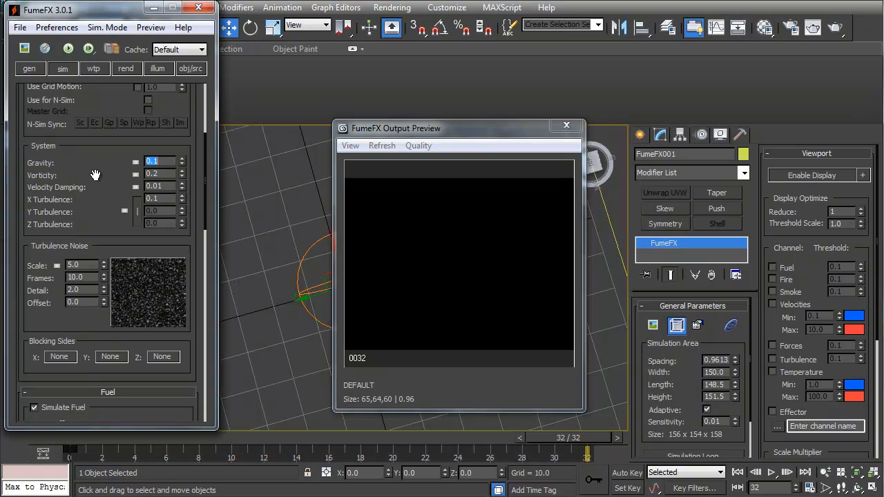
{"action": "left_click", "coordinate": [67, 48]}
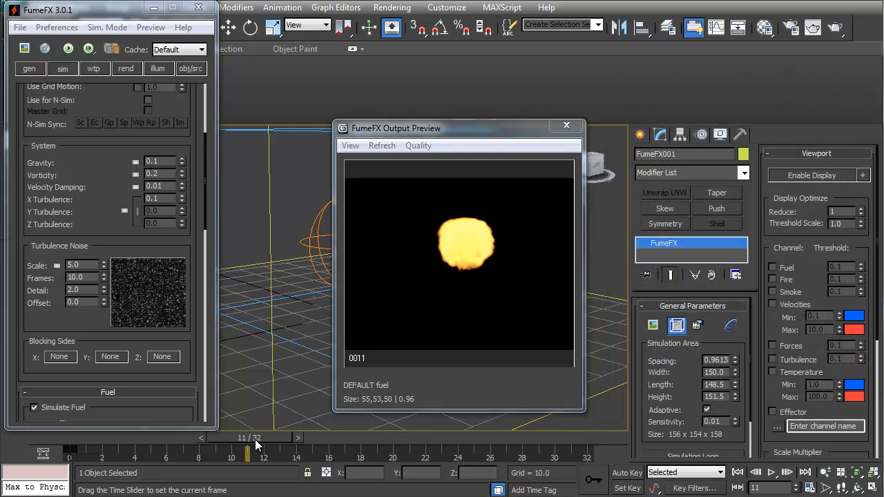
{"action": "left_click_drag", "start_coordinate": [255, 439], "coordinate": [1, 431]}
{"action": "left_click_drag", "start_coordinate": [524, 456], "coordinate": [21, 449]}
{"action": "left_click_drag", "start_coordinate": [324, 457], "coordinate": [514, 496]}
{"action": "left_click_drag", "start_coordinate": [477, 438], "coordinate": [538, 438]}
Close the output preview and key the simple source's diameter at 25 on frame 10 using automatic keyframing.
{"action": "left_click", "coordinate": [566, 125]}
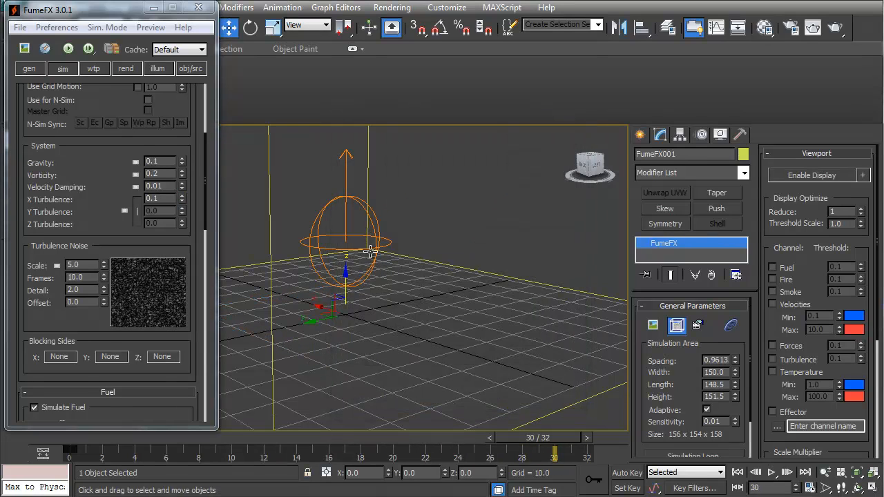
{"action": "left_click", "coordinate": [377, 244]}
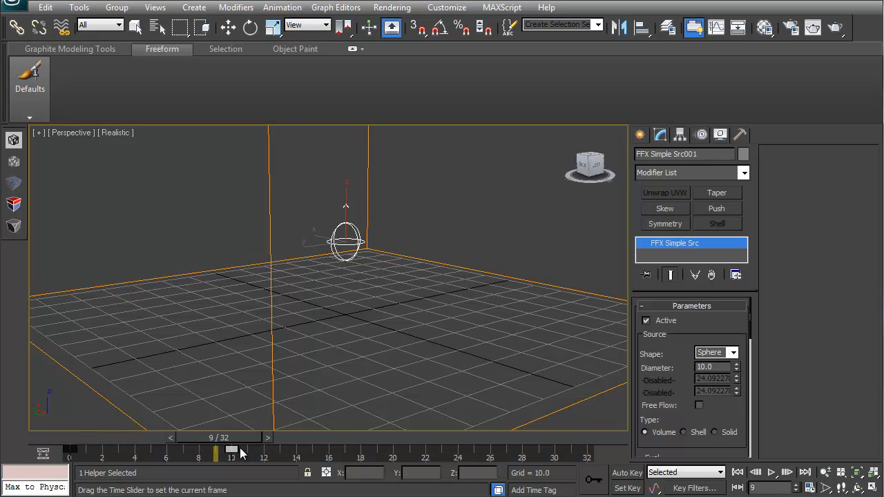
{"action": "left_click", "coordinate": [622, 473]}
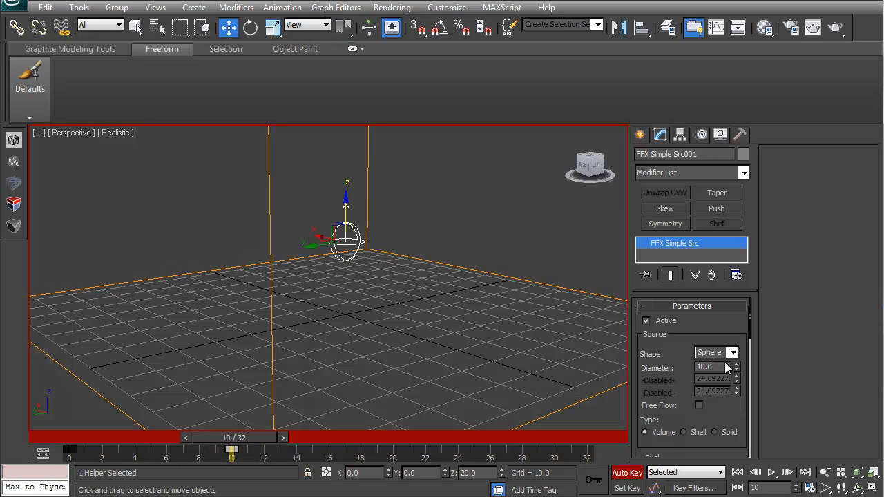
{"action": "double_click", "coordinate": [713, 368]}
{"action": "type", "text": "25"}
{"action": "key", "text": "Return"}
{"action": "left_click", "coordinate": [628, 473]}
Rerun the FumeFX grid's simulation with the new source diameter and scrub through its frames in the output preview.
{"action": "left_click_drag", "start_coordinate": [555, 371], "coordinate": [595, 423]}
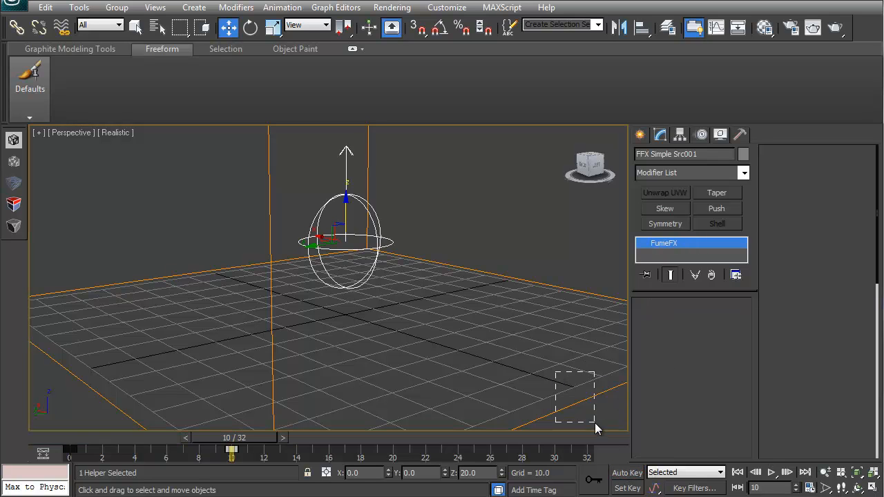
{"action": "left_click", "coordinate": [67, 44]}
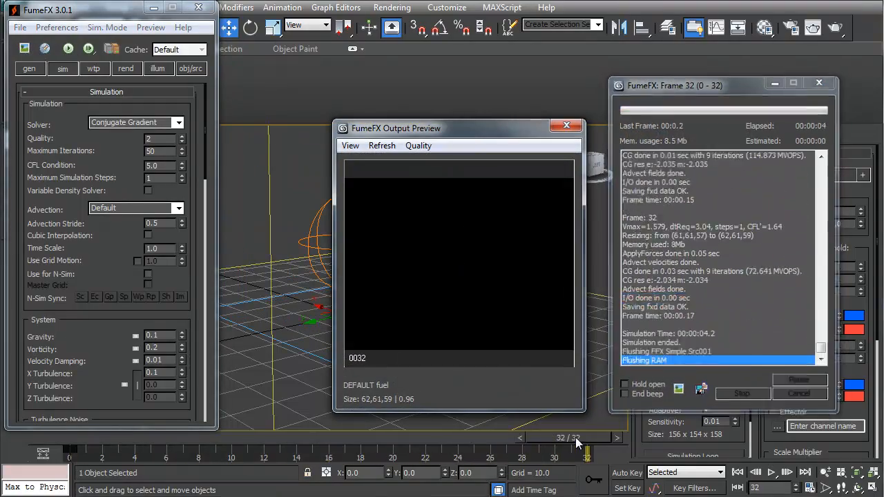
{"action": "left_click_drag", "start_coordinate": [532, 440], "coordinate": [350, 447]}
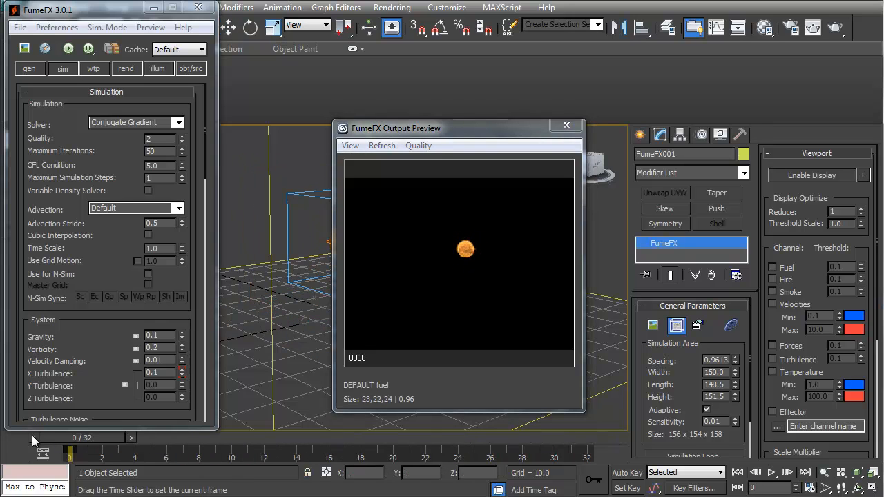
{"action": "mouse_move", "coordinate": [296, 438]}
{"action": "left_mouse_down"}
{"action": "mouse_move", "coordinate": [269, 441]}
{"action": "mouse_move", "coordinate": [312, 438]}
{"action": "left_mouse_up"}
{"action": "left_click_drag", "start_coordinate": [120, 438], "coordinate": [290, 438]}
{"action": "left_click_drag", "start_coordinate": [506, 128], "coordinate": [729, 147]}
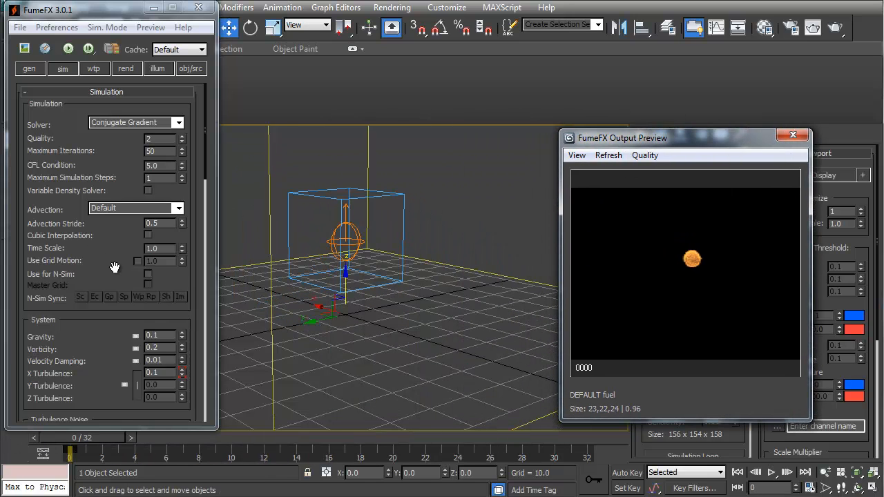
Set the fuel burn rate to 5.0, rerun the simulation and watch it in the output preview.
{"action": "left_click_drag", "start_coordinate": [115, 268], "coordinate": [123, 125]}
{"action": "scroll", "coordinate": [97, 126], "scroll_direction": "up", "scroll_amount": 2}
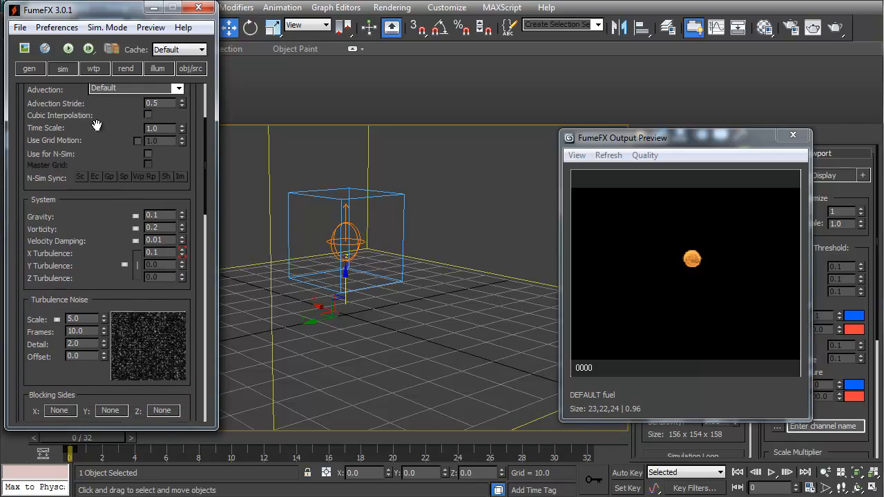
{"action": "left_click", "coordinate": [65, 66]}
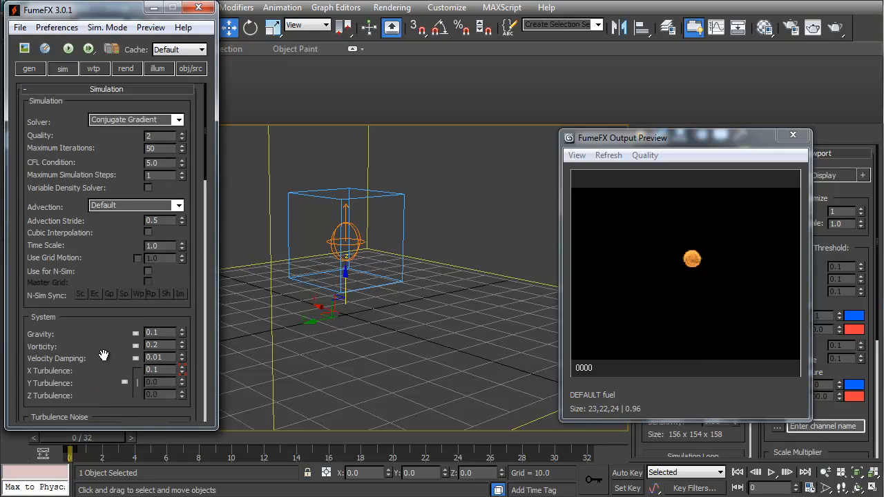
{"action": "scroll", "coordinate": [96, 256], "scroll_direction": "down", "scroll_amount": 8}
{"action": "left_click_drag", "start_coordinate": [95, 217], "coordinate": [105, 113]}
{"action": "left_click_drag", "start_coordinate": [124, 361], "coordinate": [111, 238]}
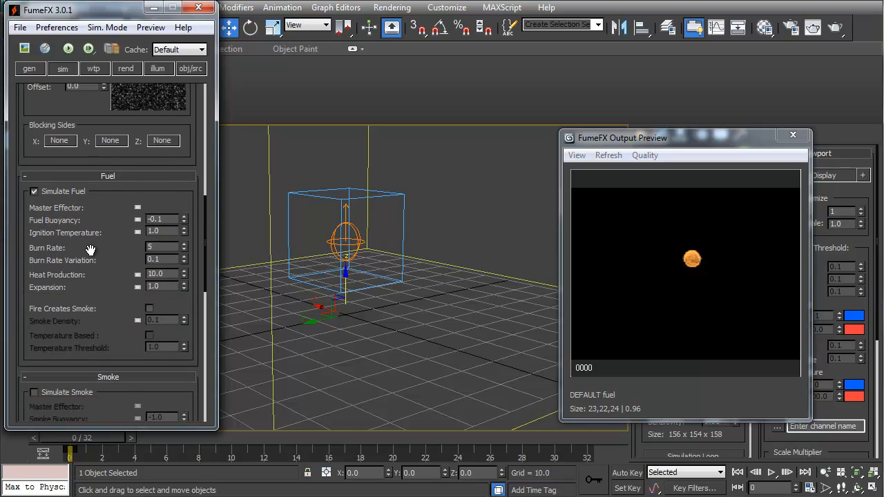
{"action": "left_click", "coordinate": [68, 49]}
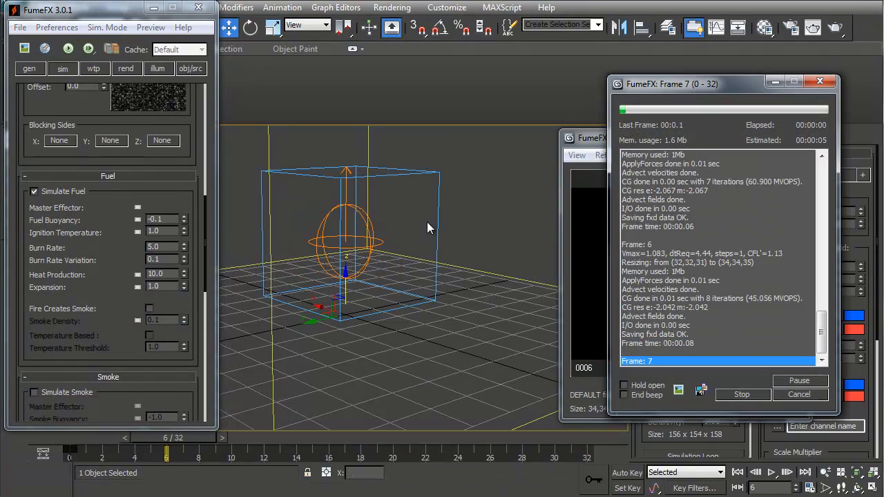
{"action": "left_click_drag", "start_coordinate": [593, 137], "coordinate": [404, 126]}
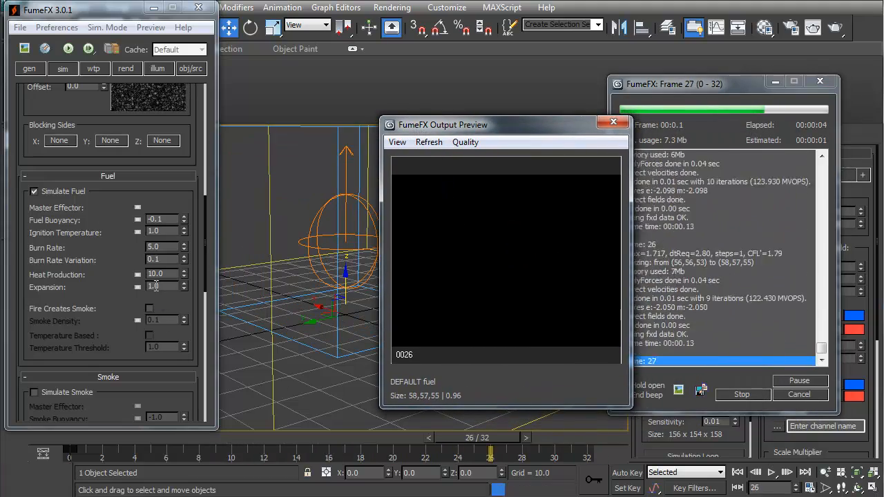
Set the fuel ignition temperature to 10.0 and rerun the simulation, stopping it partway.
{"action": "double_click", "coordinate": [166, 230]}
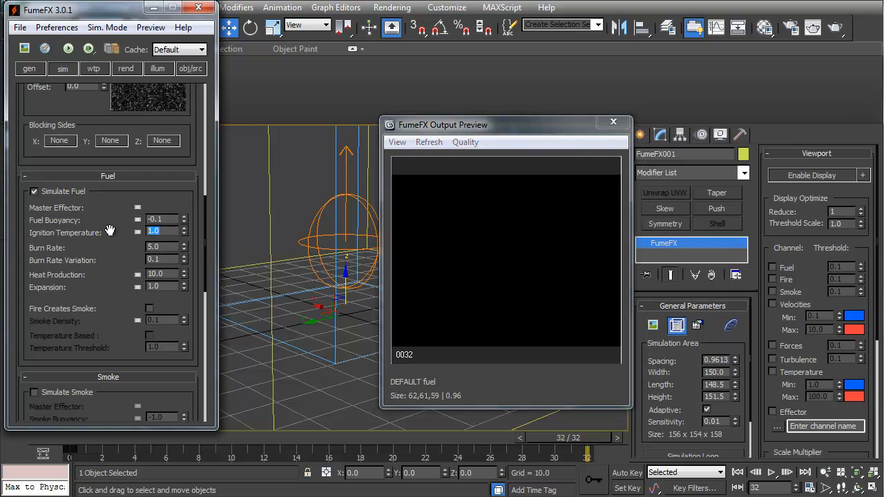
{"action": "left_click", "coordinate": [67, 50]}
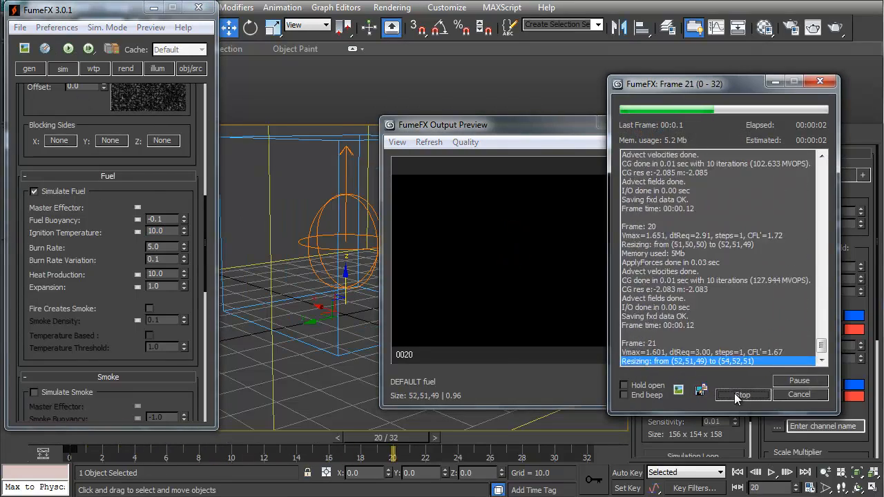
{"action": "left_click", "coordinate": [741, 395]}
Set the fuel expansion to 10.0 and rerun, then set burn rate variation to 0.25 and burn rate to 10.0 and rerun the simulation.
{"action": "left_click", "coordinate": [168, 285]}
{"action": "double_click", "coordinate": [168, 285]}
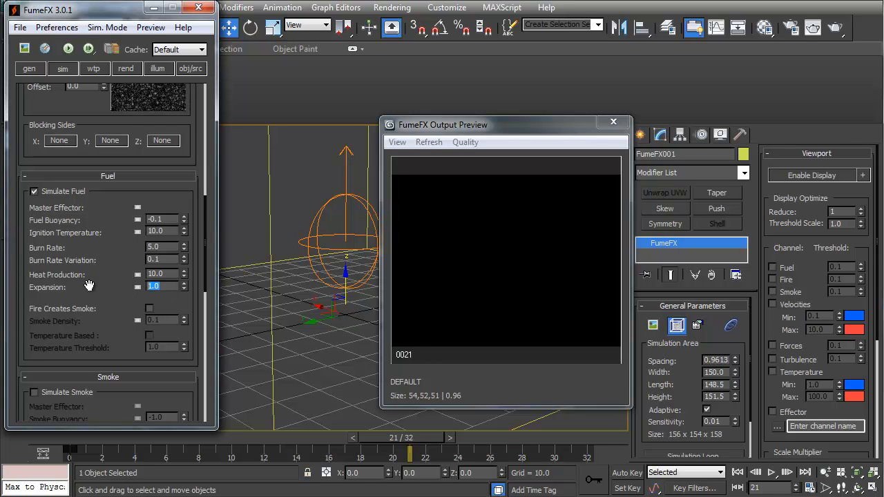
{"action": "left_click", "coordinate": [67, 49]}
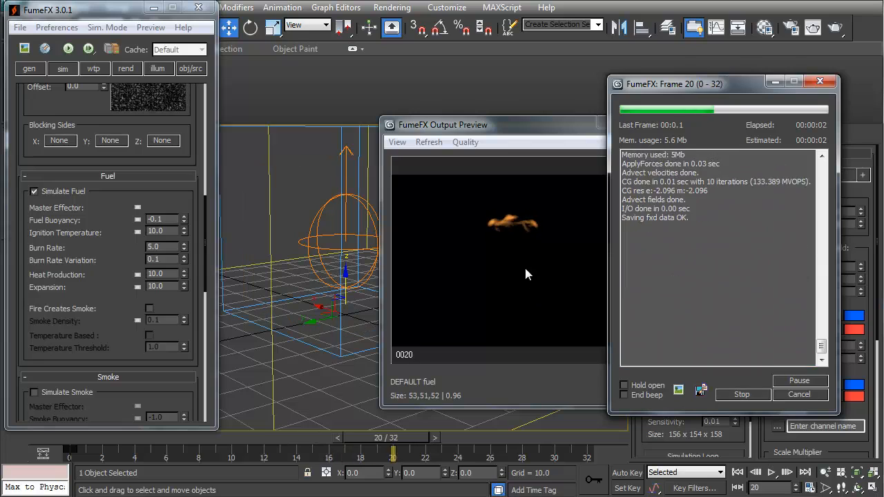
{"action": "double_click", "coordinate": [165, 260]}
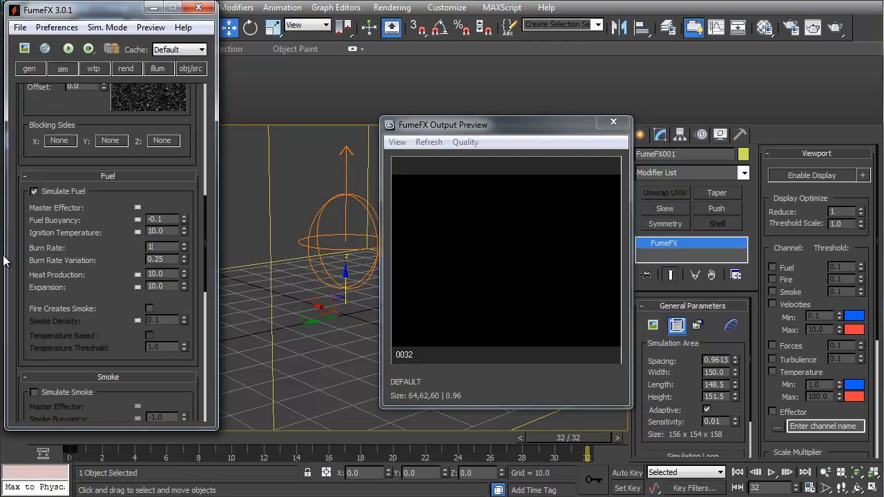
{"action": "left_click", "coordinate": [67, 49]}
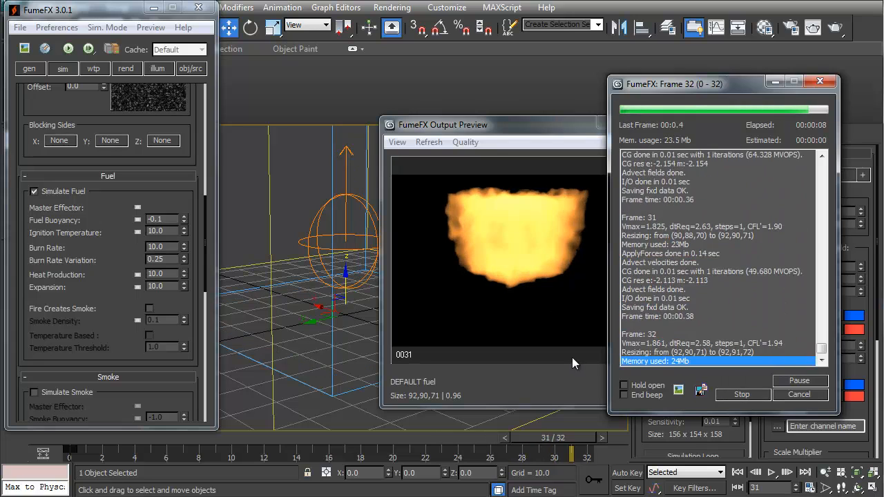
Try fuel expansion values of 3.0 and 5.0, rerunning the simulation for each.
{"action": "double_click", "coordinate": [166, 288]}
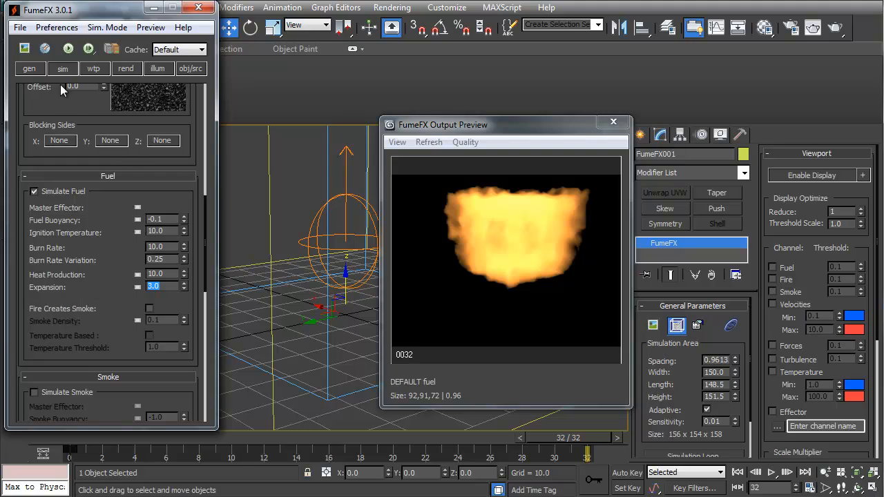
{"action": "left_click", "coordinate": [68, 49]}
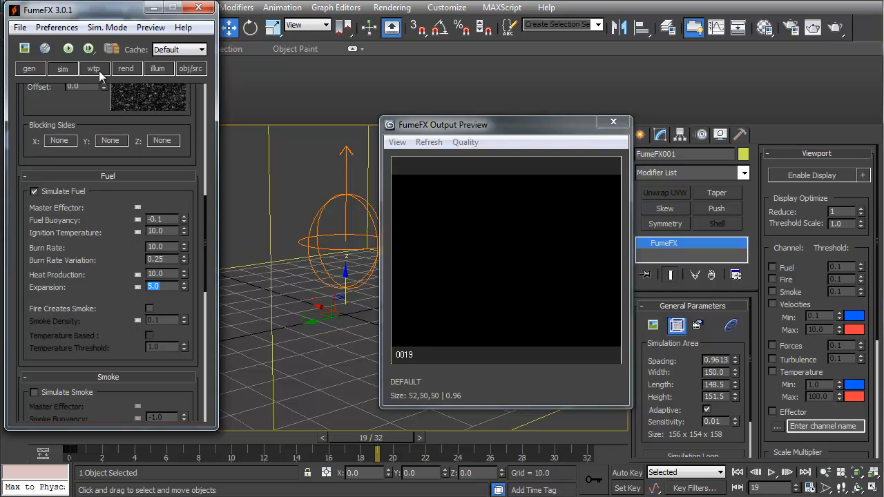
{"action": "left_click", "coordinate": [68, 49]}
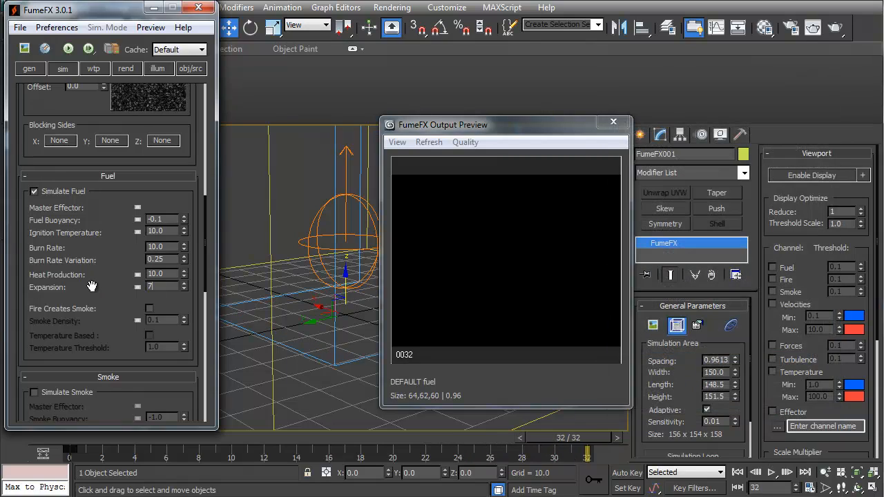
Set the fuel expansion to 7.5, rerun the simulation and scrub back to frame 0 in the output preview.
{"action": "left_click", "coordinate": [73, 50]}
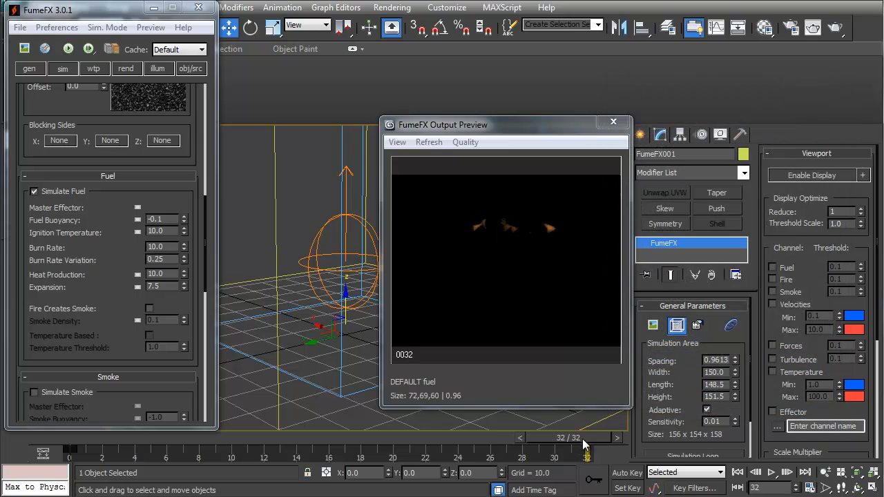
{"action": "left_click_drag", "start_coordinate": [576, 448], "coordinate": [245, 488]}
{"action": "left_click_drag", "start_coordinate": [219, 438], "coordinate": [2, 469]}
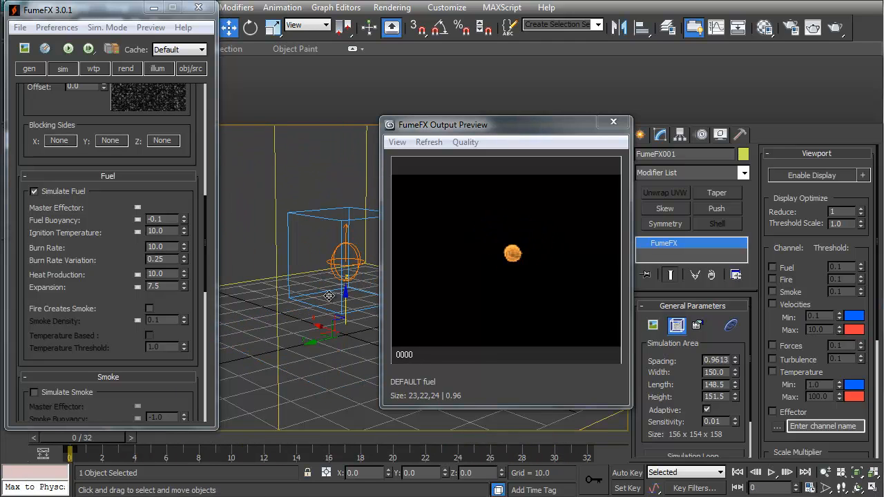
With automatic keyframing enabled, key the simple source's diameter at 20 on frame 0.
{"action": "left_click", "coordinate": [626, 473]}
{"action": "left_click", "coordinate": [336, 252]}
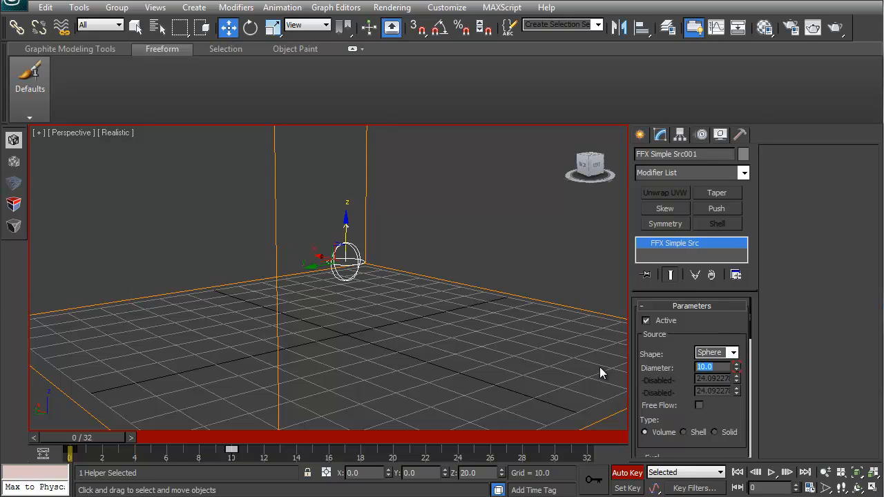
{"action": "type", "text": "20"}
{"action": "key", "text": "Return"}
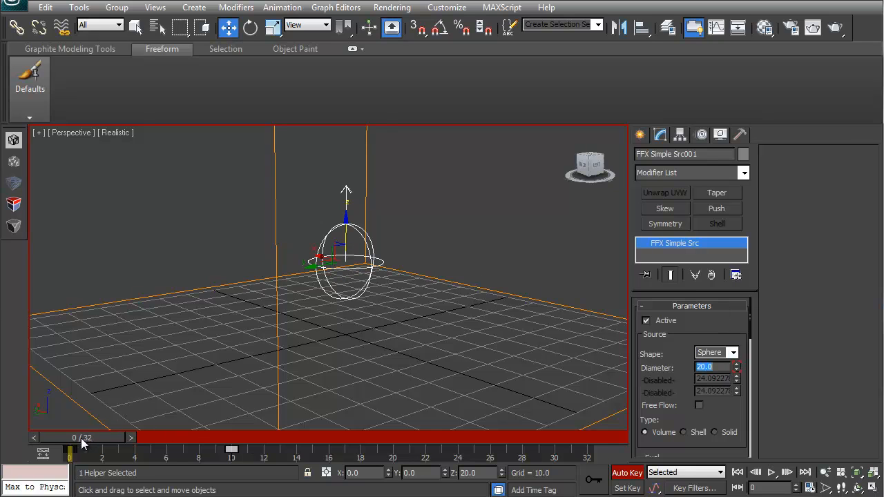
{"action": "left_click_drag", "start_coordinate": [81, 438], "coordinate": [2, 442]}
Rerun the FumeFX grid's simulation, stop it partway and turn off automatic keyframing.
{"action": "left_click_drag", "start_coordinate": [509, 268], "coordinate": [468, 324]}
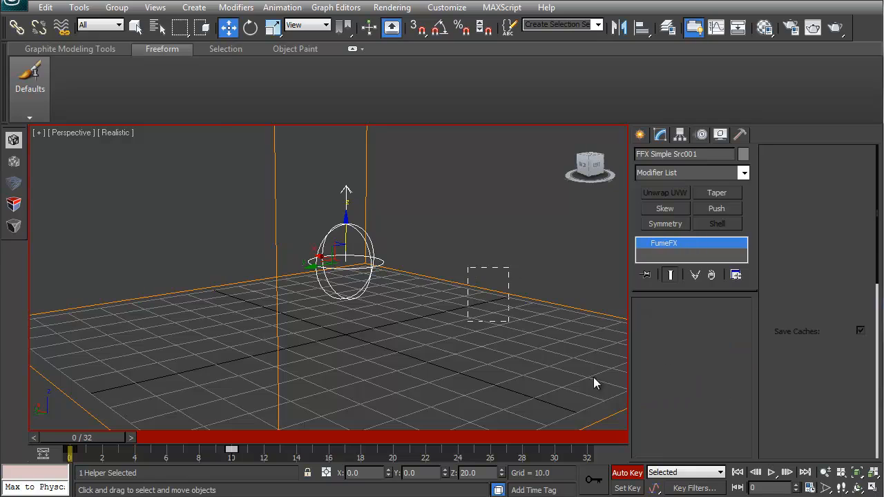
{"action": "left_click", "coordinate": [68, 48]}
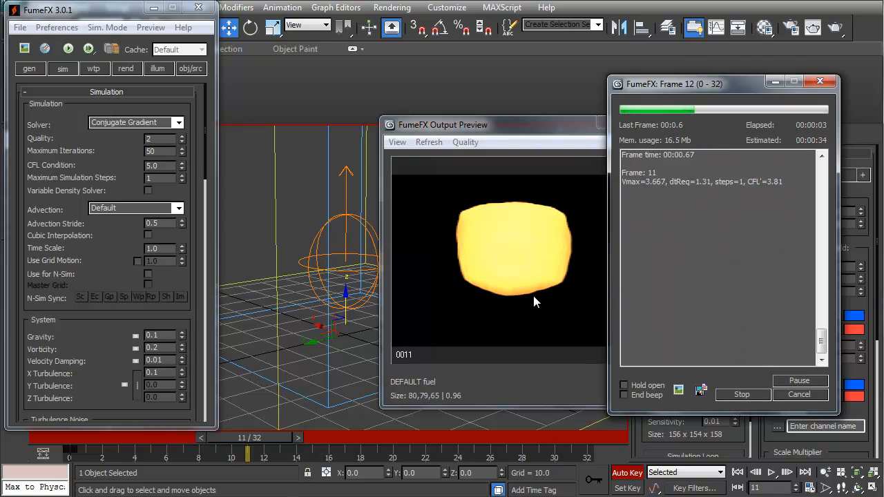
{"action": "left_click", "coordinate": [752, 393]}
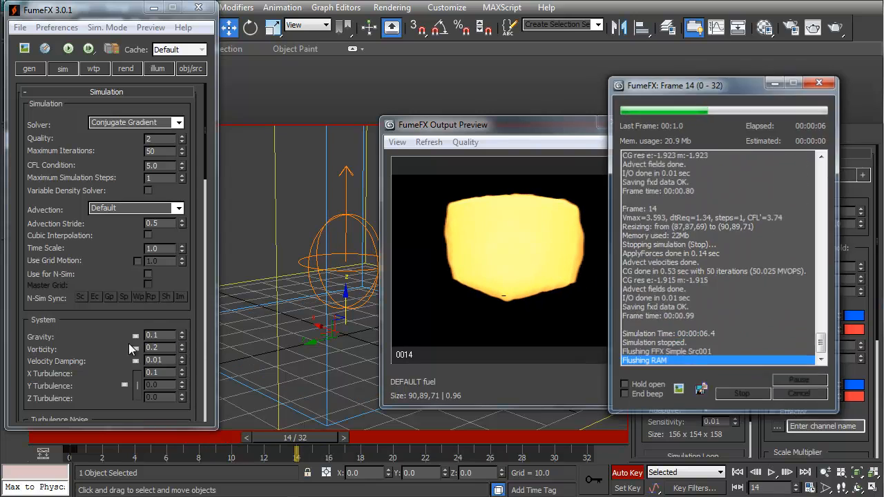
{"action": "left_click", "coordinate": [624, 475]}
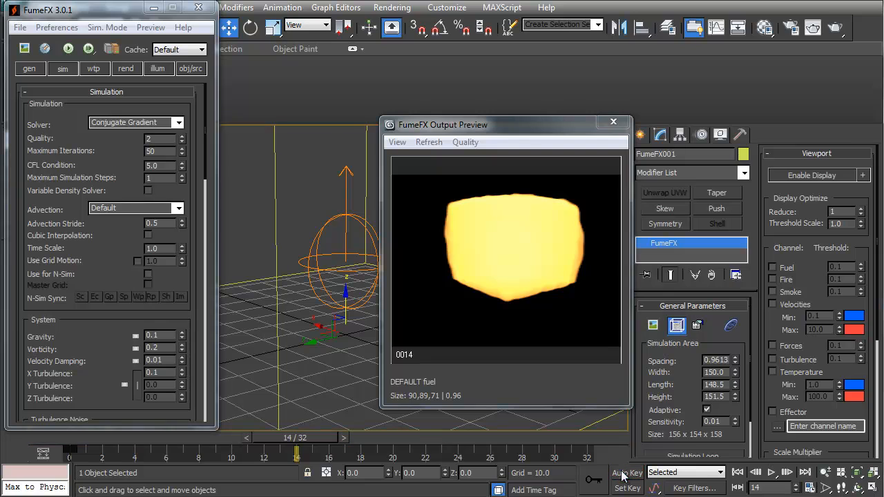
Set the fuel expansion to 3.5 and the burn rate to 12.5, rerunning the simulation after each change.
{"action": "scroll", "coordinate": [67, 329], "scroll_direction": "down", "scroll_amount": 7}
{"action": "scroll", "coordinate": [118, 273], "scroll_direction": "down", "scroll_amount": 3}
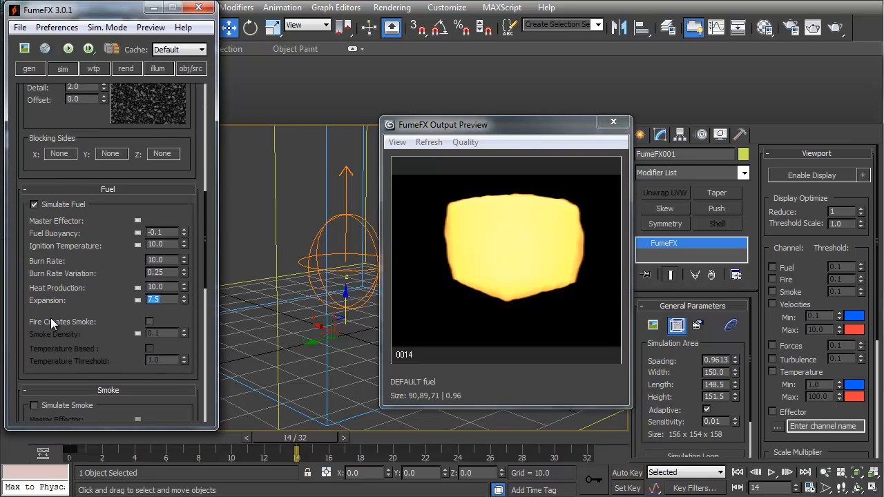
{"action": "type", "text": "3.5"}
{"action": "key", "text": "Return"}
{"action": "left_click", "coordinate": [67, 48]}
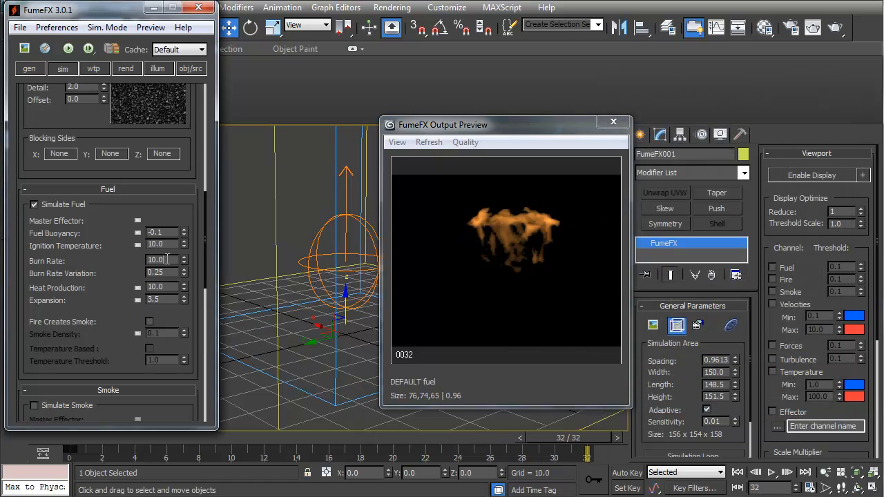
{"action": "left_click", "coordinate": [68, 49]}
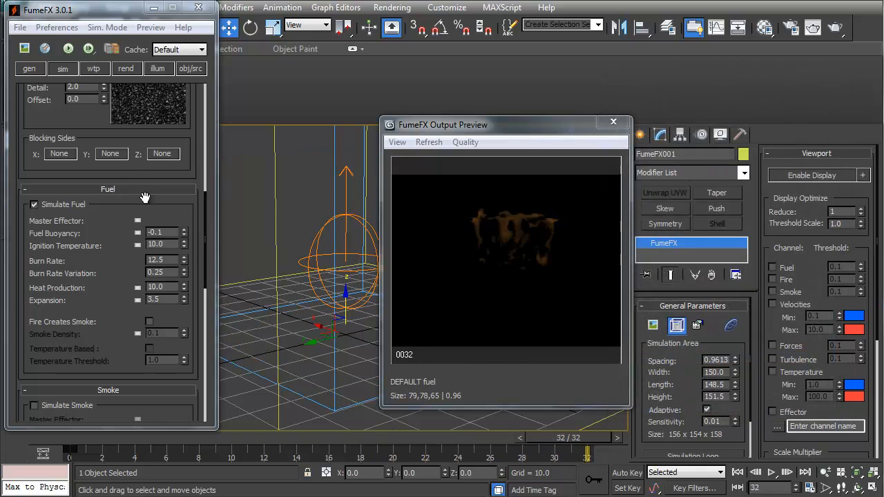
Set the fuel's ignition temperature to 15, 50 and finally 100, rerunning the simulation after each change.
{"action": "double_click", "coordinate": [171, 244]}
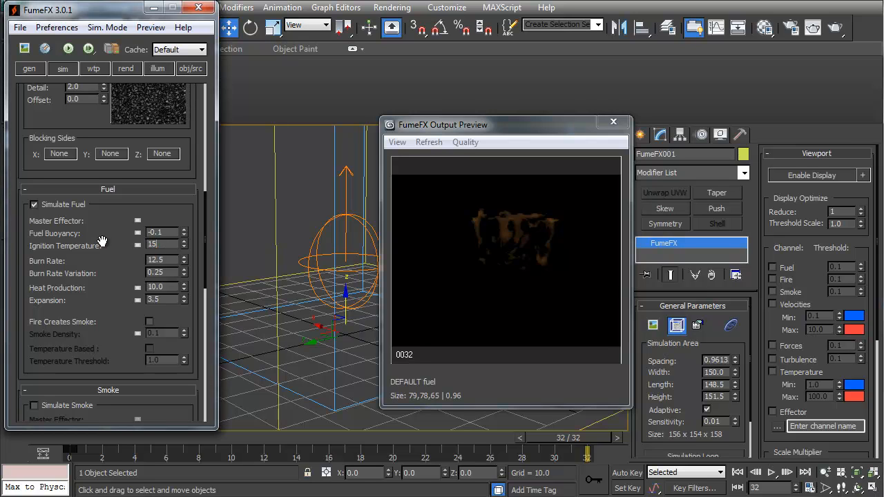
{"action": "left_click", "coordinate": [67, 48]}
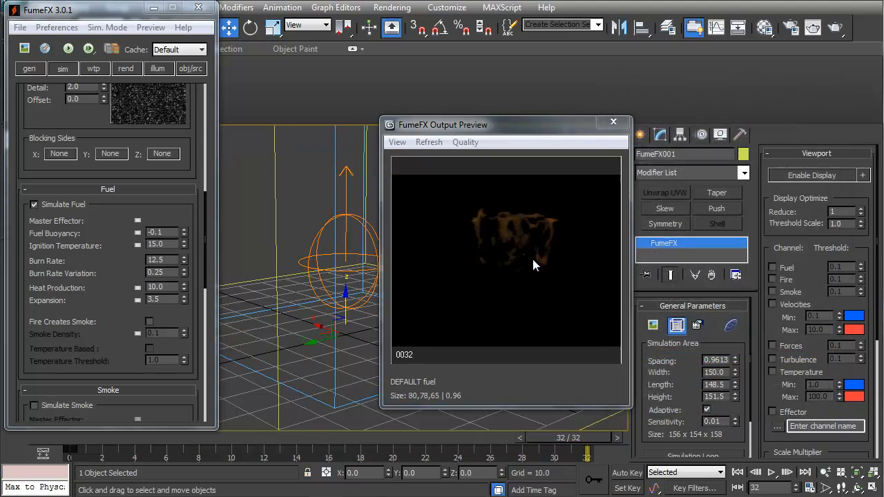
{"action": "double_click", "coordinate": [168, 244]}
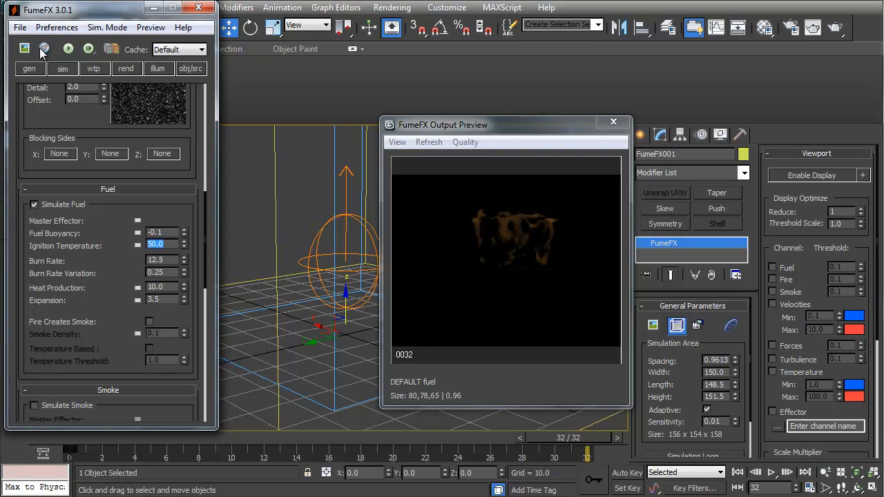
{"action": "left_click", "coordinate": [68, 48]}
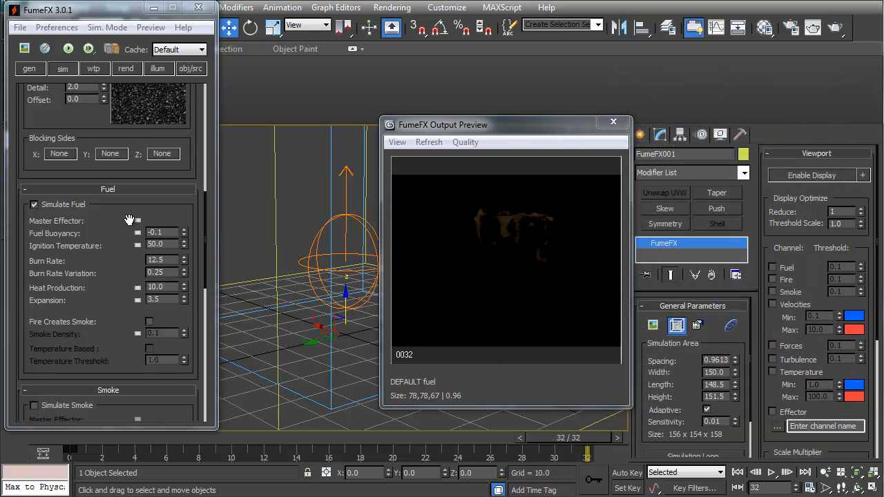
{"action": "double_click", "coordinate": [171, 244]}
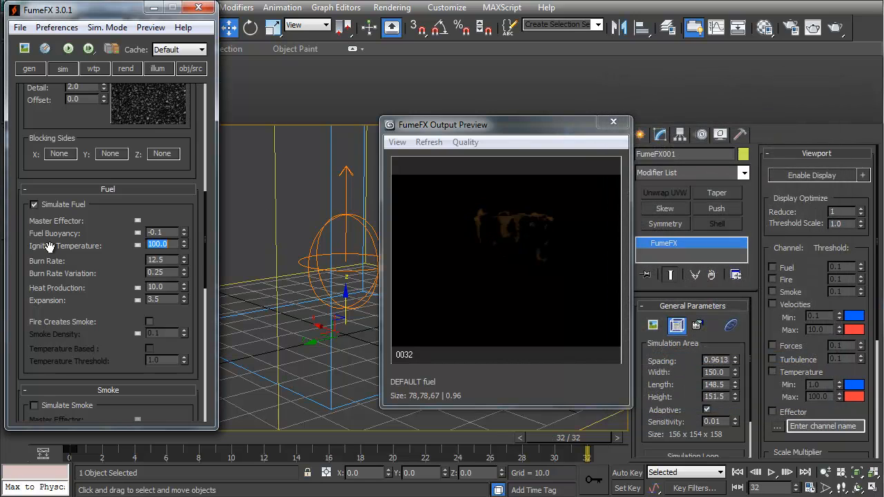
{"action": "left_click", "coordinate": [68, 49]}
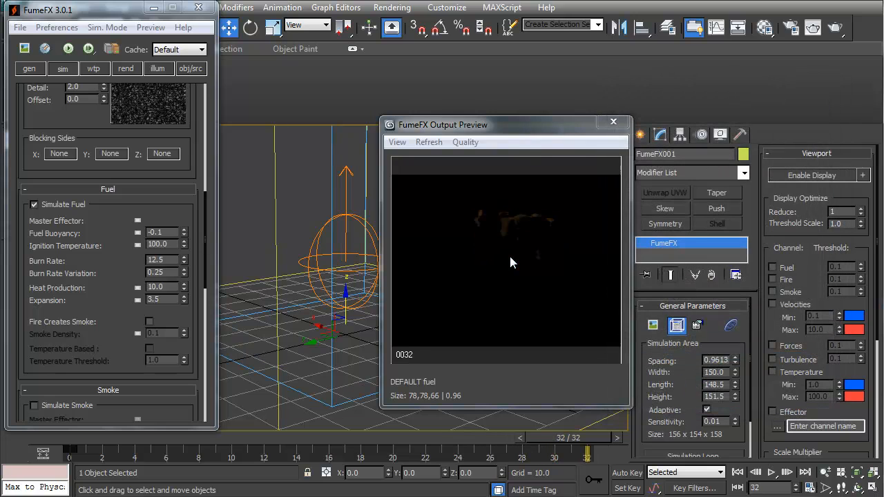
Set the burn rate to 15 and then 13.5, rerunning the simulation after each change.
{"action": "left_click", "coordinate": [171, 287]}
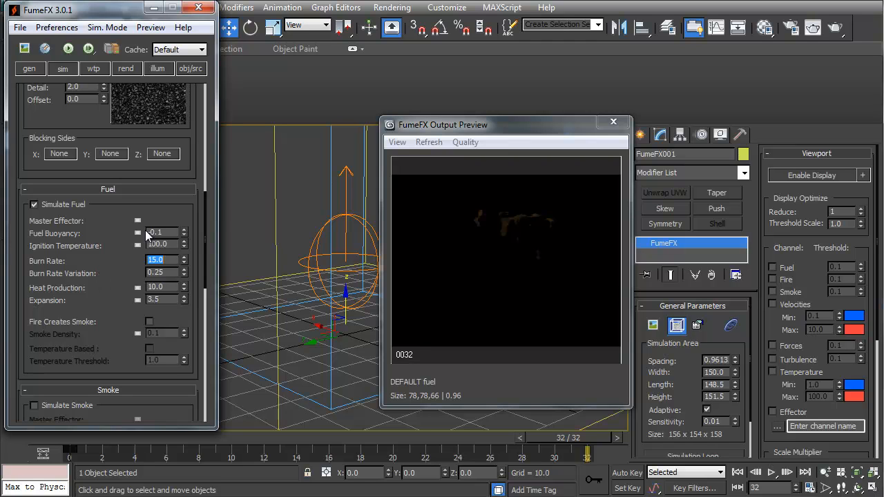
{"action": "left_click", "coordinate": [67, 48]}
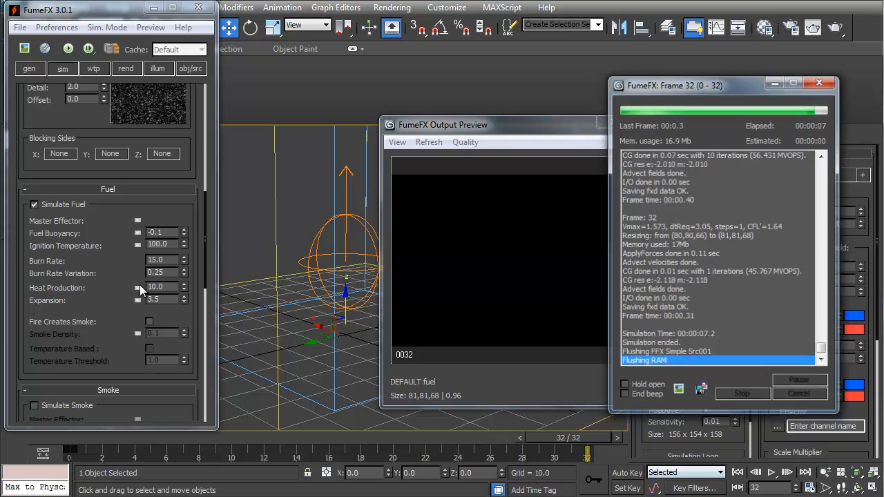
{"action": "double_click", "coordinate": [166, 261]}
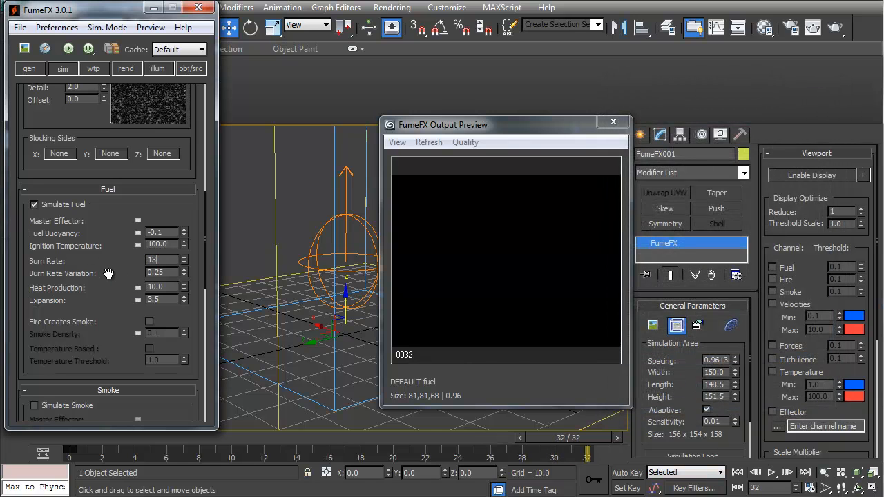
{"action": "left_click", "coordinate": [68, 49]}
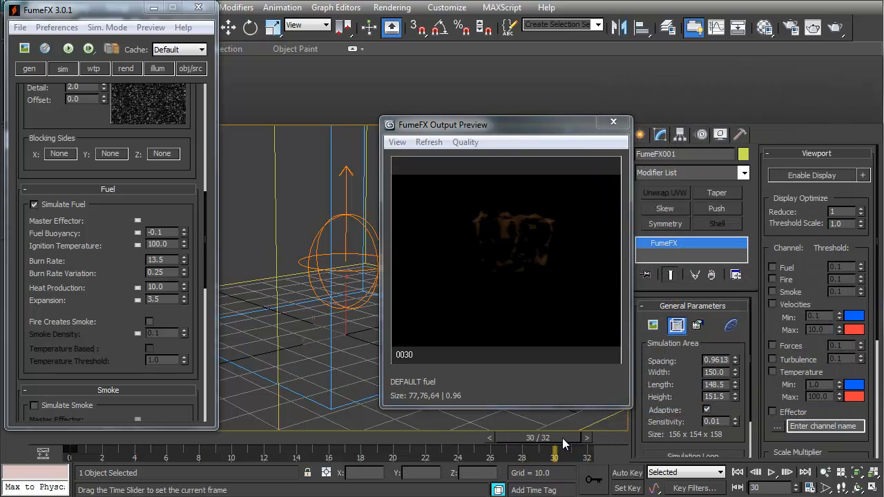
Scrub through the simulated frames to review the fireball in the output preview and close the preview.
{"action": "left_click_drag", "start_coordinate": [562, 438], "coordinate": [71, 477]}
{"action": "left_click_drag", "start_coordinate": [125, 479], "coordinate": [468, 482]}
{"action": "mouse_move", "coordinate": [353, 425]}
{"action": "middle_mouse_down", "text": "alt"}
{"action": "mouse_move", "coordinate": [344, 393]}
{"action": "mouse_move", "coordinate": [575, 234]}
{"action": "mouse_move", "coordinate": [606, 185]}
{"action": "mouse_move", "coordinate": [613, 135]}
{"action": "middle_mouse_up", "text": "alt"}
{"action": "left_click", "coordinate": [617, 122]}
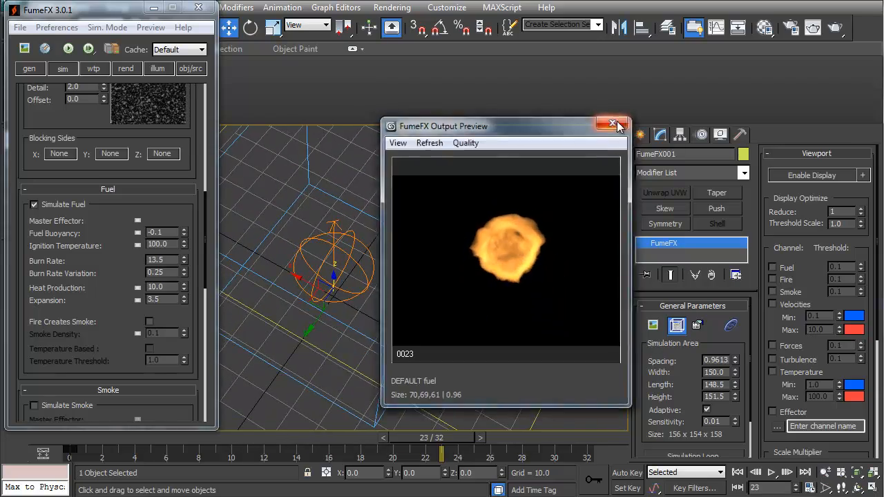
Clone the simple source along the X axis, placing the copy beside the original at about X -23.
{"action": "middle_click_drag", "start_coordinate": [409, 315], "coordinate": [436, 279], "text": "alt"}
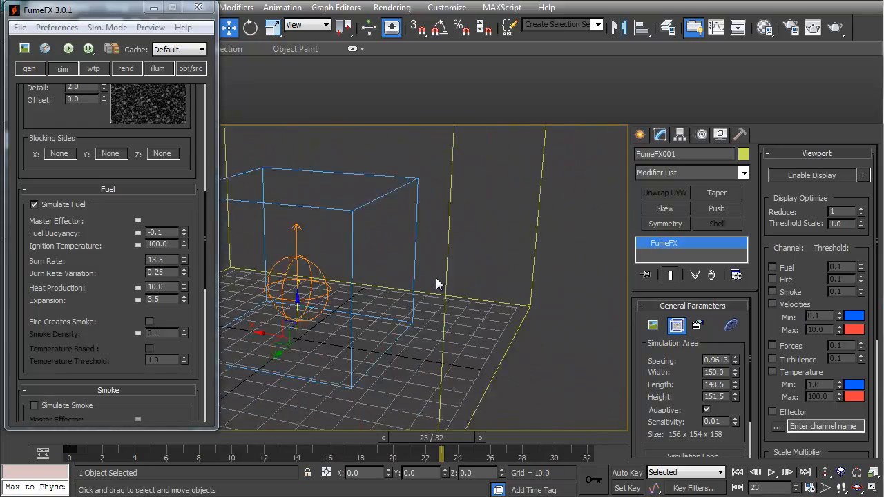
{"action": "left_click", "coordinate": [436, 261]}
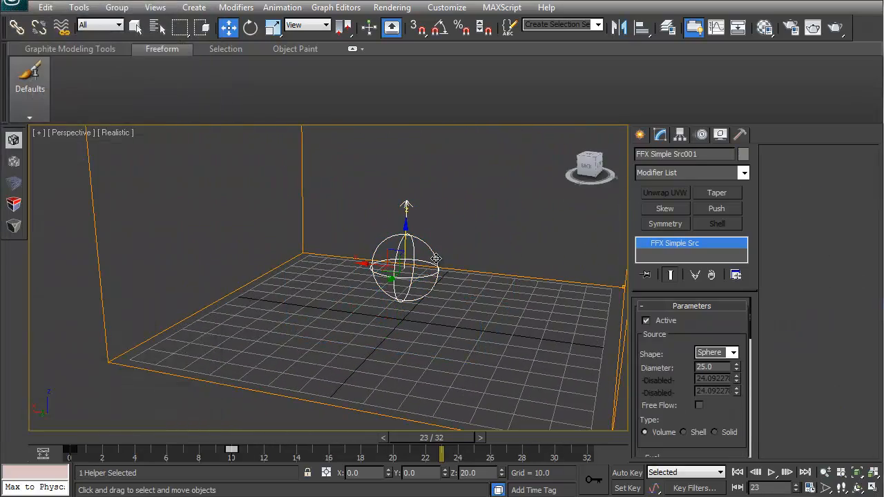
{"action": "mouse_move", "coordinate": [365, 264]}
{"action": "left_mouse_down", "text": "shift"}
{"action": "mouse_move", "coordinate": [435, 264]}
{"action": "mouse_move", "coordinate": [414, 264]}
{"action": "left_mouse_up", "text": "shift"}
{"action": "left_click", "coordinate": [446, 306]}
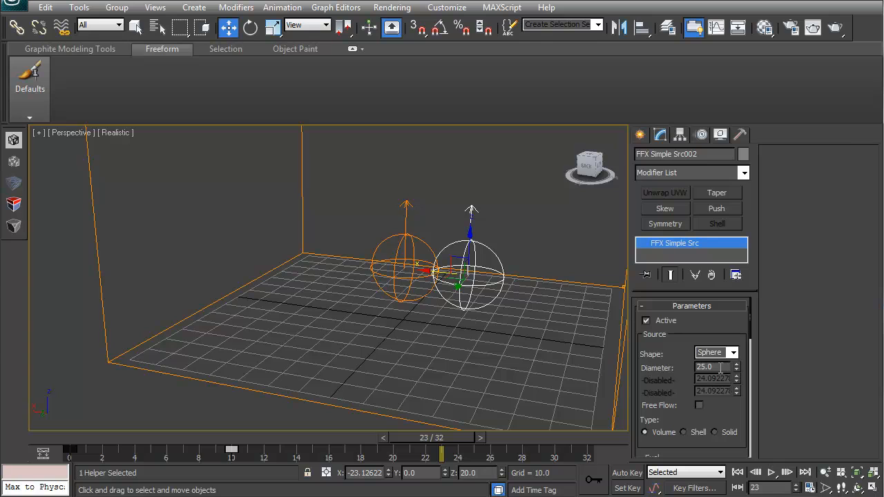
Set the cloned source's diameter to 17 and rotate it about 45° around Y, towards the original source.
{"action": "key", "text": "Return"}
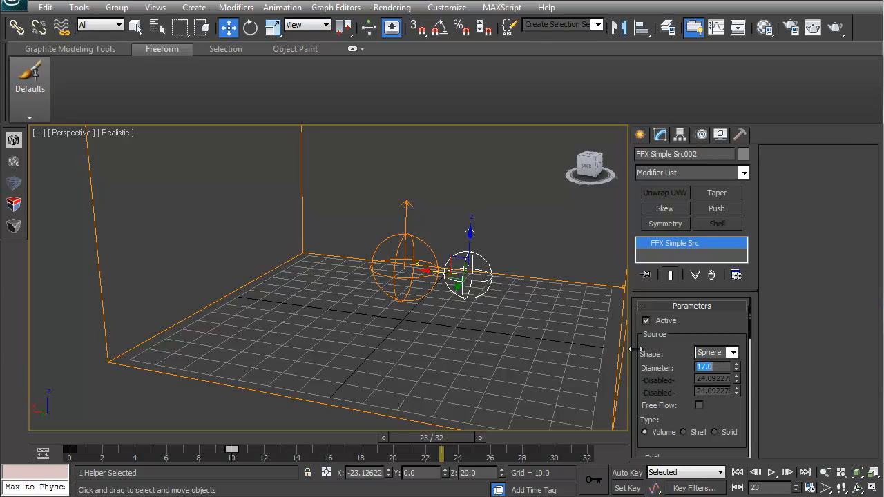
{"action": "middle_click_drag", "start_coordinate": [493, 264], "coordinate": [474, 275]}
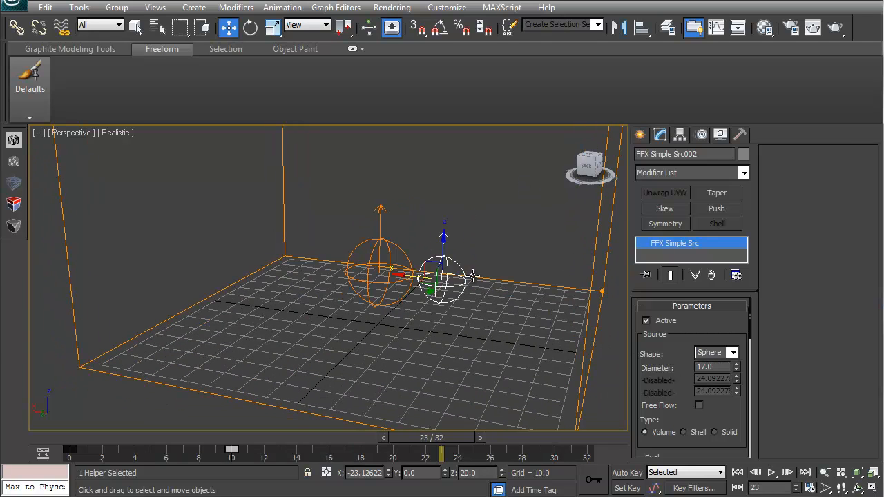
{"action": "key", "text": "e"}
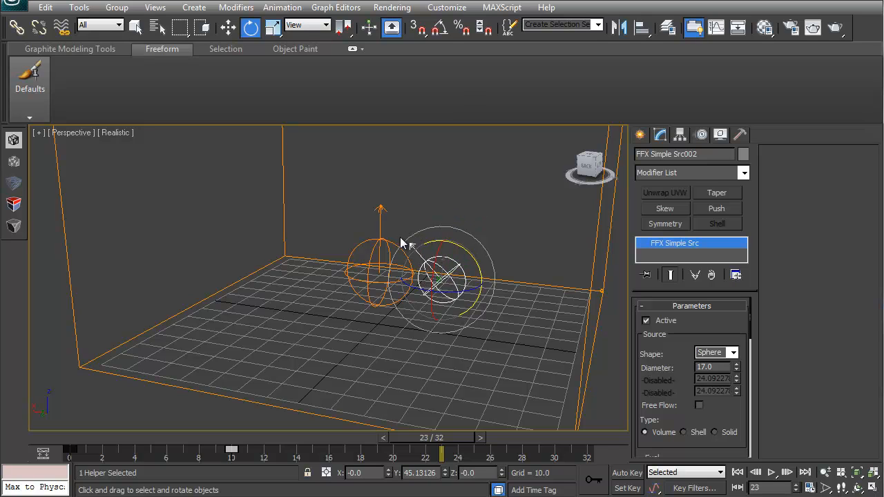
Try a rotated clone of the small tilted source on the opposite side of the large one, and delete it.
{"action": "key", "text": "w"}
{"action": "mouse_move", "coordinate": [459, 279]}
{"action": "left_mouse_down", "text": "shift"}
{"action": "mouse_move", "coordinate": [319, 205]}
{"action": "mouse_move", "coordinate": [299, 221]}
{"action": "mouse_move", "coordinate": [356, 238]}
{"action": "mouse_move", "coordinate": [441, 364]}
{"action": "left_mouse_up", "text": "shift"}
{"action": "left_click", "coordinate": [442, 304]}
{"action": "key", "text": "e"}
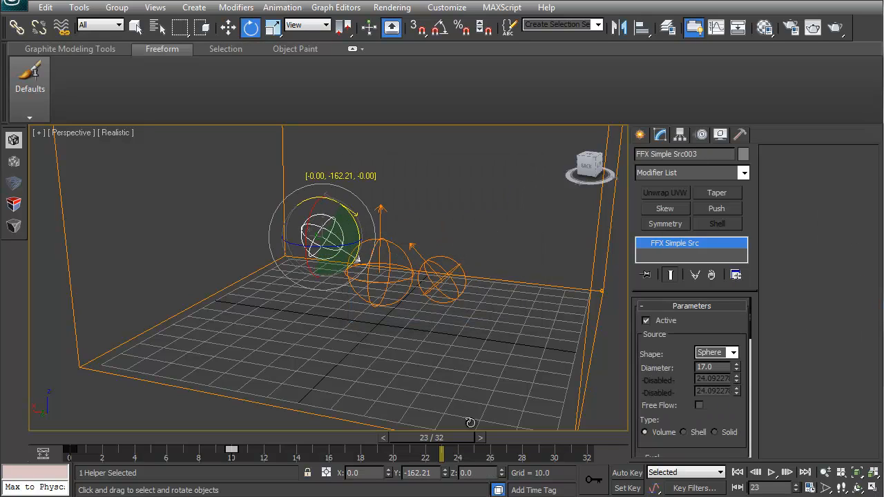
{"action": "left_click", "coordinate": [459, 281]}
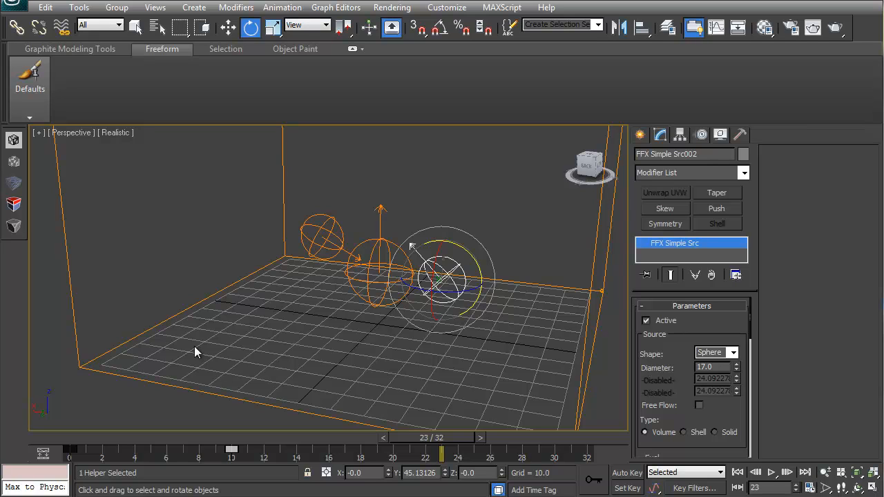
{"action": "left_click", "coordinate": [329, 236]}
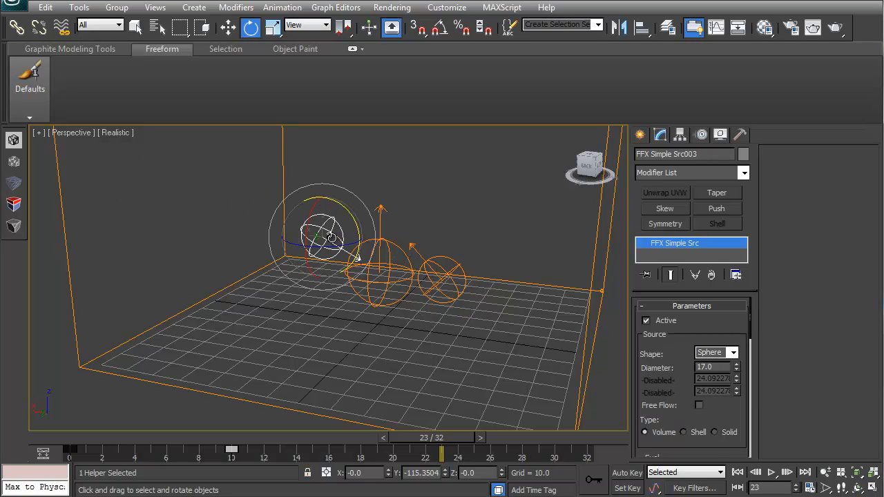
{"action": "key", "text": "Delete"}
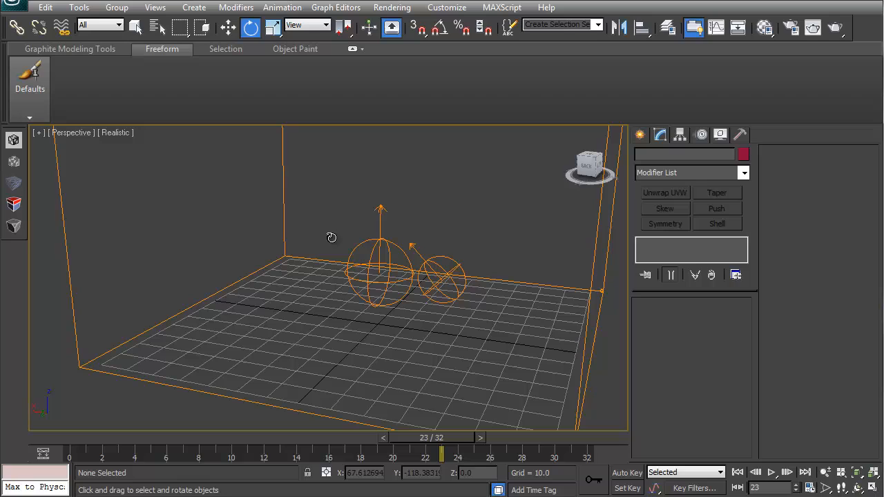
Clone the small tilted source as an instance to about X 21, Z 33 and rotate it to point down towards the large source.
{"action": "left_click", "coordinate": [456, 263]}
{"action": "key", "text": "w"}
{"action": "mouse_move", "coordinate": [426, 267]}
{"action": "left_mouse_down", "text": "shift"}
{"action": "mouse_move", "coordinate": [308, 212]}
{"action": "mouse_move", "coordinate": [311, 219]}
{"action": "left_mouse_up", "text": "shift"}
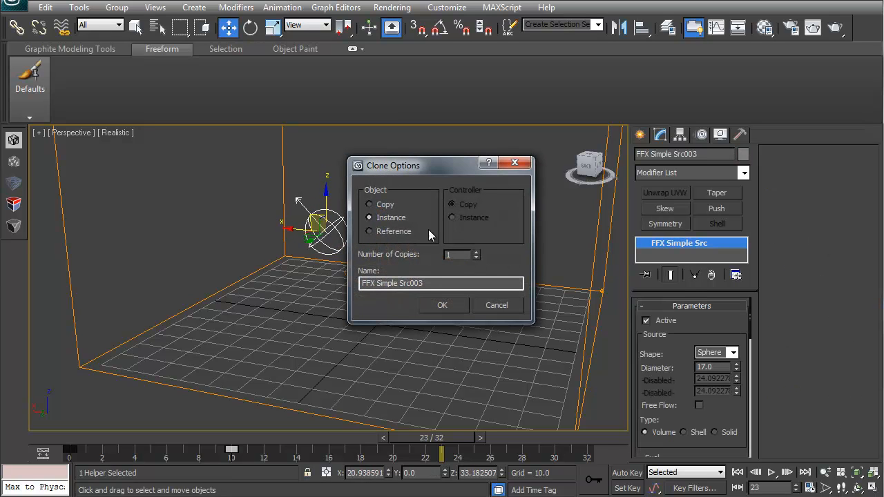
{"action": "left_click", "coordinate": [442, 306]}
{"action": "key", "text": "e"}
{"action": "left_click_drag", "start_coordinate": [342, 199], "coordinate": [448, 349]}
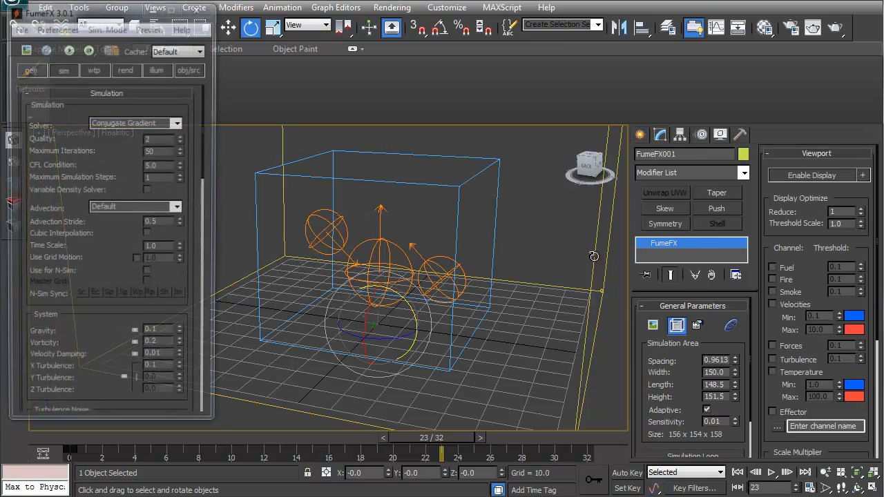
Add both small cloned sources, FFX Simple Src003 and FFX Simple Src002, to the FumeFX grid's object list.
{"action": "left_click", "coordinate": [191, 68]}
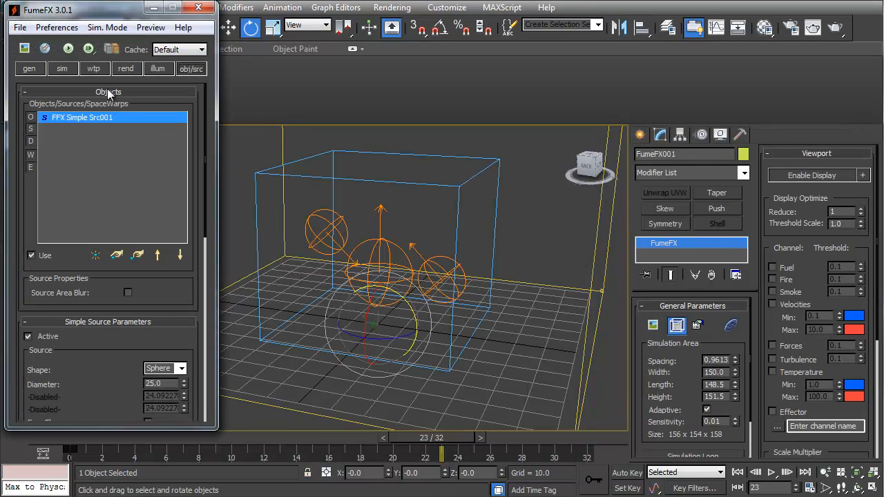
{"action": "left_click", "coordinate": [115, 255]}
{"action": "left_click", "coordinate": [344, 224]}
{"action": "left_click", "coordinate": [116, 256]}
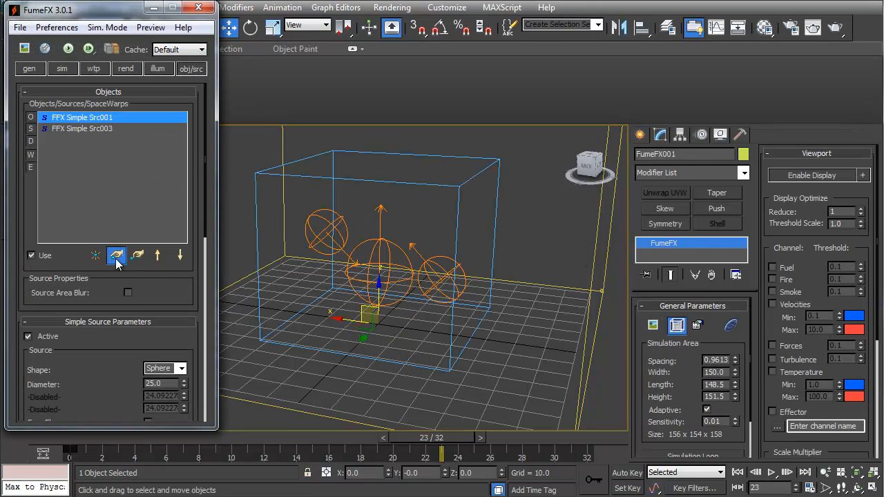
{"action": "left_click", "coordinate": [428, 262]}
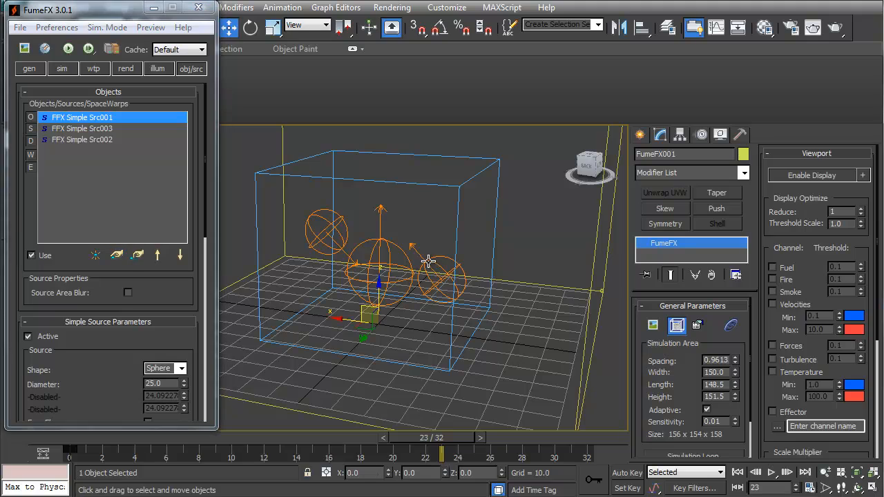
Rerun the simulation with all three sources, scrub its early frames in the output preview and close the preview.
{"action": "left_click", "coordinate": [67, 50]}
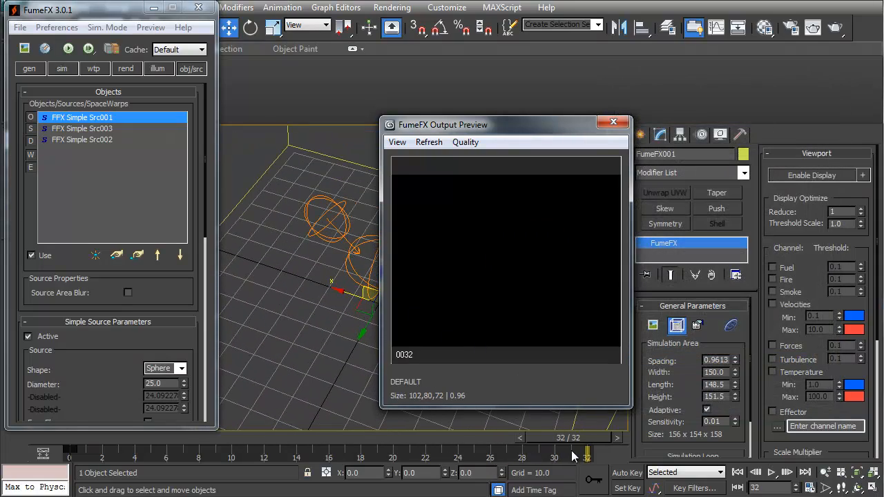
{"action": "left_click_drag", "start_coordinate": [574, 456], "coordinate": [55, 448]}
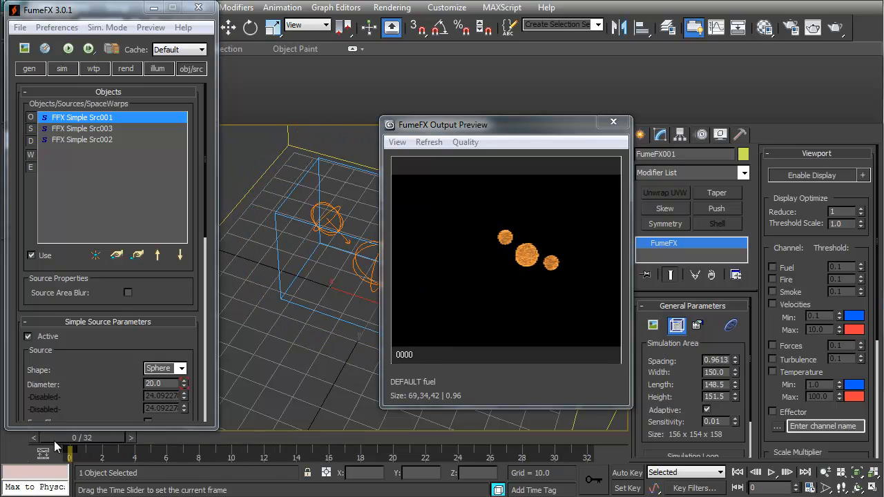
{"action": "left_click_drag", "start_coordinate": [135, 447], "coordinate": [24, 456]}
{"action": "left_click_drag", "start_coordinate": [81, 463], "coordinate": [237, 477]}
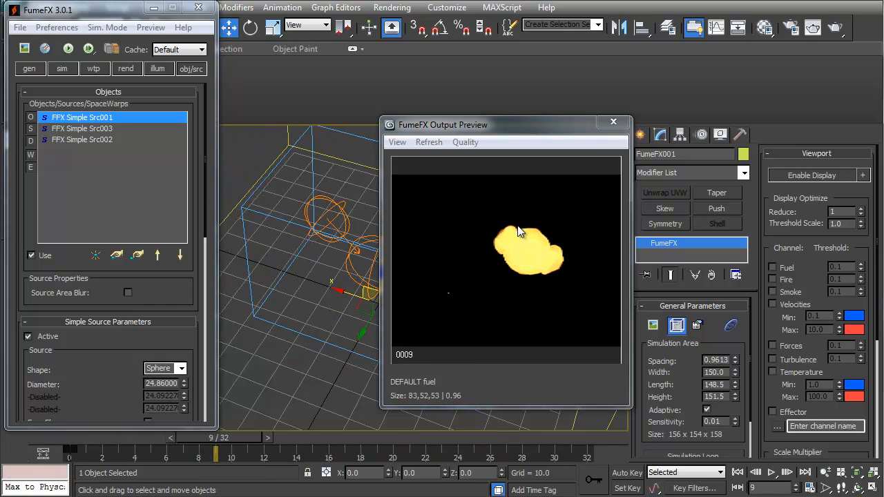
{"action": "left_click_drag", "start_coordinate": [238, 440], "coordinate": [38, 476]}
{"action": "left_click", "coordinate": [614, 122]}
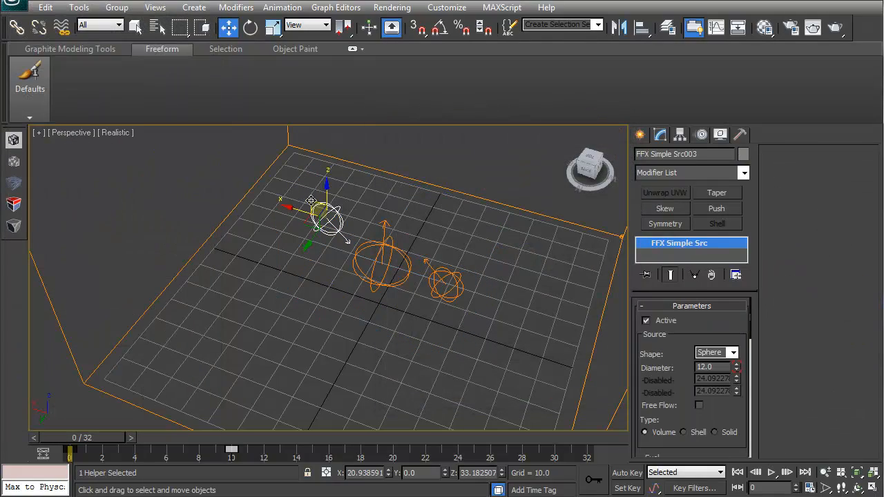
Move the two small sources inward so that both overlap the large central source.
{"action": "middle_click_drag", "start_coordinate": [367, 277], "coordinate": [349, 216], "text": "alt"}
{"action": "left_click_drag", "start_coordinate": [349, 216], "coordinate": [382, 237]}
{"action": "left_click", "coordinate": [458, 252]}
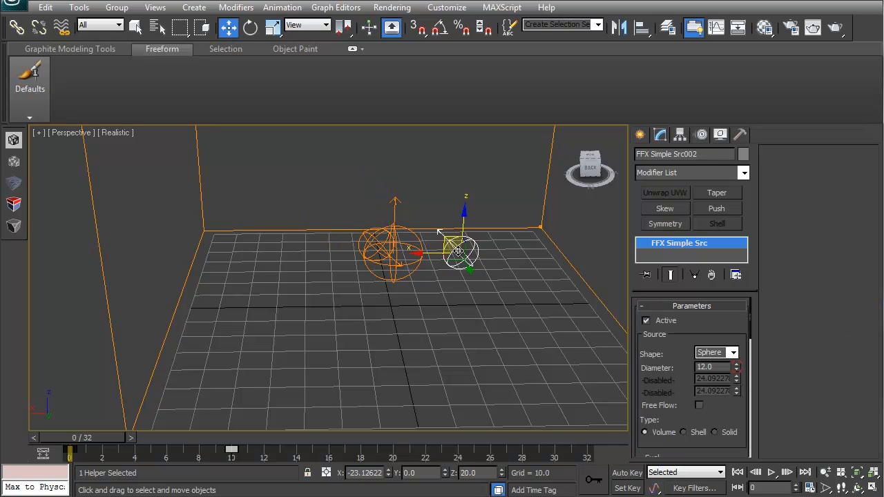
{"action": "left_click_drag", "start_coordinate": [442, 240], "coordinate": [377, 237]}
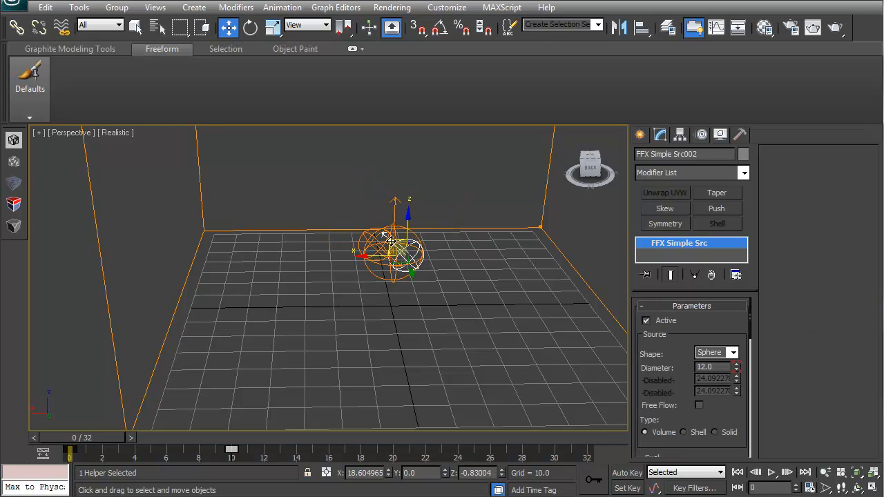
Rerun the simulation with the overlapping sources and open the output preview.
{"action": "middle_click_drag", "start_coordinate": [377, 237], "coordinate": [480, 209], "text": "alt"}
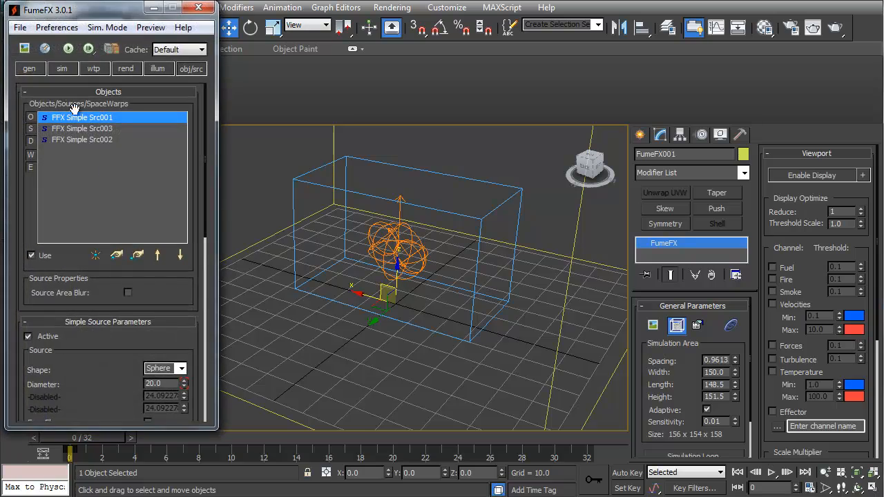
{"action": "left_click", "coordinate": [68, 49]}
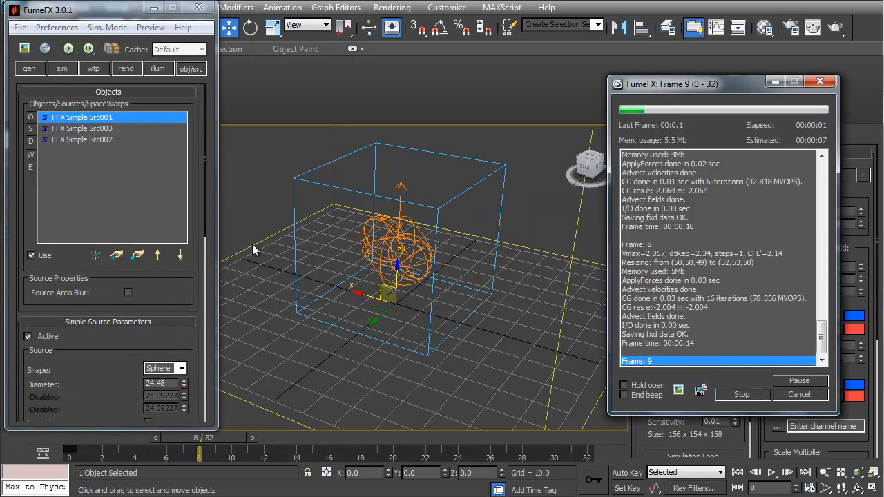
{"action": "left_click", "coordinate": [25, 48]}
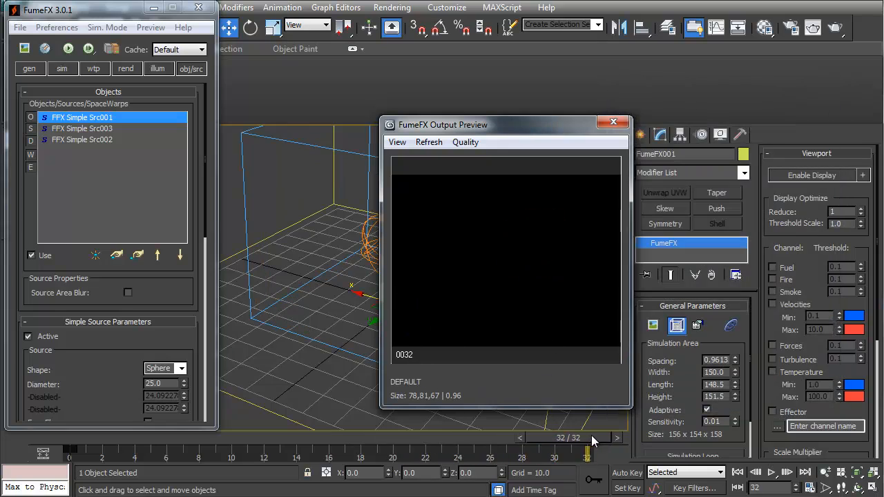
Reduce the FumeFX grid's spacing to 0.63135 and rerun the default simulation.
{"action": "left_click_drag", "start_coordinate": [591, 436], "coordinate": [632, 458]}
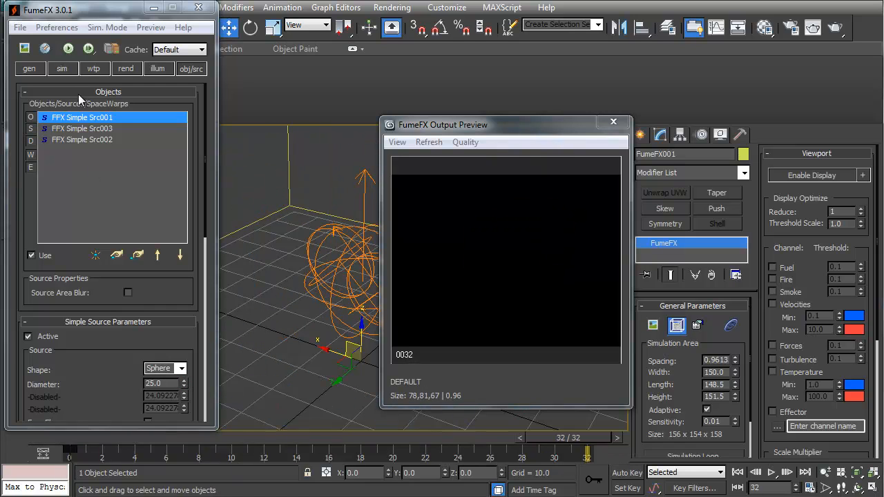
{"action": "left_click", "coordinate": [62, 69]}
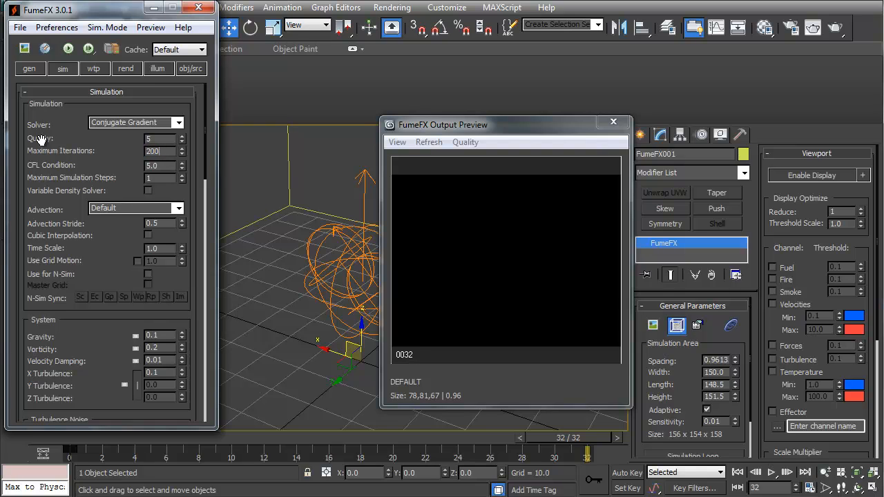
{"action": "left_click", "coordinate": [34, 72]}
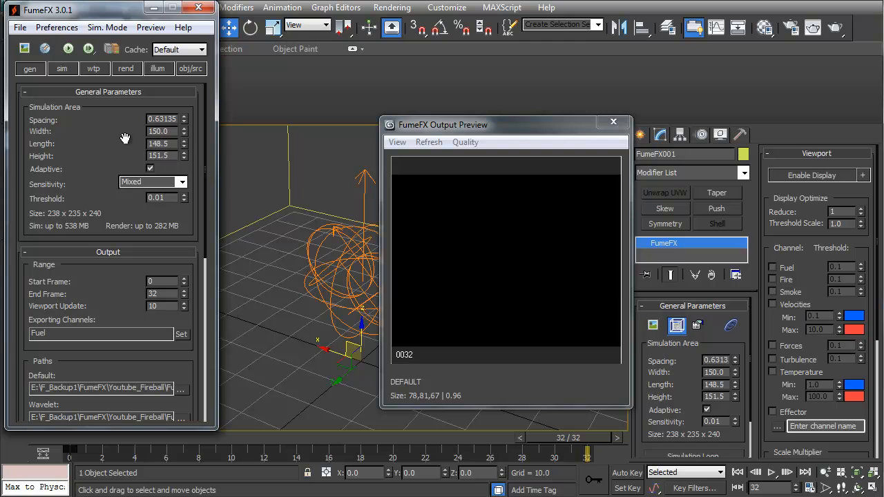
{"action": "left_click", "coordinate": [67, 49]}
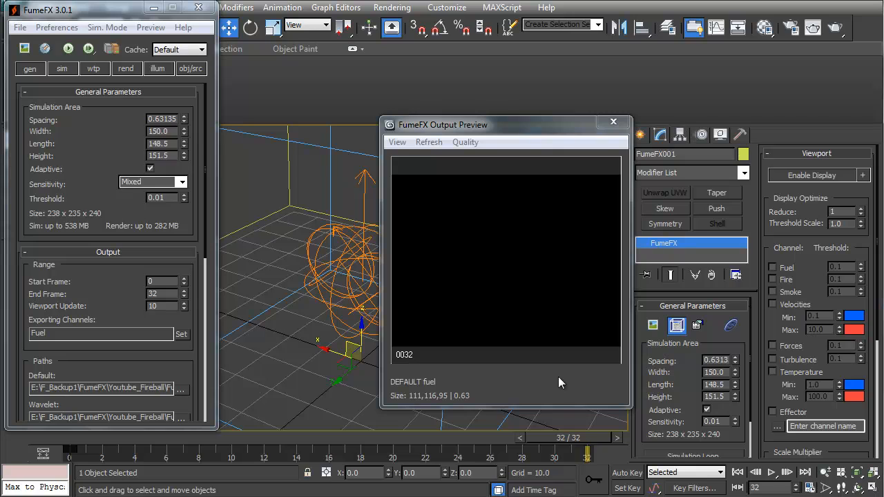
Scrub through the simulated frames in the output preview and examine the fireball's shape and burn-off from another angle and distance.
{"action": "left_click_drag", "start_coordinate": [588, 436], "coordinate": [532, 441]}
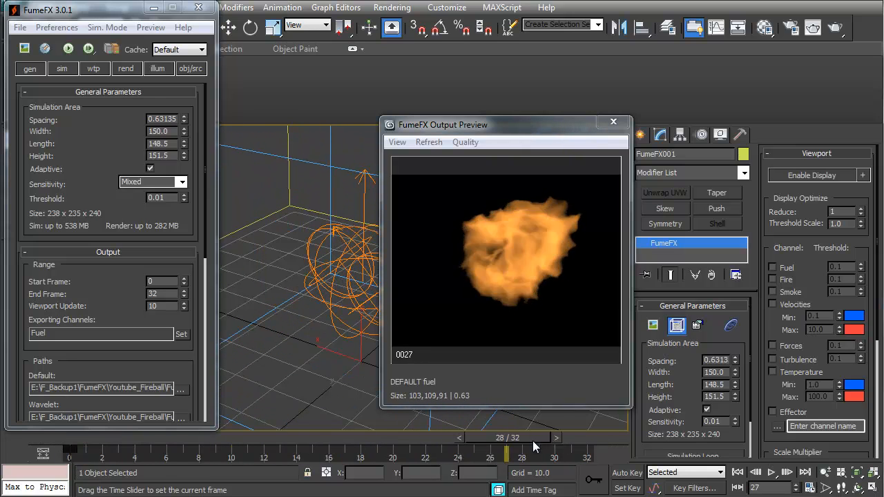
{"action": "left_click_drag", "start_coordinate": [600, 441], "coordinate": [575, 438]}
{"action": "left_click_drag", "start_coordinate": [497, 450], "coordinate": [566, 465]}
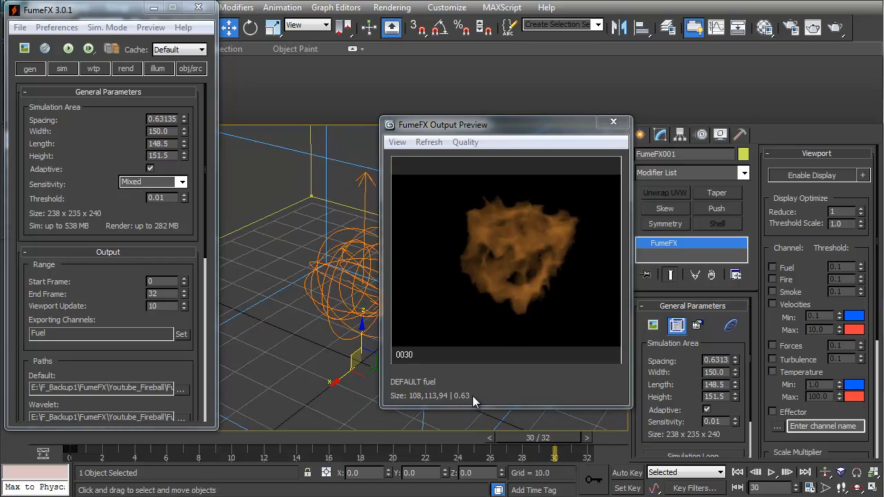
{"action": "middle_click_drag", "start_coordinate": [473, 396], "coordinate": [524, 406], "text": "alt"}
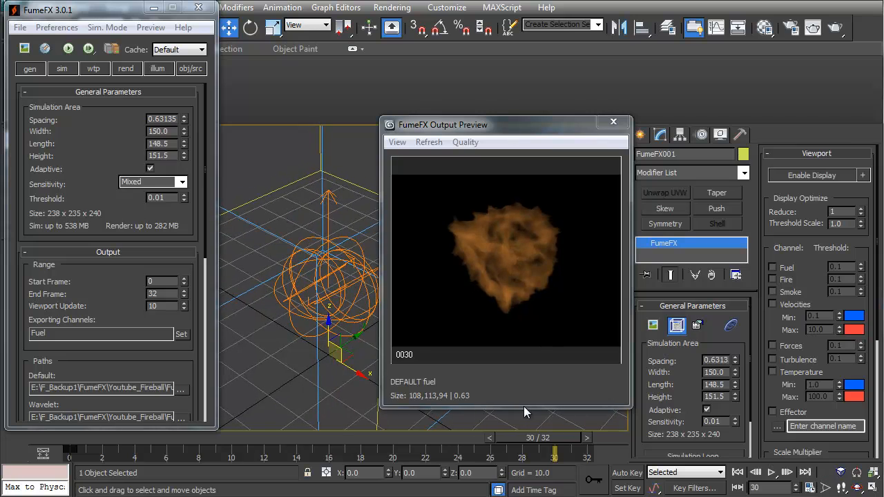
{"action": "left_click_drag", "start_coordinate": [545, 439], "coordinate": [605, 479]}
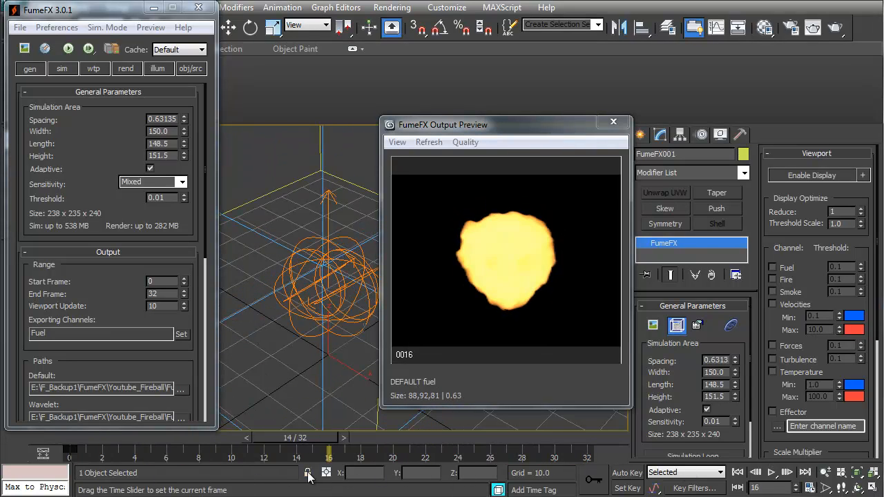
{"action": "left_click_drag", "start_coordinate": [165, 482], "coordinate": [516, 476]}
{"action": "key", "text": "w"}
{"action": "scroll", "coordinate": [371, 371], "scroll_direction": "down", "scroll_amount": 4}
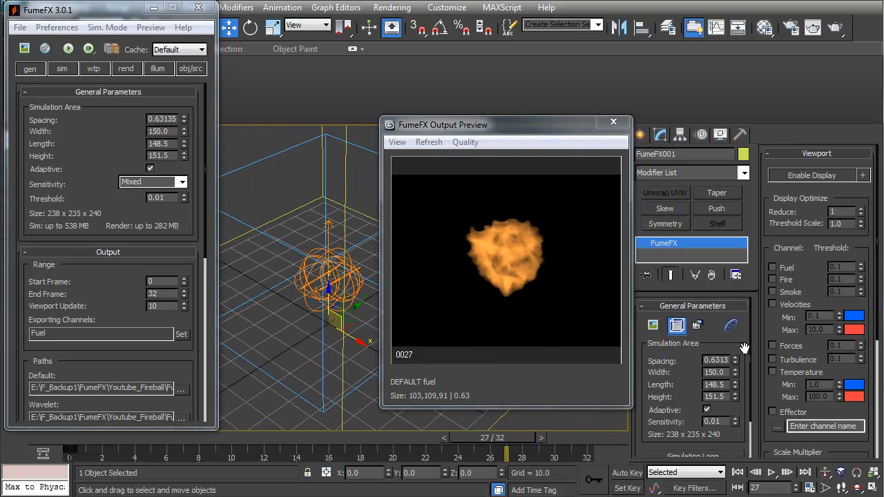
Show only the Fire channel in the viewport with Reduce set to 4, and scrub the frames with the output preview set aside.
{"action": "left_click", "coordinate": [772, 268]}
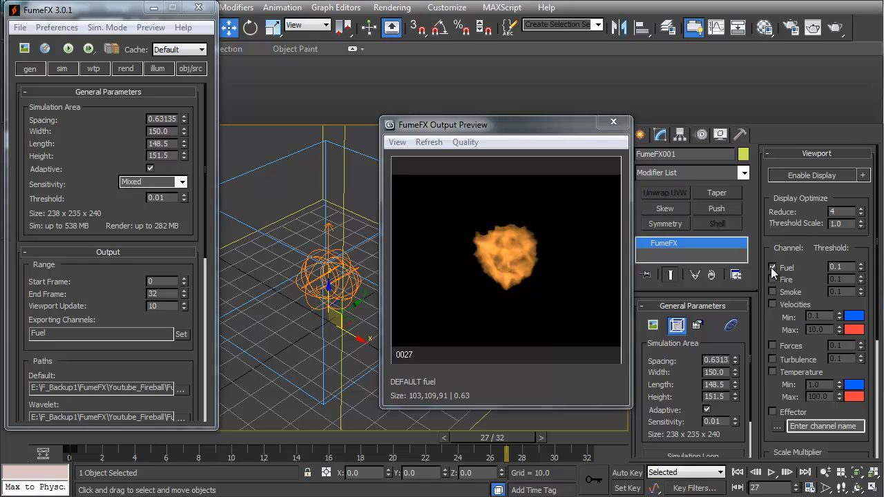
{"action": "left_click_drag", "start_coordinate": [490, 136], "coordinate": [609, 133]}
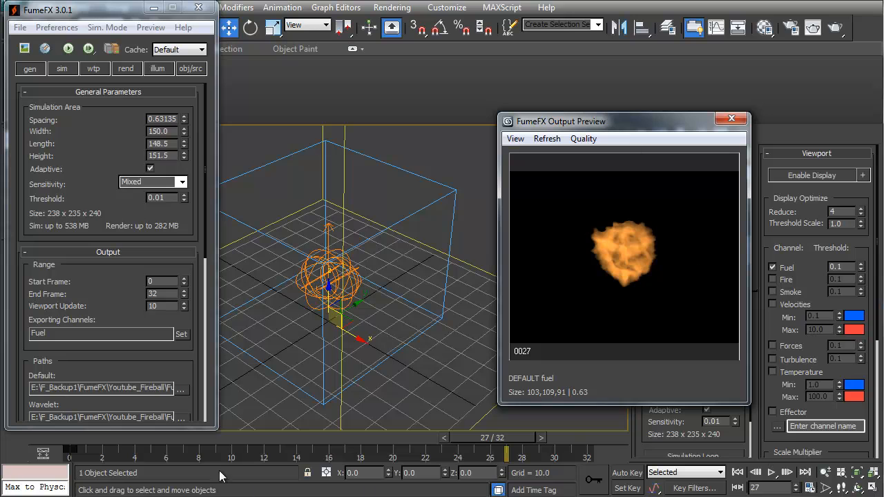
{"action": "left_click_drag", "start_coordinate": [504, 436], "coordinate": [328, 464]}
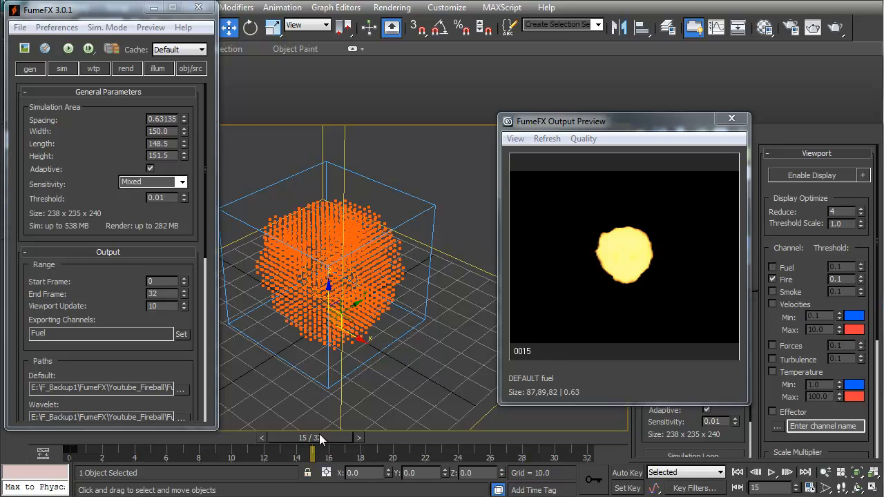
{"action": "left_click_drag", "start_coordinate": [240, 448], "coordinate": [487, 473]}
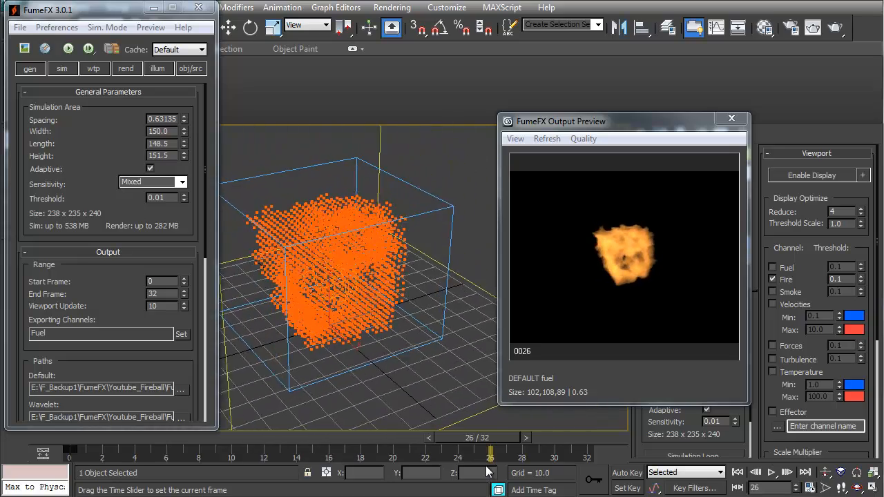
{"action": "key", "text": "w"}
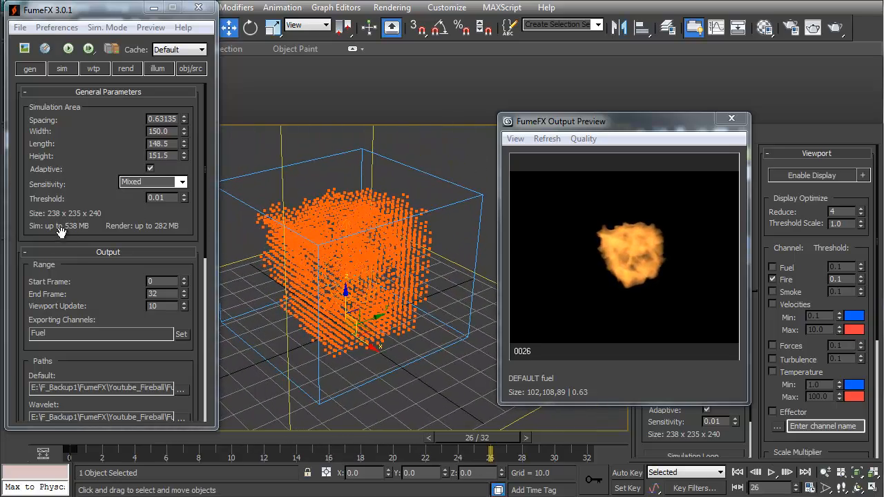
Set the simulation's vorticity to 0.3 and the simple source's Object's velocity to 0.25.
{"action": "left_click", "coordinate": [63, 68]}
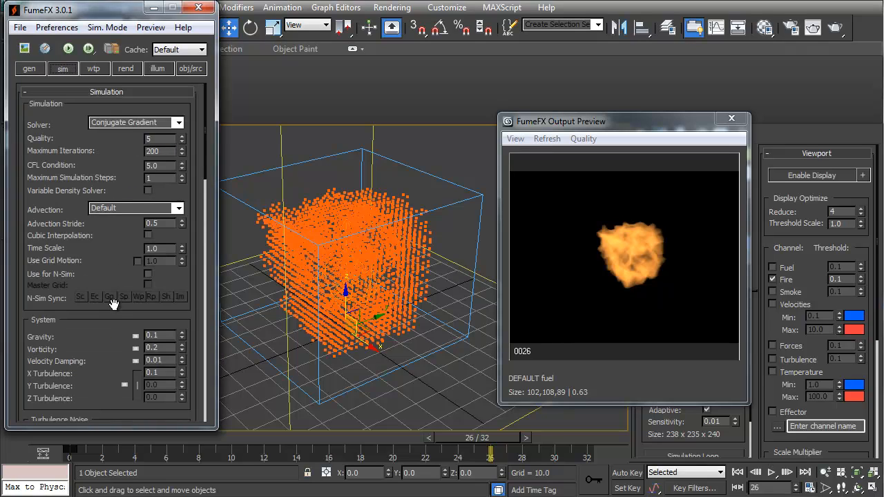
{"action": "scroll", "coordinate": [110, 276], "scroll_direction": "down", "scroll_amount": 5}
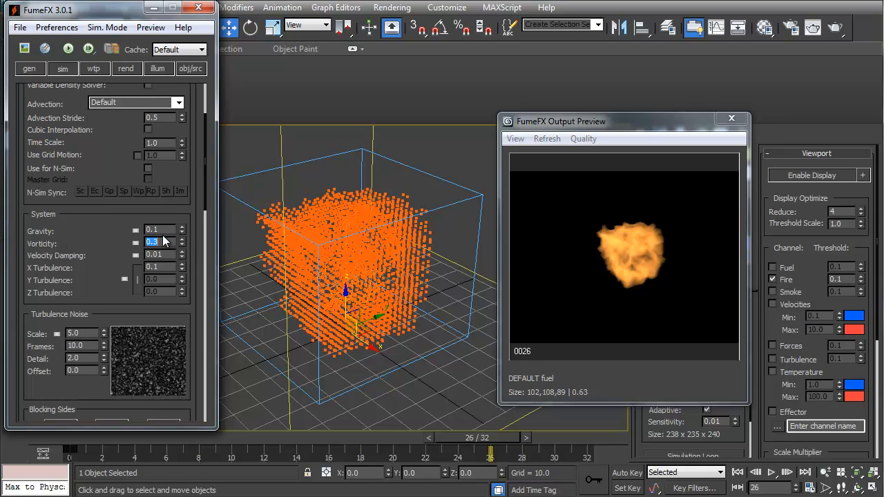
{"action": "scroll", "coordinate": [101, 303], "scroll_direction": "down", "scroll_amount": 4}
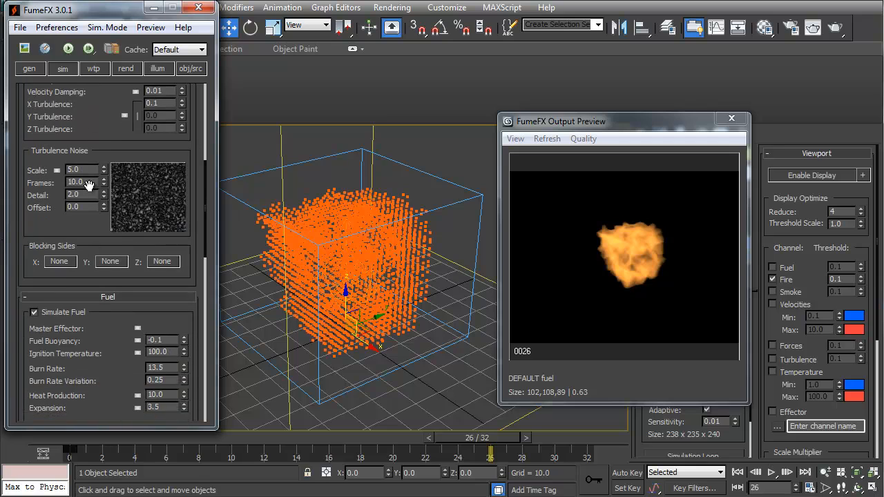
{"action": "left_click", "coordinate": [190, 68]}
{"action": "scroll", "coordinate": [87, 208], "scroll_direction": "down", "scroll_amount": 10}
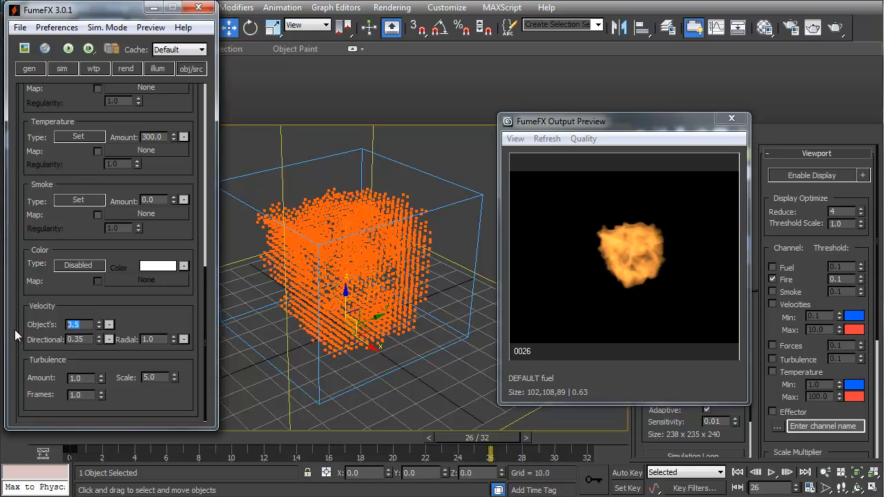
{"action": "type", "text": ".25"}
{"action": "key", "text": "Return"}
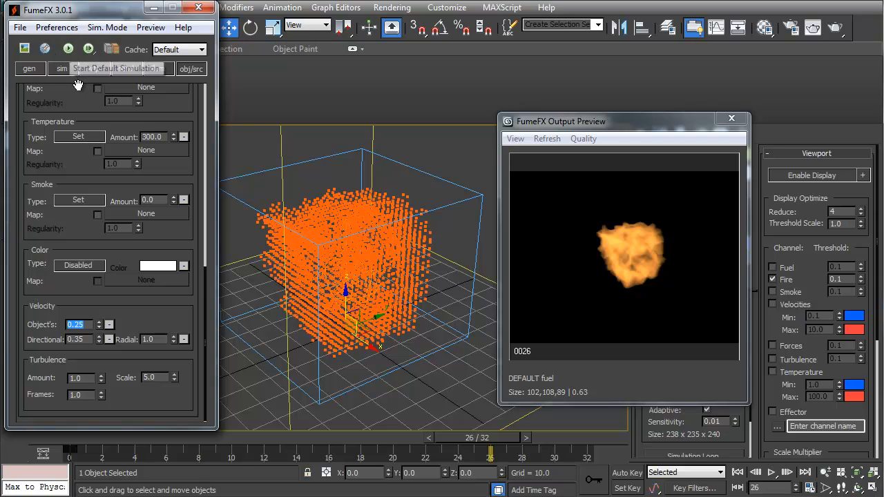
Set the grid spacing to 0.87135, rerun the simulation and scrub the output preview back to frame 0.
{"action": "left_click", "coordinate": [29, 69]}
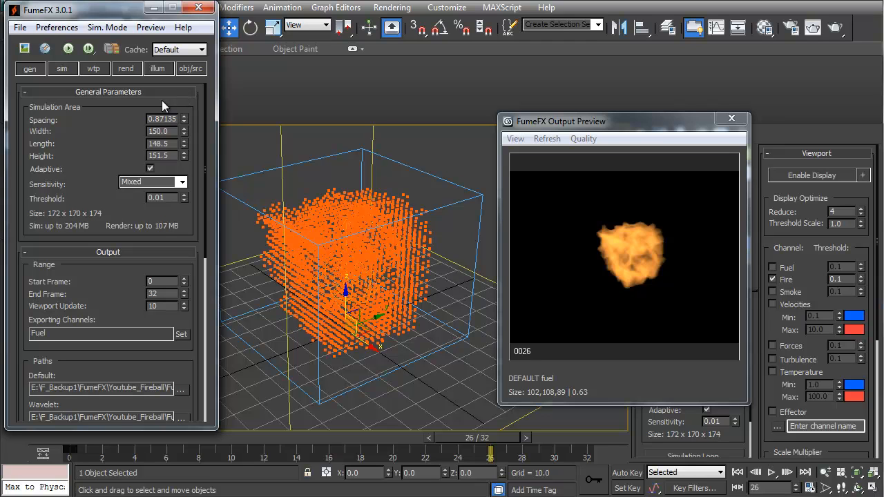
{"action": "left_click", "coordinate": [67, 49]}
{"action": "left_click_drag", "start_coordinate": [571, 120], "coordinate": [459, 106]}
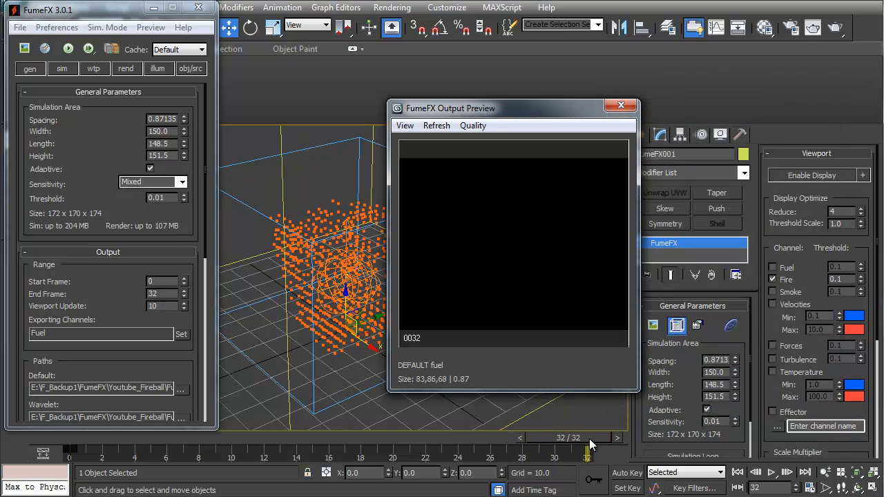
{"action": "left_click_drag", "start_coordinate": [583, 440], "coordinate": [83, 432]}
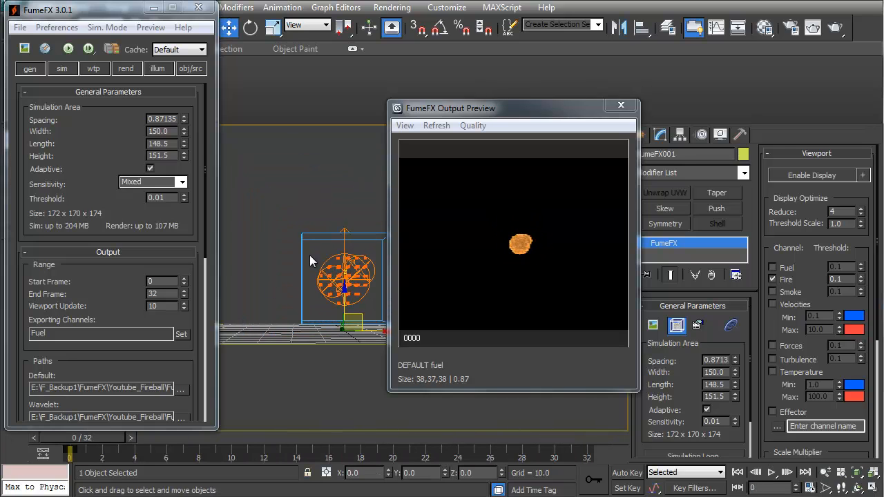
Select all three simple sources, raise them above the grid floor and rerun the simulation.
{"action": "left_click", "coordinate": [322, 205]}
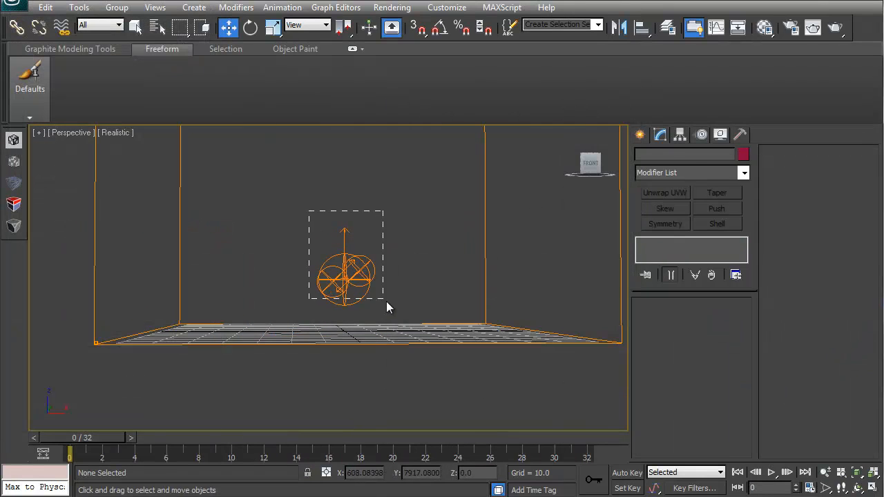
{"action": "key", "text": "ctrl+i"}
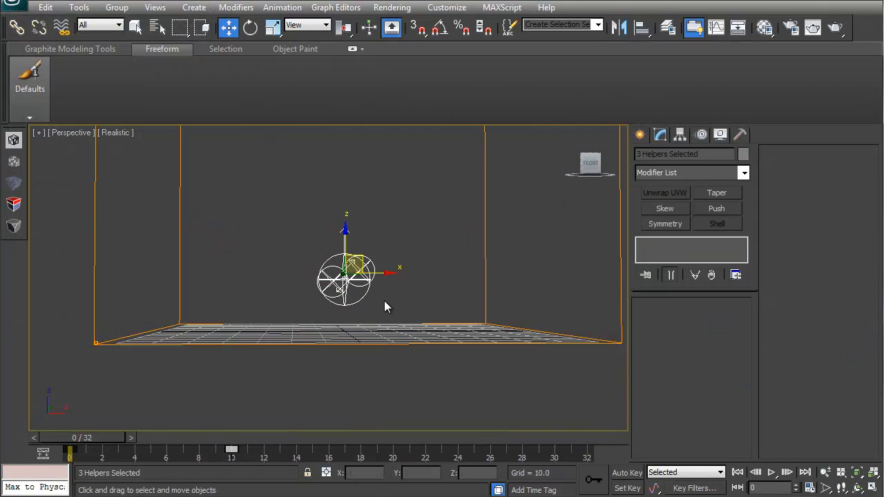
{"action": "middle_click_drag", "start_coordinate": [384, 301], "coordinate": [428, 341]}
{"action": "left_click_drag", "start_coordinate": [338, 355], "coordinate": [324, 204]}
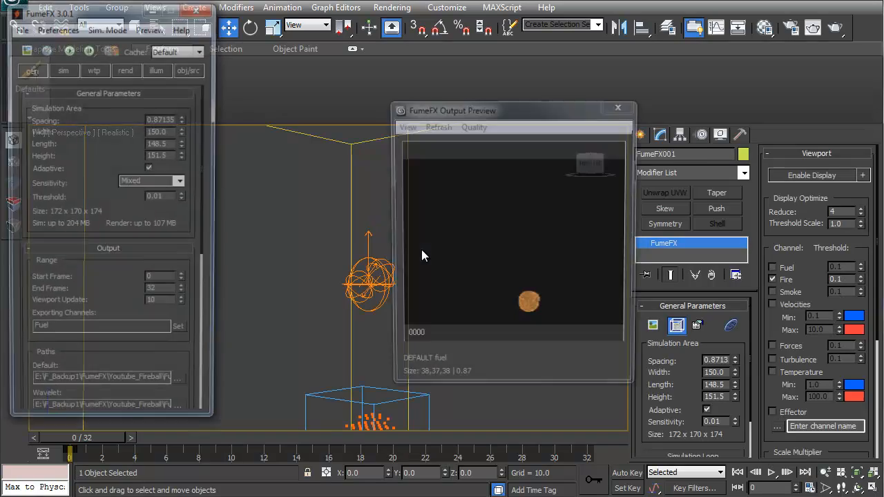
{"action": "left_click", "coordinate": [69, 49]}
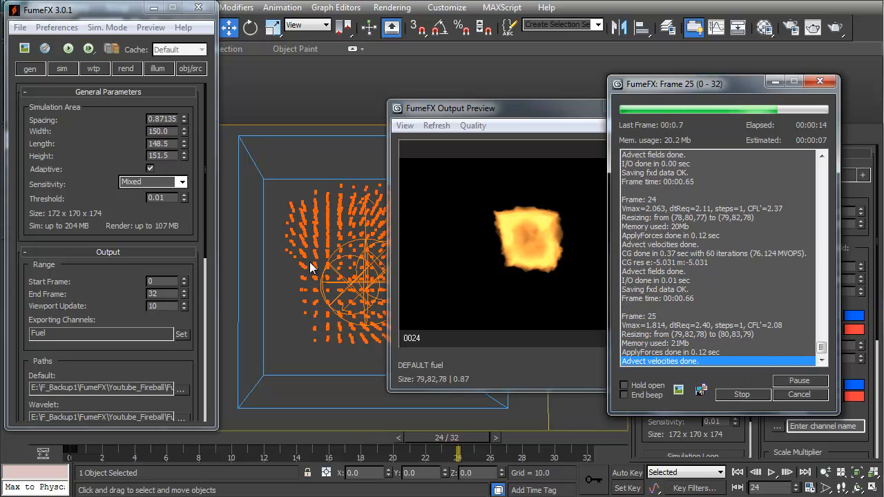
{"action": "left_click_drag", "start_coordinate": [487, 113], "coordinate": [611, 144]}
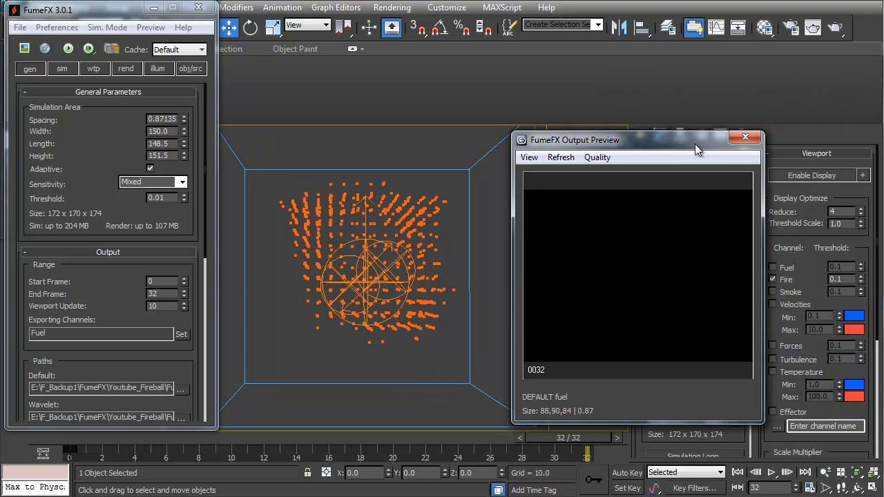
{"action": "left_click_drag", "start_coordinate": [695, 144], "coordinate": [525, 148]}
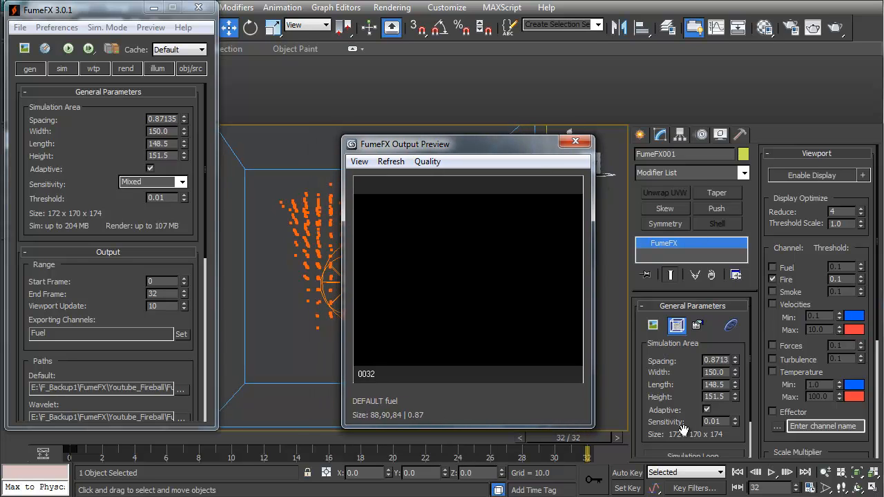
Set the adaptive grid's sensitivity to 0.1, rerun the simulation and move the output preview clear of the fireball.
{"action": "left_click_drag", "start_coordinate": [690, 387], "coordinate": [691, 344]}
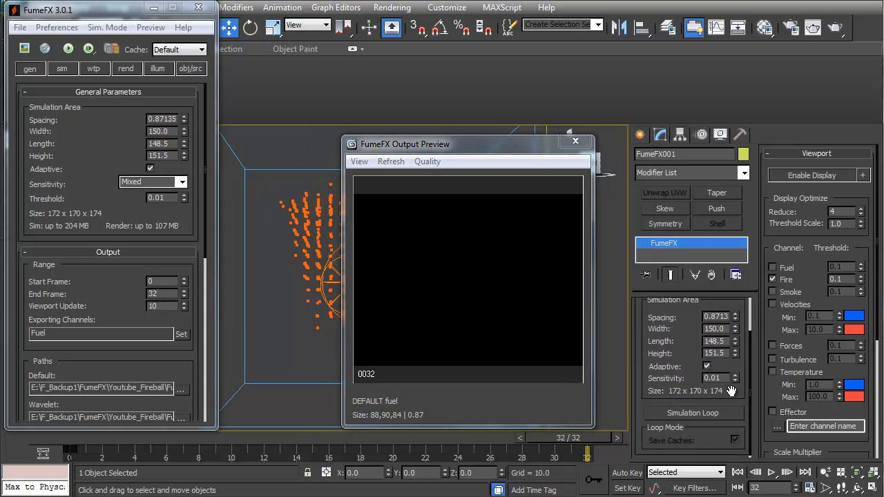
{"action": "left_click_drag", "start_coordinate": [714, 378], "coordinate": [731, 378]}
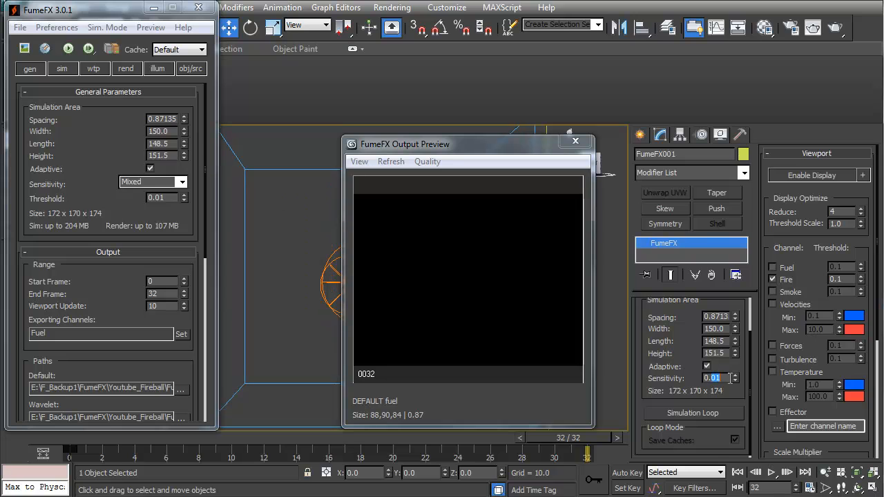
{"action": "left_click", "coordinate": [67, 48]}
{"action": "left_click_drag", "start_coordinate": [435, 148], "coordinate": [605, 138]}
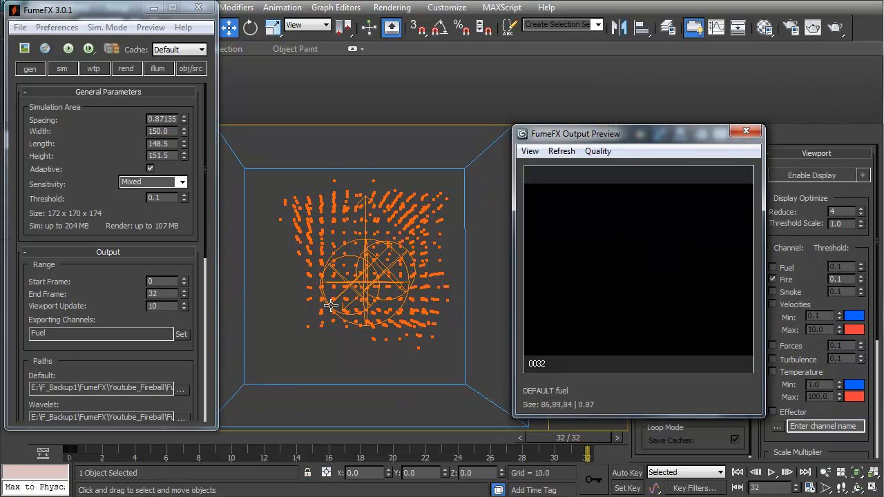
Scrub the new simulation, check how FFX Simple Src003 changes over time, and examine the fireball from another angle back to frame 0.
{"action": "left_click_drag", "start_coordinate": [584, 439], "coordinate": [209, 446]}
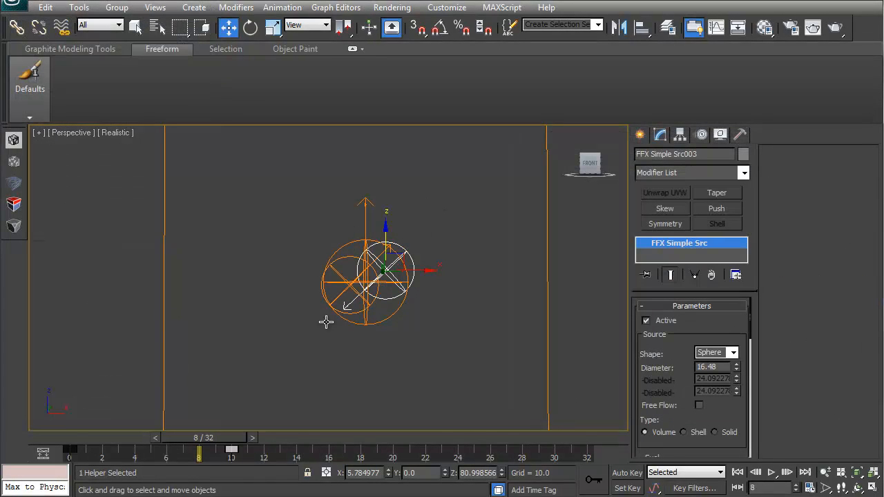
{"action": "left_click_drag", "start_coordinate": [202, 428], "coordinate": [259, 441]}
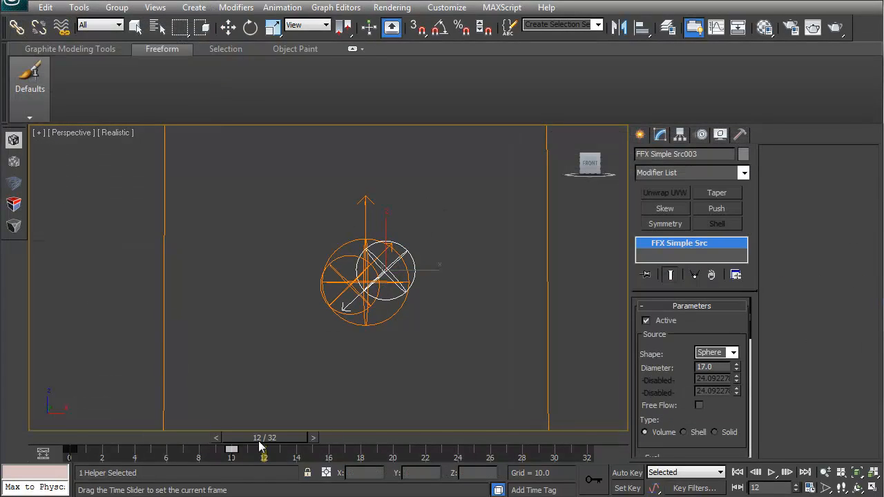
{"action": "left_click_drag", "start_coordinate": [422, 459], "coordinate": [411, 458]}
{"action": "key", "text": "w"}
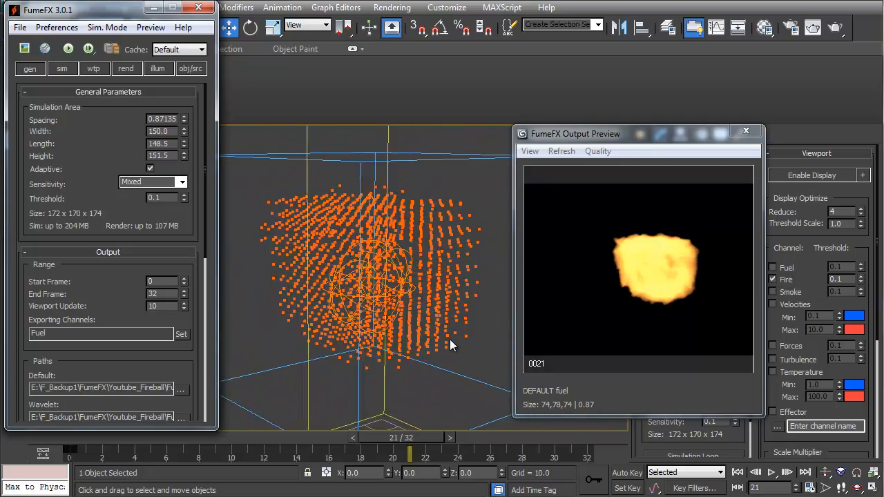
{"action": "middle_click_drag", "start_coordinate": [450, 339], "coordinate": [412, 422], "text": "alt"}
{"action": "left_click_drag", "start_coordinate": [411, 440], "coordinate": [84, 438]}
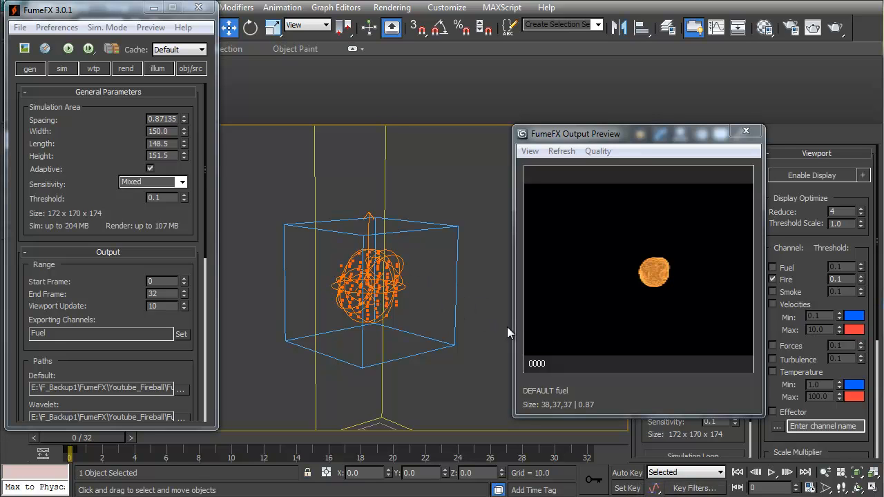
Close the output preview and bring up the Standard Primitives for creating geometry inside the grid.
{"action": "left_click", "coordinate": [746, 132]}
{"action": "middle_click_drag", "start_coordinate": [405, 362], "coordinate": [465, 300]}
{"action": "left_click", "coordinate": [640, 135]}
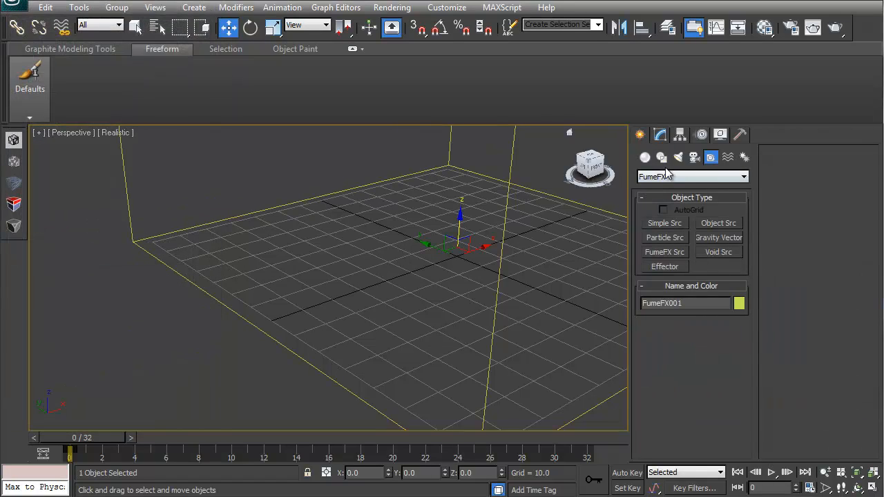
{"action": "left_click", "coordinate": [645, 158]}
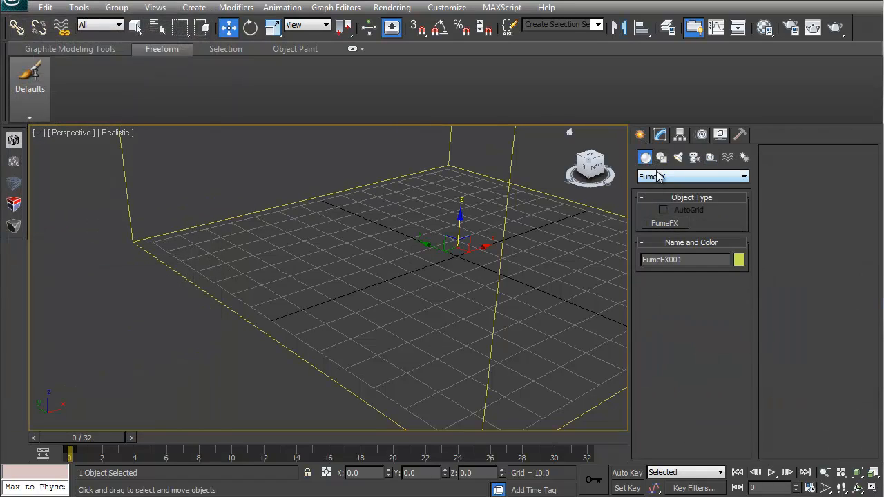
{"action": "left_click", "coordinate": [691, 177]}
{"action": "left_click", "coordinate": [667, 189]}
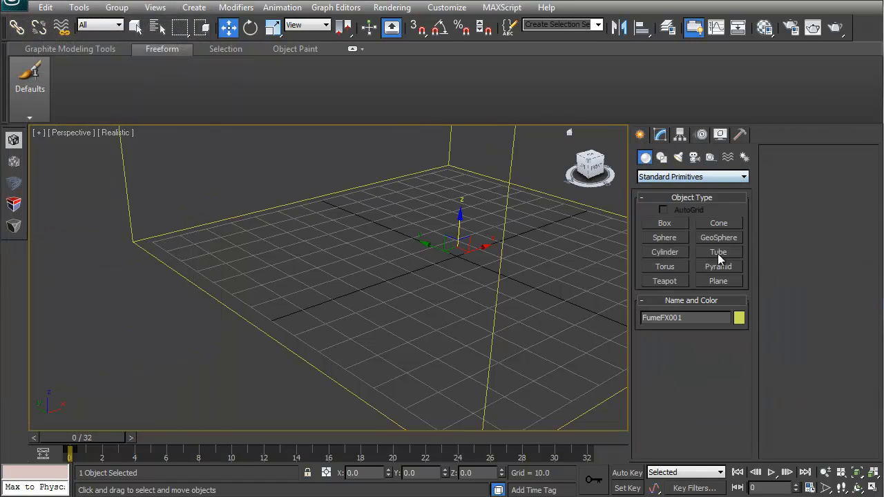
Create a 5 × 5 × 5 box at the centre of the grid and zero its Y position.
{"action": "left_click", "coordinate": [666, 225]}
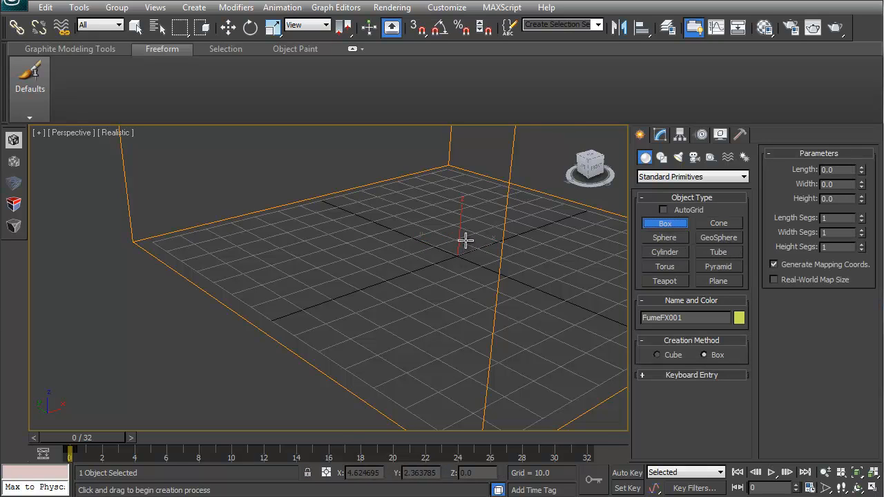
{"action": "left_click_drag", "start_coordinate": [465, 241], "coordinate": [457, 245]}
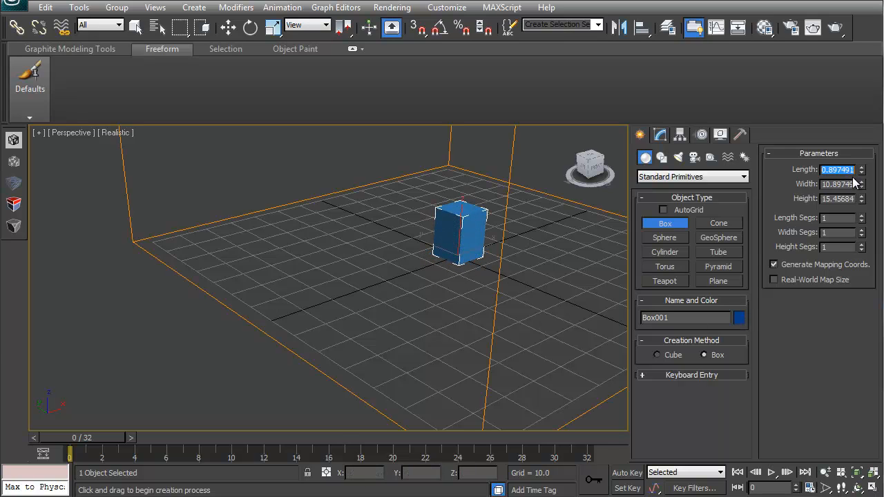
{"action": "type", "text": "5"}
{"action": "key", "text": "Tab"}
{"action": "type", "text": "5"}
{"action": "key", "text": "Tab"}
{"action": "type", "text": "5"}
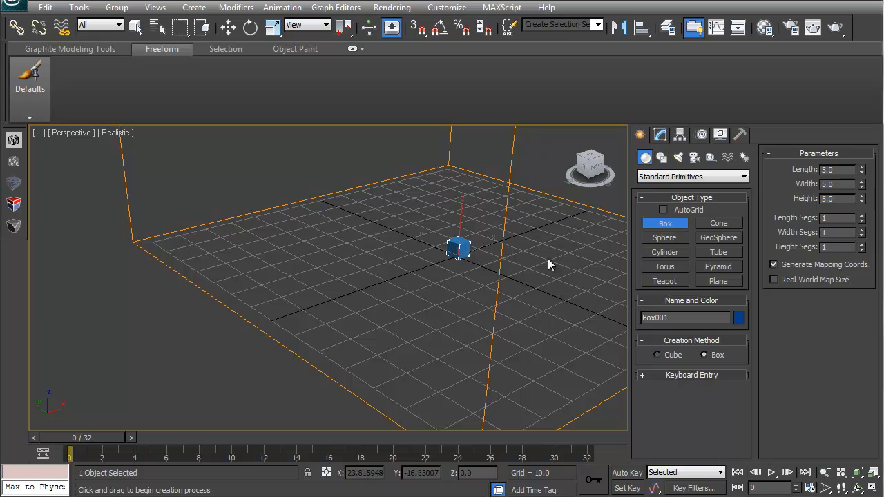
{"action": "type", "text": "w"}
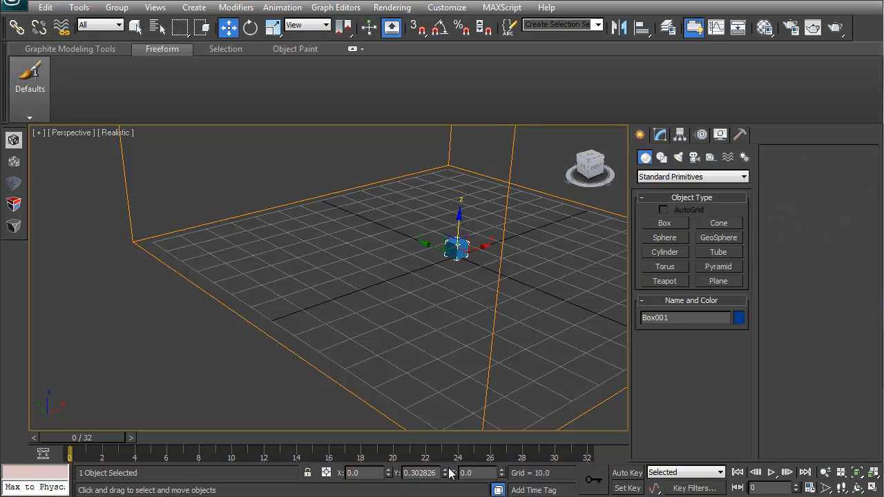
{"action": "right_click", "coordinate": [446, 473]}
Link the three FumeFX simple source helpers to the small box as their parent.
{"action": "middle_click_drag", "start_coordinate": [455, 259], "coordinate": [478, 299]}
{"action": "scroll", "coordinate": [408, 333], "scroll_direction": "down", "scroll_amount": 5}
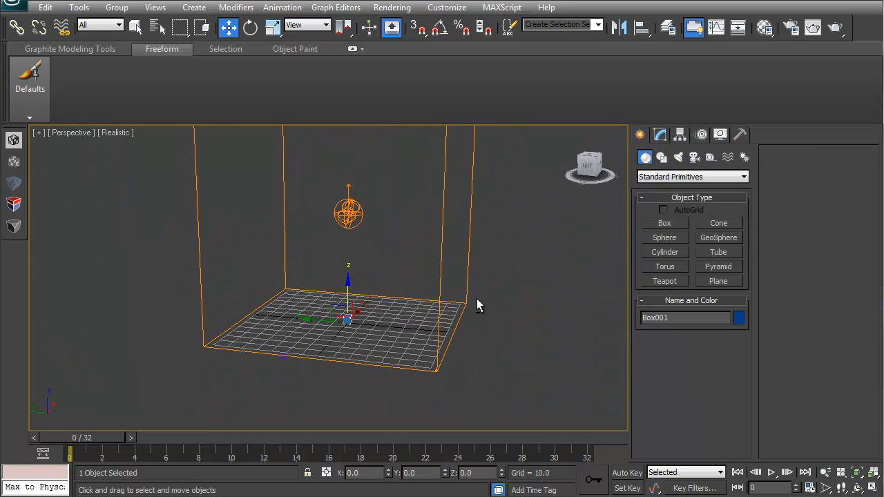
{"action": "left_click_drag", "start_coordinate": [327, 177], "coordinate": [377, 241]}
{"action": "middle_click_drag", "start_coordinate": [384, 304], "coordinate": [437, 233]}
{"action": "scroll", "coordinate": [437, 242], "scroll_direction": "up", "scroll_amount": 5}
{"action": "middle_click_drag", "start_coordinate": [438, 268], "coordinate": [449, 235], "text": "alt"}
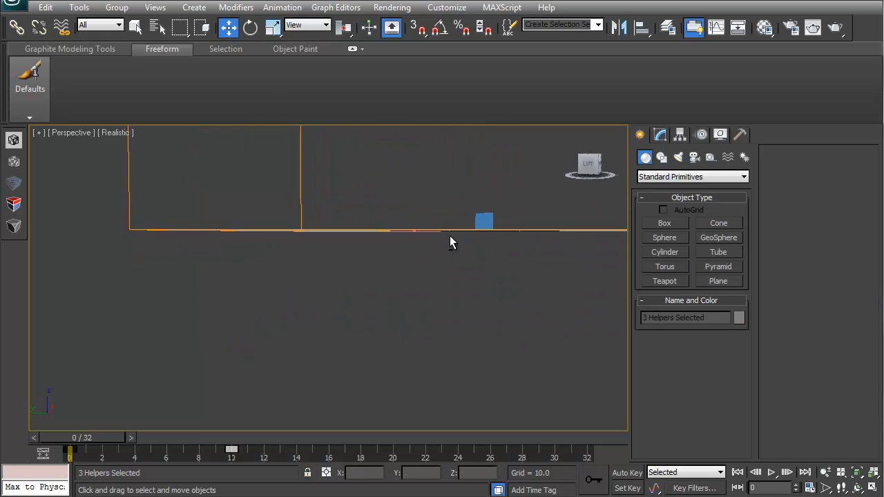
{"action": "middle_click_drag", "start_coordinate": [442, 188], "coordinate": [395, 246], "text": "alt"}
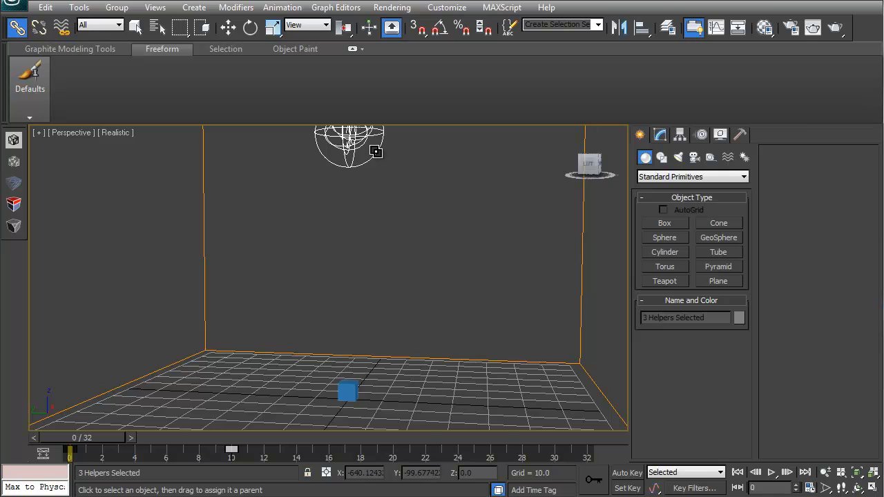
Animate the box with Auto Key, rotating it about -180 degrees around Z at frame 10.
{"action": "key", "text": "e"}
{"action": "left_click", "coordinate": [347, 393]}
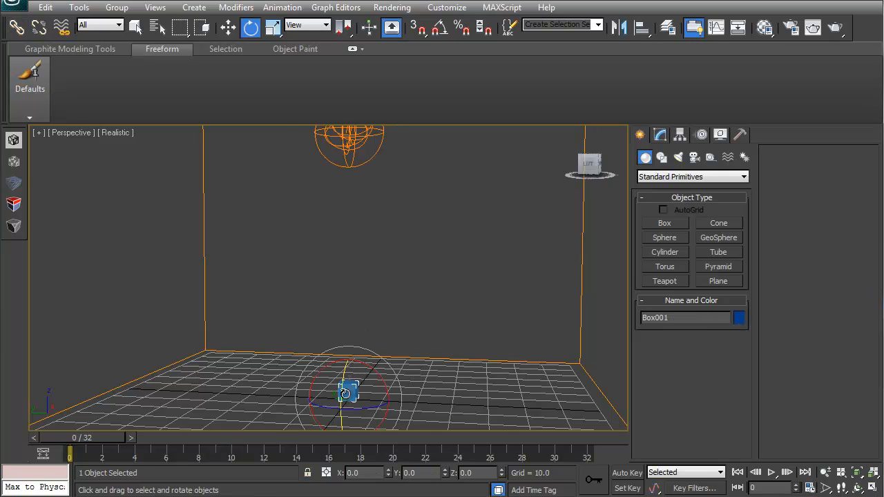
{"action": "left_click_drag", "start_coordinate": [90, 437], "coordinate": [242, 438]}
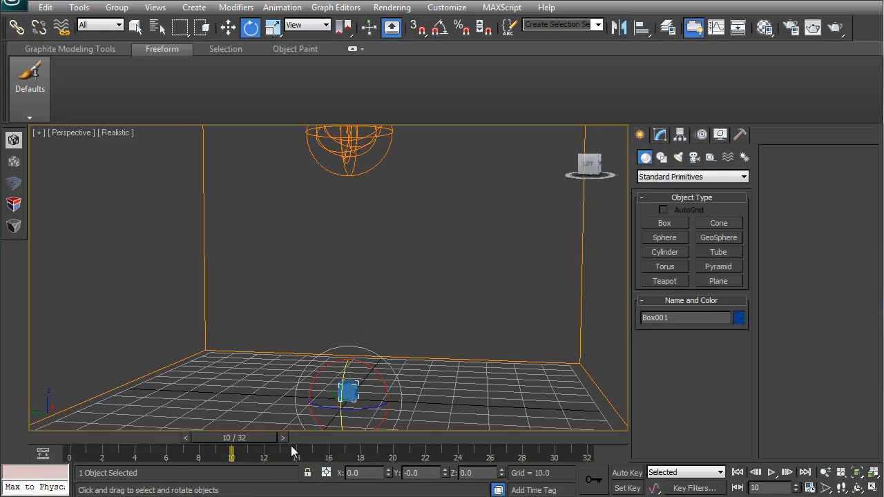
{"action": "left_click", "coordinate": [626, 473]}
{"action": "left_click_drag", "start_coordinate": [364, 404], "coordinate": [128, 412]}
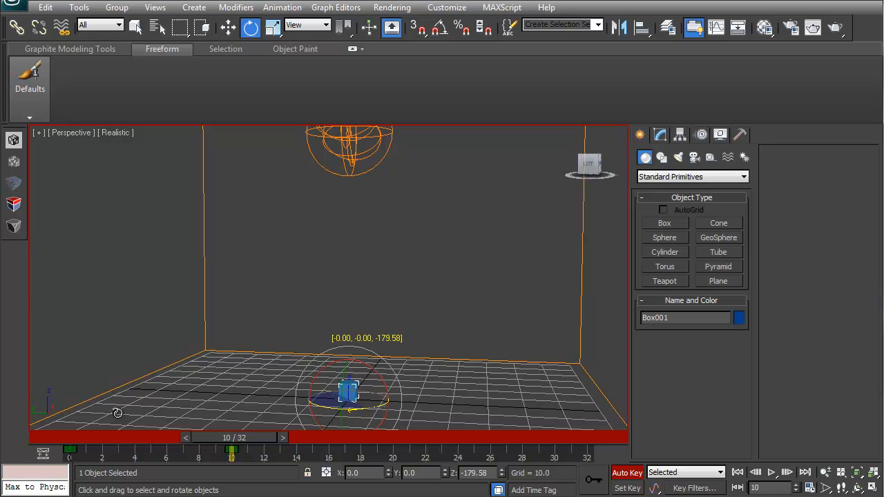
{"action": "middle_click_drag", "start_coordinate": [438, 356], "coordinate": [401, 337]}
{"action": "scroll", "coordinate": [401, 338], "scroll_direction": "down", "scroll_amount": 5}
{"action": "middle_click_drag", "start_coordinate": [384, 301], "coordinate": [406, 348], "text": "alt"}
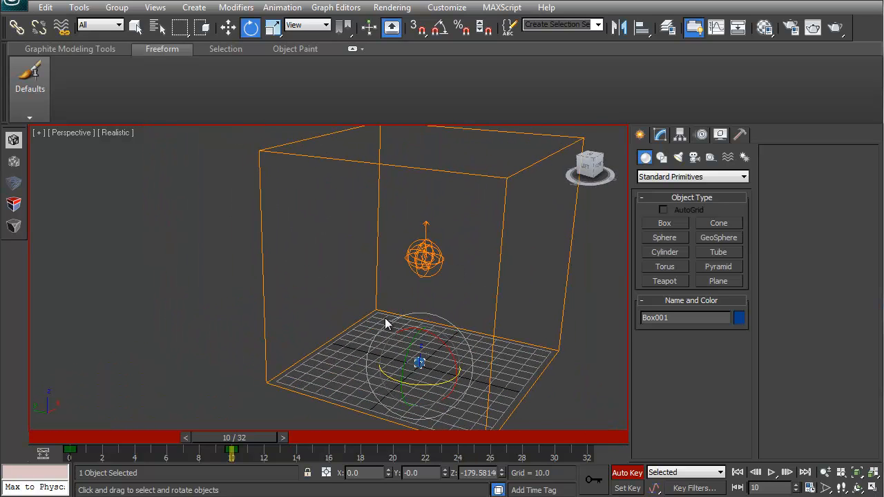
{"action": "middle_click_drag", "start_coordinate": [454, 326], "coordinate": [417, 305]}
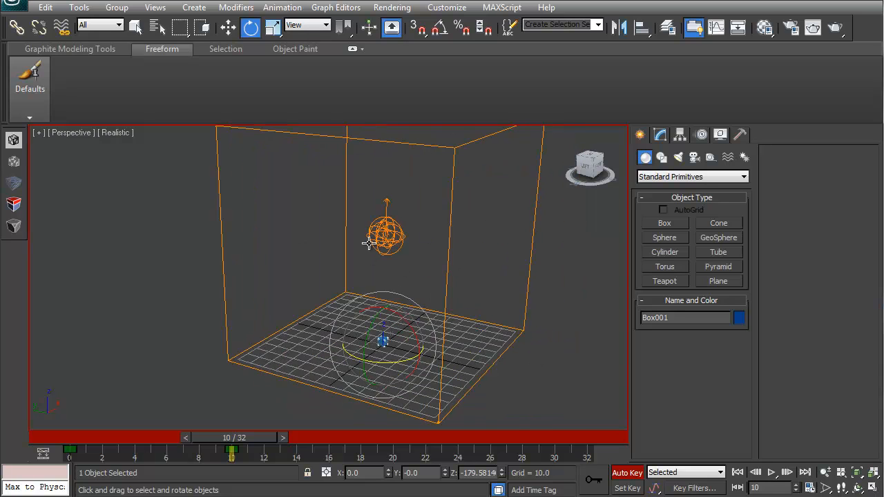
{"action": "middle_click_drag", "start_coordinate": [369, 243], "coordinate": [397, 283]}
{"action": "left_click", "coordinate": [626, 474]}
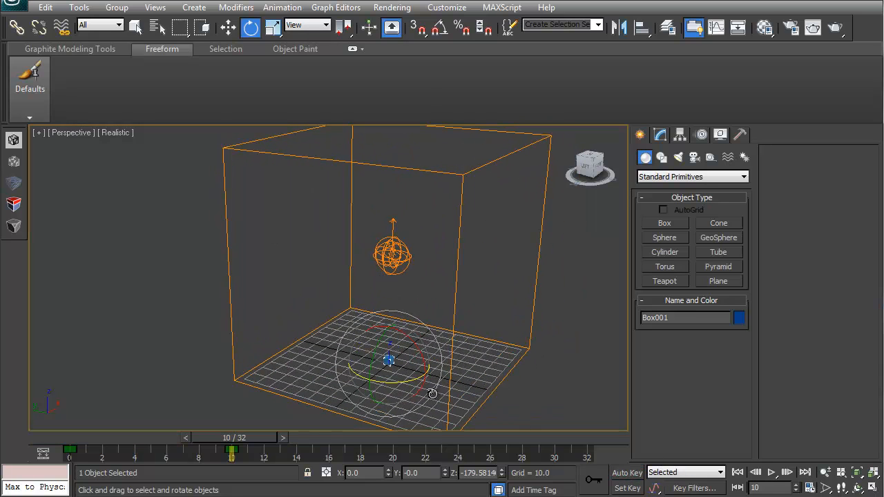
Make the box non-renderable in its object properties.
{"action": "right_click", "coordinate": [399, 362]}
{"action": "left_click", "coordinate": [456, 441]}
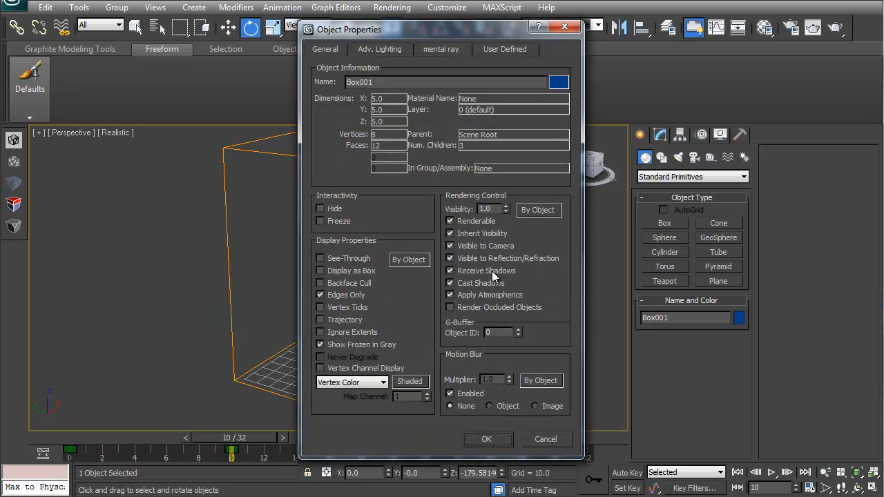
{"action": "left_click", "coordinate": [450, 221]}
{"action": "left_click", "coordinate": [486, 440]}
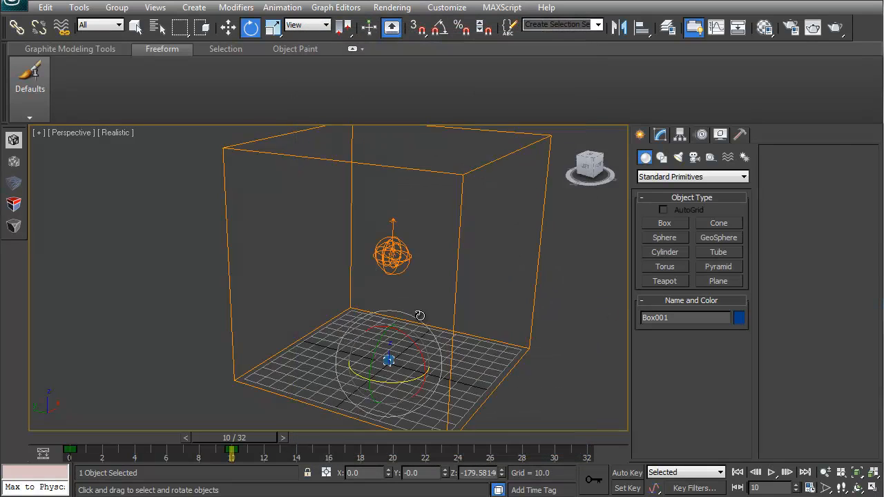
Run the FumeFX container's default simulation for frames 0 to 32 with the output preview shown.
{"action": "scroll", "coordinate": [408, 294], "scroll_direction": "down", "scroll_amount": 3}
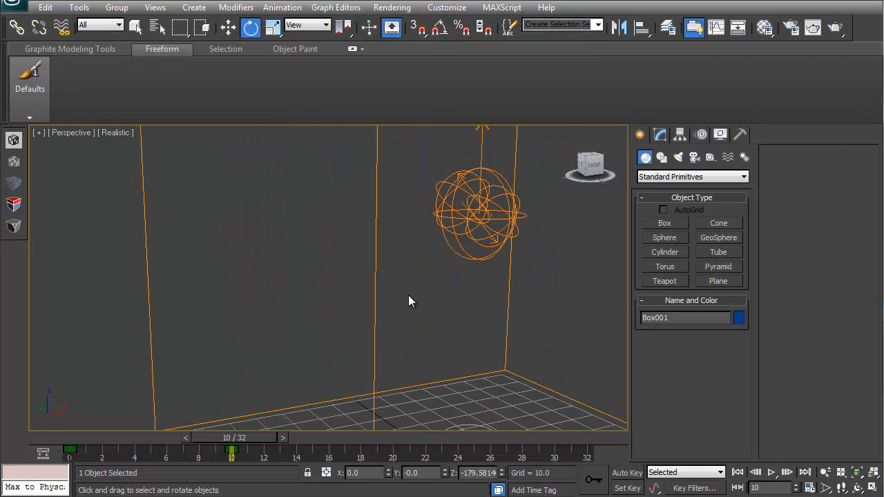
{"action": "middle_click_drag", "start_coordinate": [501, 279], "coordinate": [478, 282], "text": "alt"}
{"action": "left_click_drag", "start_coordinate": [470, 272], "coordinate": [420, 315]}
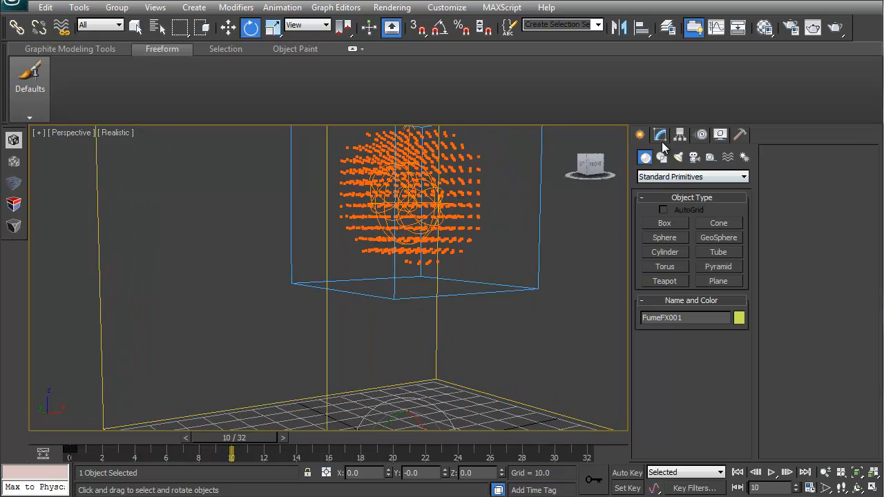
{"action": "left_click", "coordinate": [661, 141]}
{"action": "left_click", "coordinate": [68, 49]}
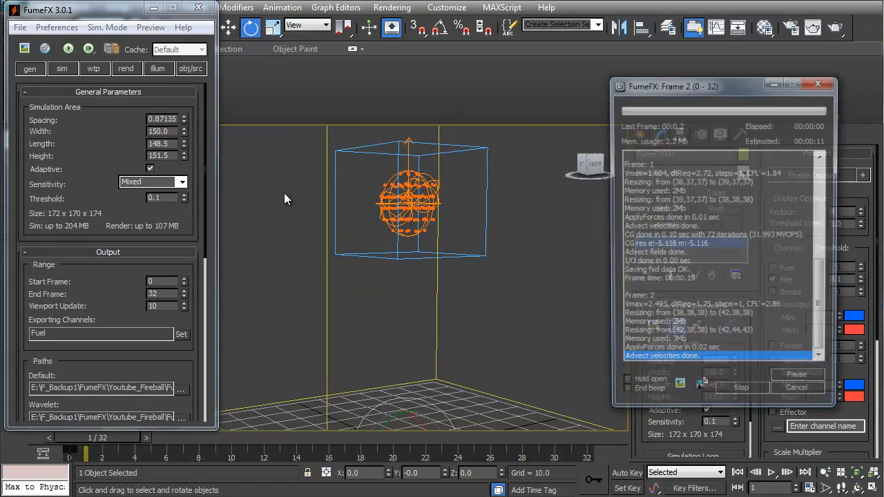
{"action": "left_click", "coordinate": [45, 49]}
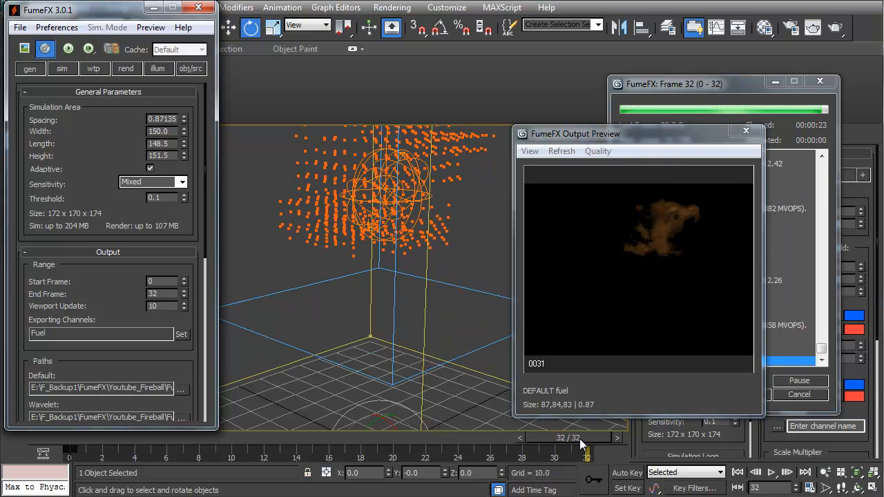
Scrub through the simulated frames and examine how the fire develops in the viewport and output preview.
{"action": "left_click_drag", "start_coordinate": [592, 442], "coordinate": [97, 471]}
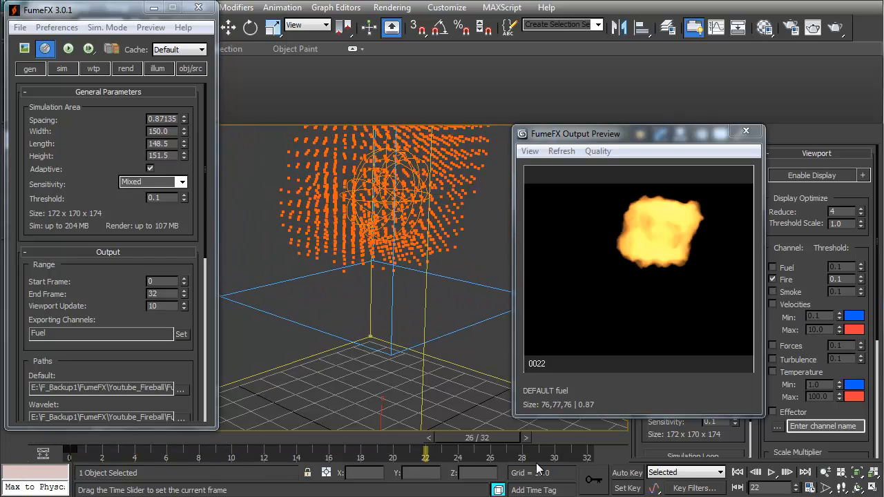
{"action": "key", "text": "e"}
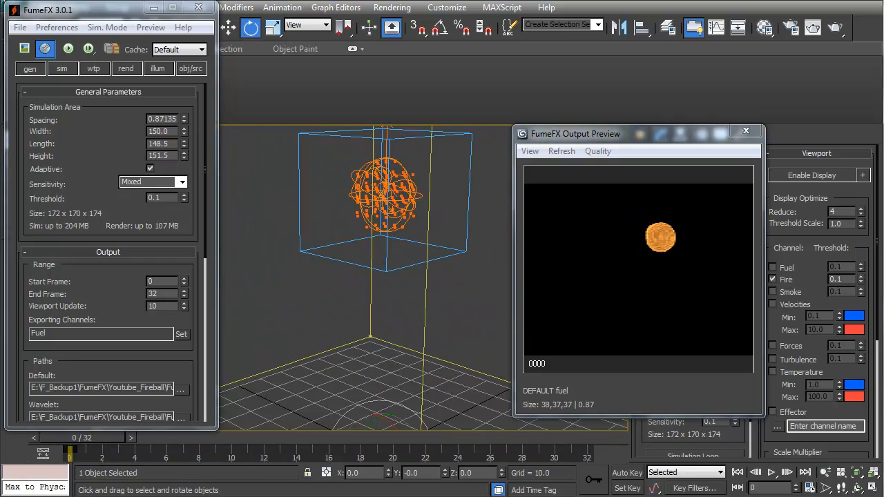
{"action": "mouse_move", "coordinate": [414, 297]}
{"action": "middle_mouse_down"}
{"action": "mouse_move", "coordinate": [447, 311]}
{"action": "mouse_move", "coordinate": [417, 302]}
{"action": "mouse_move", "coordinate": [425, 300]}
{"action": "middle_mouse_up"}
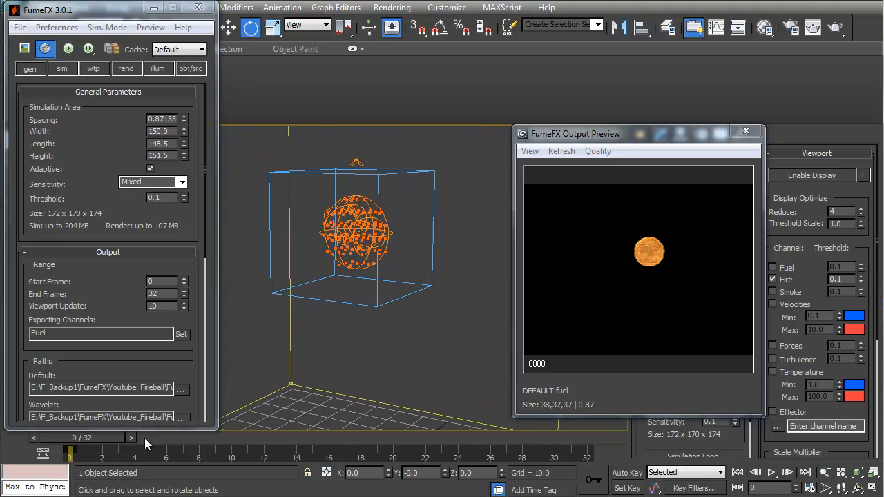
{"action": "left_click_drag", "start_coordinate": [96, 436], "coordinate": [29, 451]}
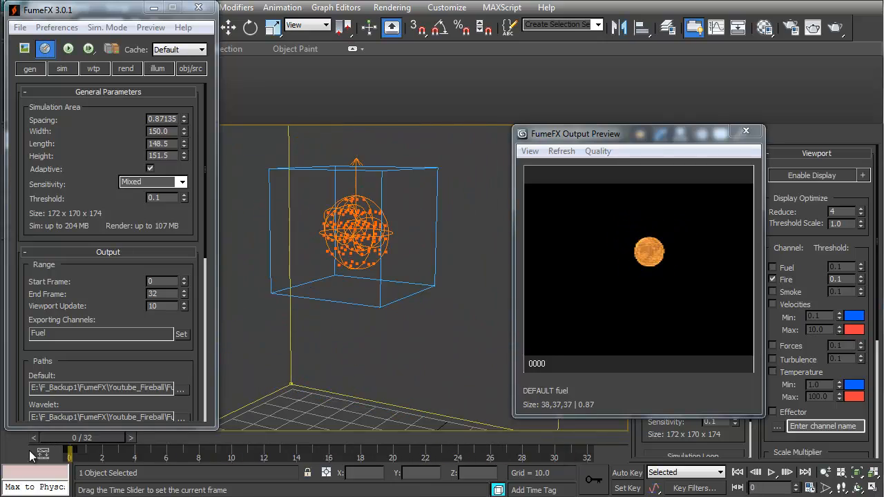
{"action": "left_click_drag", "start_coordinate": [101, 455], "coordinate": [312, 453]}
{"action": "key", "text": "e"}
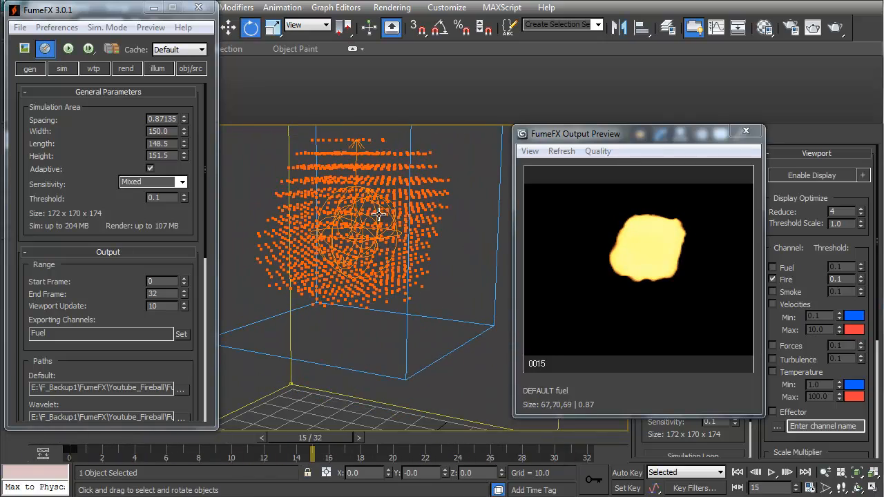
Set the diameter of FFX Simple Src003 to 34.34 at frame 10 with Auto Key.
{"action": "left_click", "coordinate": [388, 205]}
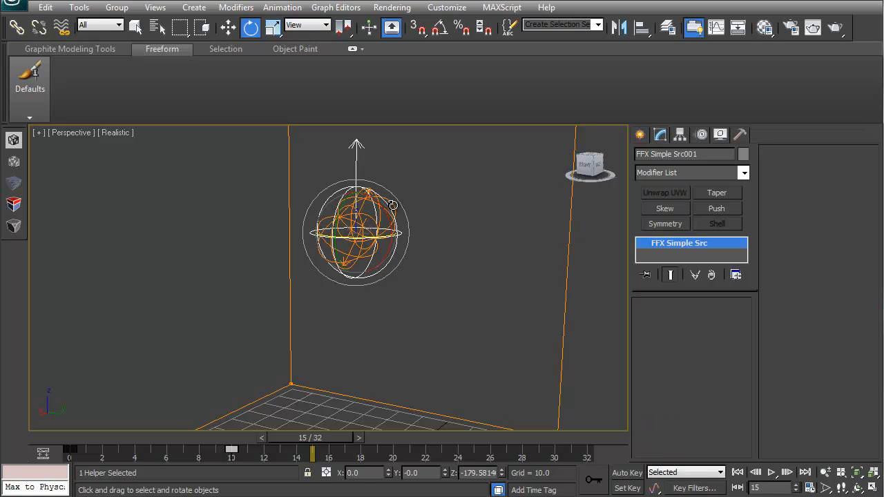
{"action": "left_click_drag", "start_coordinate": [290, 450], "coordinate": [267, 449]}
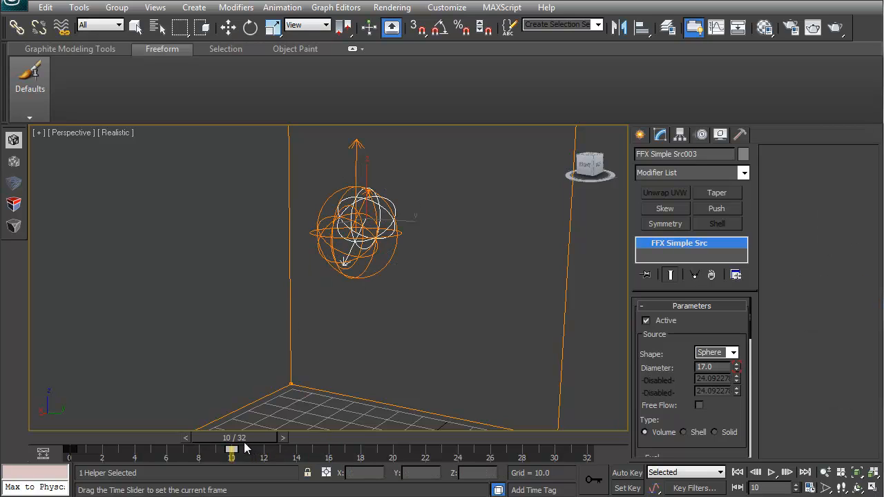
{"action": "key", "text": "e"}
{"action": "left_click", "coordinate": [626, 474]}
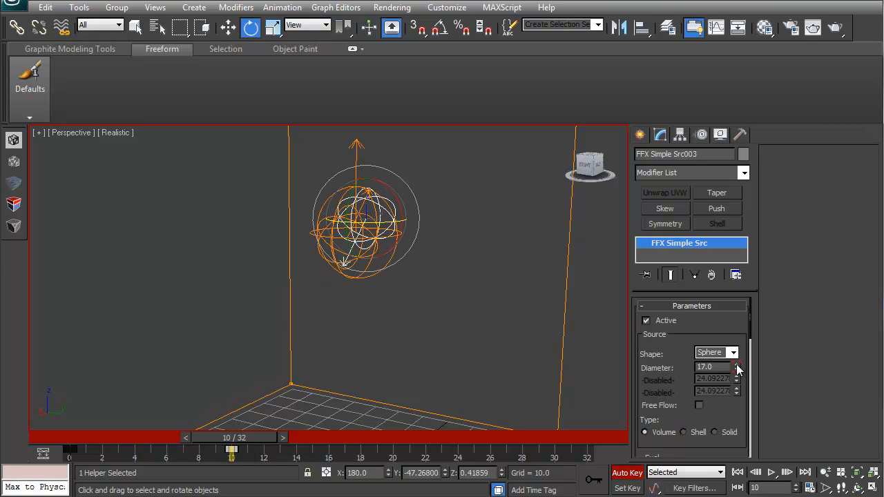
{"action": "left_click_drag", "start_coordinate": [737, 370], "coordinate": [739, 300]}
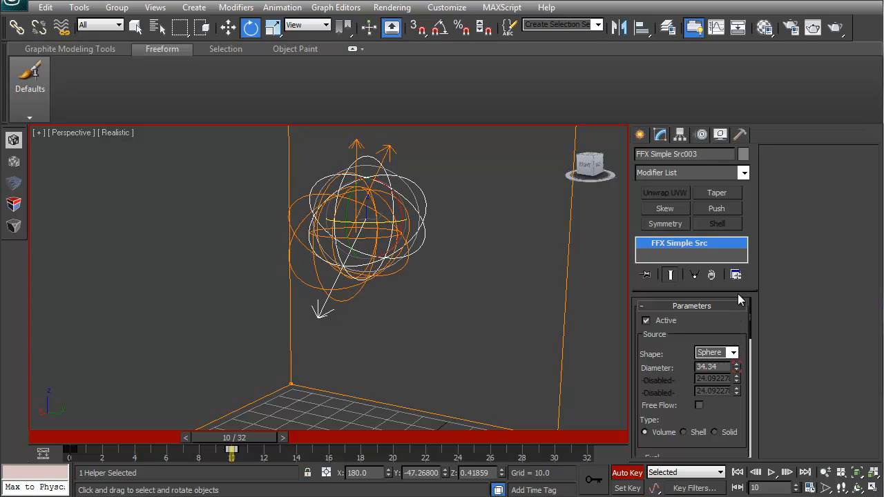
{"action": "left_click", "coordinate": [626, 474]}
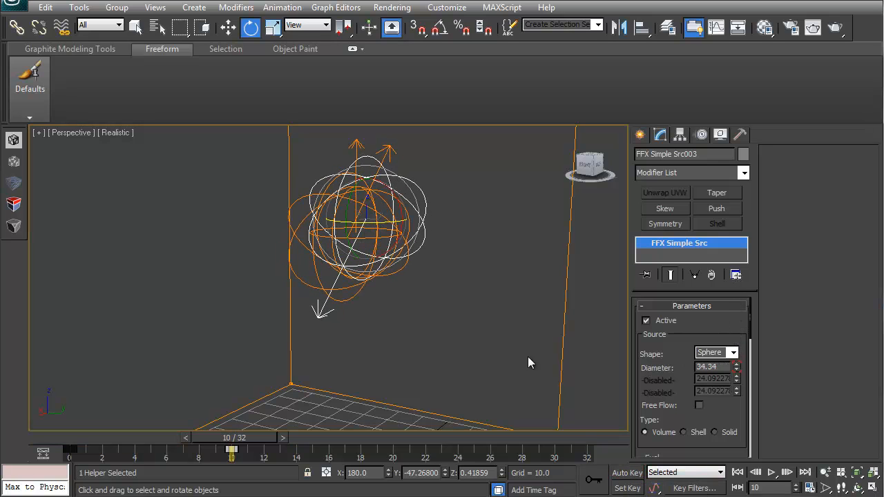
Rerun the FumeFX simulation for frames 0 to 32, review the result around frame 26, and close the output preview.
{"action": "left_click_drag", "start_coordinate": [549, 331], "coordinate": [577, 374]}
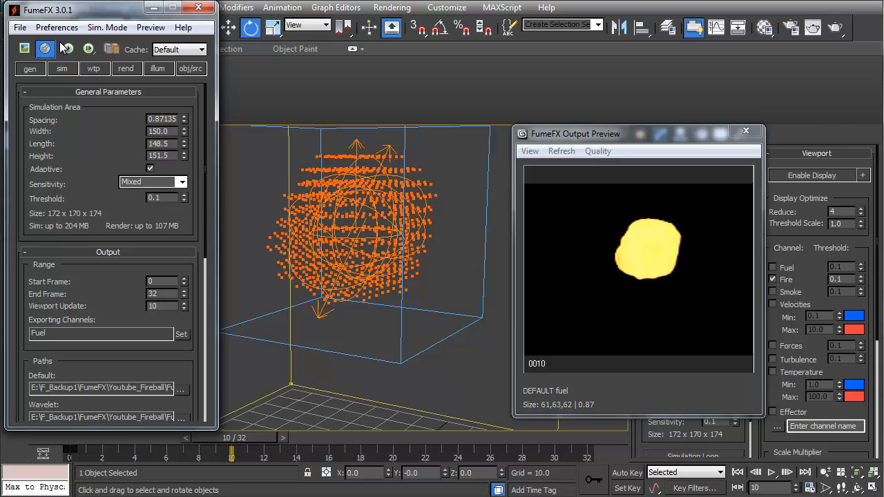
{"action": "left_click", "coordinate": [67, 48]}
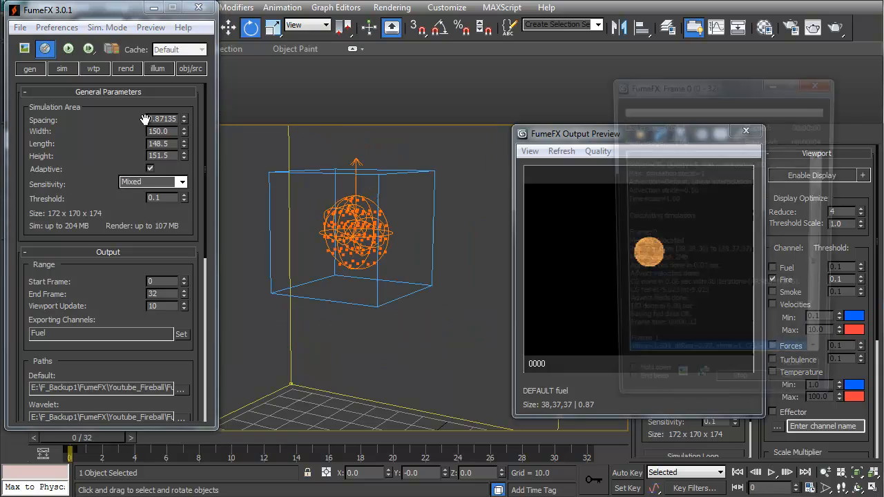
{"action": "left_click", "coordinate": [546, 137]}
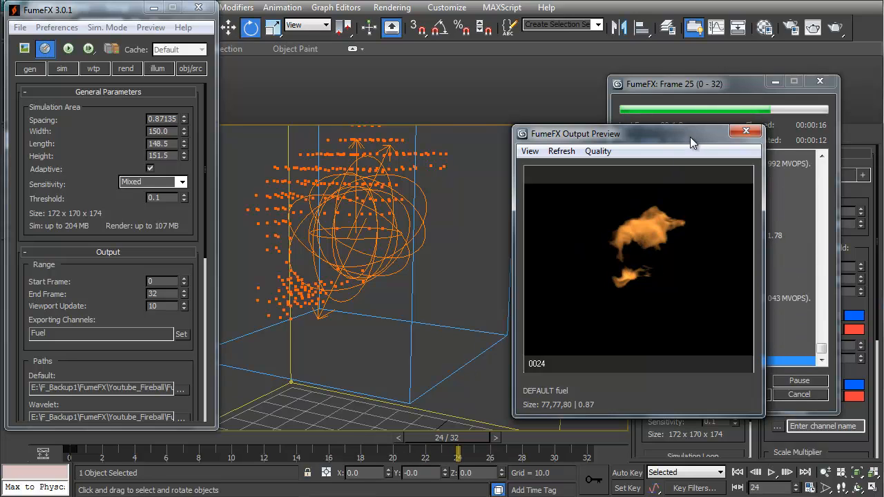
{"action": "left_click_drag", "start_coordinate": [690, 137], "coordinate": [530, 115]}
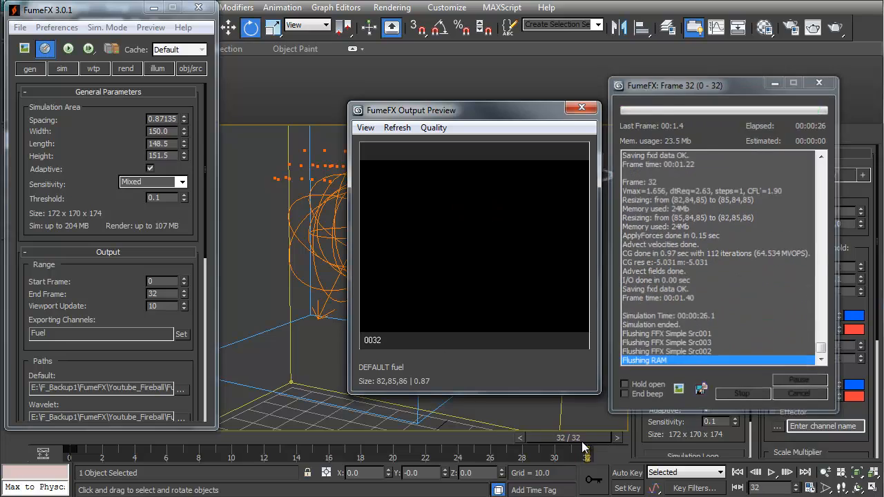
{"action": "left_click_drag", "start_coordinate": [553, 438], "coordinate": [488, 453]}
{"action": "left_click", "coordinate": [582, 109]}
Delete the simple sources FFX Simple Src002 and FFX Simple Src003, leaving only the upright source in the container.
{"action": "middle_click_drag", "start_coordinate": [423, 257], "coordinate": [311, 315], "text": "alt"}
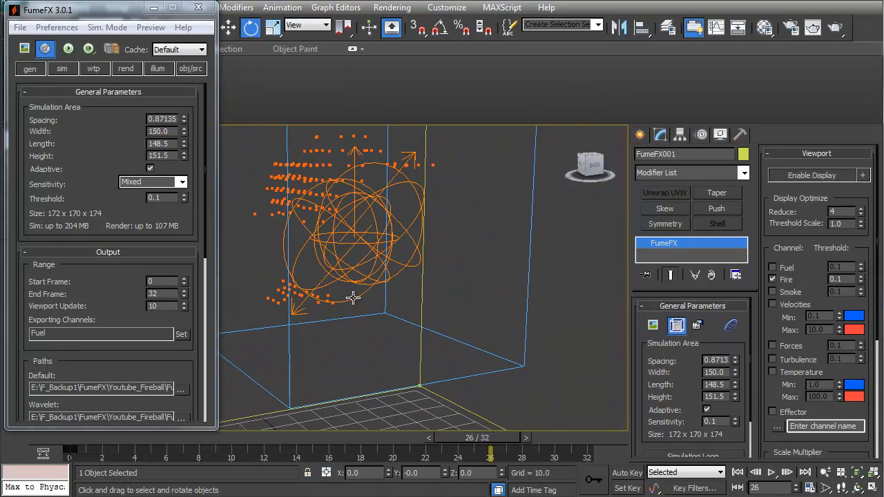
{"action": "left_click", "coordinate": [352, 298]}
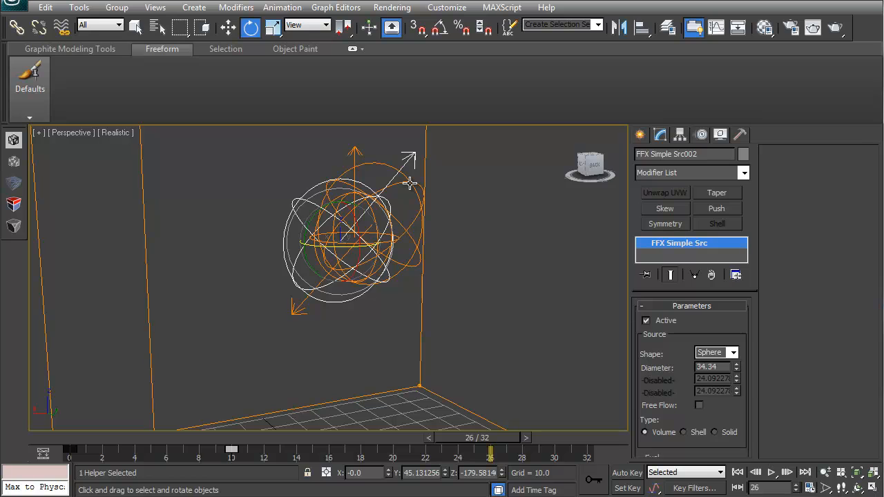
{"action": "left_click", "coordinate": [410, 183], "text": "ctrl"}
{"action": "left_click", "coordinate": [430, 218]}
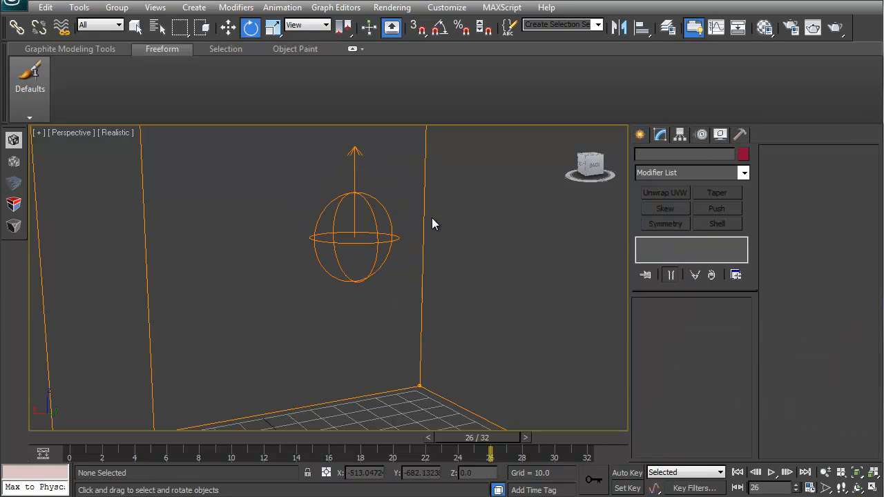
Run the FumeFX container's default simulation for frames 0 to 32 with only the remaining source, showing the output preview.
{"action": "left_click", "coordinate": [418, 160]}
{"action": "left_click", "coordinate": [67, 53]}
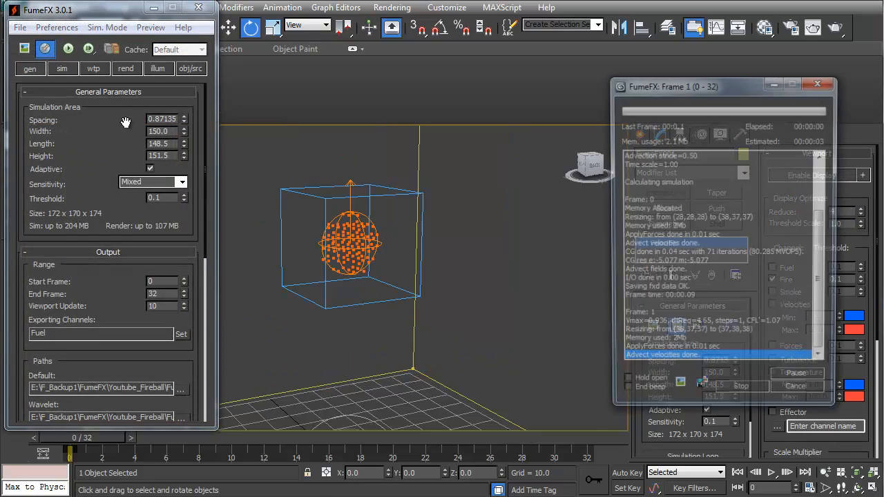
{"action": "left_click", "coordinate": [24, 49]}
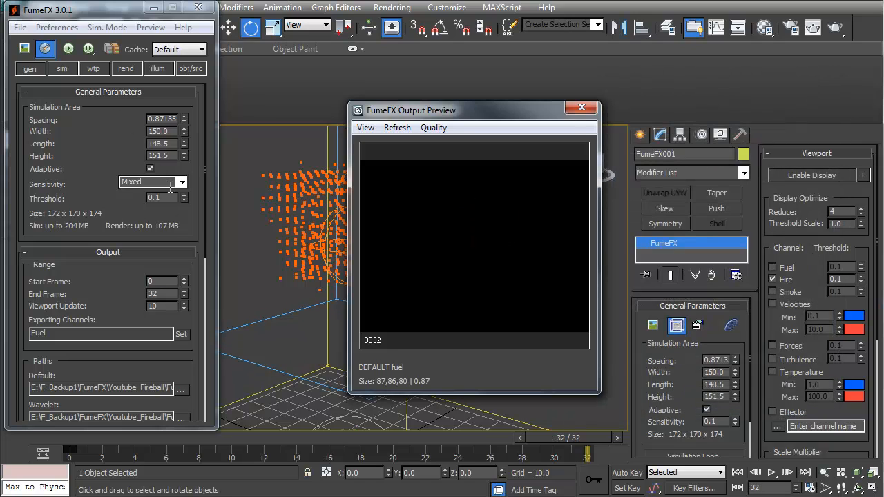
Set the container's simulation gravity to 0.25 and rerun the simulation for frames 0 to 32.
{"action": "left_click", "coordinate": [61, 69]}
{"action": "left_click_drag", "start_coordinate": [105, 345], "coordinate": [155, 314]}
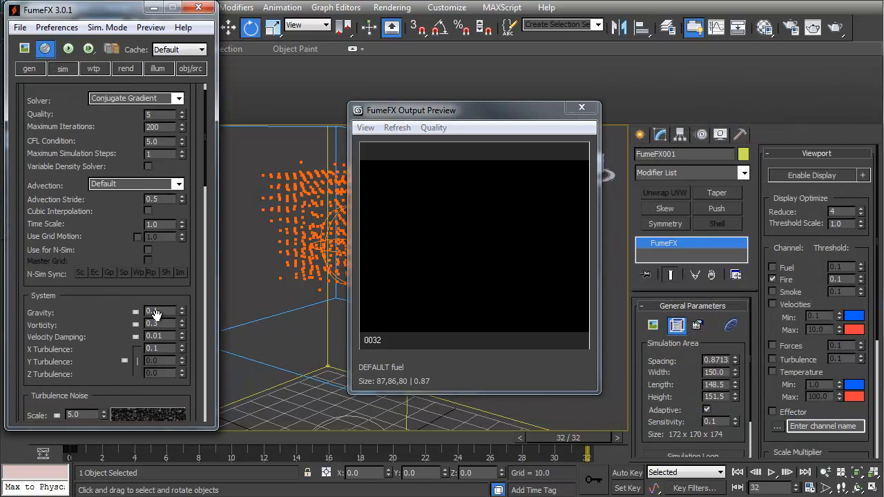
{"action": "type", "text": "5"}
{"action": "key", "text": "Return"}
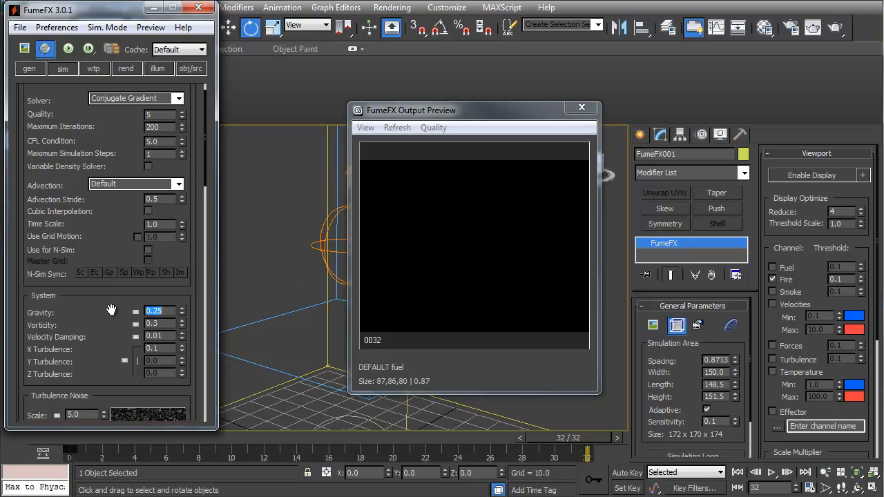
{"action": "left_click", "coordinate": [70, 49]}
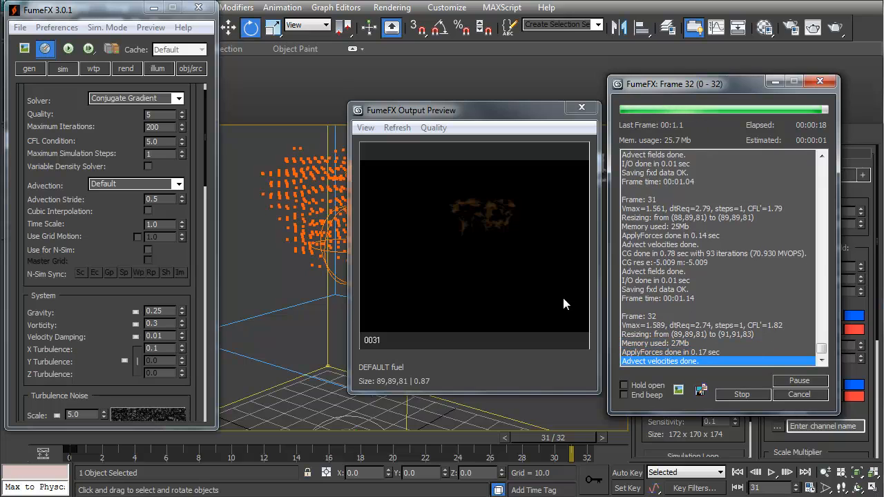
Scrub from frame 0 to frame 22 and examine the fire's shape from several angles in the output preview.
{"action": "left_click_drag", "start_coordinate": [591, 436], "coordinate": [39, 477]}
{"action": "key", "text": "e"}
{"action": "middle_click_drag", "start_coordinate": [297, 304], "coordinate": [383, 449], "text": "alt"}
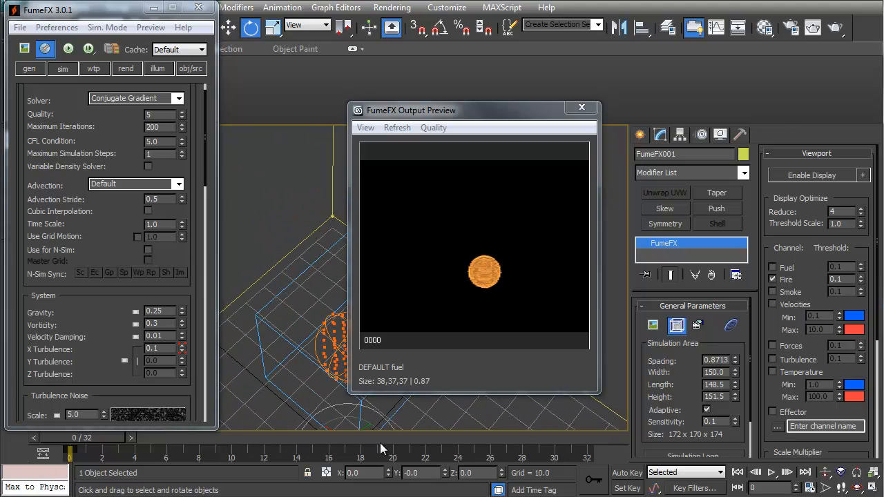
{"action": "left_click_drag", "start_coordinate": [99, 444], "coordinate": [420, 478]}
{"action": "middle_click_drag", "start_coordinate": [419, 478], "coordinate": [380, 345], "text": "alt"}
{"action": "scroll", "coordinate": [381, 346], "scroll_direction": "up", "scroll_amount": 5}
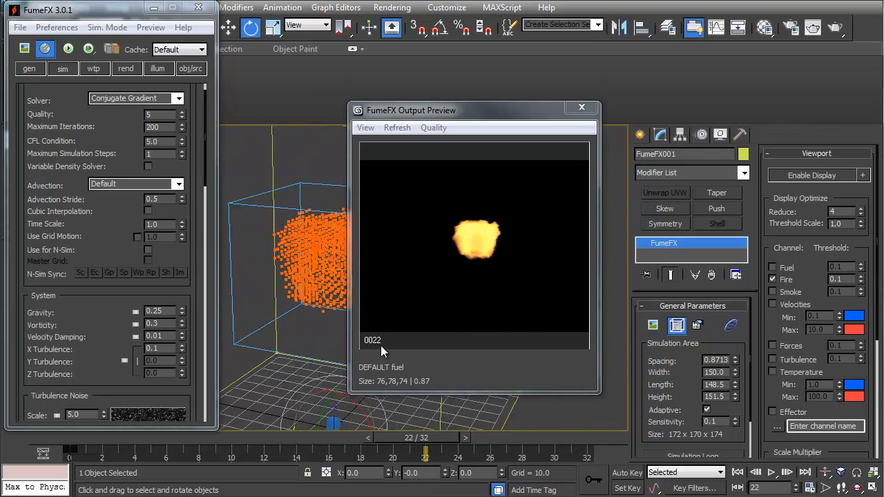
{"action": "scroll", "coordinate": [381, 345], "scroll_direction": "up", "scroll_amount": 5}
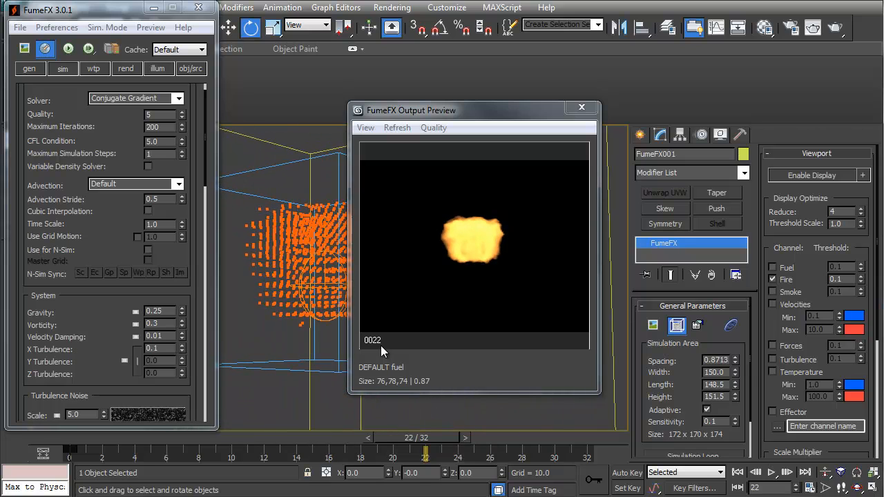
{"action": "middle_click_drag", "start_coordinate": [381, 347], "coordinate": [383, 351], "text": "alt"}
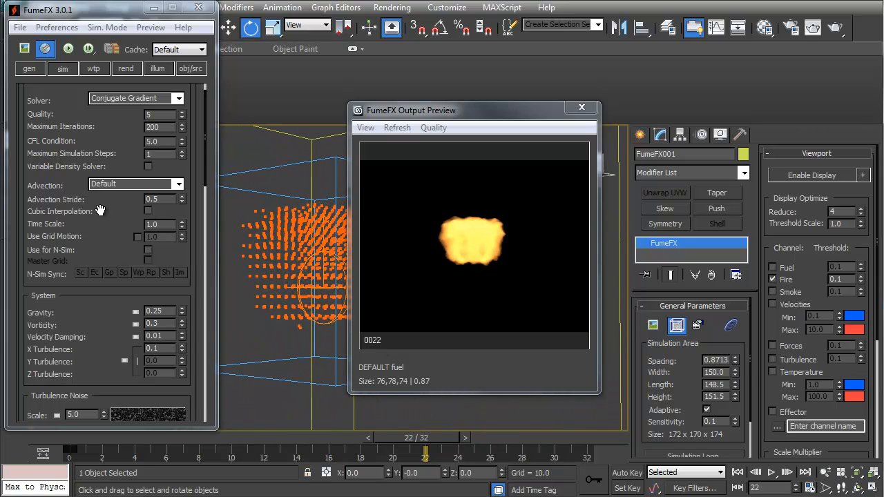
Turn on Fire Creates Smoke in the container's Fuel simulation settings.
{"action": "left_click", "coordinate": [61, 70]}
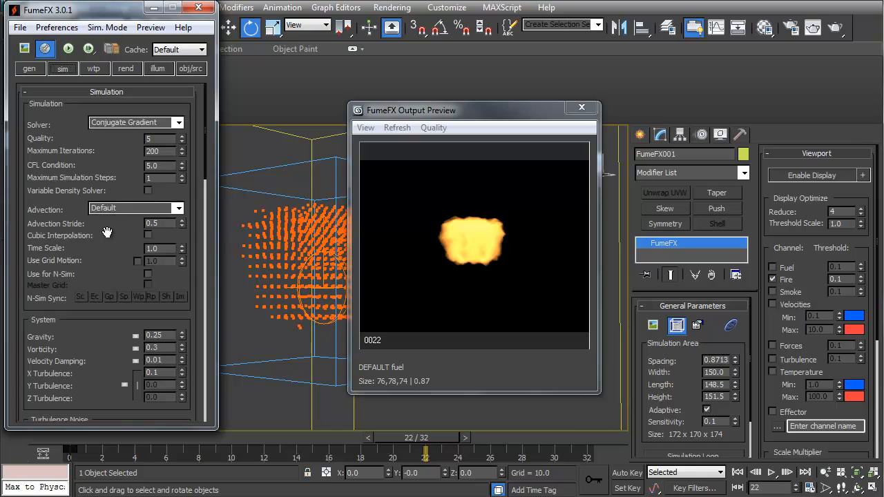
{"action": "left_click_drag", "start_coordinate": [111, 384], "coordinate": [103, 53]}
{"action": "left_click_drag", "start_coordinate": [103, 268], "coordinate": [104, 250]}
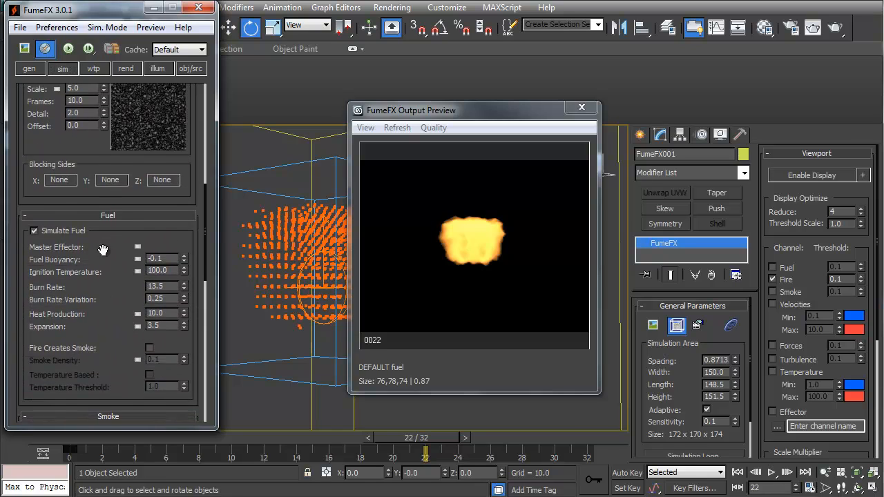
{"action": "left_click_drag", "start_coordinate": [108, 325], "coordinate": [104, 243]}
{"action": "left_click", "coordinate": [150, 267]}
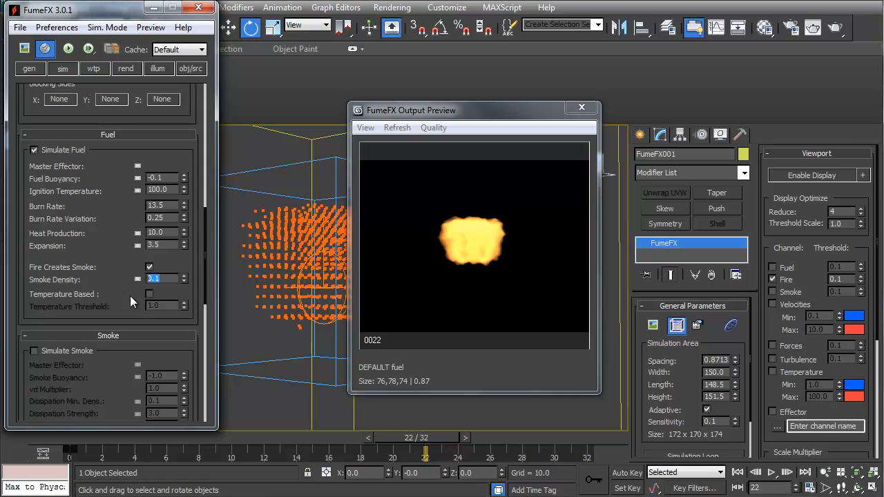
Check the container's fire and smoke rendering settings, and rerun the simulation for frames 0 to 32.
{"action": "left_click", "coordinate": [94, 69]}
{"action": "left_click_drag", "start_coordinate": [70, 346], "coordinate": [57, 243]}
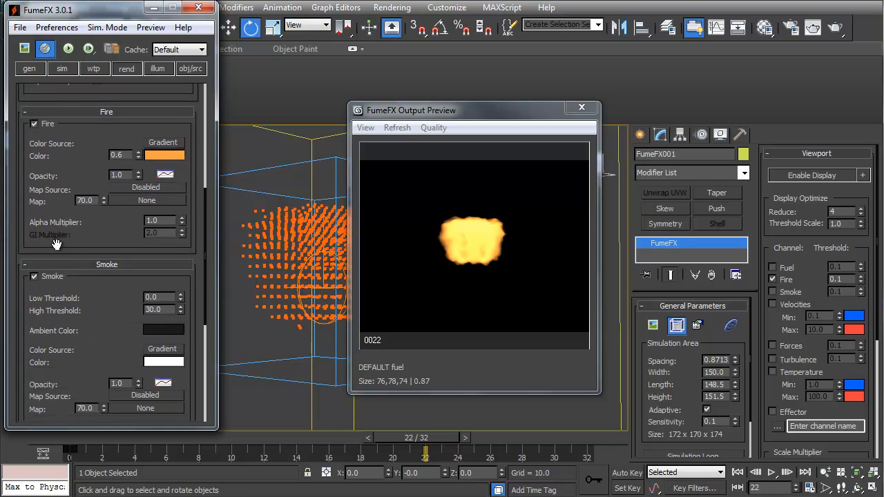
{"action": "left_click_drag", "start_coordinate": [101, 136], "coordinate": [98, 405]}
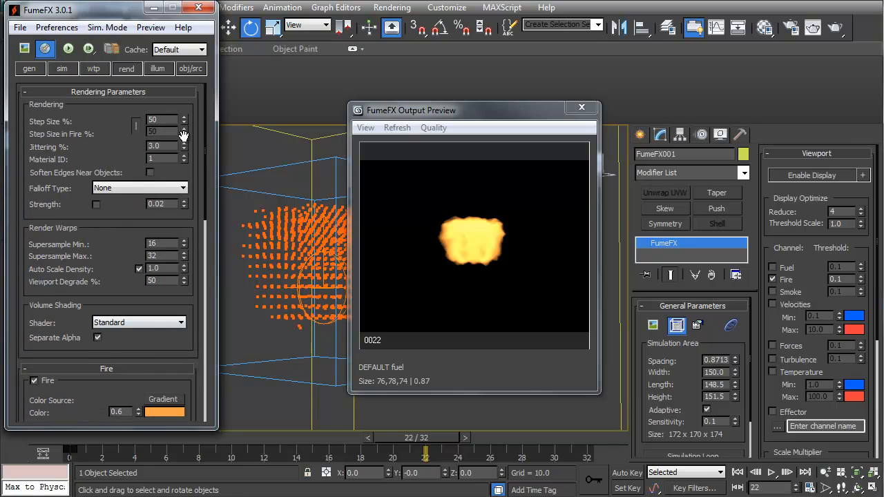
{"action": "left_click", "coordinate": [67, 49]}
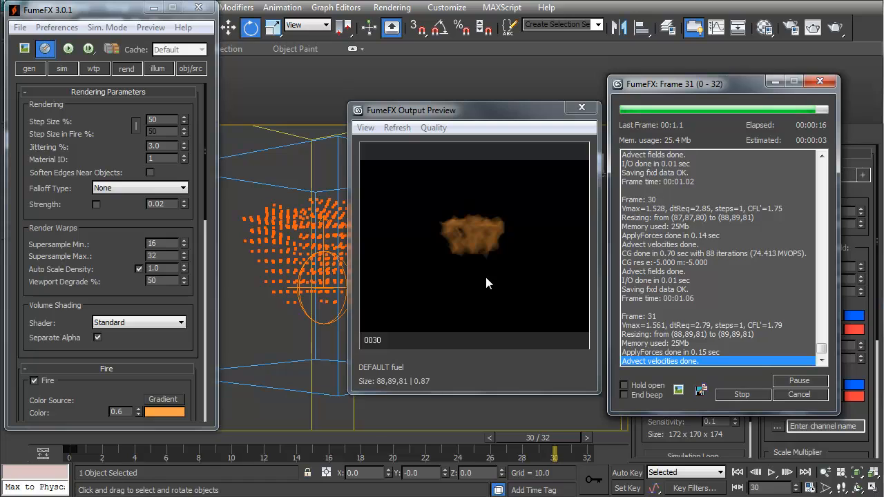
Set the fuel's Smoke Density to 10 and rerun the simulation, stopping it at frame 27.
{"action": "left_click", "coordinate": [61, 71]}
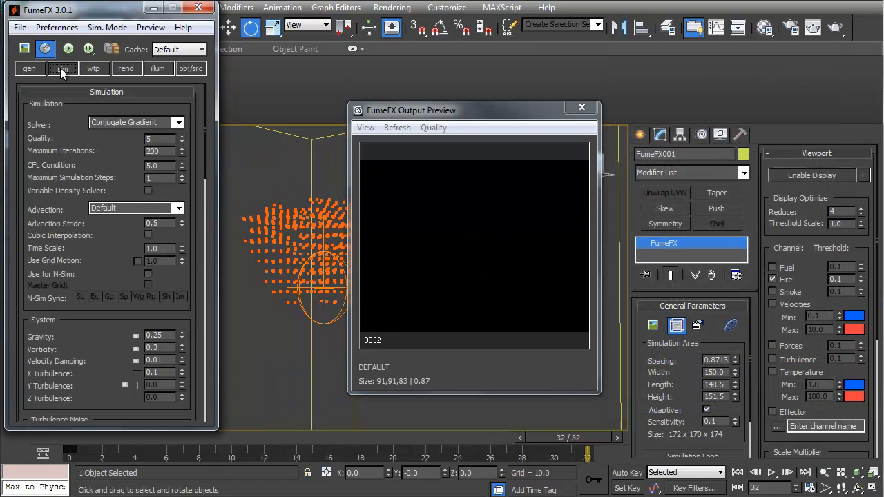
{"action": "left_click_drag", "start_coordinate": [104, 371], "coordinate": [107, 63]}
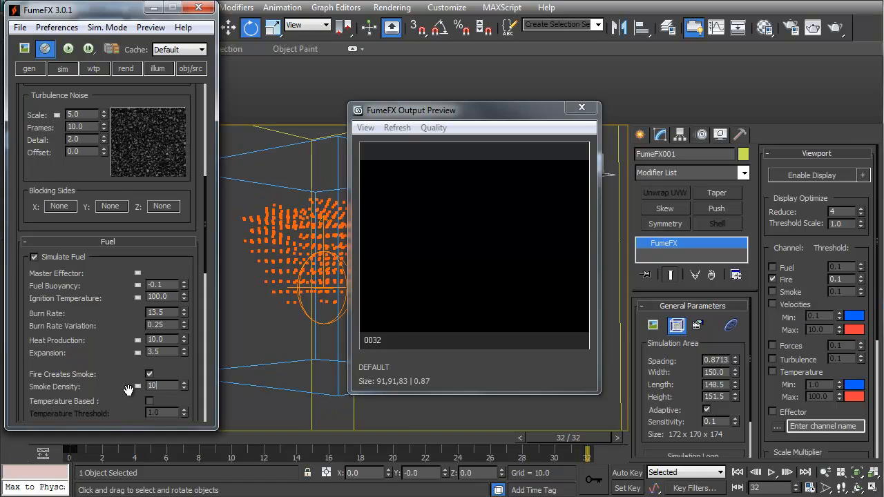
{"action": "key", "text": "Return"}
{"action": "left_click", "coordinate": [67, 50]}
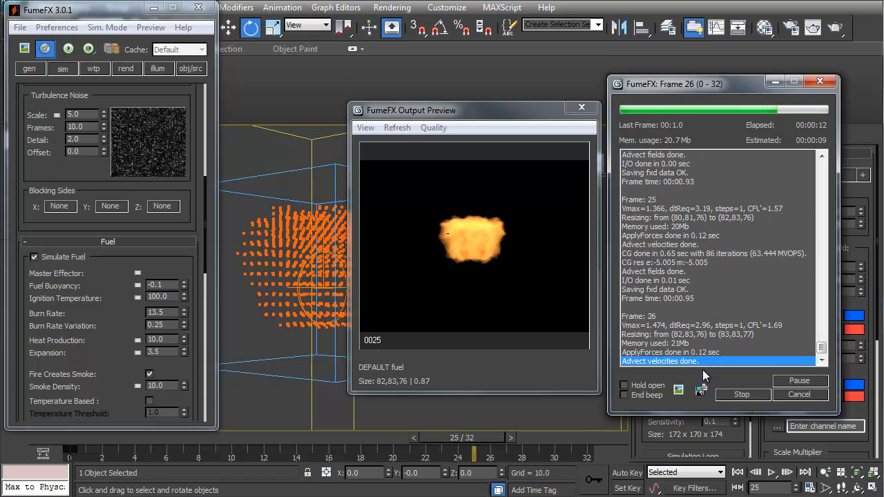
{"action": "left_click", "coordinate": [745, 394]}
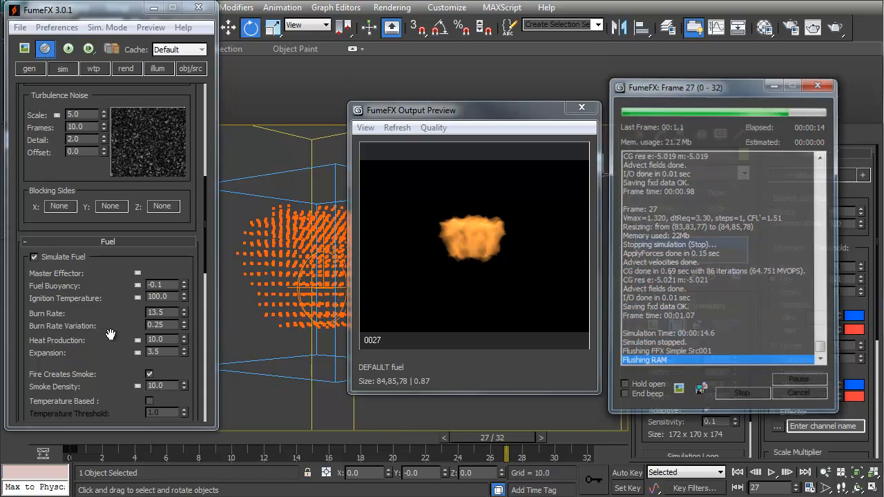
Turn on Simulate Smoke for the container and rerun the simulation for frames 0 to 32.
{"action": "scroll", "coordinate": [126, 327], "scroll_direction": "down", "scroll_amount": 5}
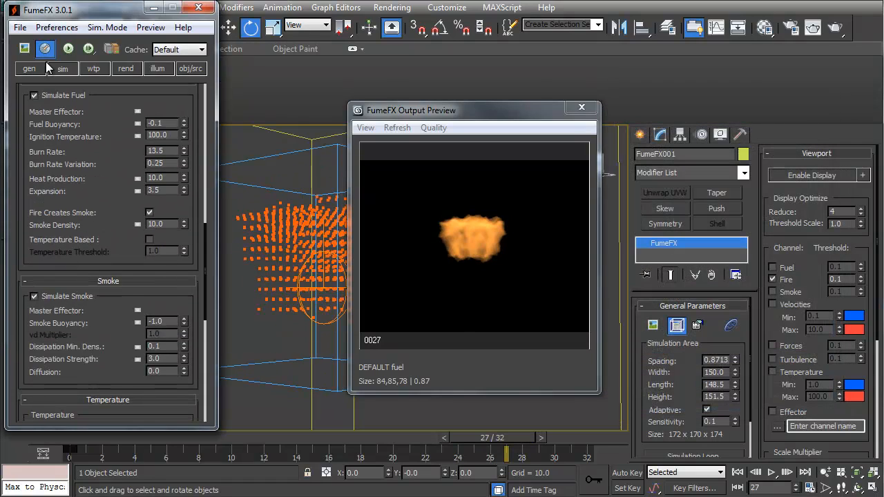
{"action": "left_click", "coordinate": [67, 49]}
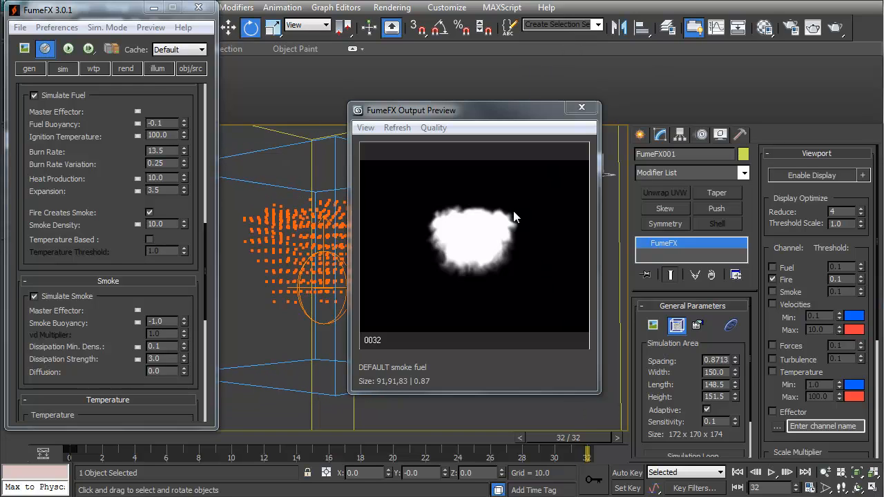
Render frame 32 of the perspective view to inspect the smoke, and close the rendered image.
{"action": "left_click", "coordinate": [813, 28]}
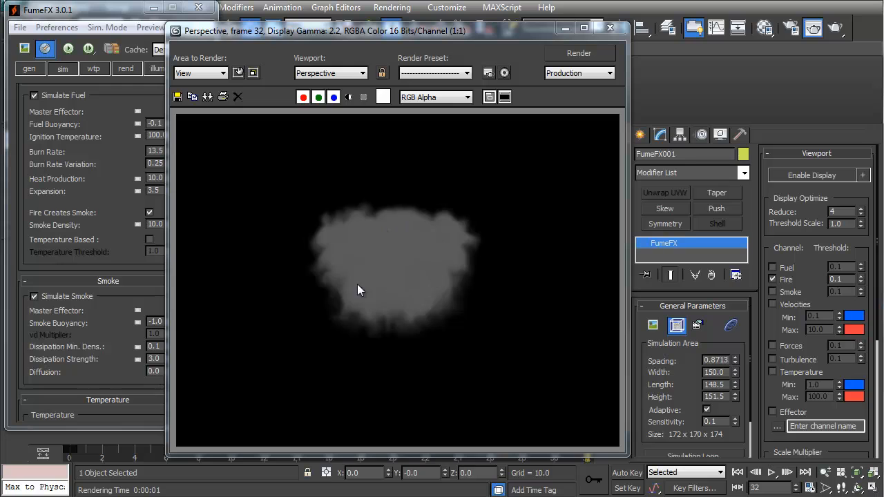
{"action": "left_click", "coordinate": [610, 27]}
Set the Turbulence Noise scale to 2 and rerun the simulation for frames 0 to 32.
{"action": "left_click", "coordinate": [62, 69]}
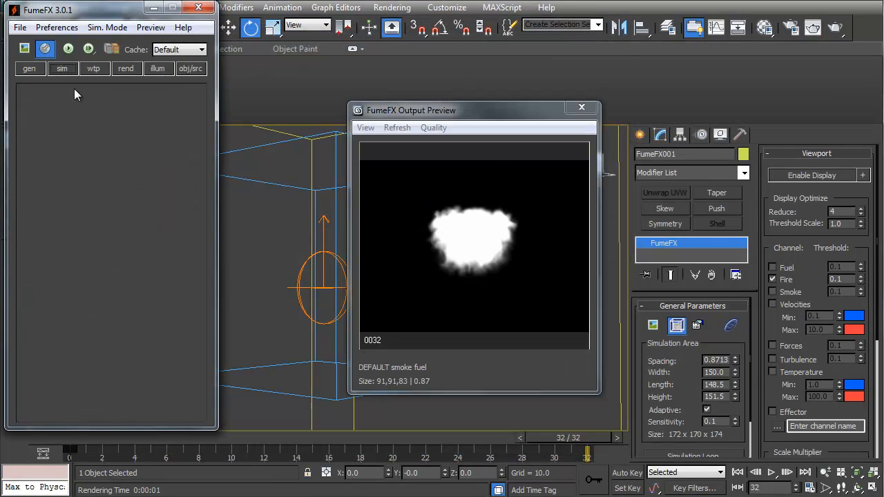
{"action": "scroll", "coordinate": [111, 244], "scroll_direction": "down", "scroll_amount": 5}
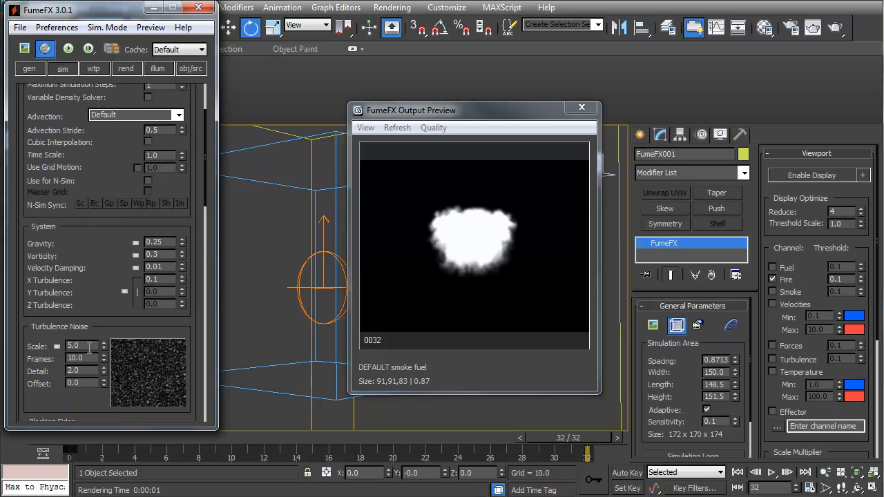
{"action": "type", "text": "2"}
{"action": "key", "text": "Return"}
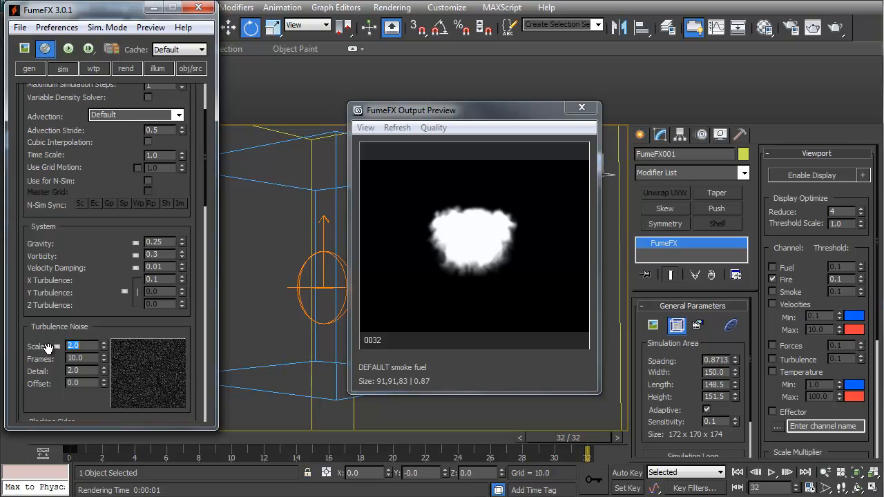
{"action": "left_click", "coordinate": [69, 49]}
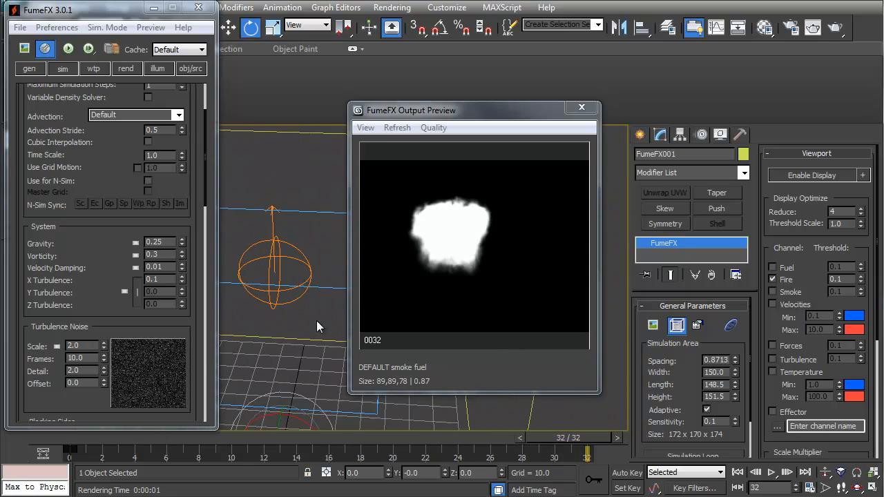
Look over the container's fuel and smoke simulation settings, and turn off Draft mode in the output preview.
{"action": "scroll", "coordinate": [107, 329], "scroll_direction": "down", "scroll_amount": 5}
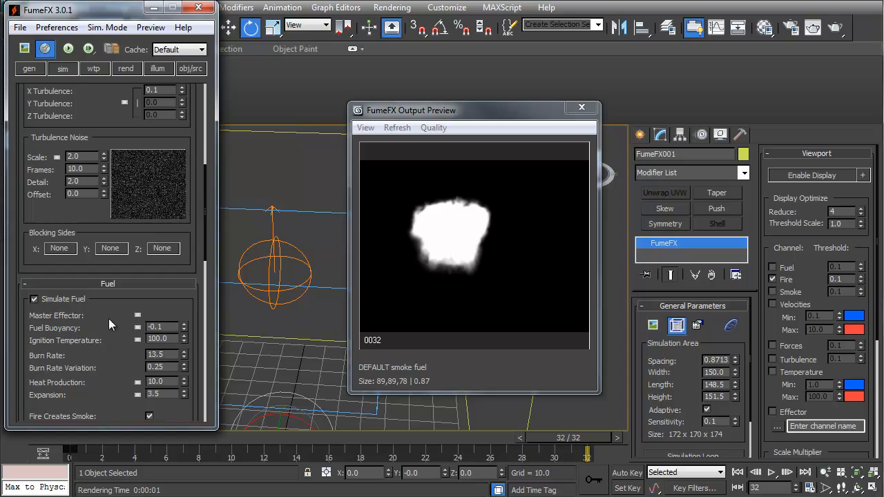
{"action": "scroll", "coordinate": [120, 328], "scroll_direction": "down", "scroll_amount": 5}
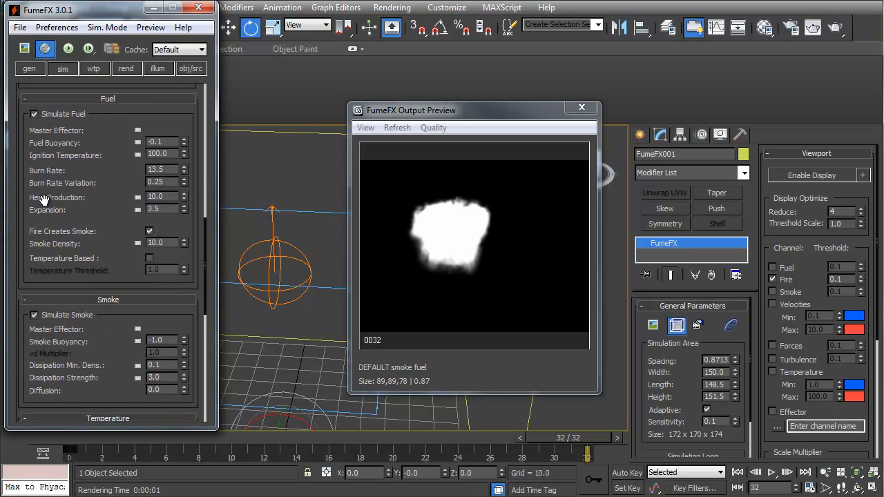
{"action": "left_click_drag", "start_coordinate": [103, 153], "coordinate": [112, 251]}
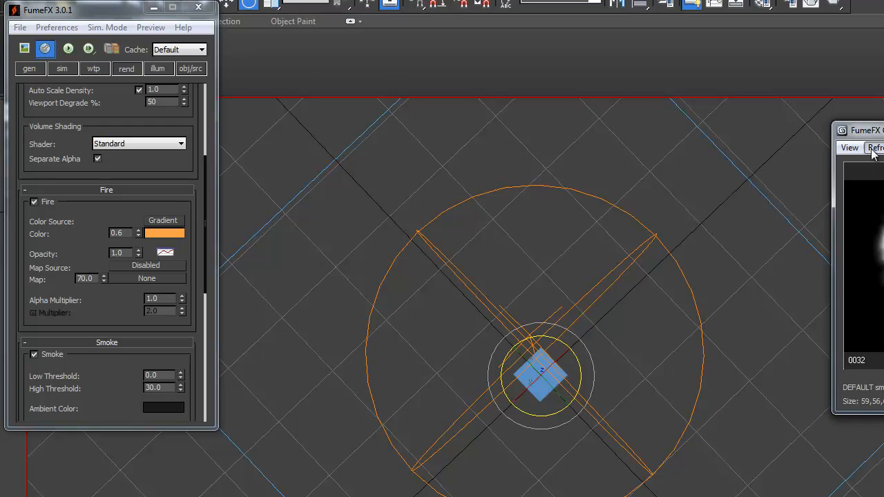
{"action": "left_click", "coordinate": [849, 148]}
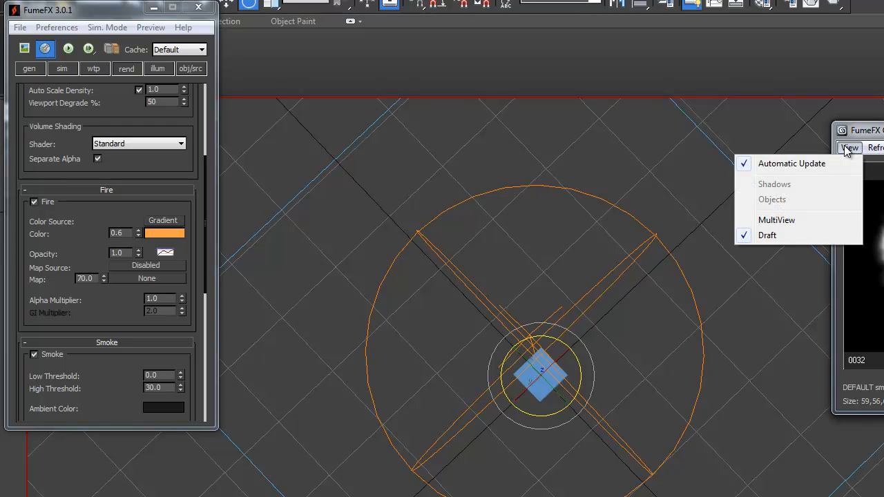
{"action": "left_click", "coordinate": [767, 236]}
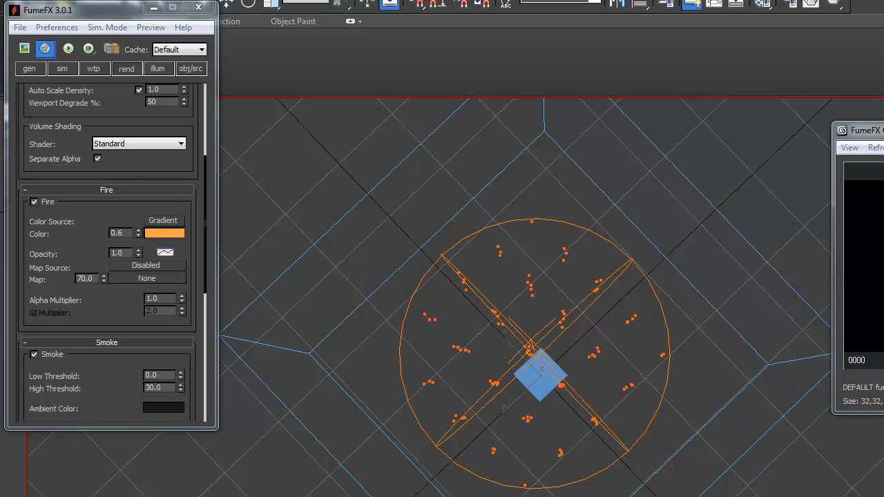
In the container's source settings, key the simple source's Fuel amount at 0 on frame 0.
{"action": "left_click", "coordinate": [181, 69]}
{"action": "scroll", "coordinate": [111, 332], "scroll_direction": "down", "scroll_amount": 5}
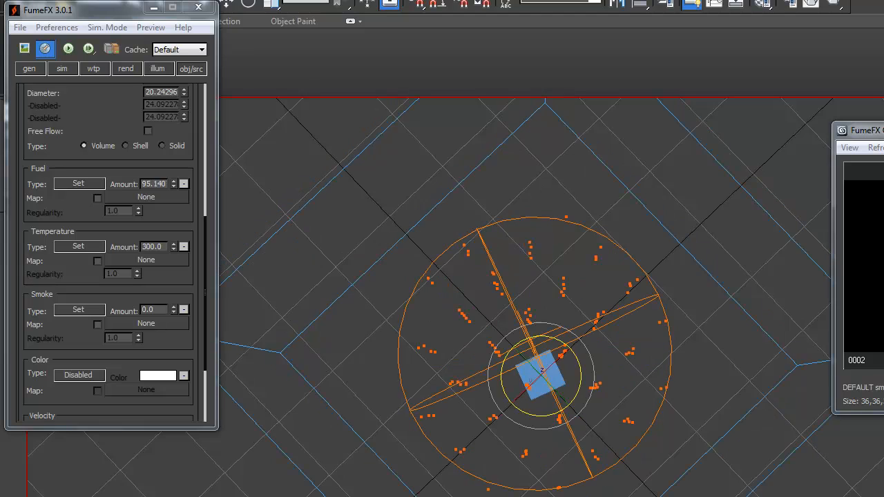
{"action": "right_click", "coordinate": [175, 185]}
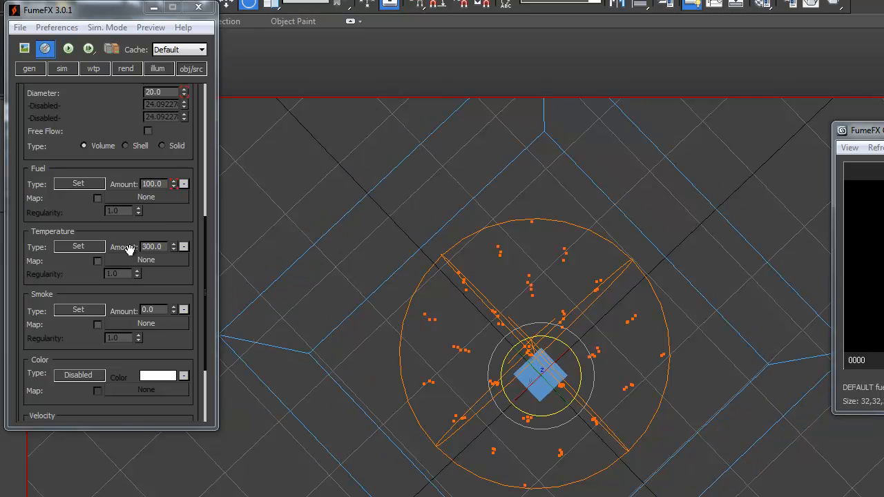
{"action": "right_click", "coordinate": [174, 187]}
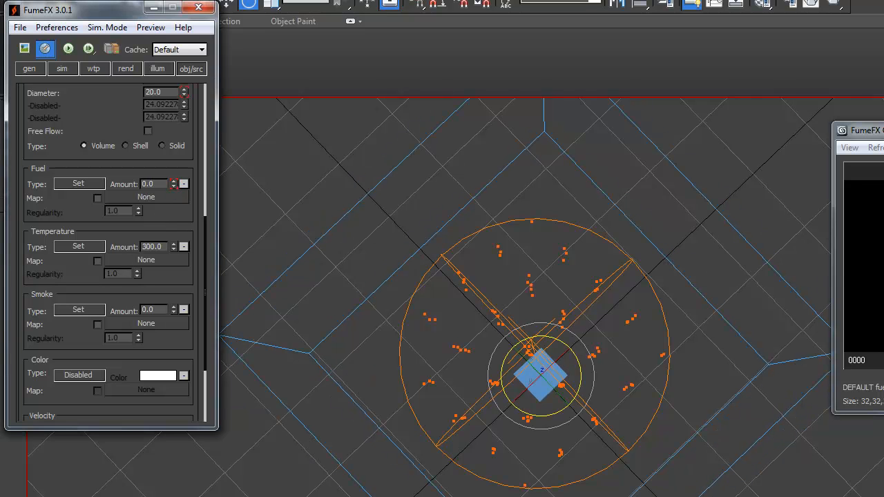
Key the source's Fuel amount at 100 on frame 2, play back the animation, and rerun the simulation.
{"action": "key", "text": "/"}
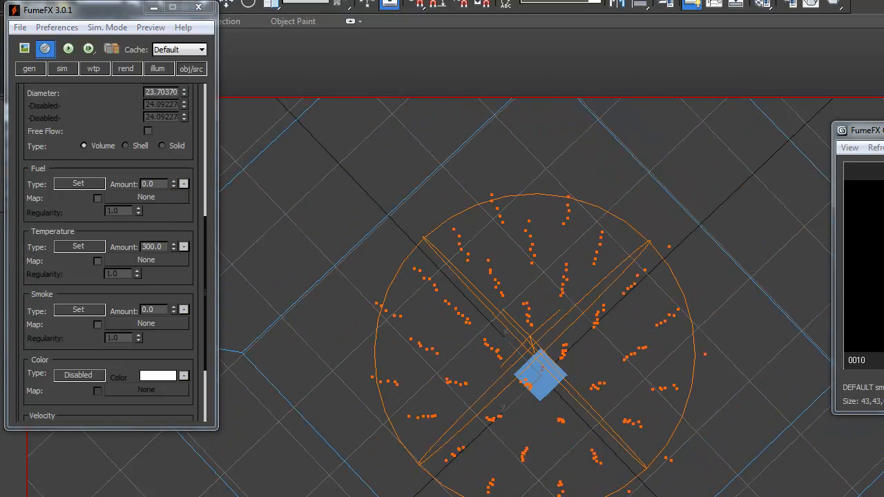
{"action": "key", "text": "/"}
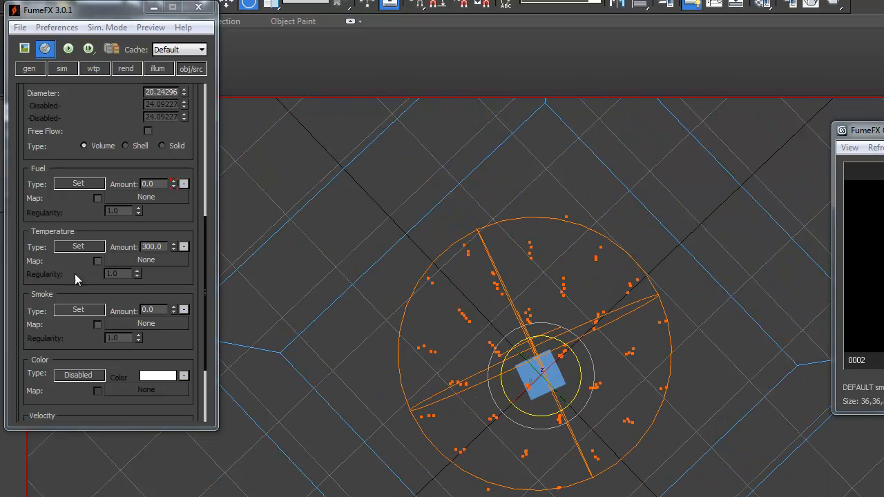
{"action": "double_click", "coordinate": [156, 184]}
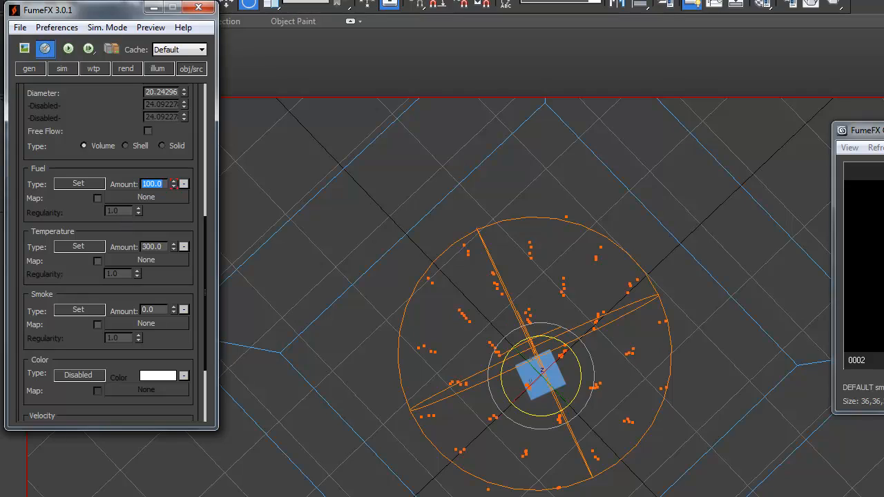
{"action": "key", "text": "/"}
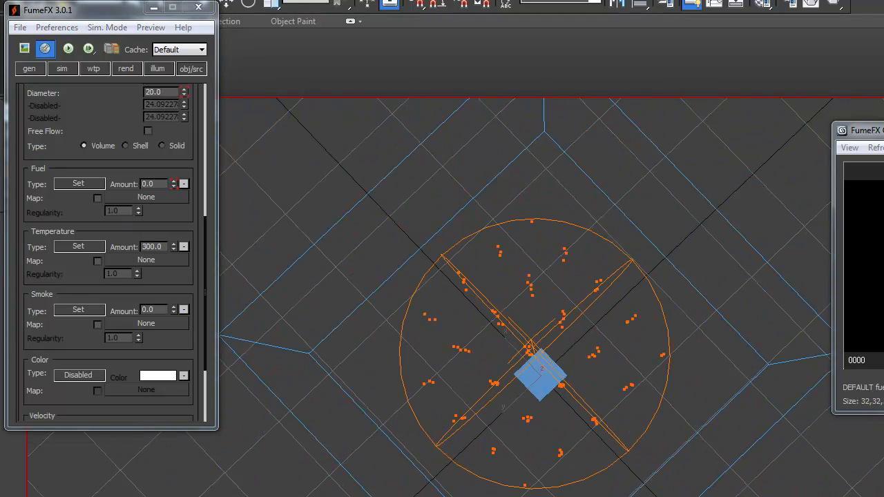
{"action": "left_click", "coordinate": [67, 49]}
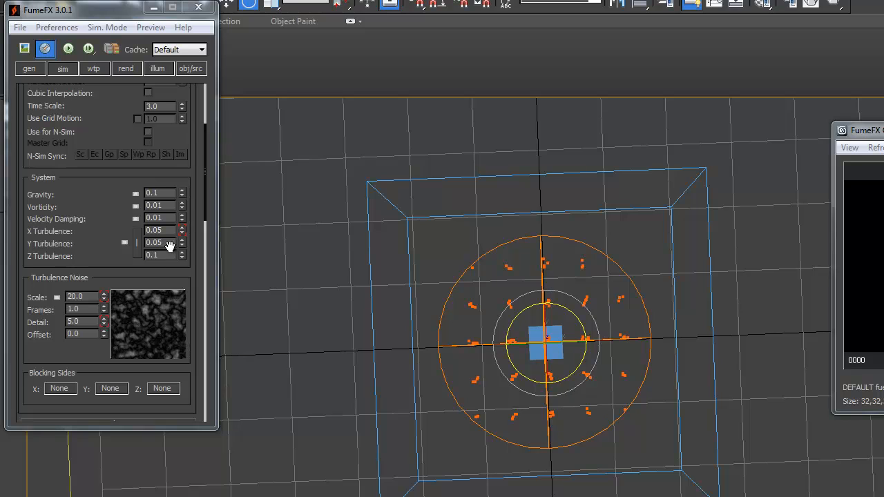
Set the simulation's Time Scale to 1 and rerun the simulation for frames 0 to 32.
{"action": "scroll", "coordinate": [98, 208], "scroll_direction": "up", "scroll_amount": 2}
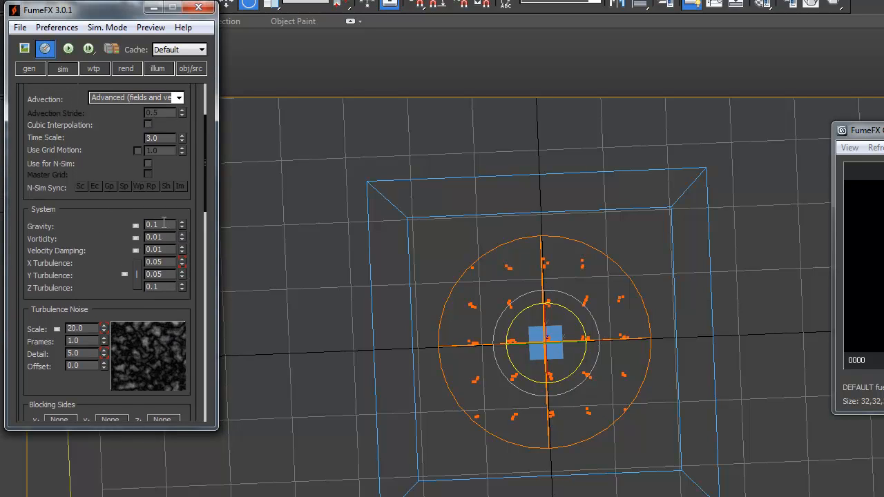
{"action": "left_click_drag", "start_coordinate": [84, 139], "coordinate": [98, 261]}
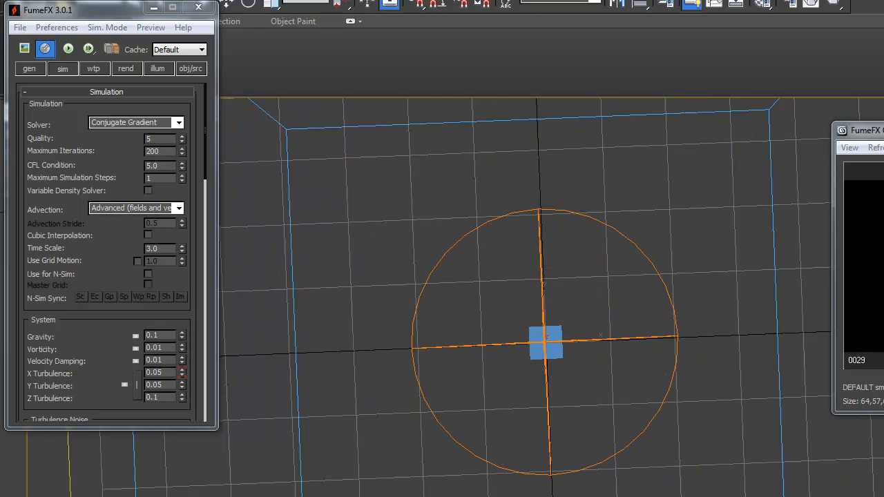
{"action": "key", "text": "e"}
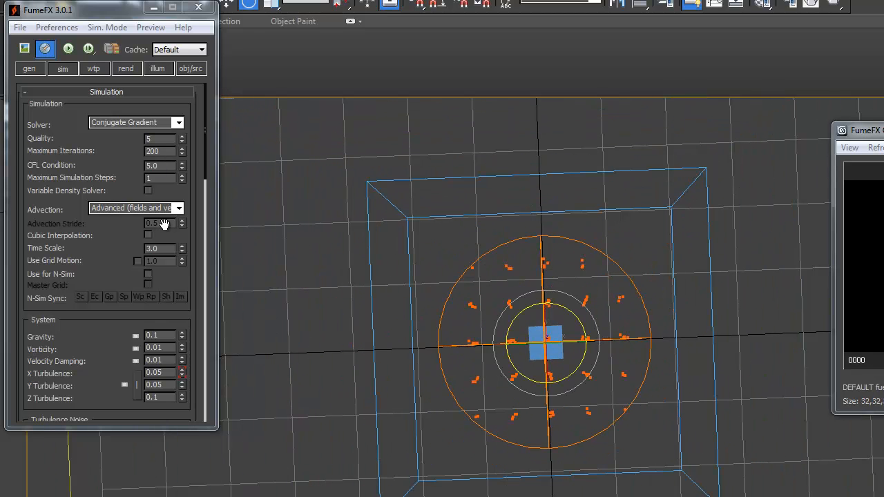
{"action": "double_click", "coordinate": [167, 250]}
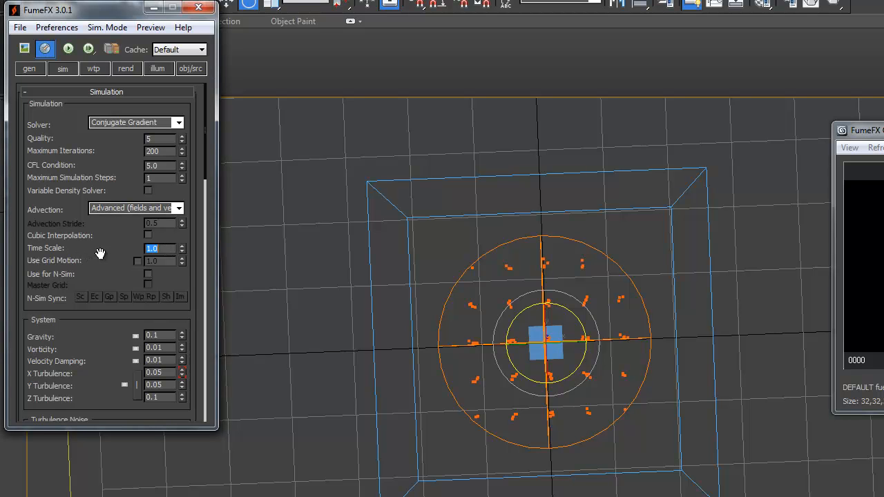
{"action": "left_click", "coordinate": [69, 48]}
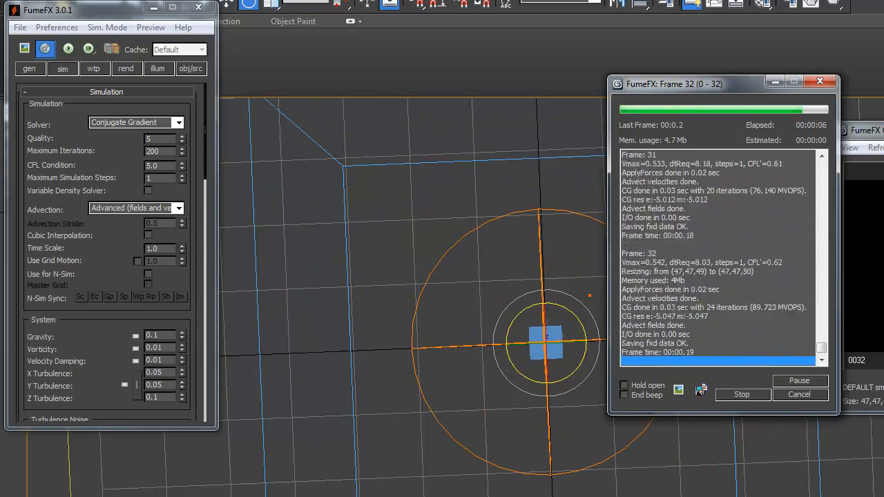
Try a Time Scale of 10 for the simulation, and stop the run before it finishes.
{"action": "double_click", "coordinate": [170, 249]}
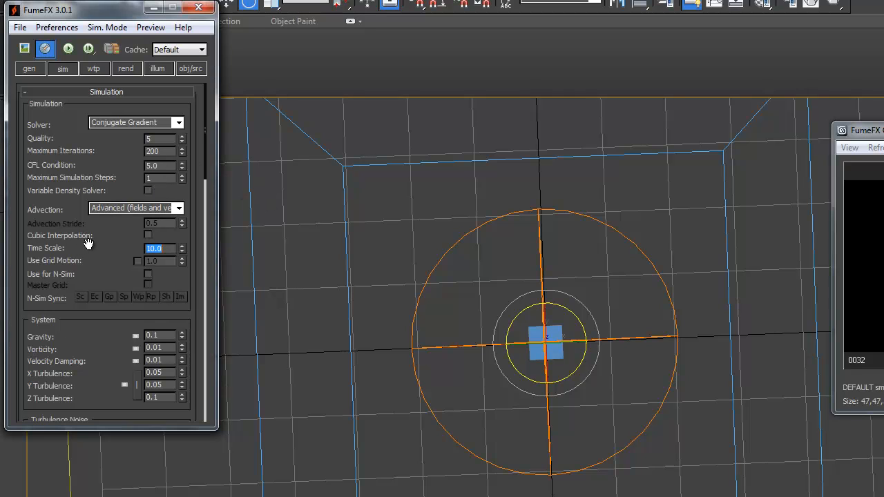
{"action": "left_click", "coordinate": [68, 48]}
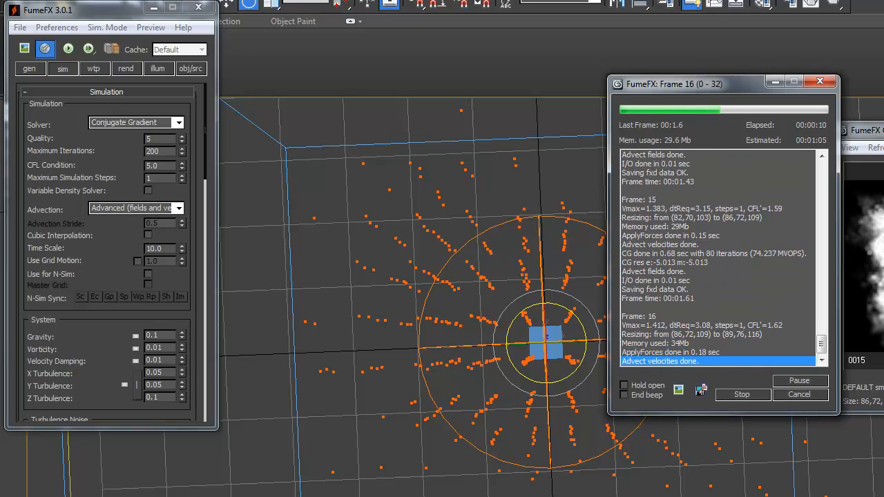
{"action": "left_click", "coordinate": [755, 397]}
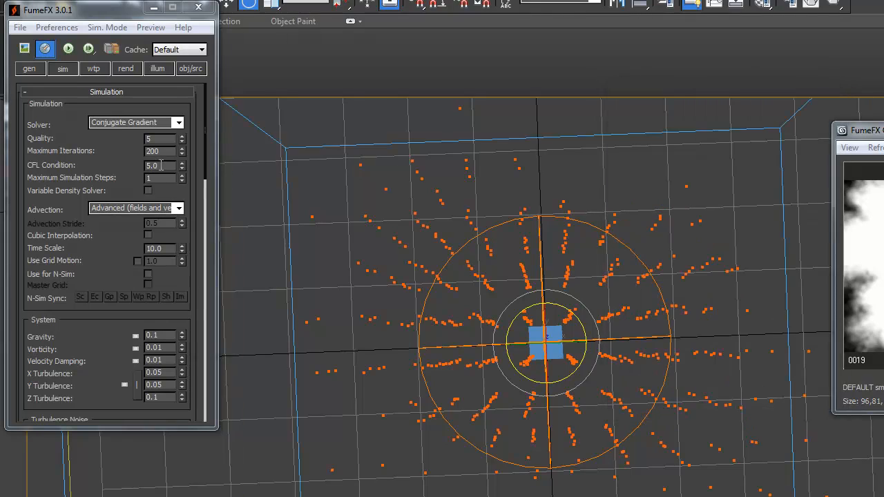
Set the Time Scale to 5, rerun the simulation for frames 0 to 32, and inspect the result in the perspective view.
{"action": "left_click", "coordinate": [172, 248]}
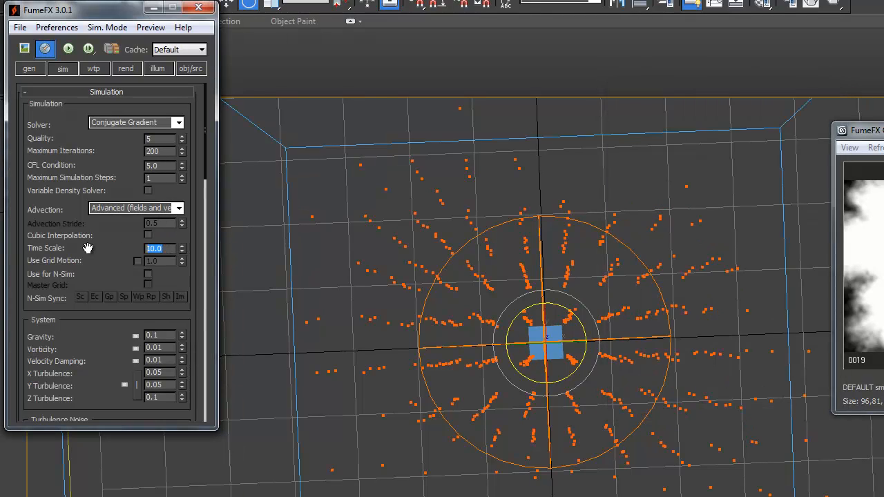
{"action": "type", "text": "5"}
{"action": "key", "text": "Return"}
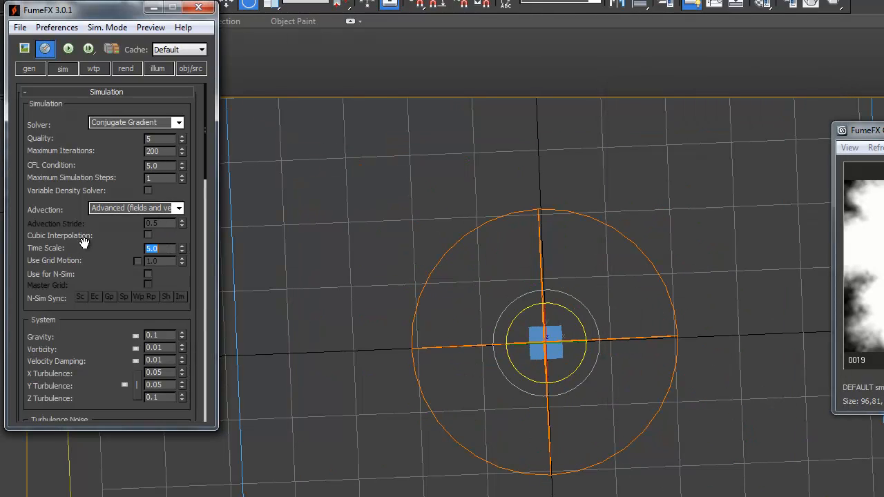
{"action": "left_click", "coordinate": [68, 48]}
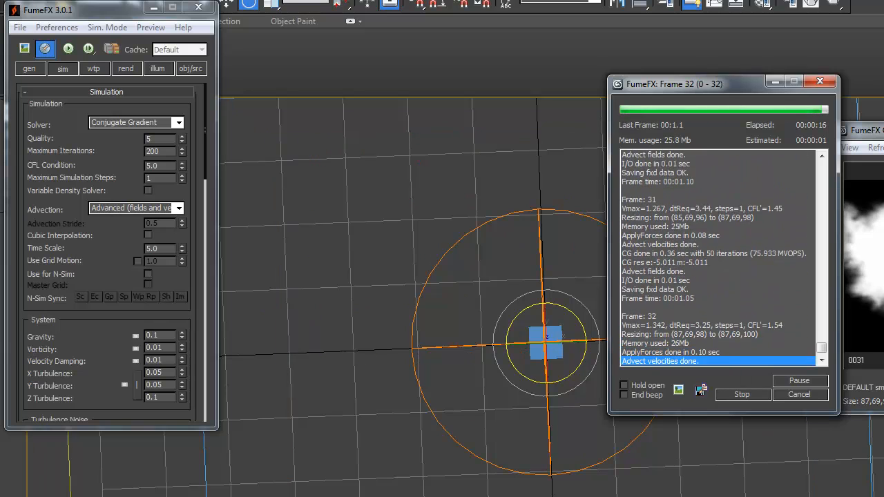
{"action": "middle_click_drag", "start_coordinate": [555, 342], "coordinate": [565, 366], "text": "alt"}
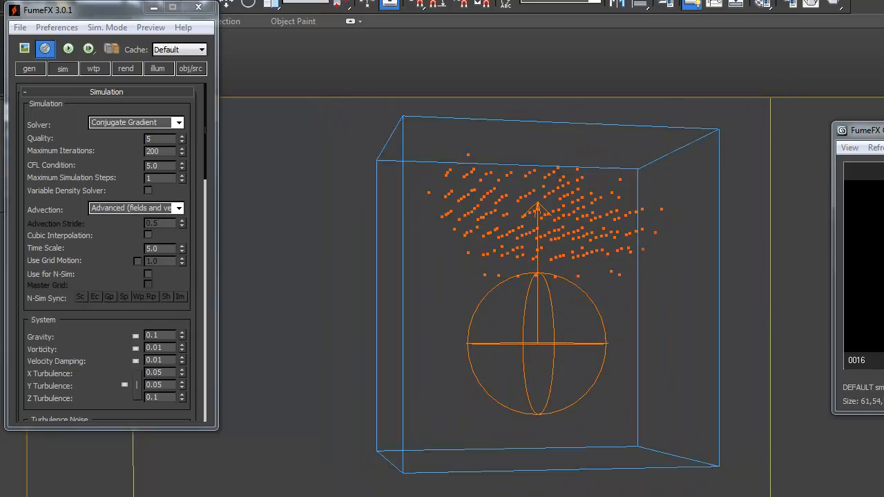
{"action": "middle_click_drag", "start_coordinate": [511, 235], "coordinate": [591, 260], "text": "alt"}
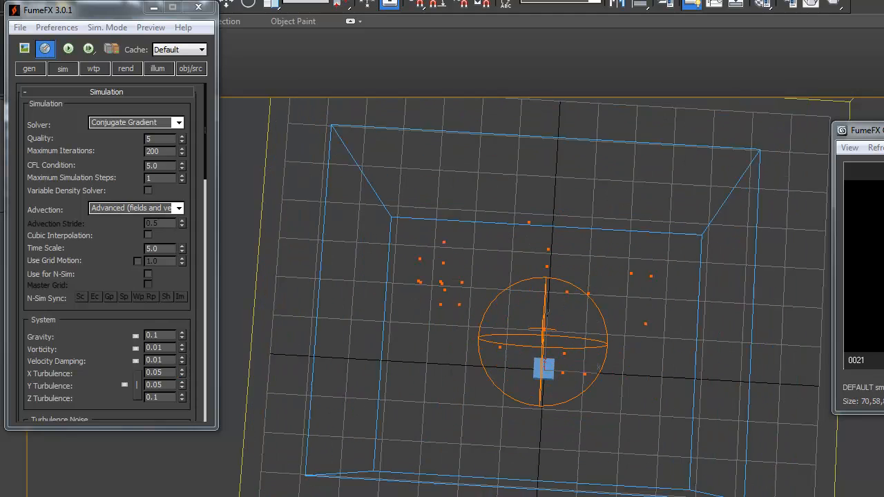
{"action": "key", "text": "e"}
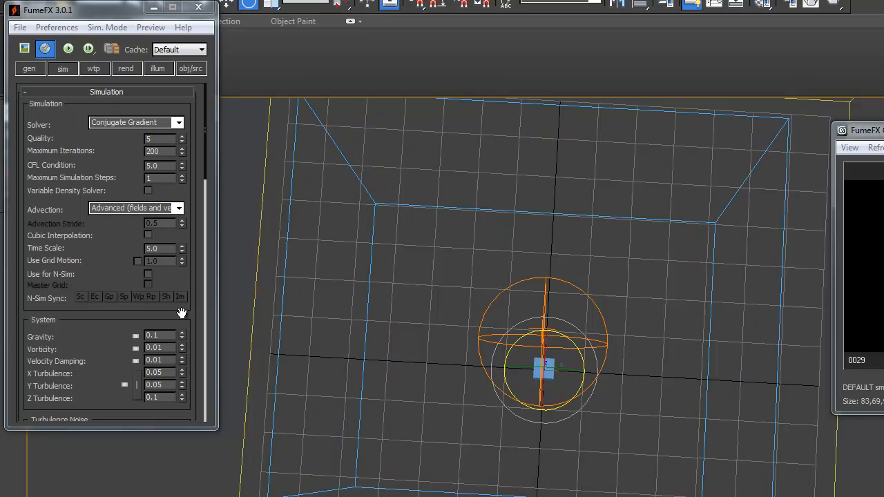
Set the CFL Condition to 3.5 and rerun the simulation.
{"action": "double_click", "coordinate": [159, 167]}
{"action": "type", "text": "3.5"}
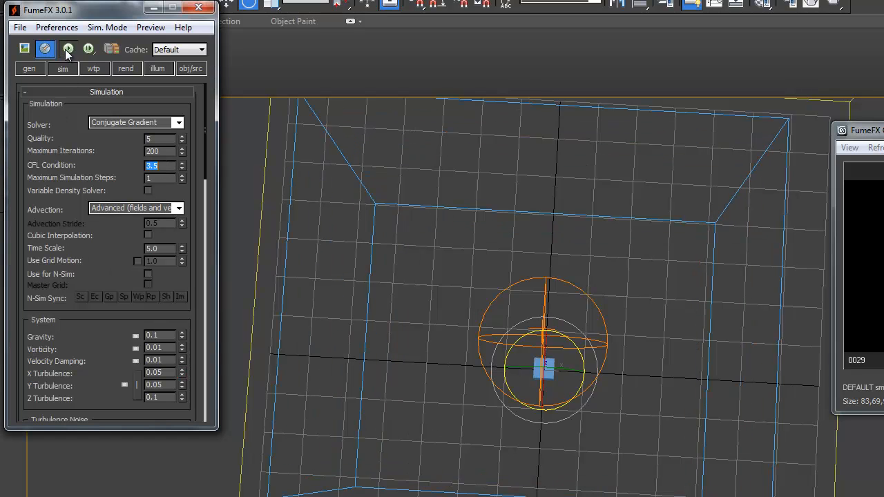
{"action": "left_click", "coordinate": [67, 49]}
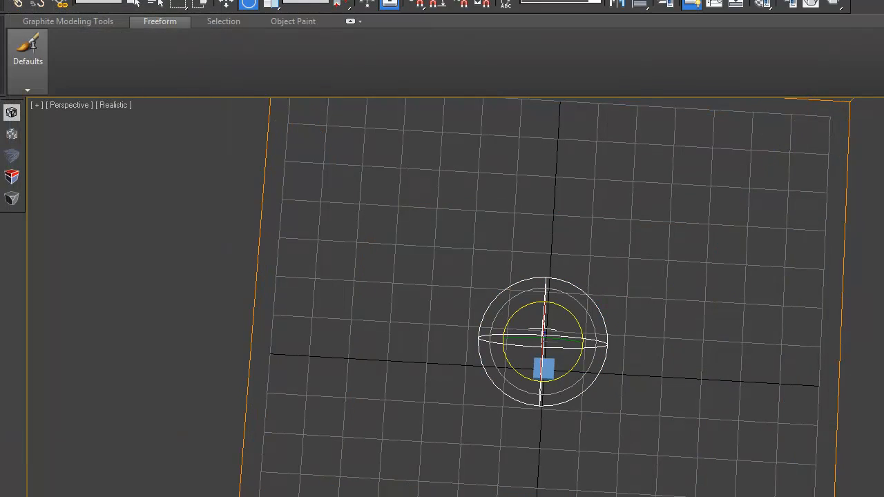
Select the small blue box, rotate it about its vertical axis with Auto Key on, and play back the animation.
{"action": "key", "text": "slash"}
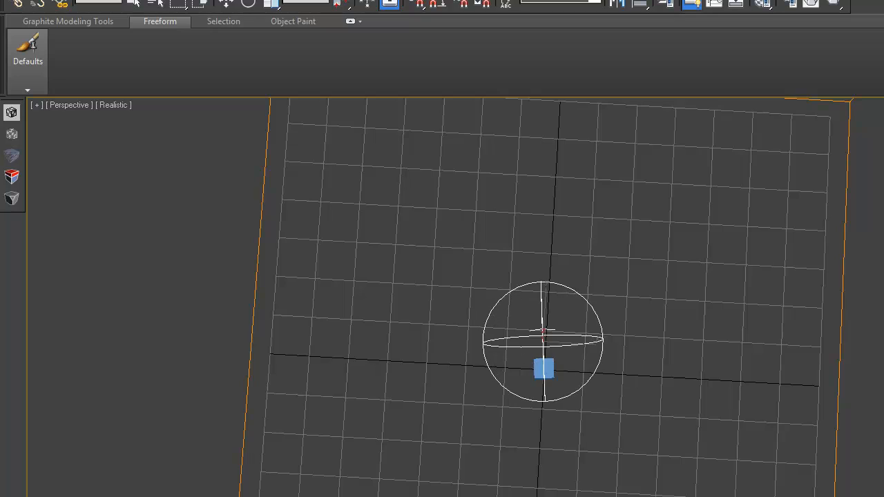
{"action": "key", "text": "e"}
{"action": "left_click", "coordinate": [549, 368]}
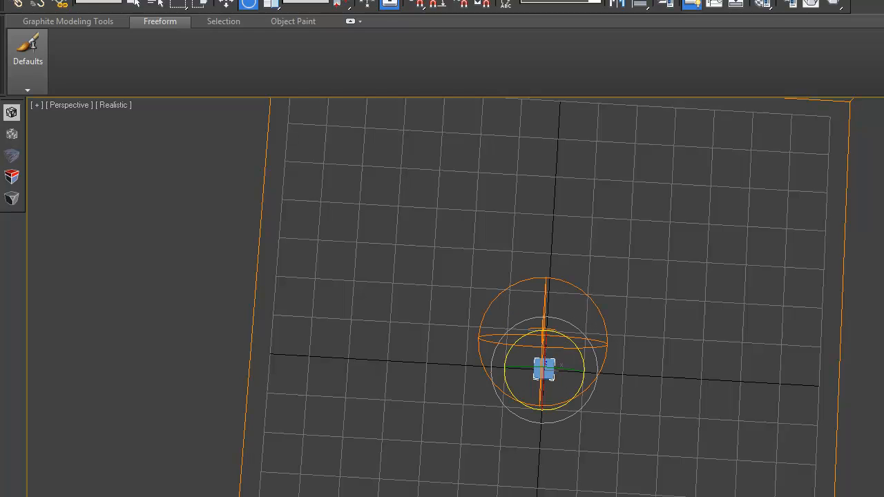
{"action": "key", "text": "n"}
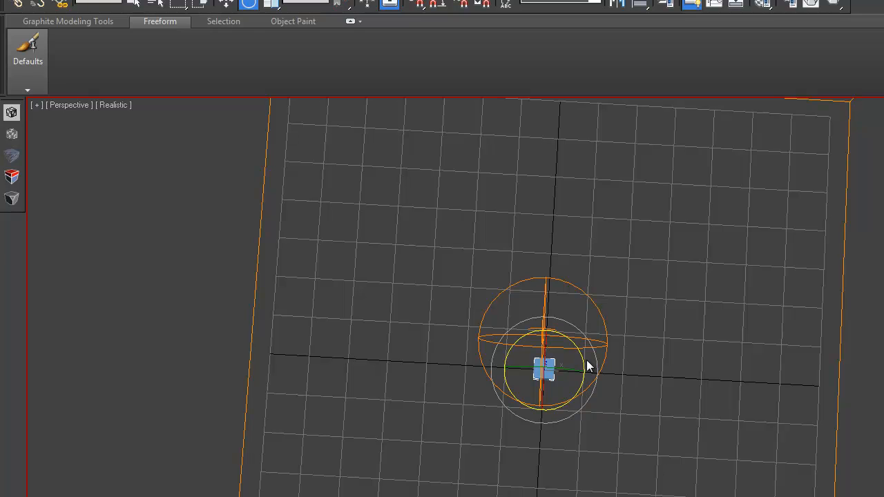
{"action": "left_click_drag", "start_coordinate": [563, 406], "coordinate": [270, 388]}
{"action": "key", "text": "/"}
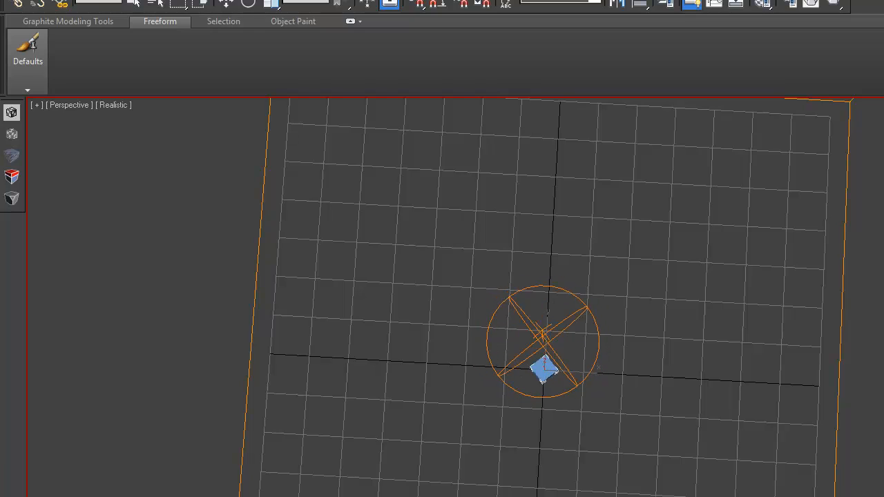
{"action": "key", "text": "/"}
Select the spherical source and play the animation repeatedly to examine its spin and changing diameter.
{"action": "left_click", "coordinate": [580, 306]}
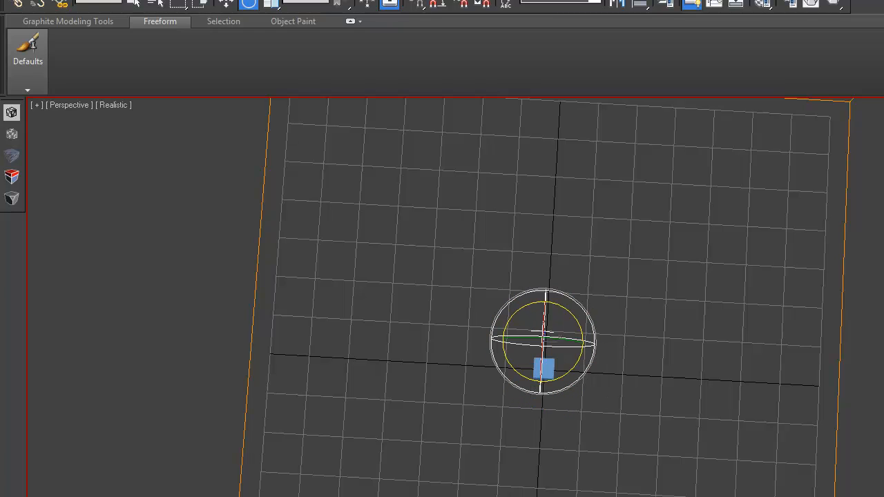
{"action": "key", "text": "/"}
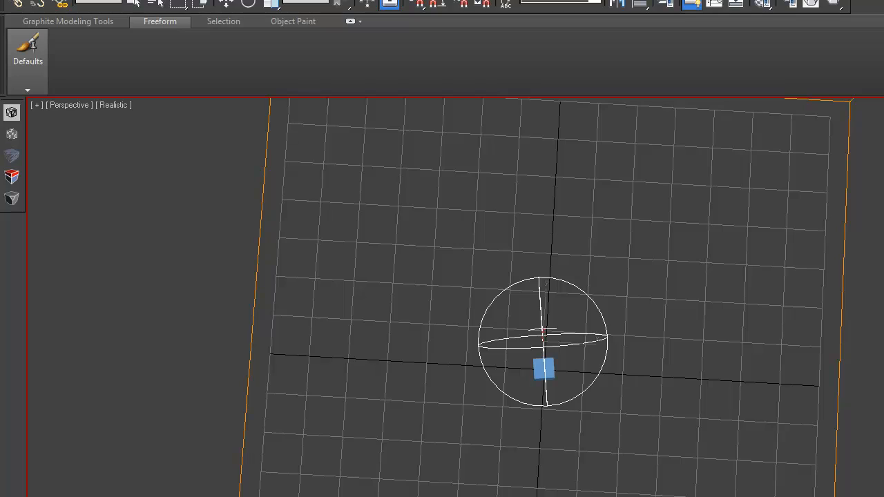
{"action": "key", "text": "/"}
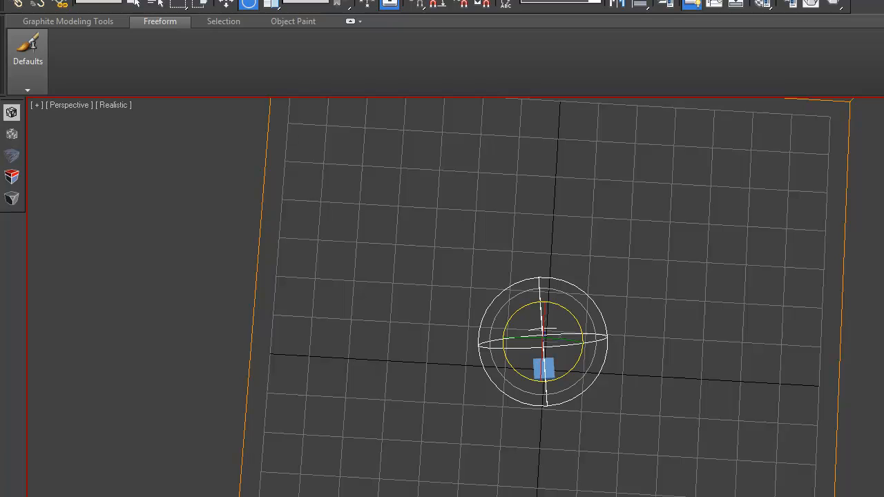
{"action": "key", "text": "/"}
{"action": "key", "text": "/"}
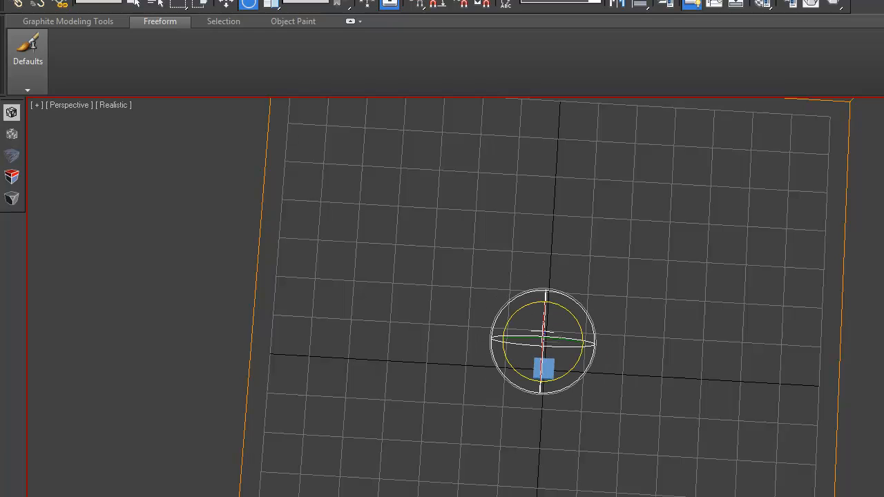
{"action": "key", "text": "/"}
{"action": "key", "text": "/"}
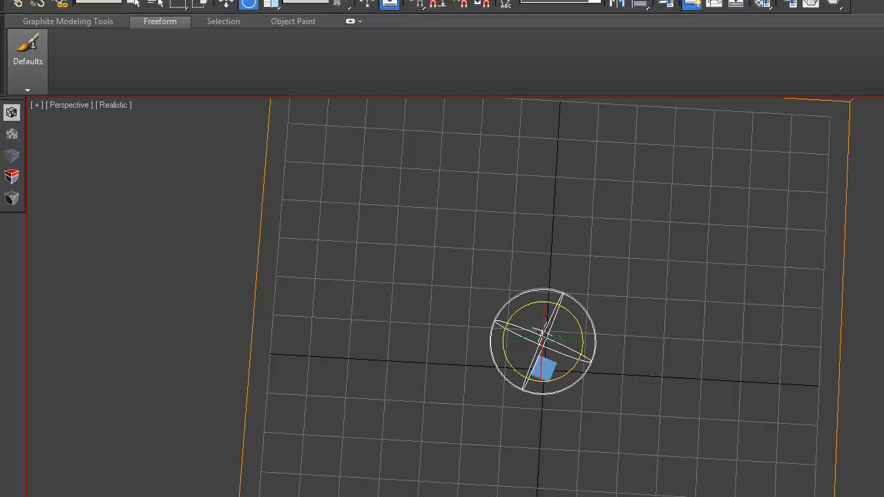
{"action": "key", "text": "/"}
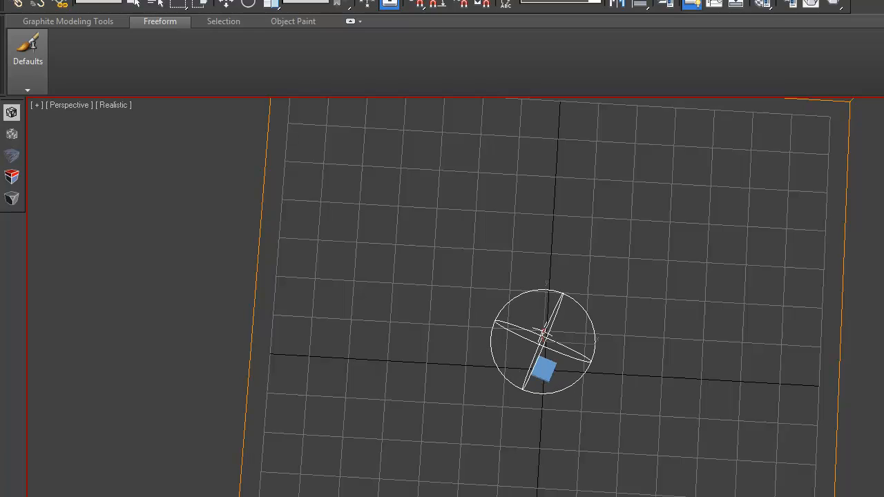
{"action": "key", "text": "/"}
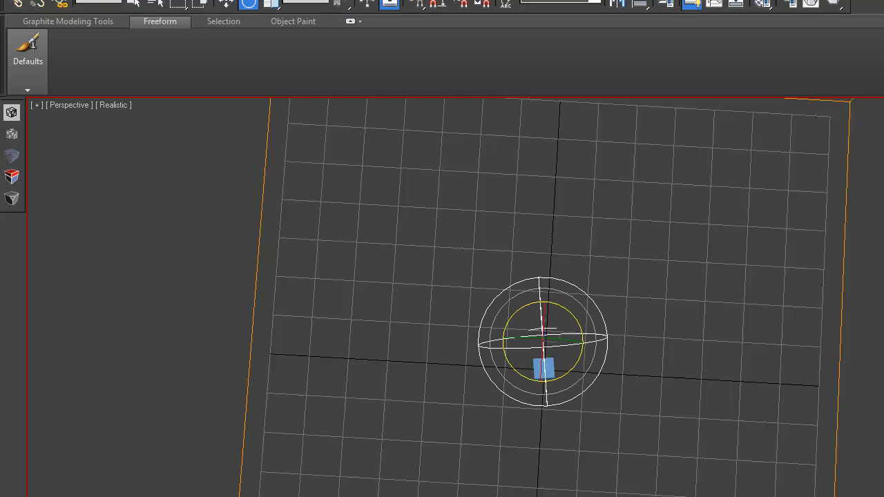
Select the small blue box, play back its rotation, and inspect the turbulence noise settings.
{"action": "left_click", "coordinate": [545, 369]}
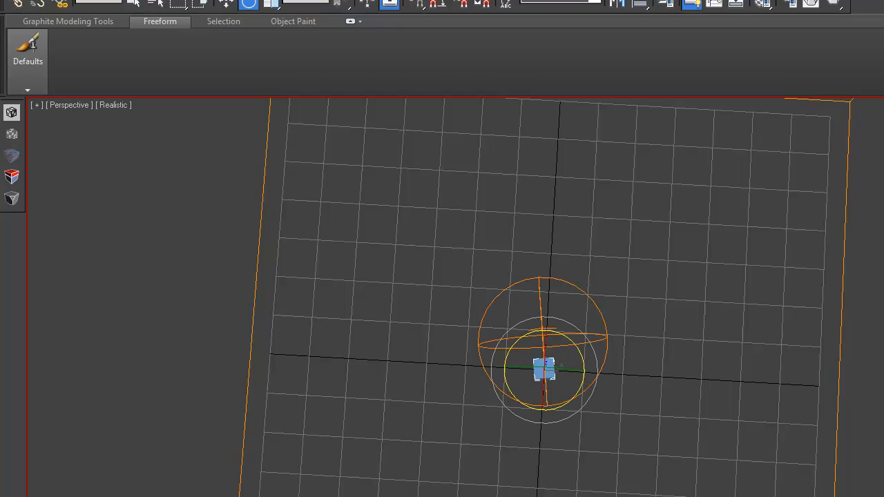
{"action": "key", "text": "/"}
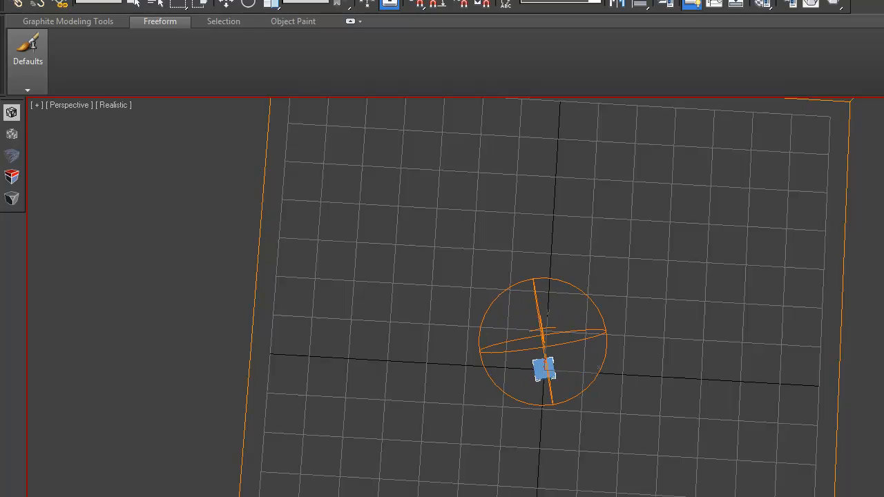
{"action": "key", "text": "/"}
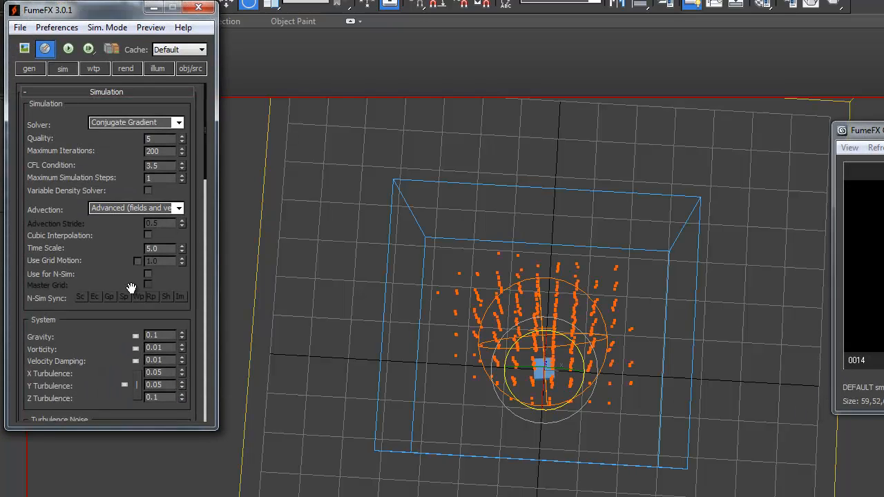
{"action": "left_click_drag", "start_coordinate": [131, 286], "coordinate": [123, 190]}
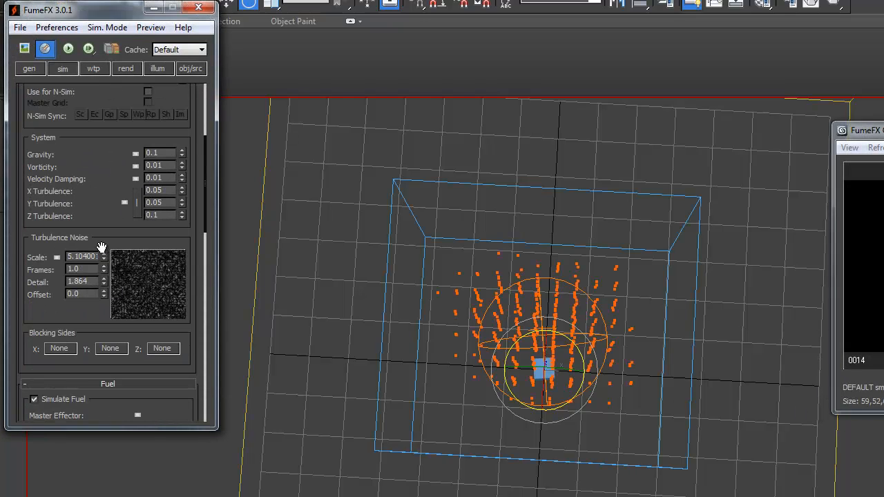
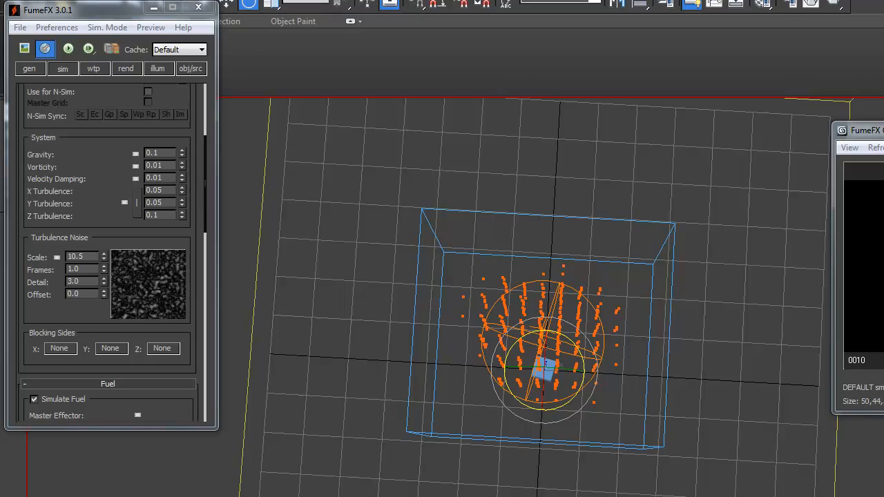
Tilt the perspective view and place an enlarged FumeFX output preview beside the simulation settings.
{"action": "middle_click_drag", "start_coordinate": [612, 359], "coordinate": [607, 391], "text": "alt"}
{"action": "left_click_drag", "start_coordinate": [883, 130], "coordinate": [736, 94]}
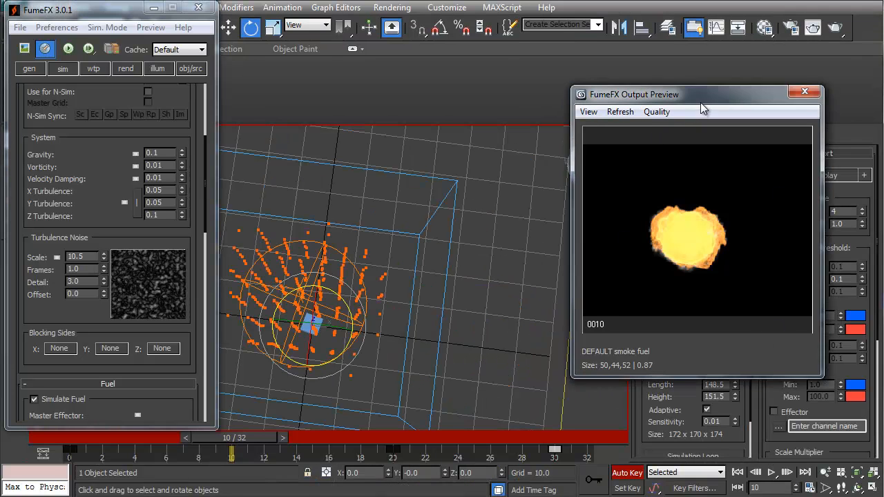
{"action": "left_click_drag", "start_coordinate": [702, 102], "coordinate": [484, 42]}
{"action": "left_click_drag", "start_coordinate": [601, 319], "coordinate": [783, 496]}
{"action": "left_click_drag", "start_coordinate": [617, 34], "coordinate": [682, 2]}
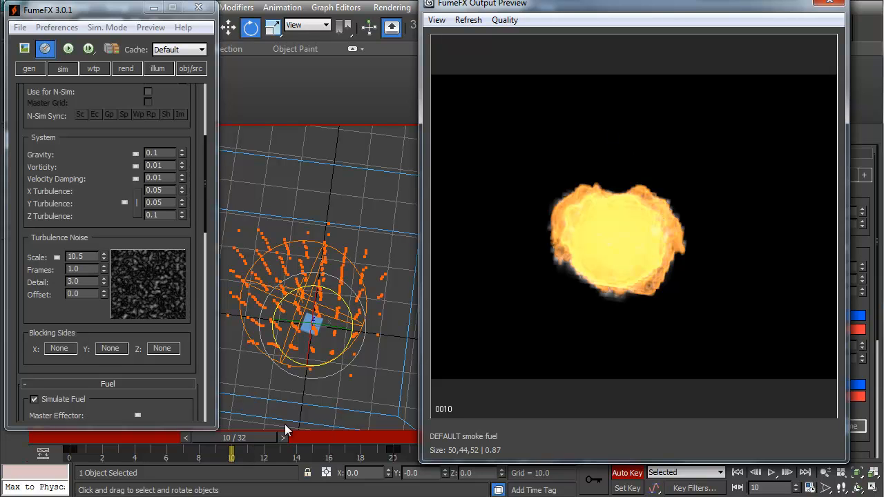
{"action": "left_click_drag", "start_coordinate": [684, 3], "coordinate": [662, 0]}
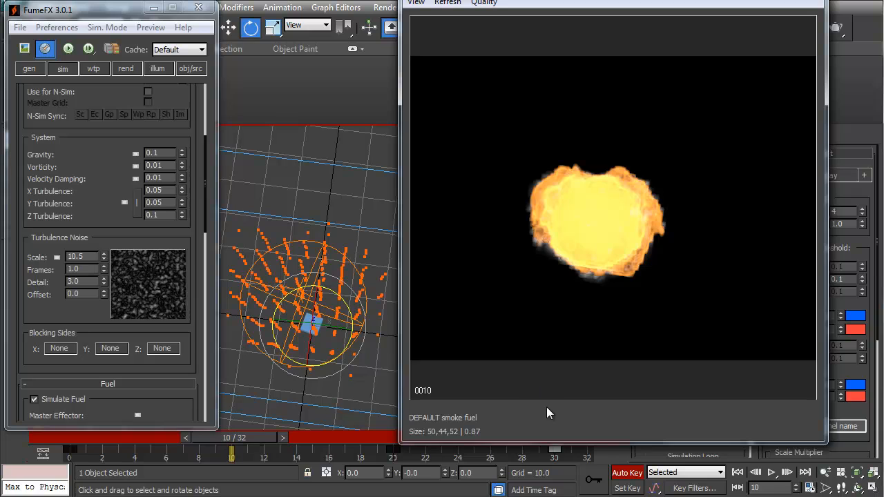
{"action": "left_click_drag", "start_coordinate": [556, 443], "coordinate": [554, 422]}
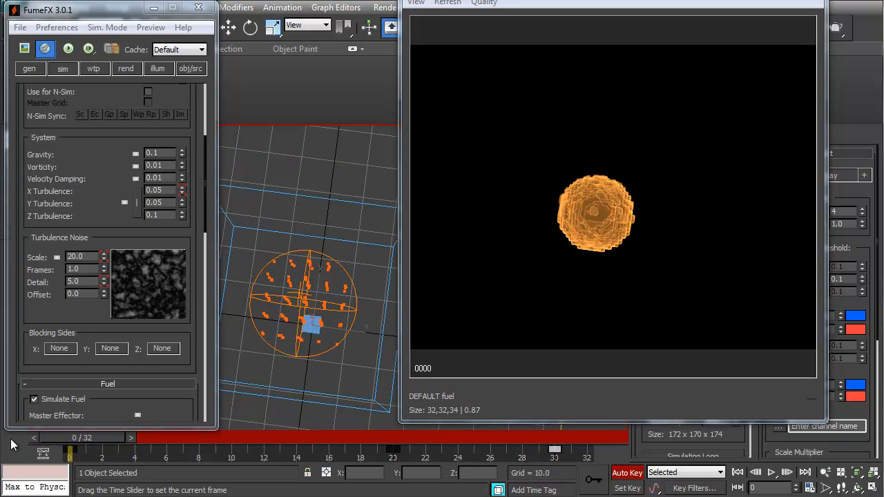
Scrub the simulation from frame 0 to 32 and back to 25, examining the fireball's growth in the output preview.
{"action": "key", "text": "e"}
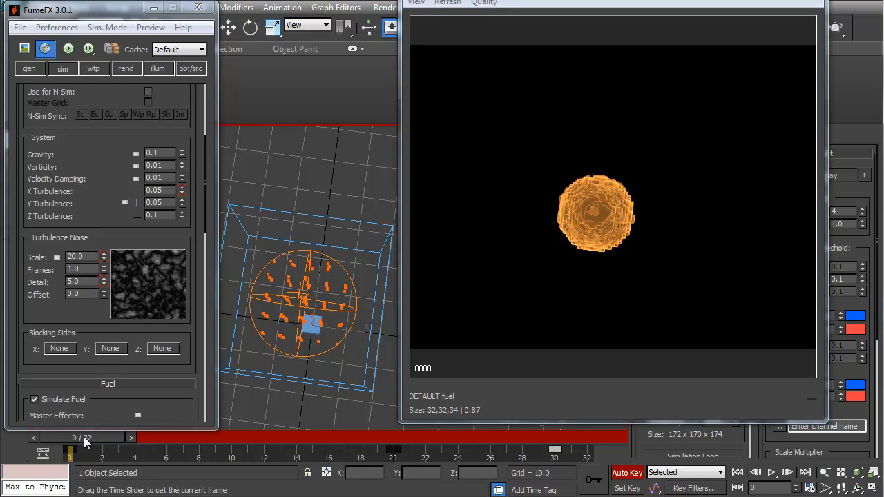
{"action": "left_click_drag", "start_coordinate": [83, 436], "coordinate": [205, 438]}
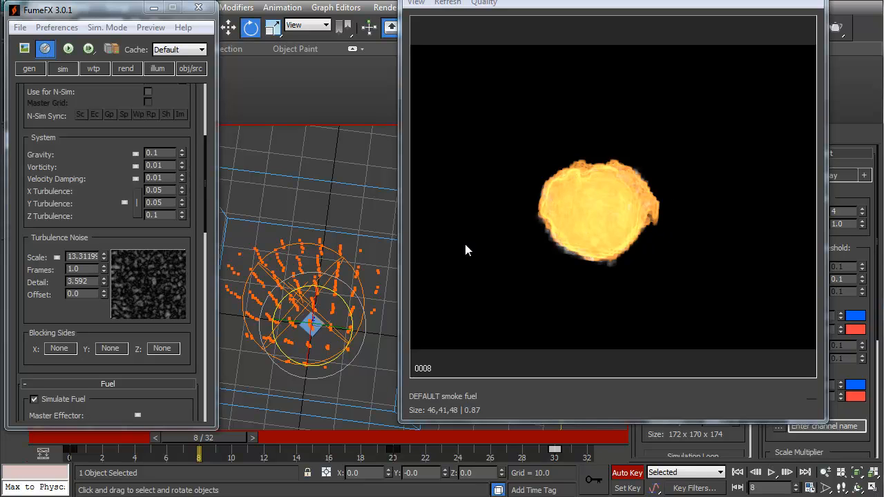
{"action": "left_click_drag", "start_coordinate": [225, 436], "coordinate": [610, 439]}
{"action": "key", "text": "e"}
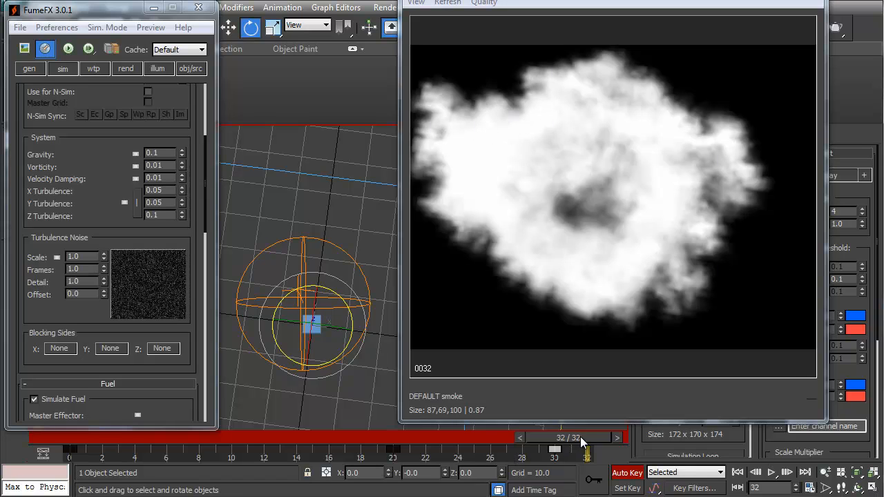
{"action": "left_click_drag", "start_coordinate": [581, 436], "coordinate": [462, 442]}
{"action": "key", "text": "e"}
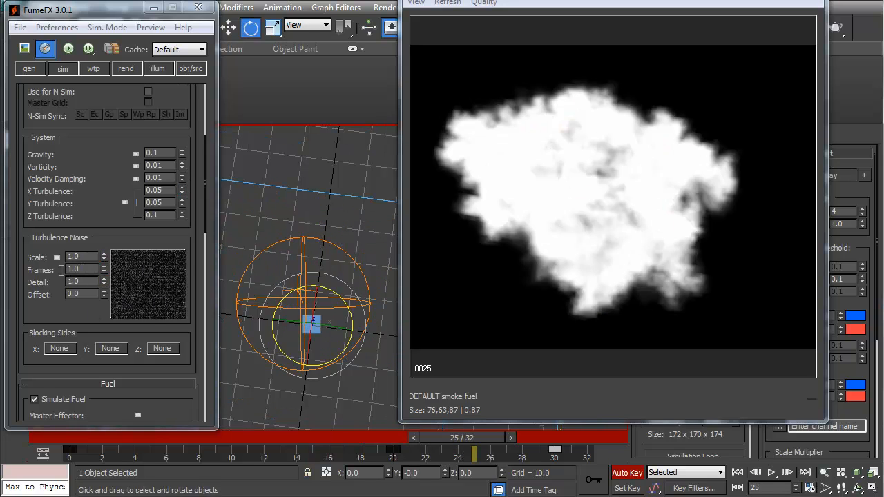
Scrub from frame 0 to 32 and back to 21, comparing the animated turbulence noise scale and detail with the preview.
{"action": "double_click", "coordinate": [73, 269]}
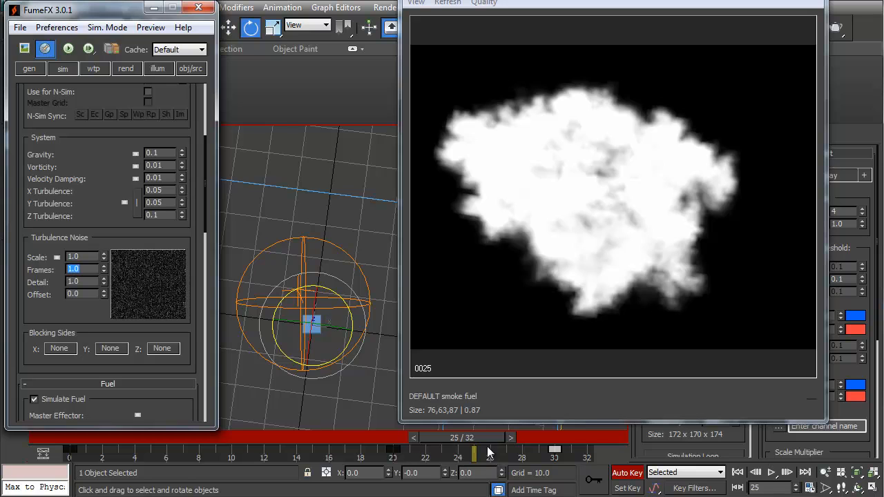
{"action": "left_click_drag", "start_coordinate": [479, 439], "coordinate": [62, 439]}
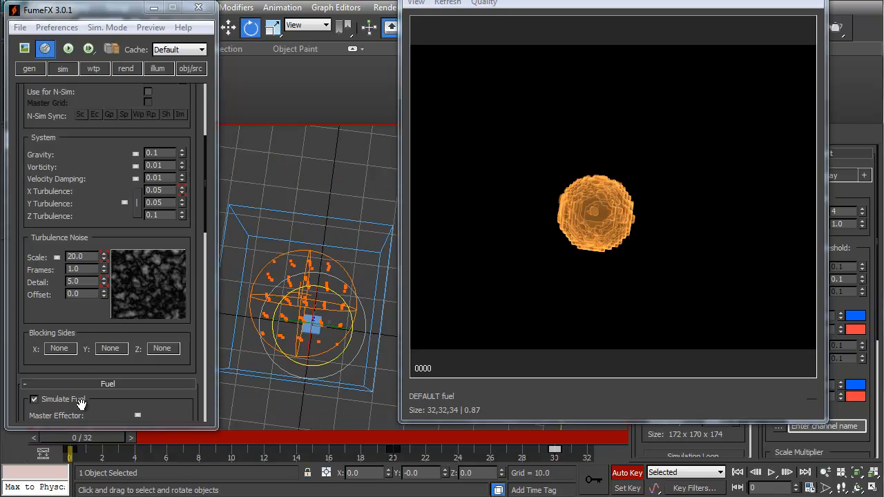
{"action": "mouse_move", "coordinate": [69, 443]}
{"action": "left_mouse_down"}
{"action": "mouse_move", "coordinate": [220, 440]}
{"action": "mouse_move", "coordinate": [69, 446]}
{"action": "left_mouse_up"}
{"action": "left_click_drag", "start_coordinate": [73, 446], "coordinate": [442, 458]}
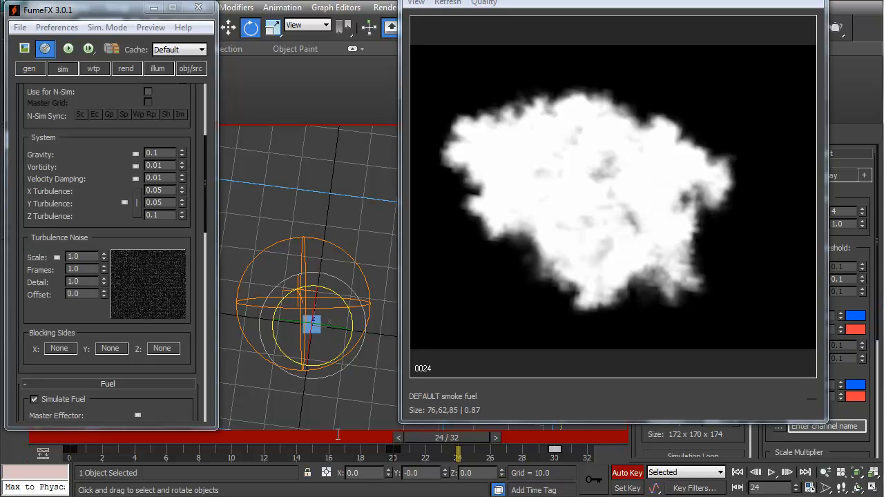
{"action": "left_click_drag", "start_coordinate": [431, 441], "coordinate": [722, 456]}
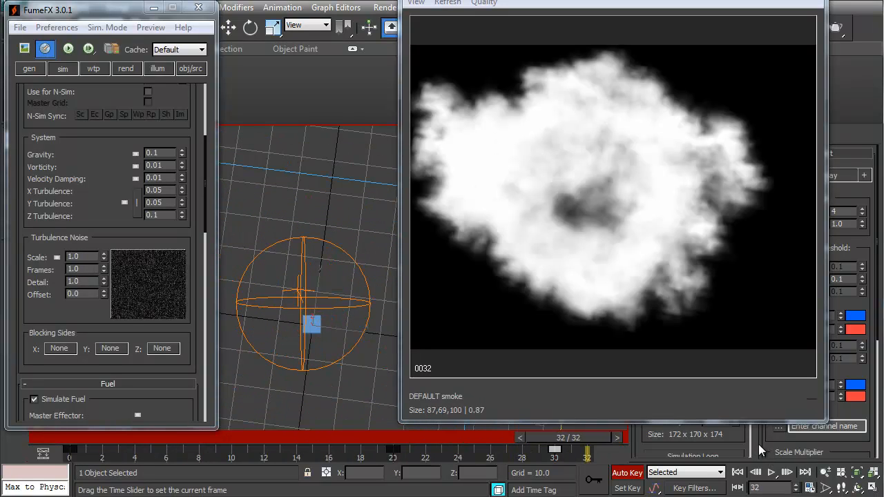
{"action": "left_click_drag", "start_coordinate": [489, 449], "coordinate": [408, 450]}
{"action": "key", "text": "e"}
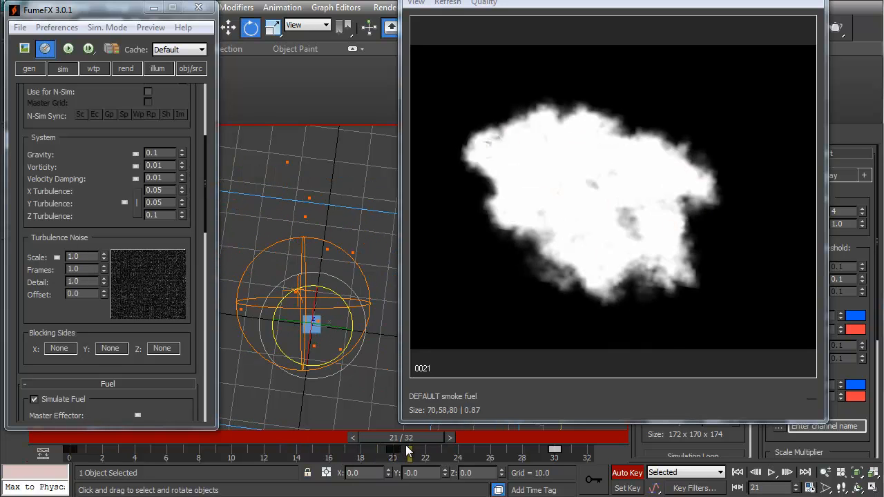
Show the Fuel settings and scrub to frame 32 and back to 0, examining the animated Burn Rate against the preview.
{"action": "scroll", "coordinate": [170, 369], "scroll_direction": "down", "scroll_amount": 5}
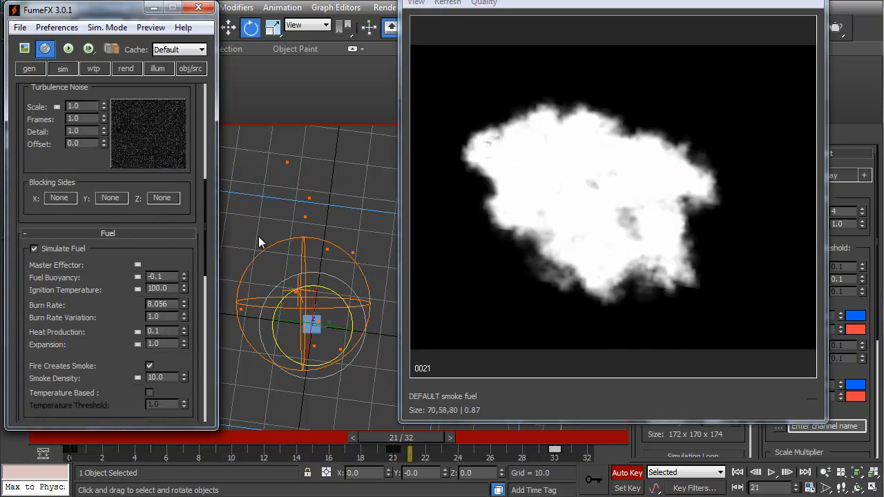
{"action": "left_click_drag", "start_coordinate": [410, 434], "coordinate": [679, 441]}
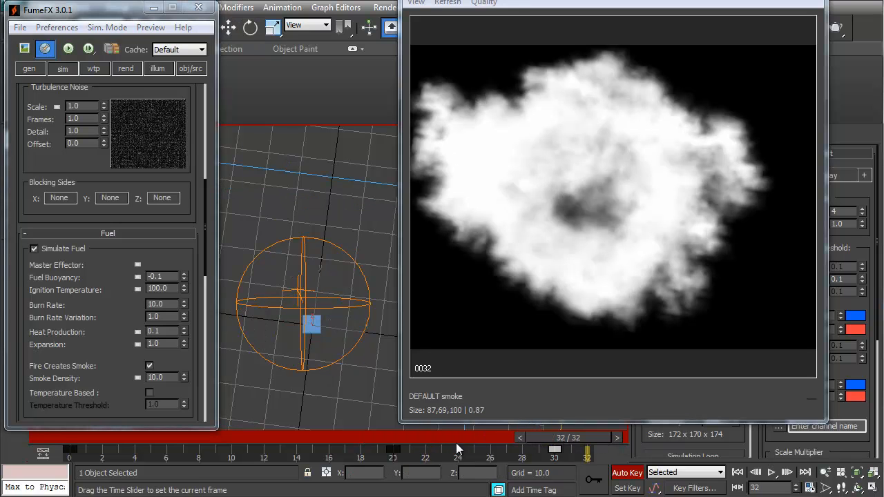
{"action": "mouse_move", "coordinate": [456, 443]}
{"action": "left_mouse_down"}
{"action": "mouse_move", "coordinate": [147, 450]}
{"action": "mouse_move", "coordinate": [619, 440]}
{"action": "left_mouse_up"}
{"action": "mouse_move", "coordinate": [543, 441]}
{"action": "left_mouse_down"}
{"action": "mouse_move", "coordinate": [376, 453]}
{"action": "mouse_move", "coordinate": [237, 445]}
{"action": "mouse_move", "coordinate": [101, 461]}
{"action": "left_mouse_up"}
{"action": "left_click_drag", "start_coordinate": [96, 454], "coordinate": [69, 469]}
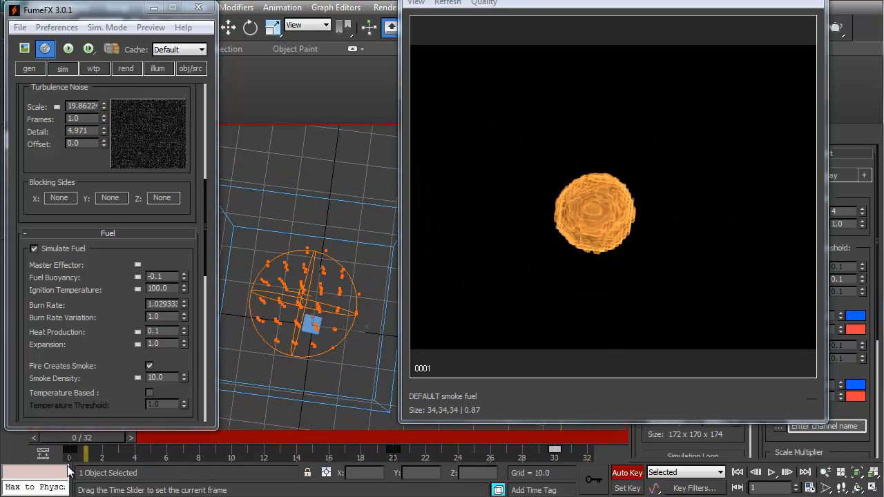
{"action": "key", "text": "e"}
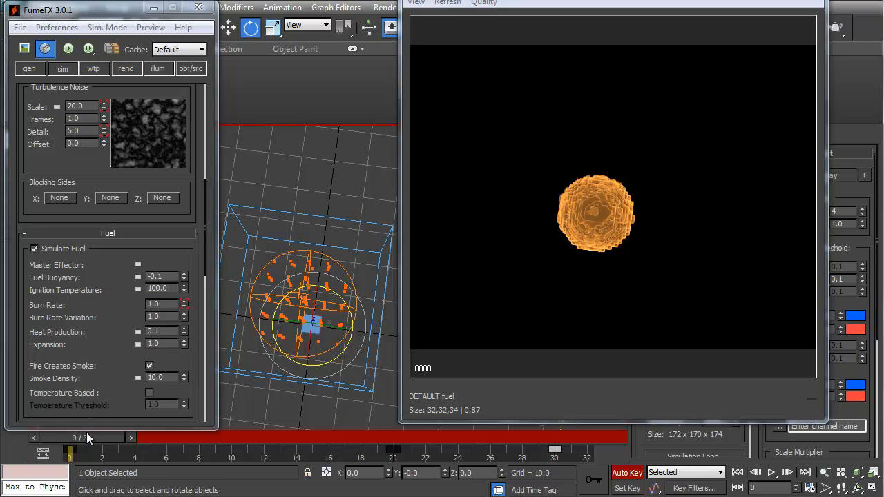
{"action": "mouse_move", "coordinate": [89, 438]}
{"action": "left_mouse_down"}
{"action": "mouse_move", "coordinate": [305, 432]}
{"action": "mouse_move", "coordinate": [581, 452]}
{"action": "mouse_move", "coordinate": [558, 458]}
{"action": "mouse_move", "coordinate": [498, 439]}
{"action": "mouse_move", "coordinate": [70, 442]}
{"action": "mouse_move", "coordinate": [310, 422]}
{"action": "mouse_move", "coordinate": [602, 432]}
{"action": "mouse_move", "coordinate": [91, 442]}
{"action": "left_mouse_up"}
{"action": "key", "text": "e"}
Review the system turbulence, turbulence noise and fuel settings at frame 0.
{"action": "left_click_drag", "start_coordinate": [118, 349], "coordinate": [139, 304]}
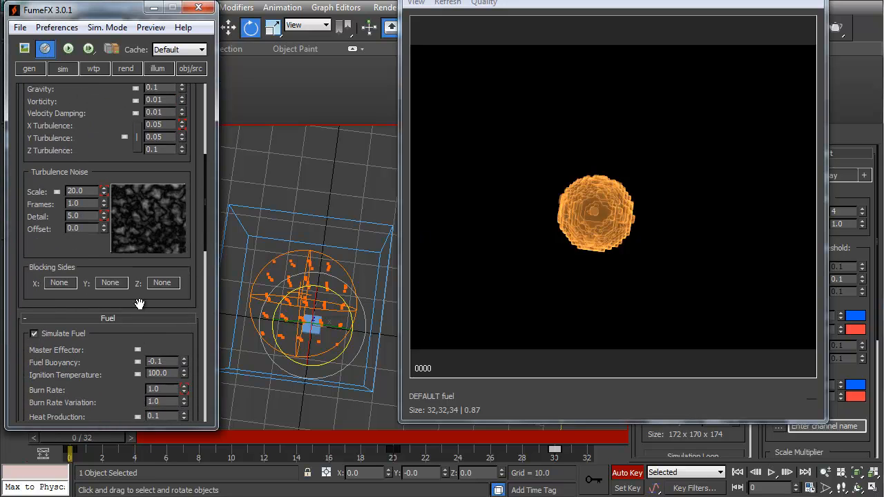
{"action": "left_click_drag", "start_coordinate": [86, 260], "coordinate": [88, 275]}
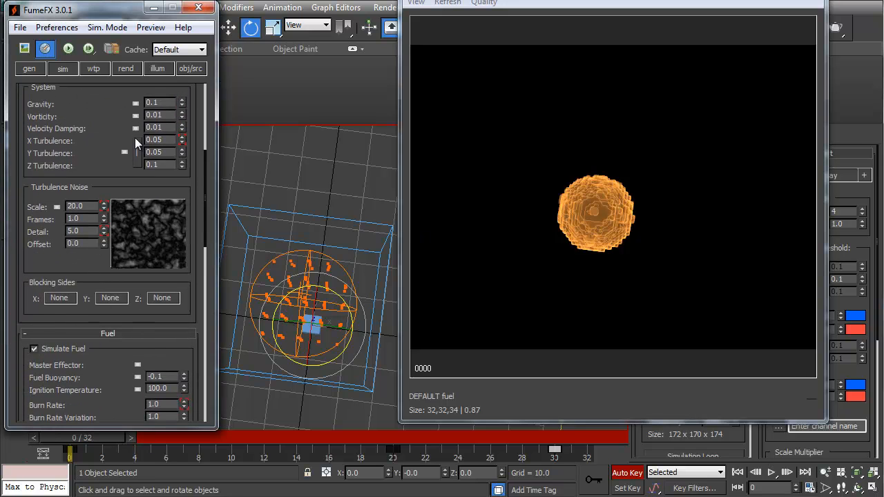
{"action": "left_click_drag", "start_coordinate": [114, 129], "coordinate": [109, 223]}
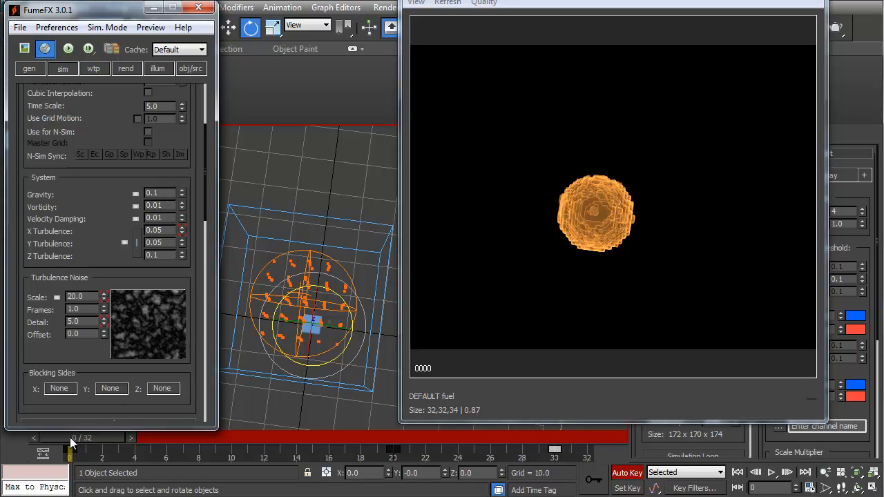
{"action": "left_click_drag", "start_coordinate": [70, 438], "coordinate": [680, 437]}
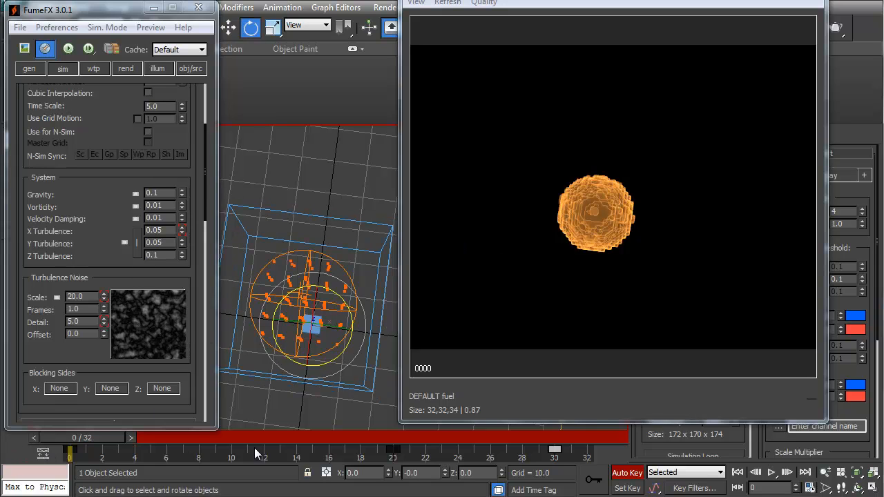
{"action": "left_click_drag", "start_coordinate": [96, 370], "coordinate": [99, 128]}
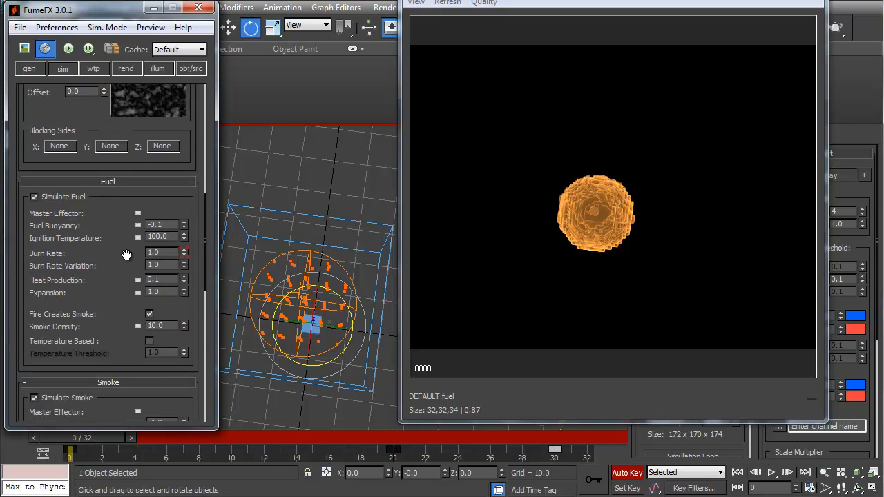
{"action": "left_click_drag", "start_coordinate": [98, 303], "coordinate": [99, 280]}
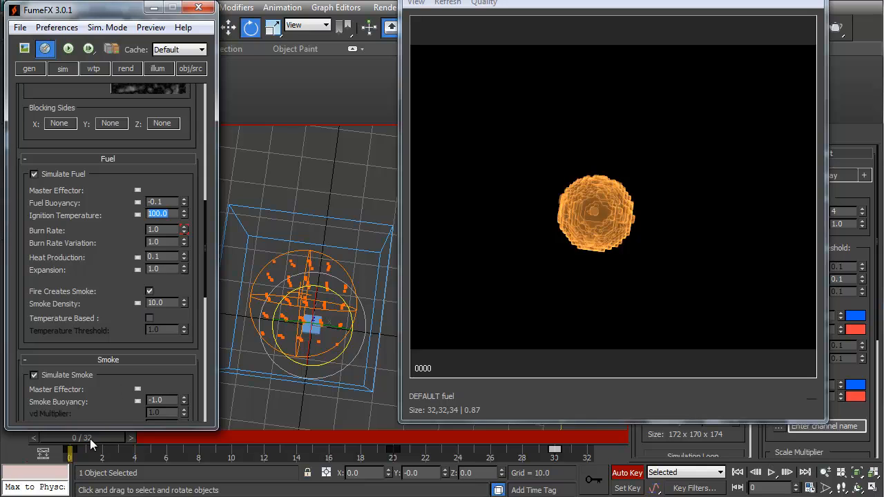
Scrub from frame 0 to 32 to examine how the fire burns into smoke alongside the fuel settings.
{"action": "mouse_move", "coordinate": [87, 437]}
{"action": "left_mouse_down"}
{"action": "mouse_move", "coordinate": [270, 438]}
{"action": "mouse_move", "coordinate": [143, 445]}
{"action": "mouse_move", "coordinate": [69, 437]}
{"action": "mouse_move", "coordinate": [466, 435]}
{"action": "left_mouse_up"}
{"action": "key", "text": "e"}
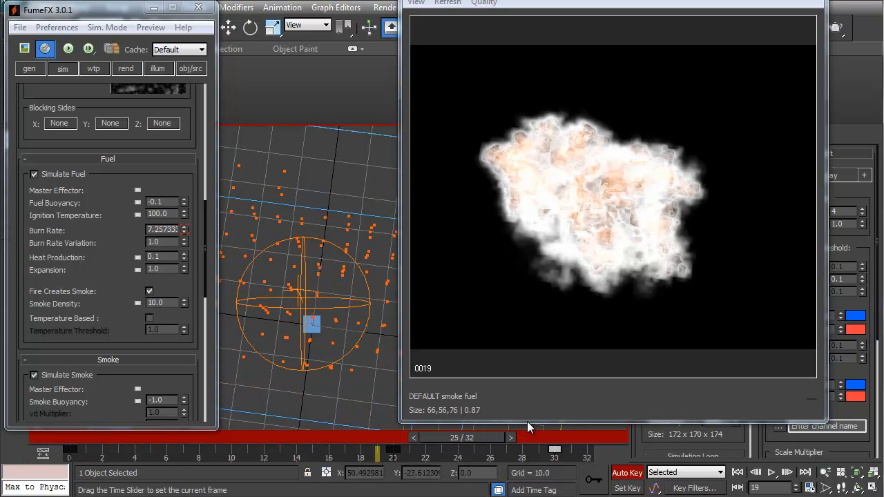
{"action": "mouse_move", "coordinate": [527, 423]}
{"action": "left_mouse_down"}
{"action": "mouse_move", "coordinate": [606, 411]}
{"action": "mouse_move", "coordinate": [692, 418]}
{"action": "mouse_move", "coordinate": [533, 433]}
{"action": "left_mouse_up"}
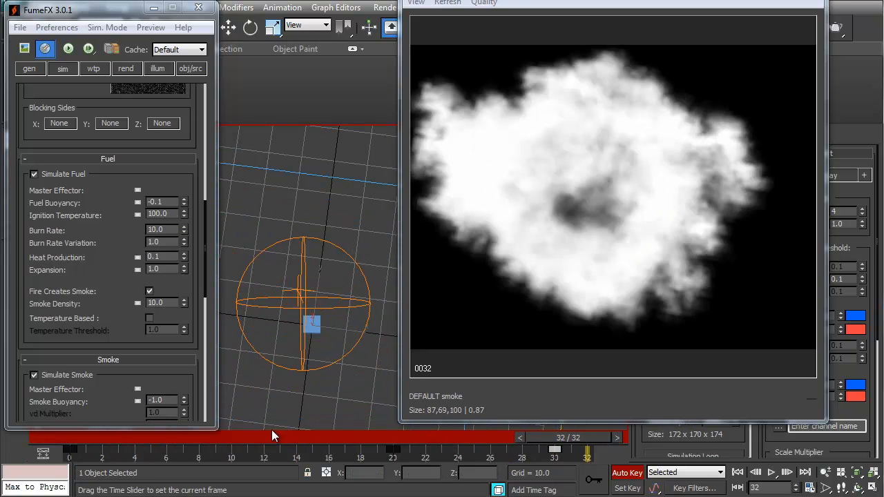
{"action": "mouse_move", "coordinate": [271, 430]}
{"action": "left_mouse_down"}
{"action": "mouse_move", "coordinate": [22, 422]}
{"action": "mouse_move", "coordinate": [111, 437]}
{"action": "mouse_move", "coordinate": [559, 437]}
{"action": "mouse_move", "coordinate": [637, 452]}
{"action": "left_mouse_up"}
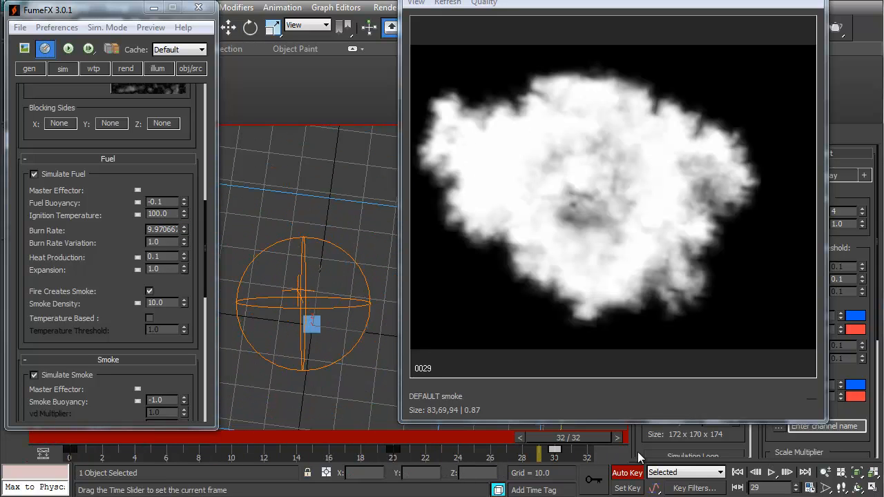
{"action": "key", "text": "e"}
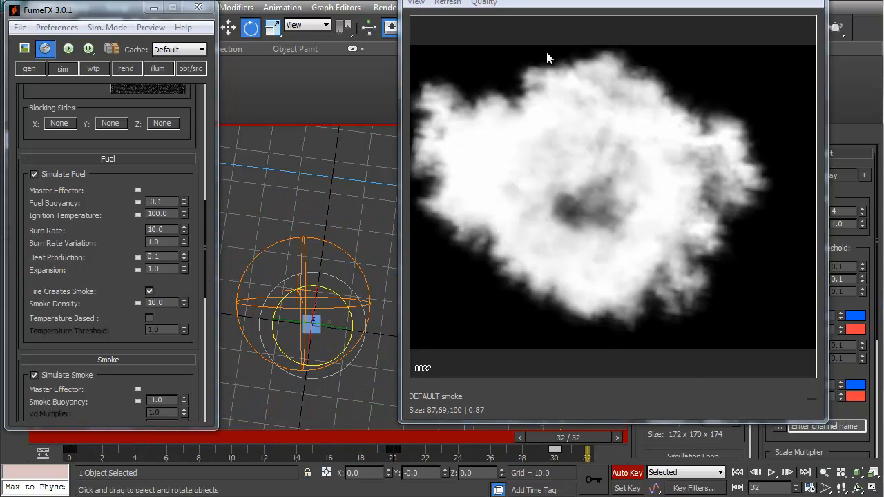
Lower the output preview window so its title bar is accessible, and reframe the viewport for a wider view of the smoke cloud.
{"action": "left_click_drag", "start_coordinate": [520, 5], "coordinate": [520, 8]}
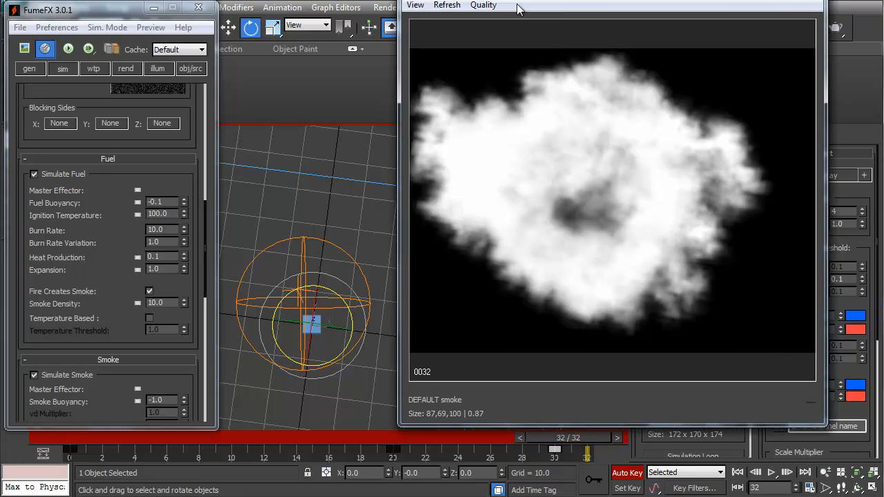
{"action": "left_click_drag", "start_coordinate": [494, 48], "coordinate": [491, 52]}
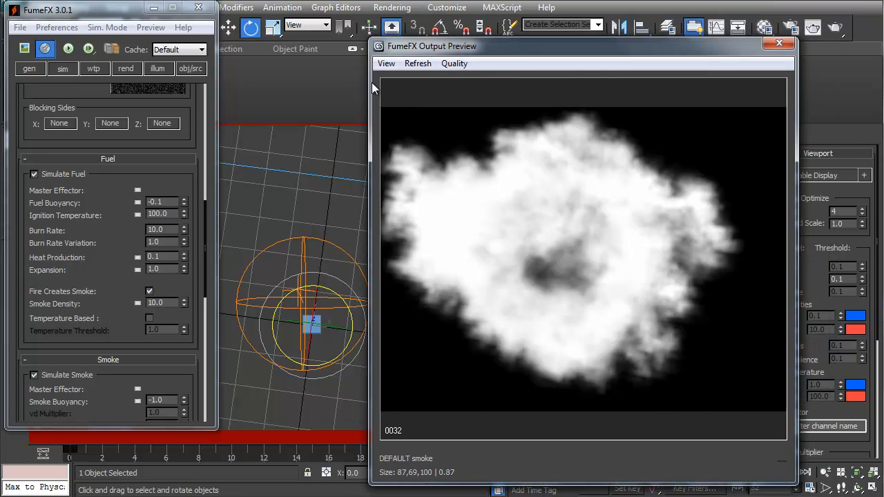
{"action": "key", "text": "c"}
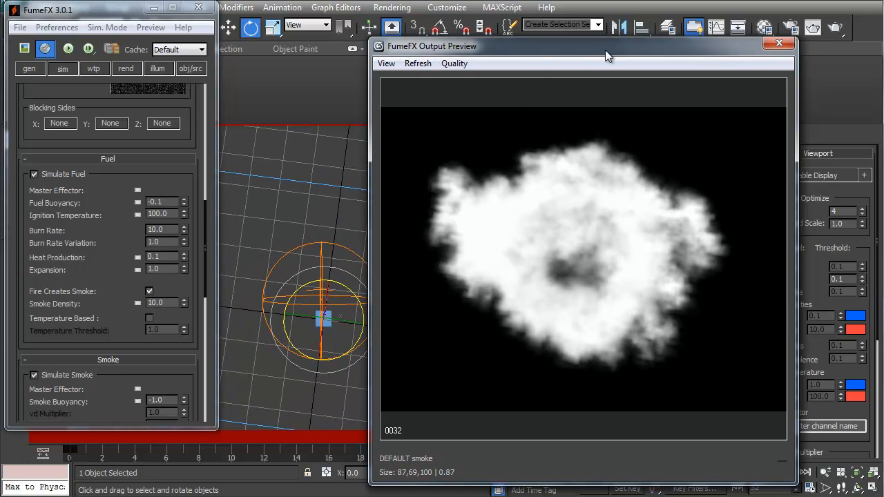
Shrink the output preview window and reposition it so the command panel and main toolbar stay accessible.
{"action": "left_click_drag", "start_coordinate": [606, 49], "coordinate": [617, 24]}
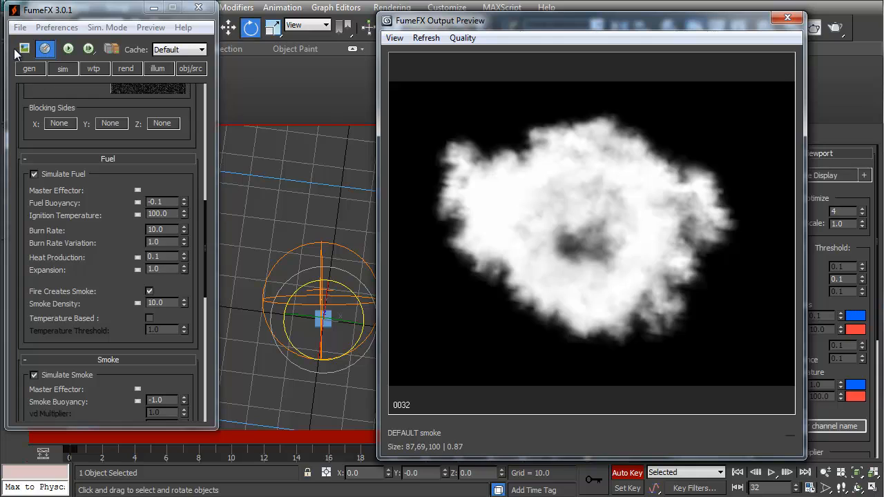
{"action": "left_click", "coordinate": [29, 69]}
{"action": "scroll", "coordinate": [99, 293], "scroll_direction": "down", "scroll_amount": 5}
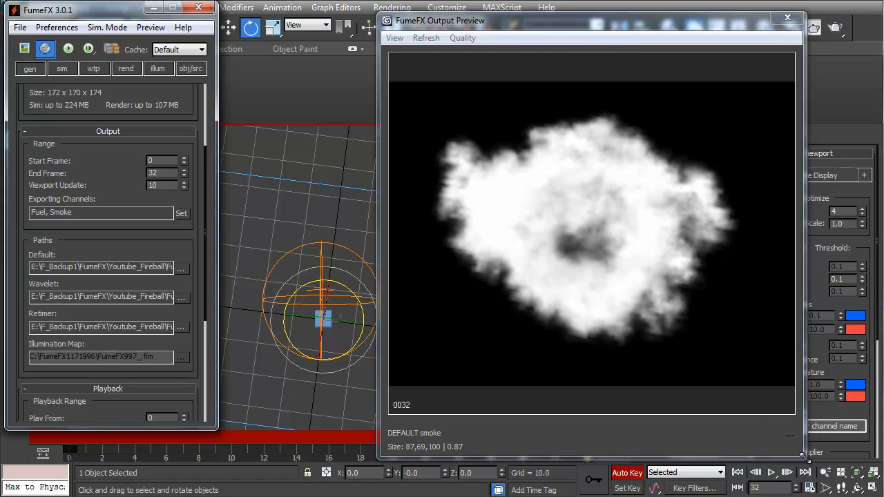
{"action": "left_click_drag", "start_coordinate": [804, 456], "coordinate": [715, 391]}
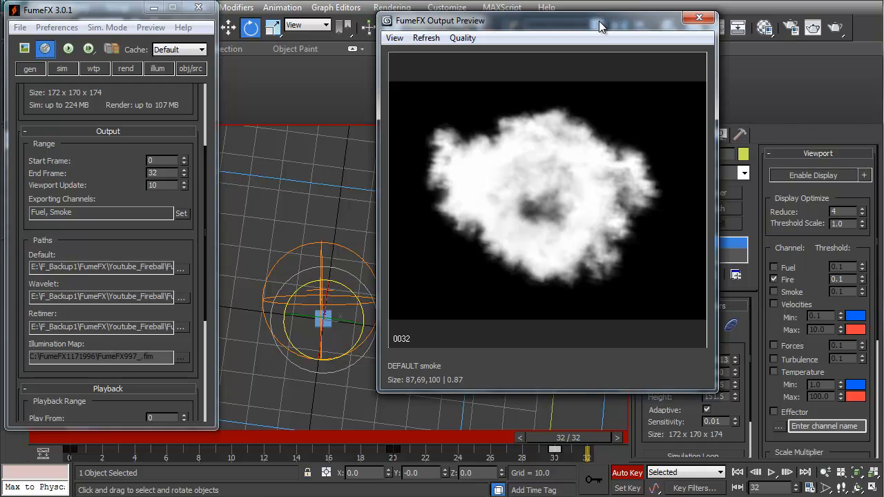
{"action": "left_click_drag", "start_coordinate": [599, 20], "coordinate": [514, 60]}
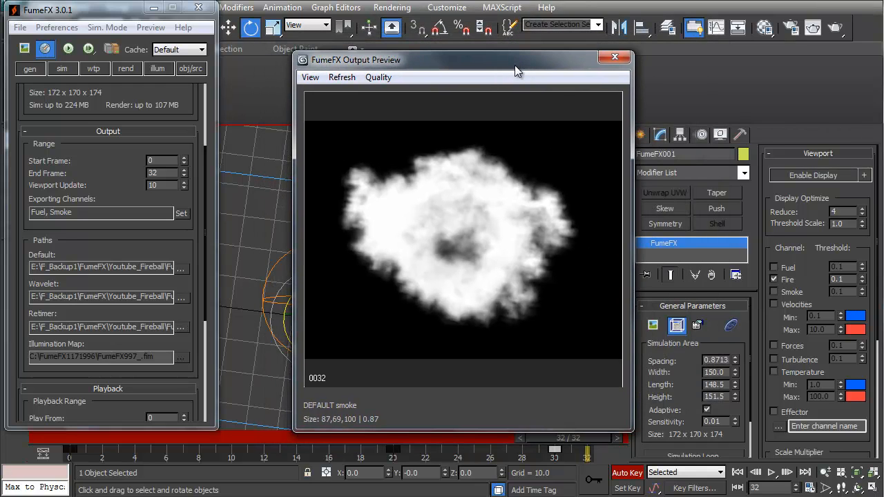
Render the perspective view at frame 32 to check the smoke, and close the rendered frame.
{"action": "left_click", "coordinate": [843, 27]}
{"action": "left_click", "coordinate": [840, 28]}
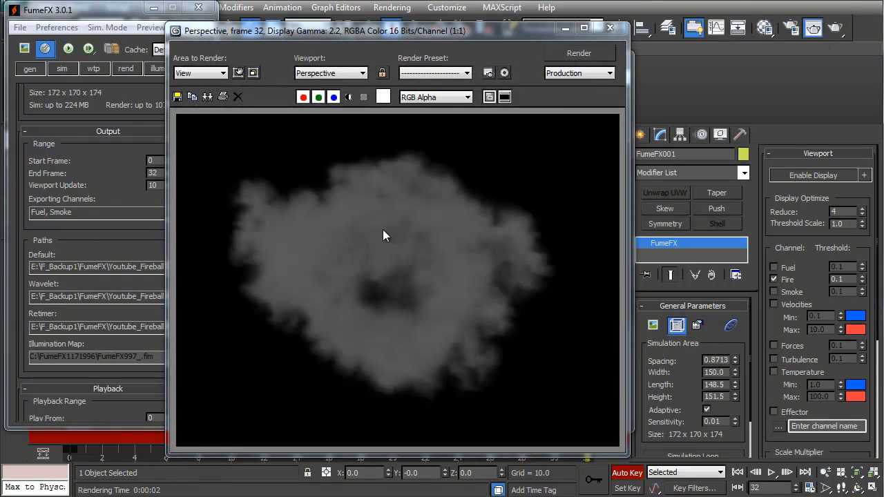
{"action": "left_click", "coordinate": [606, 32]}
Switch the smoke color gradient in the FumeFX rendering parameters to keyless mode.
{"action": "left_click", "coordinate": [125, 69]}
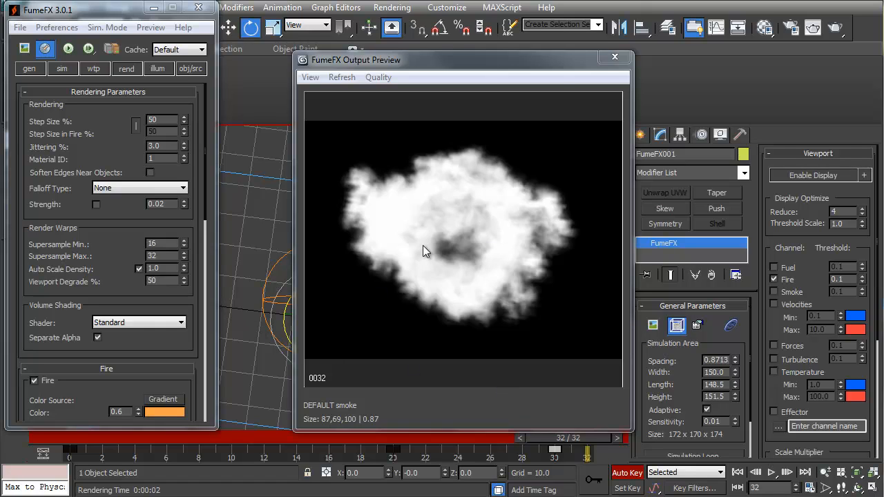
{"action": "scroll", "coordinate": [105, 388], "scroll_direction": "down", "scroll_amount": 10}
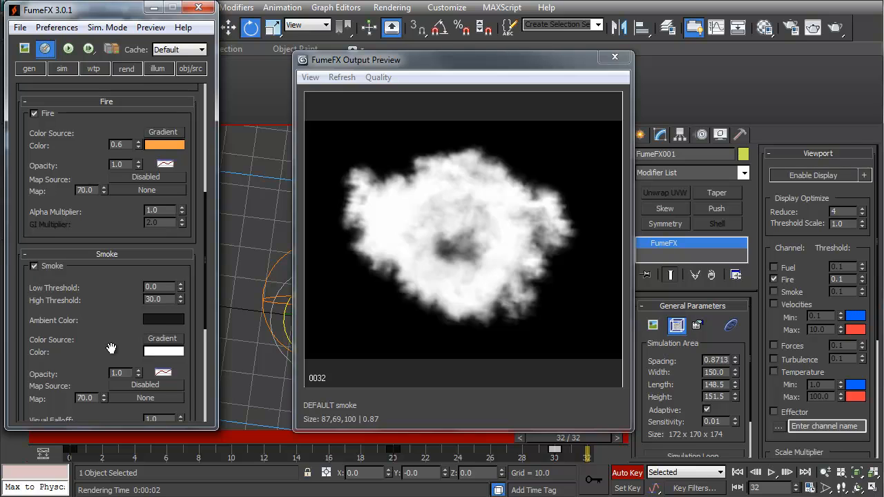
{"action": "left_click_drag", "start_coordinate": [110, 348], "coordinate": [103, 282]}
{"action": "left_click", "coordinate": [158, 285]}
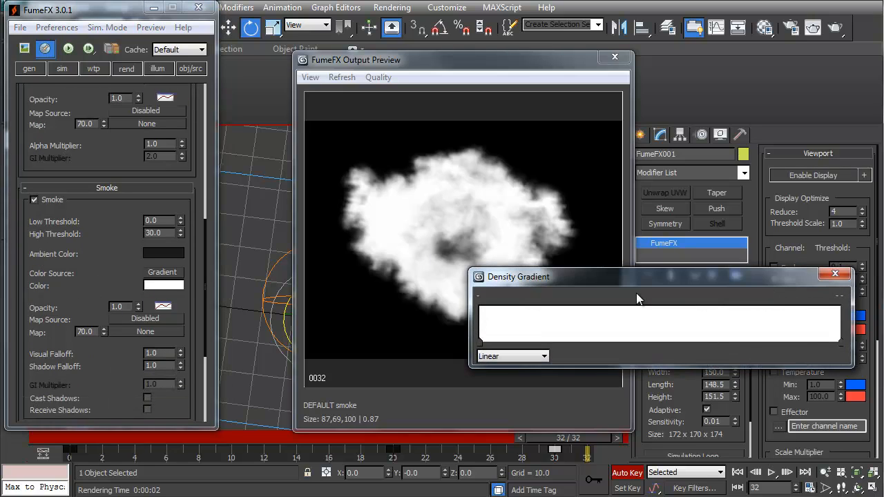
{"action": "left_click", "coordinate": [835, 274]}
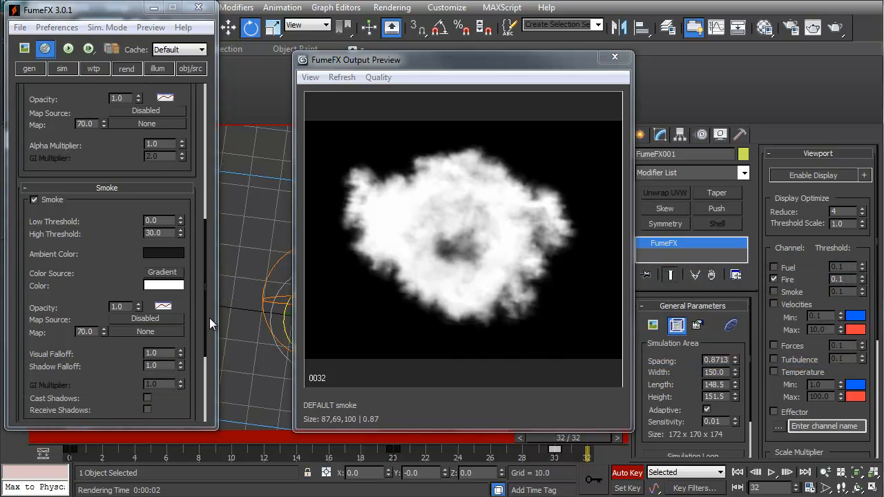
{"action": "right_click", "coordinate": [158, 285]}
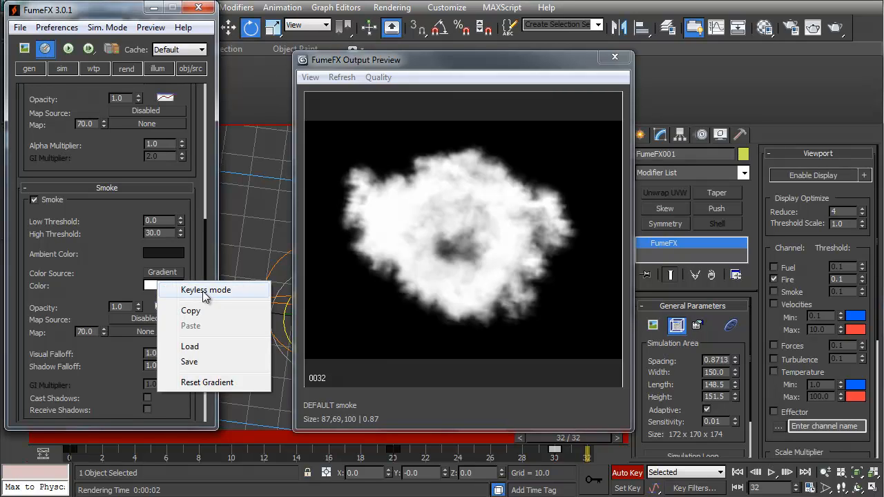
{"action": "left_click", "coordinate": [205, 291]}
Set the smoke color at frame 32 to a near-black grey with a value of 12.
{"action": "left_click", "coordinate": [166, 286]}
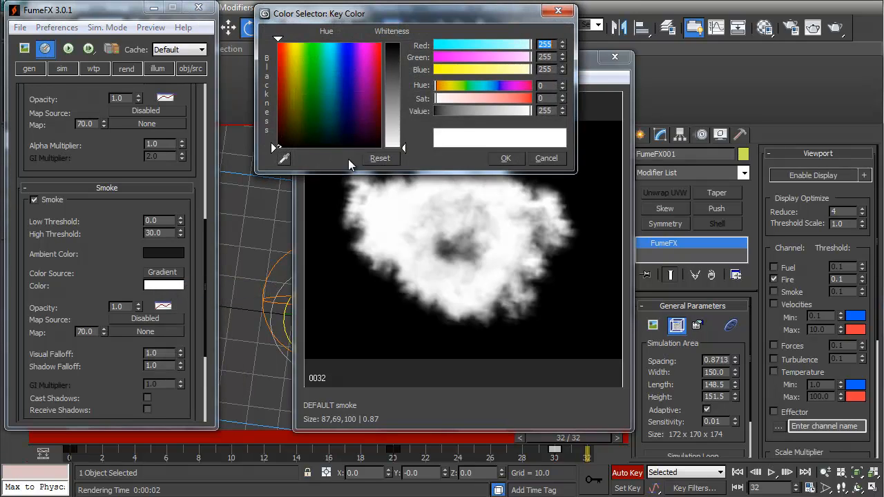
{"action": "left_click_drag", "start_coordinate": [441, 14], "coordinate": [439, 88]}
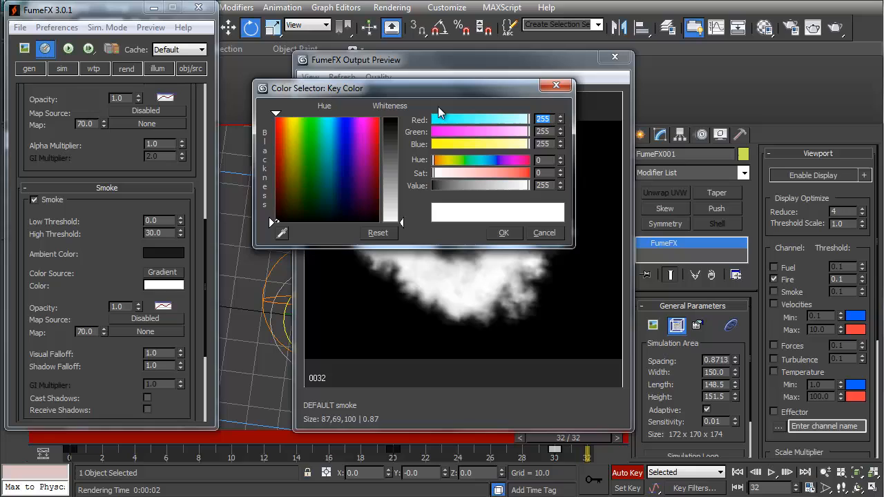
{"action": "left_click", "coordinate": [434, 185]}
{"action": "left_click_drag", "start_coordinate": [435, 186], "coordinate": [438, 186]}
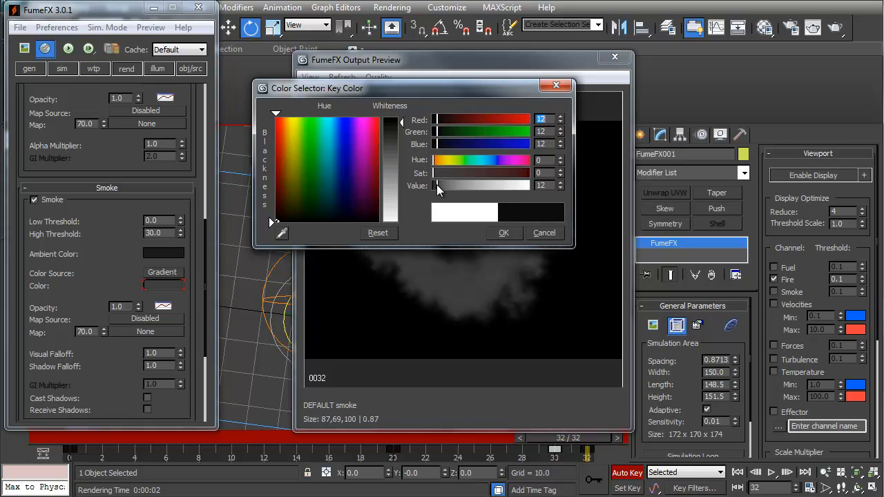
{"action": "left_click", "coordinate": [502, 233]}
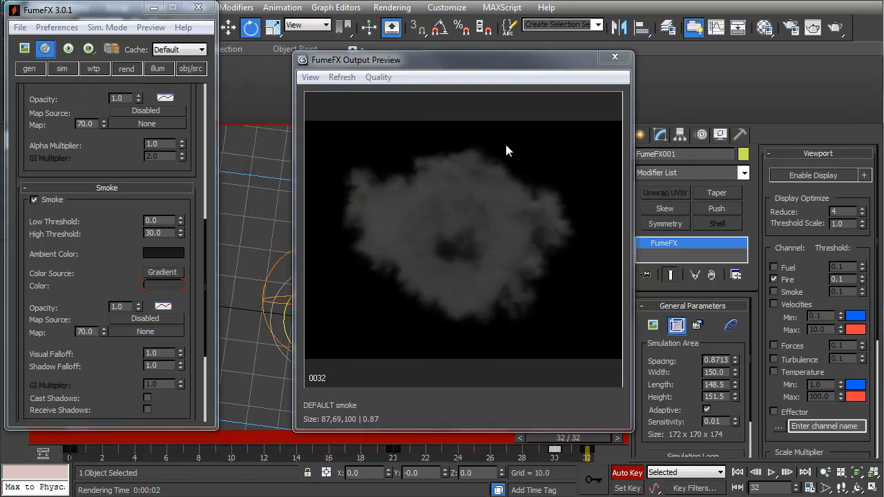
Render frame 32 again, examine the smoke's alpha channel, and close the rendered frame.
{"action": "left_click", "coordinate": [836, 27]}
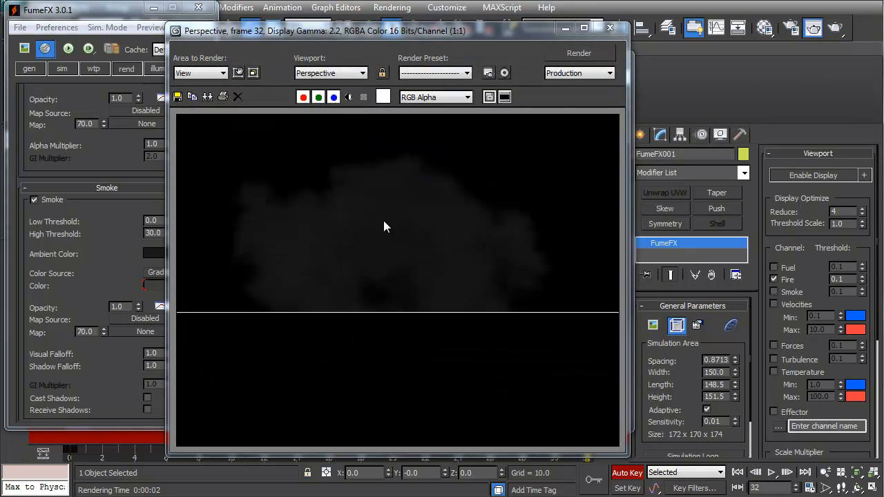
{"action": "left_click", "coordinate": [350, 98]}
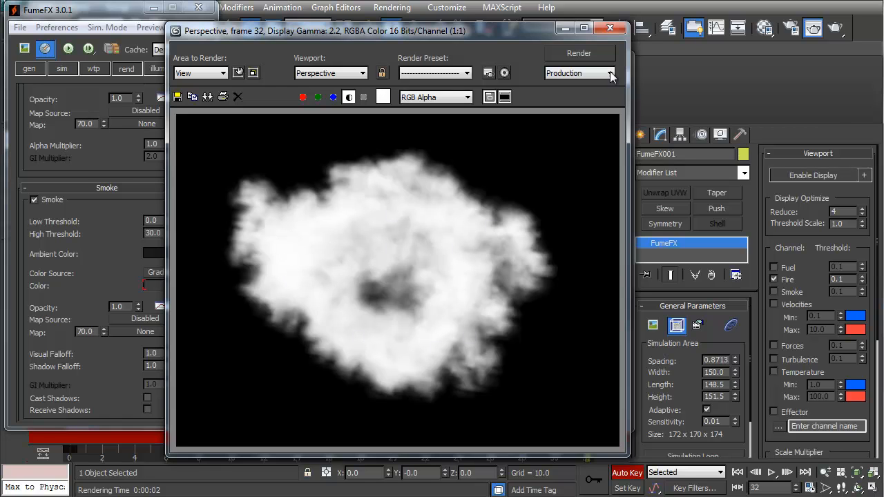
{"action": "left_click", "coordinate": [610, 28]}
Turn off Auto Key while the smoke rendering settings are shown at frame 32.
{"action": "scroll", "coordinate": [115, 362], "scroll_direction": "down", "scroll_amount": 3}
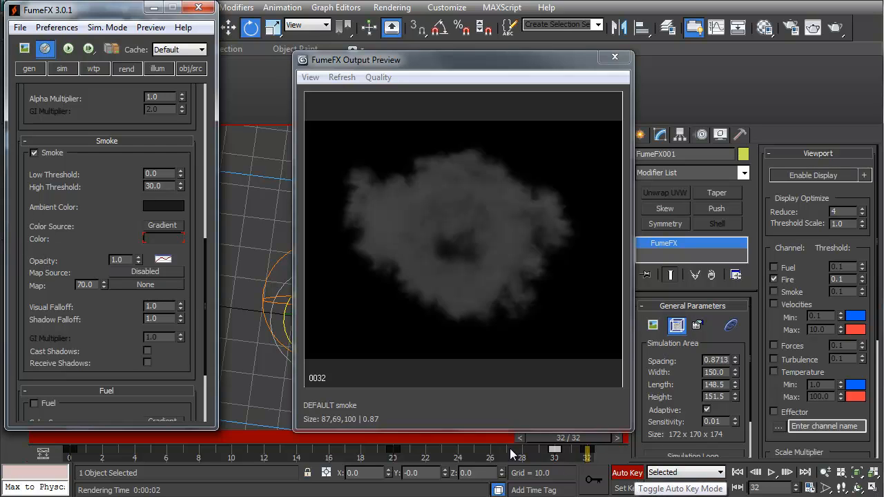
{"action": "left_click_drag", "start_coordinate": [563, 440], "coordinate": [671, 447]}
{"action": "key", "text": "e"}
{"action": "key", "text": "q"}
{"action": "key", "text": "e"}
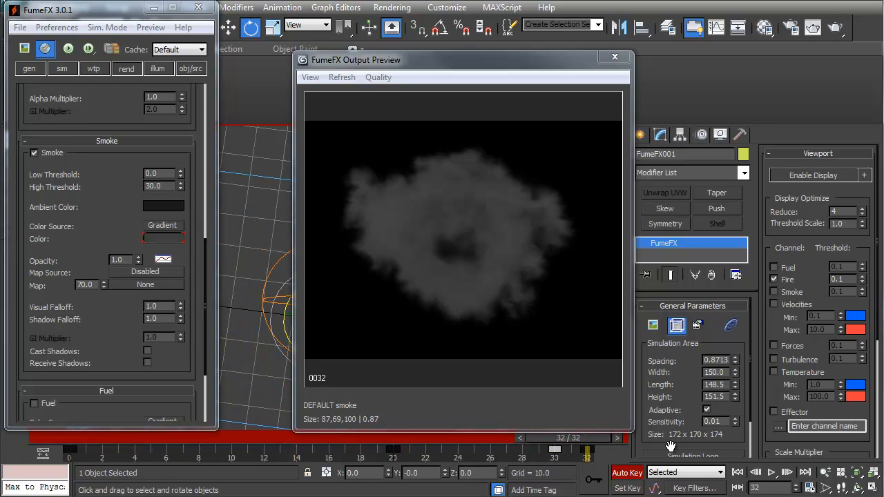
{"action": "left_click", "coordinate": [639, 474]}
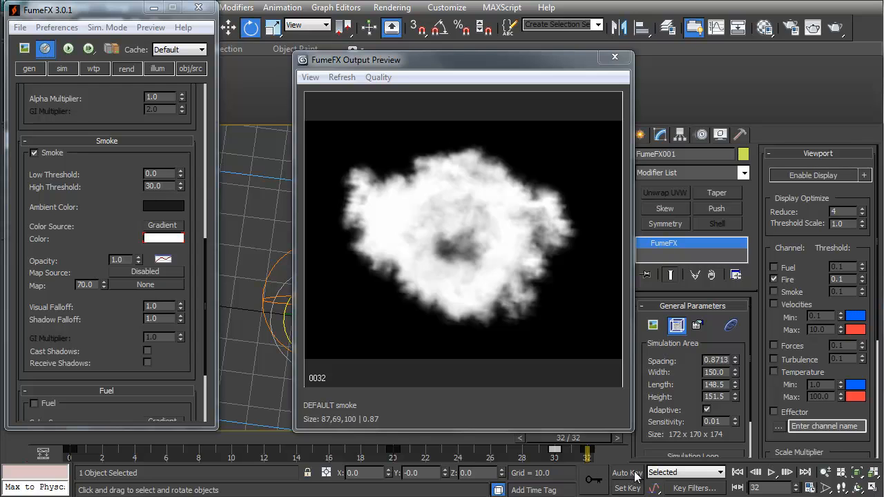
Compare the smoke color at frames 24 and 32 using the FumeFX container's smoke rendering settings.
{"action": "left_click_drag", "start_coordinate": [593, 438], "coordinate": [465, 452]}
{"action": "key", "text": "e"}
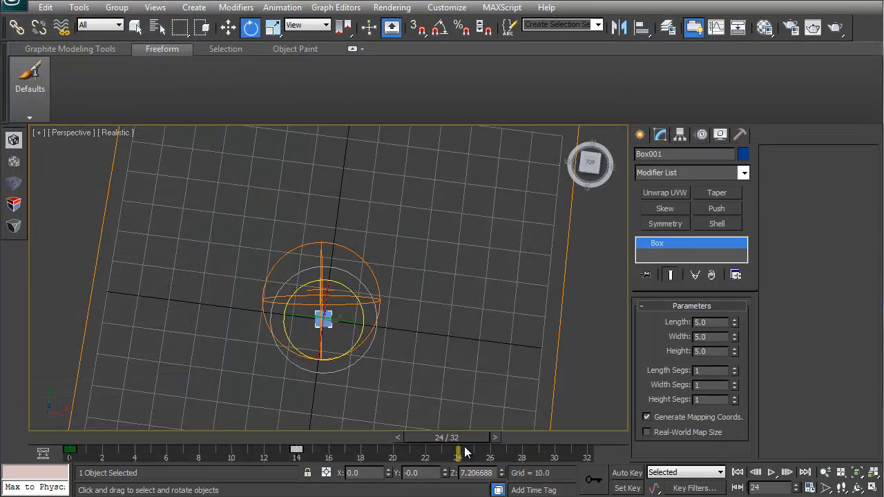
{"action": "left_click", "coordinate": [567, 326]}
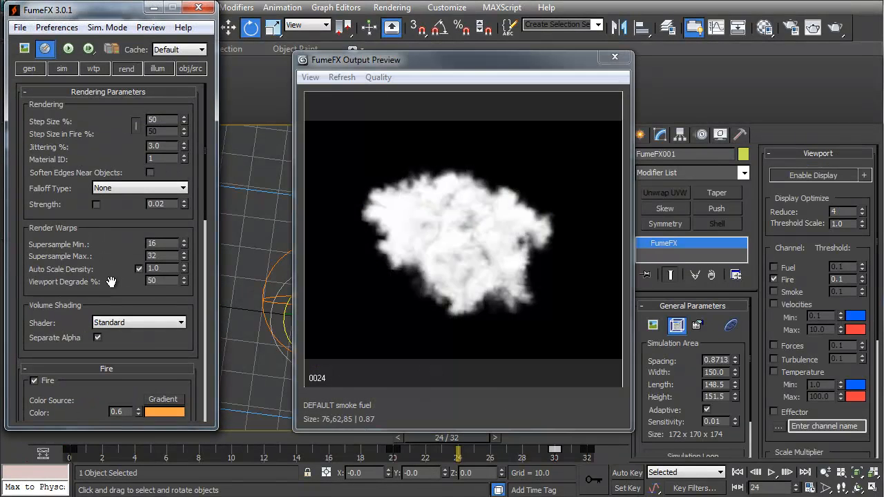
{"action": "left_click", "coordinate": [128, 69]}
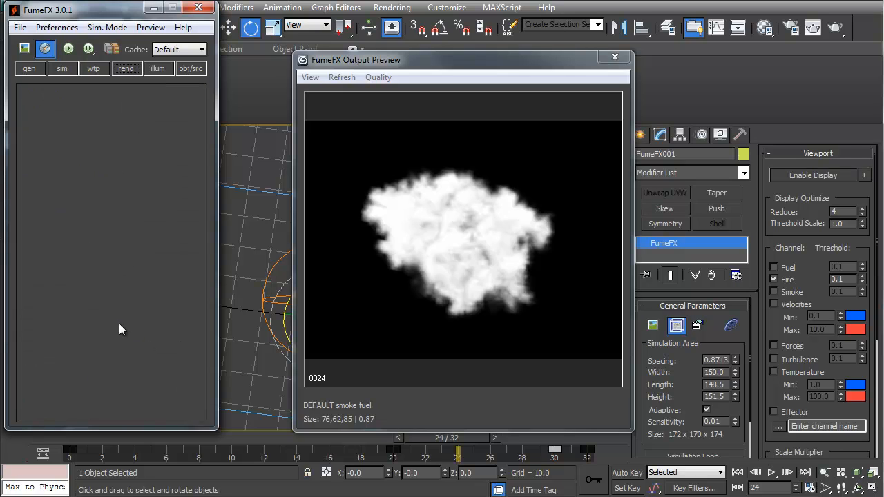
{"action": "left_click", "coordinate": [142, 70]}
{"action": "scroll", "coordinate": [105, 79], "scroll_direction": "down", "scroll_amount": 5}
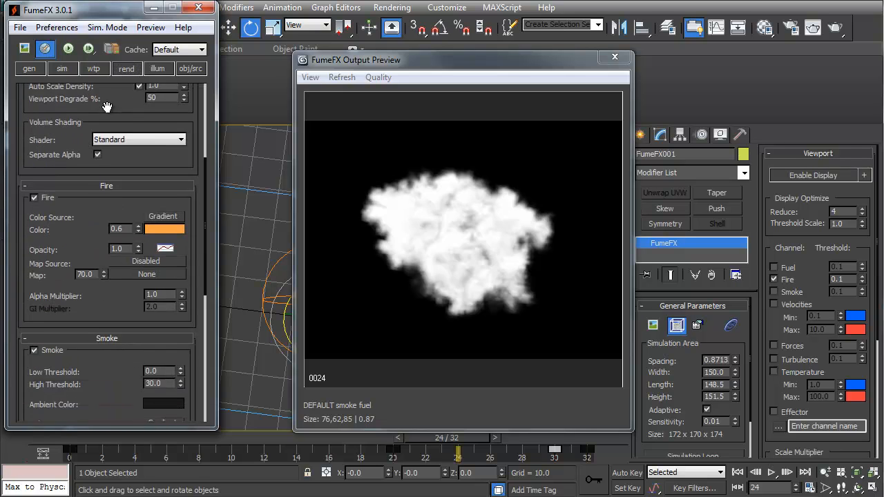
{"action": "scroll", "coordinate": [117, 345], "scroll_direction": "down", "scroll_amount": 2}
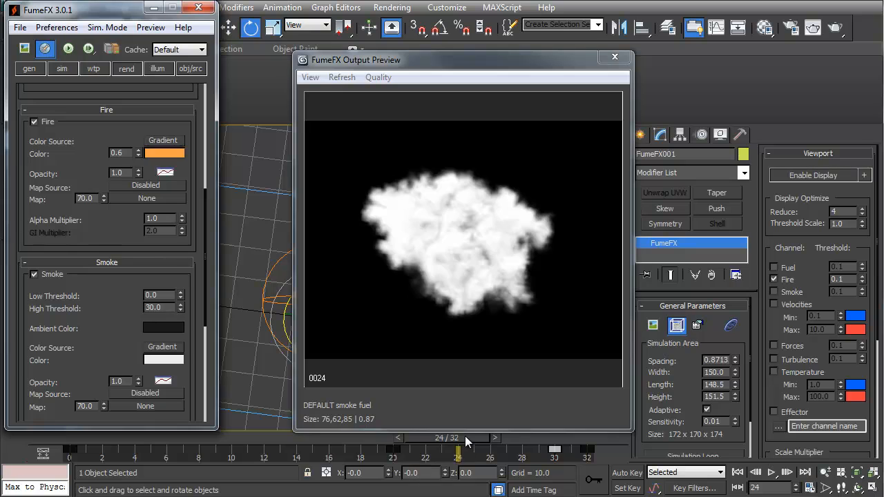
{"action": "left_click_drag", "start_coordinate": [467, 438], "coordinate": [605, 439]}
{"action": "key", "text": "e"}
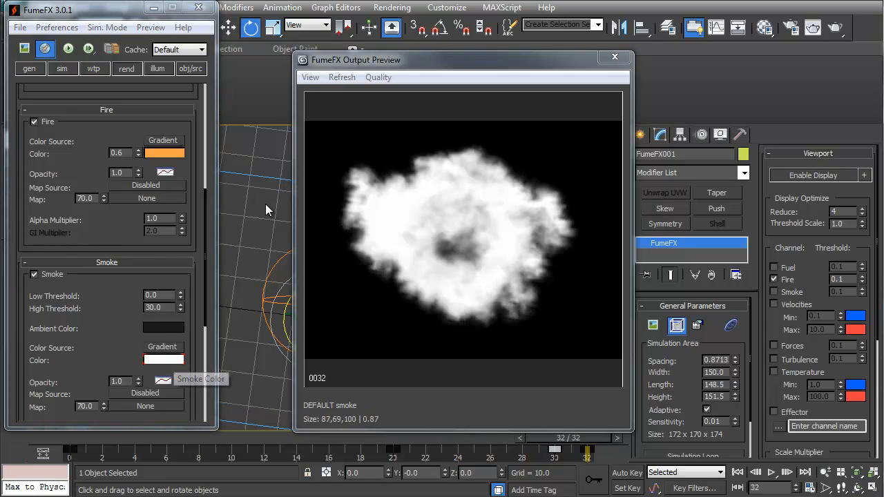
Move the output preview aside and open the Curve Editor for the FumeFX container, narrowing its window to fit the screen.
{"action": "left_click_drag", "start_coordinate": [549, 65], "coordinate": [733, 58]}
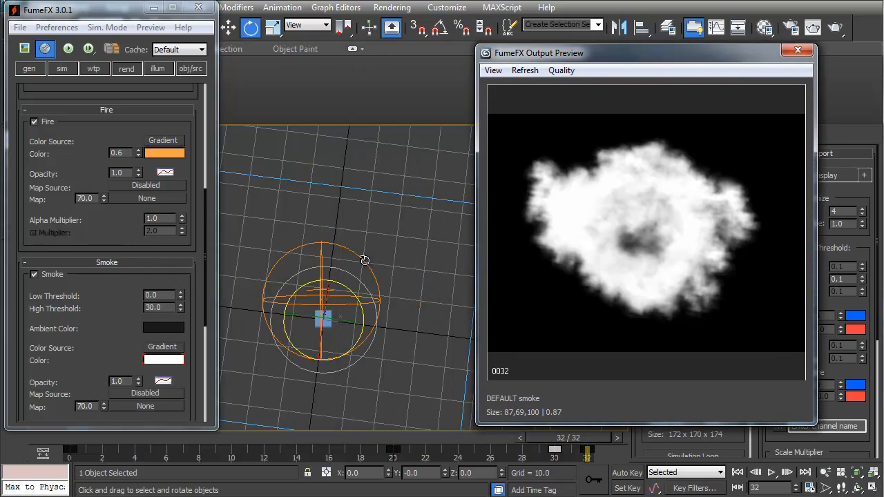
{"action": "middle_click_drag", "start_coordinate": [365, 261], "coordinate": [373, 284]}
{"action": "scroll", "coordinate": [385, 242], "scroll_direction": "down", "scroll_amount": 5}
{"action": "left_click_drag", "start_coordinate": [366, 235], "coordinate": [366, 228]}
{"action": "right_click", "coordinate": [367, 224]}
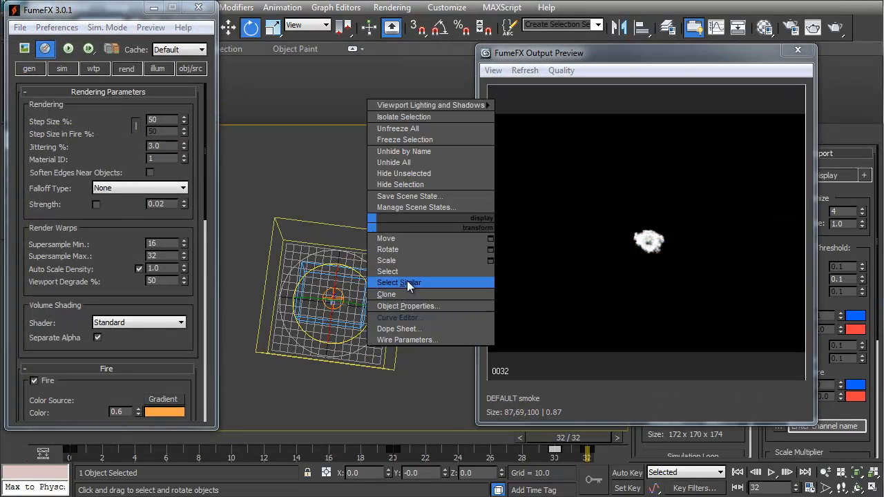
{"action": "left_click", "coordinate": [413, 317]}
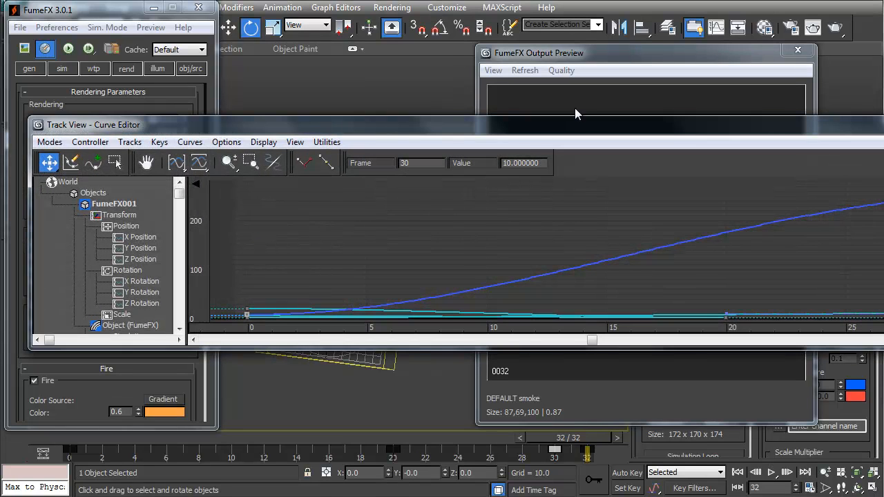
{"action": "left_click_drag", "start_coordinate": [883, 222], "coordinate": [847, 221]}
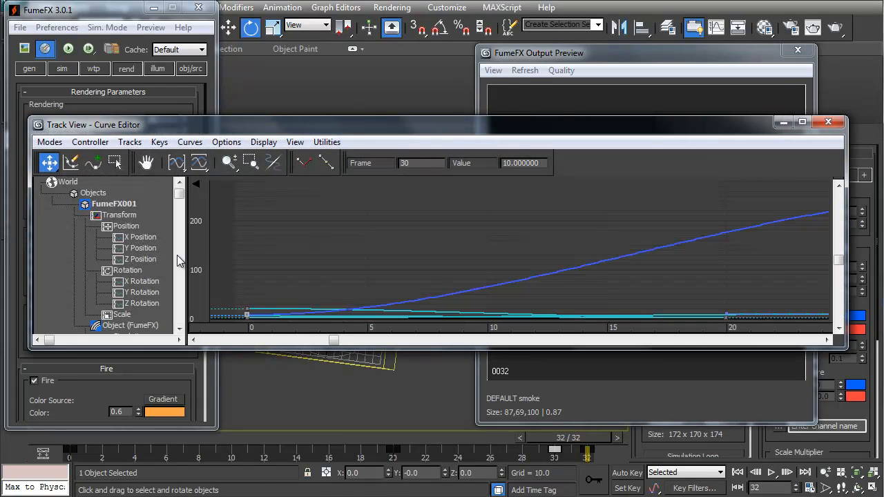
Find the Value track under Key 0 of the Smoke Color Gradient and display its curve alone, framed over a wider range.
{"action": "scroll", "coordinate": [53, 303], "scroll_direction": "down", "scroll_amount": 10}
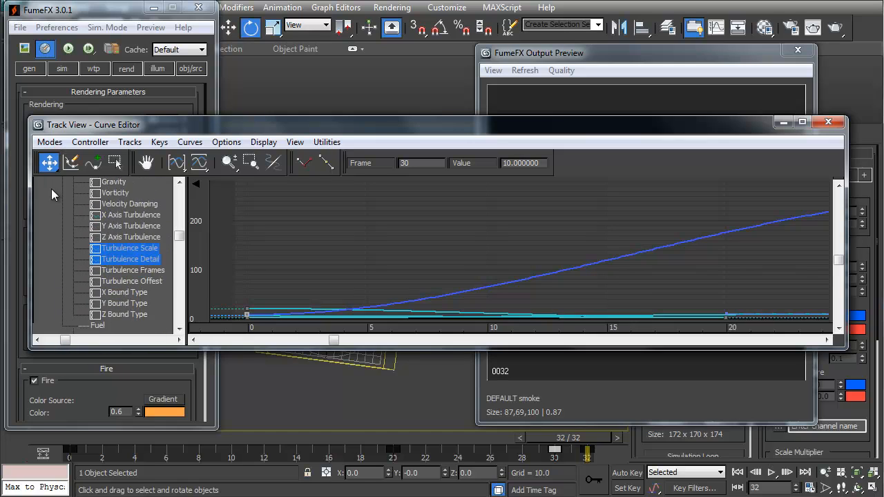
{"action": "scroll", "coordinate": [51, 189], "scroll_direction": "down", "scroll_amount": 6}
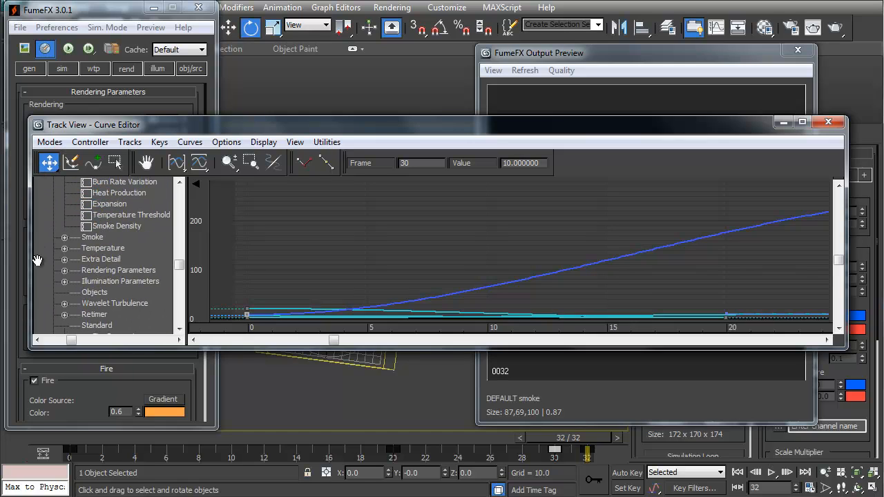
{"action": "left_click_drag", "start_coordinate": [33, 290], "coordinate": [49, 276]}
{"action": "left_click", "coordinate": [80, 227]}
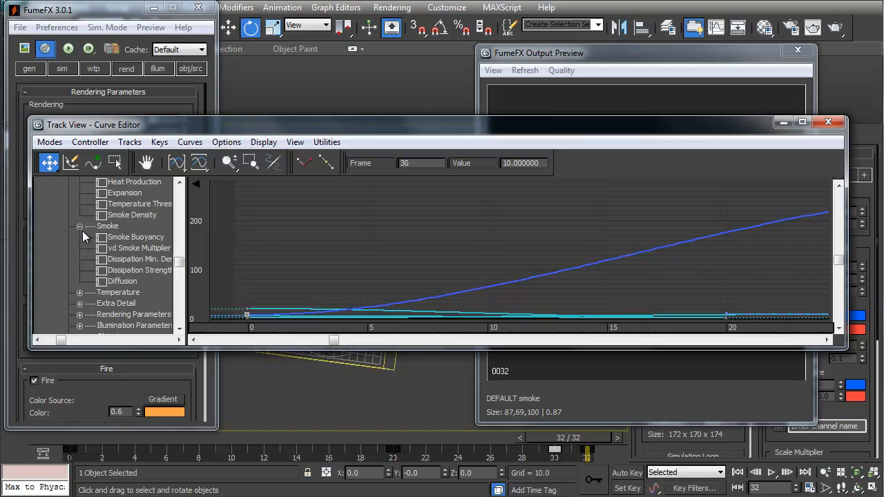
{"action": "left_click_drag", "start_coordinate": [60, 292], "coordinate": [54, 170]}
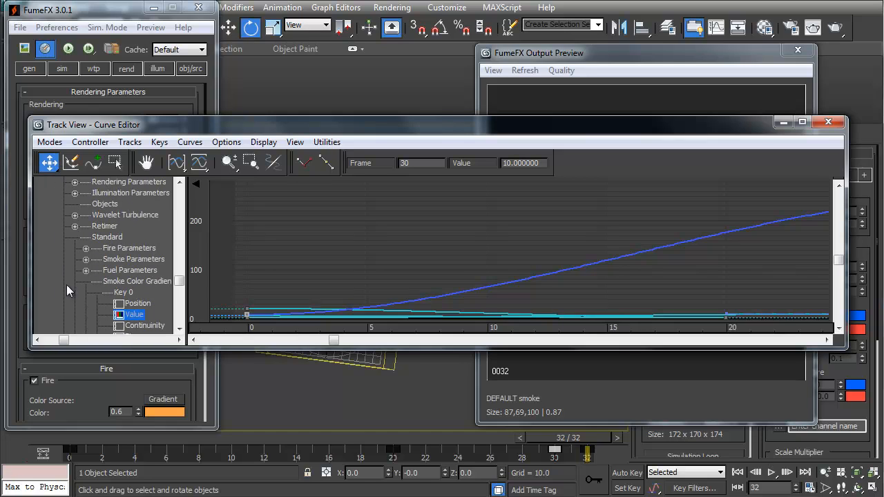
{"action": "left_click_drag", "start_coordinate": [66, 317], "coordinate": [43, 230]}
{"action": "left_click", "coordinate": [110, 237]}
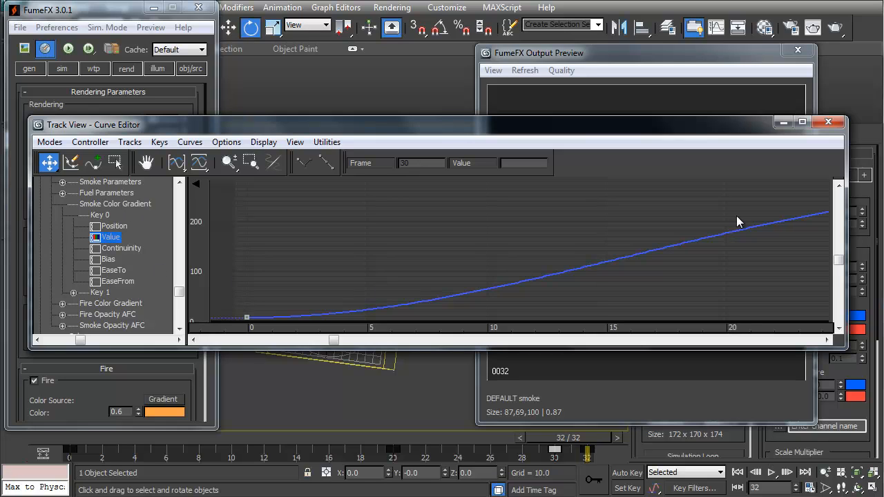
{"action": "scroll", "coordinate": [556, 234], "scroll_direction": "down", "scroll_amount": 4}
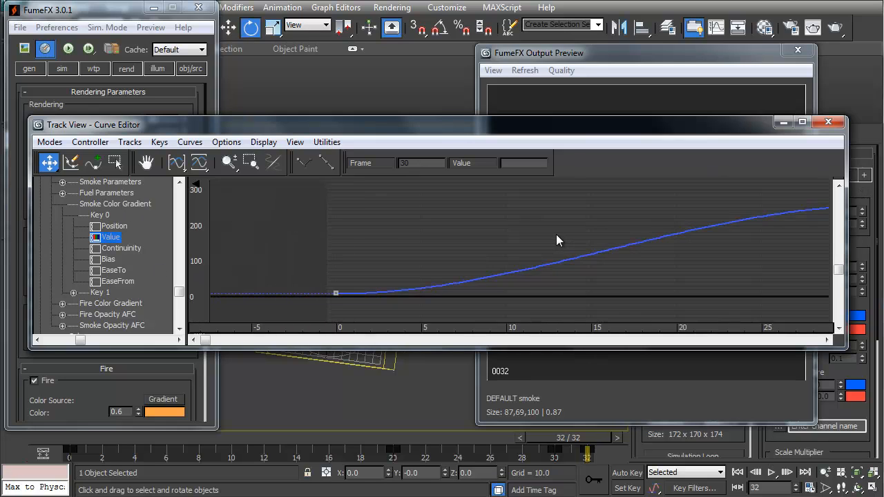
Delete the keys at frames 0 and 32 from the Key 0 Value curve and close the Curve Editor.
{"action": "left_click", "coordinate": [176, 162]}
{"action": "left_click", "coordinate": [199, 162]}
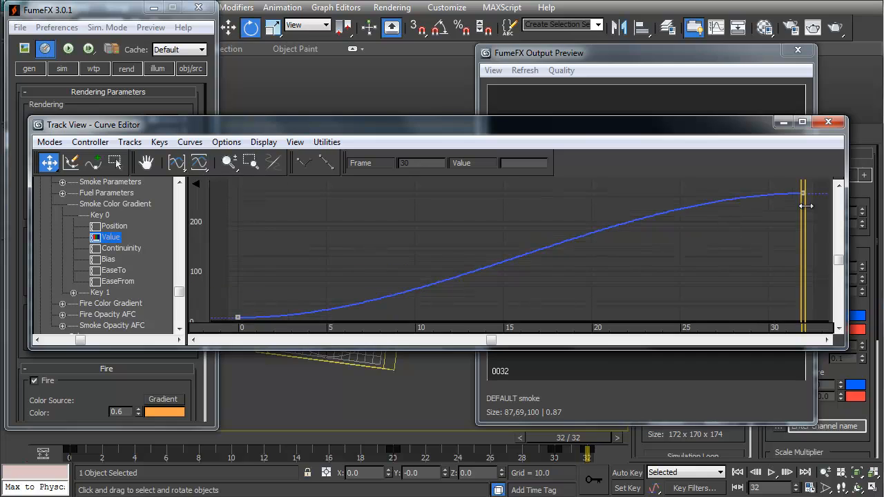
{"action": "left_click_drag", "start_coordinate": [813, 186], "coordinate": [236, 345]}
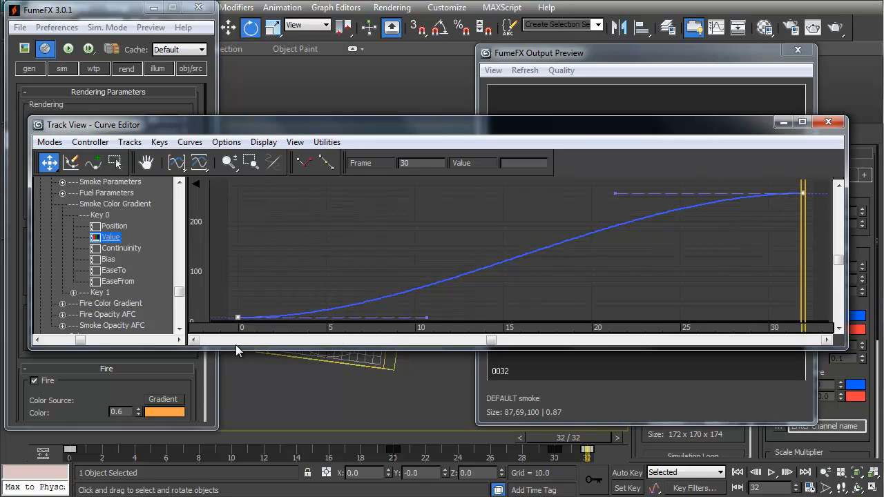
{"action": "key", "text": "Delete"}
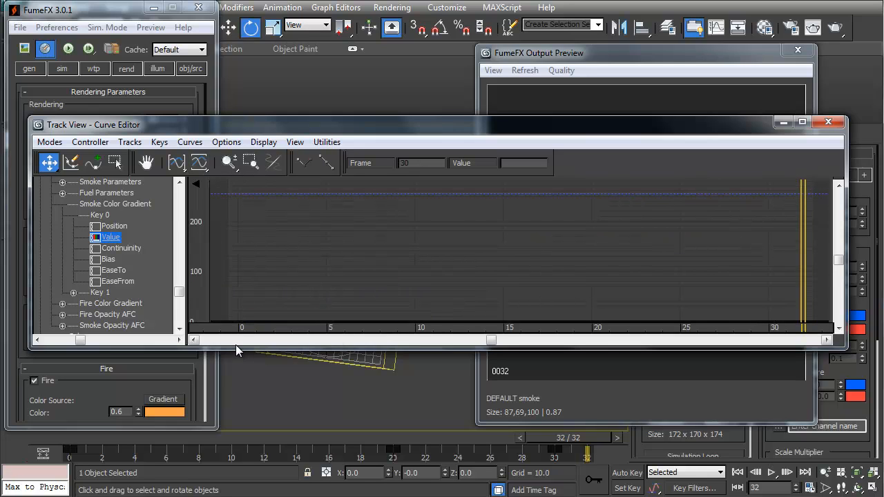
{"action": "left_click", "coordinate": [829, 122]}
Compare the output preview at frames 17 and 32 with the smoke rendering settings in view.
{"action": "left_click_drag", "start_coordinate": [108, 404], "coordinate": [115, 159]}
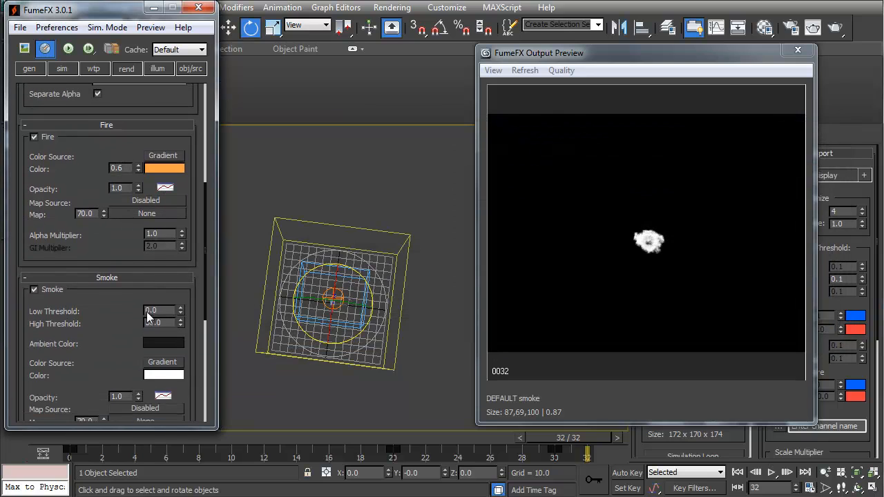
{"action": "left_click_drag", "start_coordinate": [575, 438], "coordinate": [340, 431]}
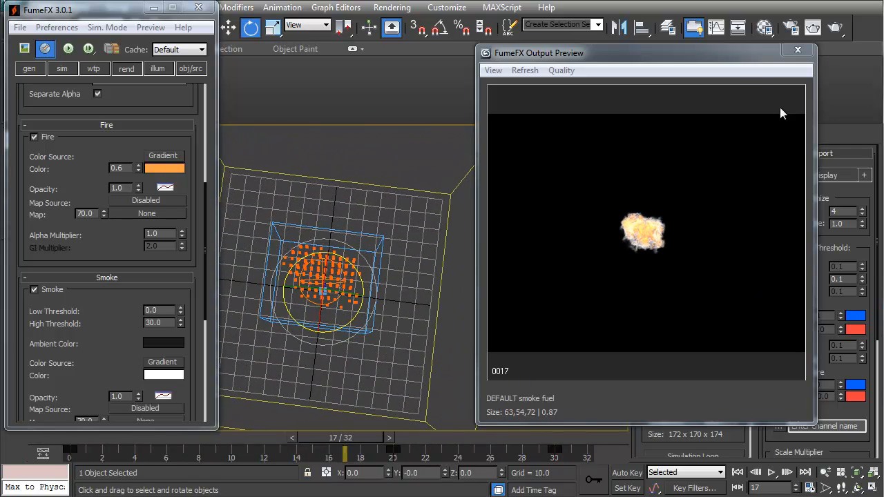
{"action": "left_click_drag", "start_coordinate": [735, 63], "coordinate": [670, 59]}
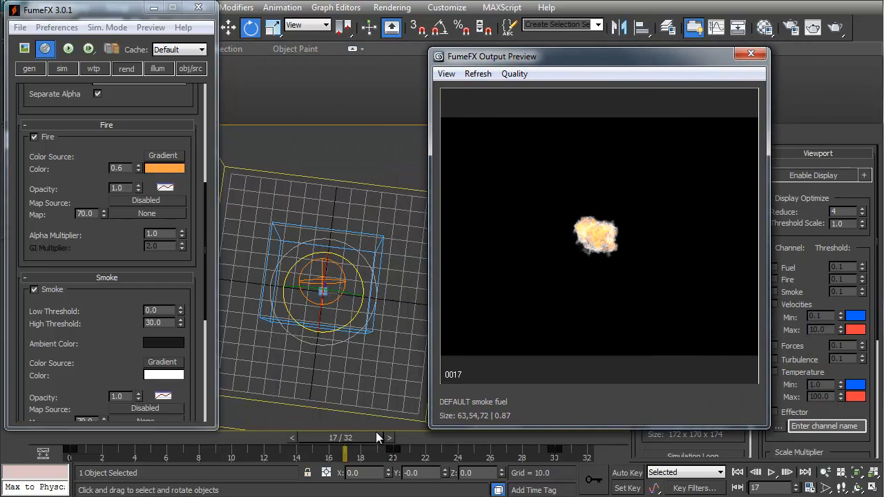
{"action": "left_click_drag", "start_coordinate": [376, 432], "coordinate": [587, 457]}
{"action": "key", "text": "e"}
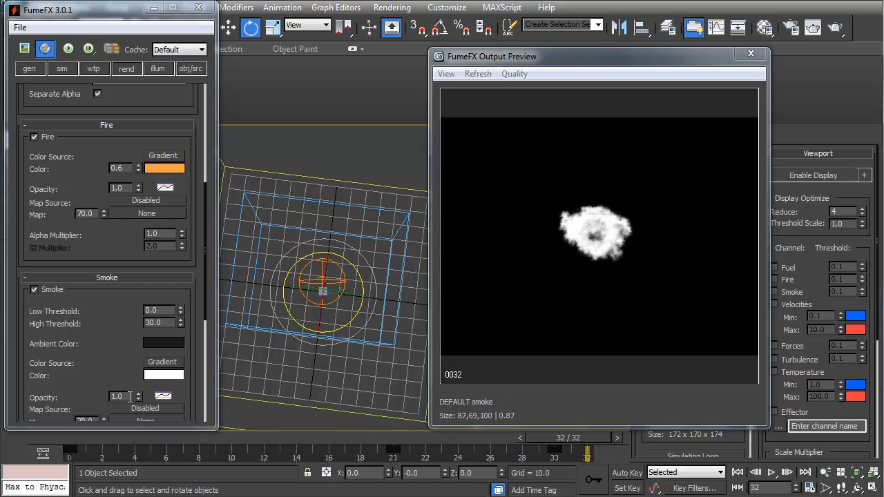
Set the smoke opacity to 60 and test-render frame 26, once at the current distance and once from closer.
{"action": "left_click", "coordinate": [129, 397]}
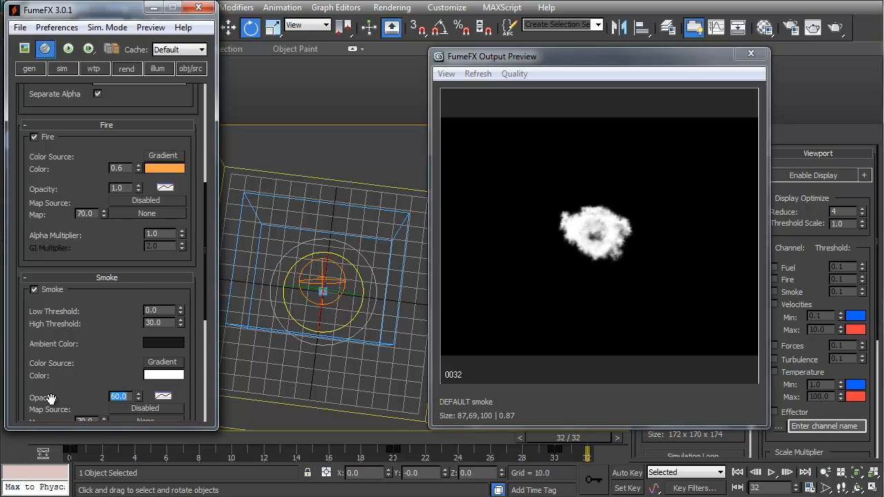
{"action": "left_click_drag", "start_coordinate": [569, 441], "coordinate": [484, 446]}
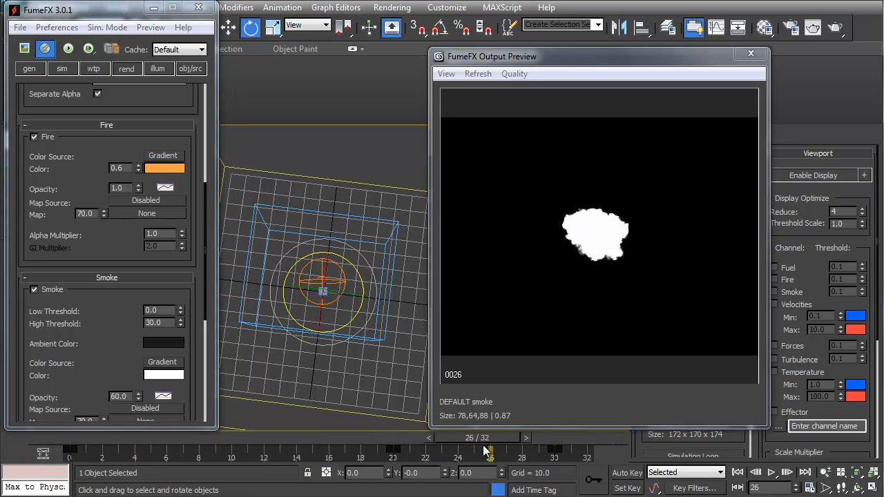
{"action": "left_click", "coordinate": [832, 31]}
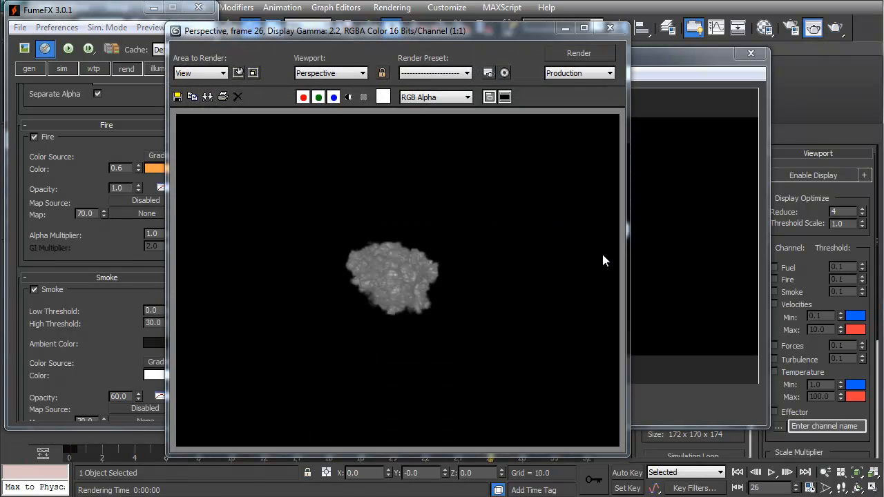
{"action": "left_click", "coordinate": [610, 29]}
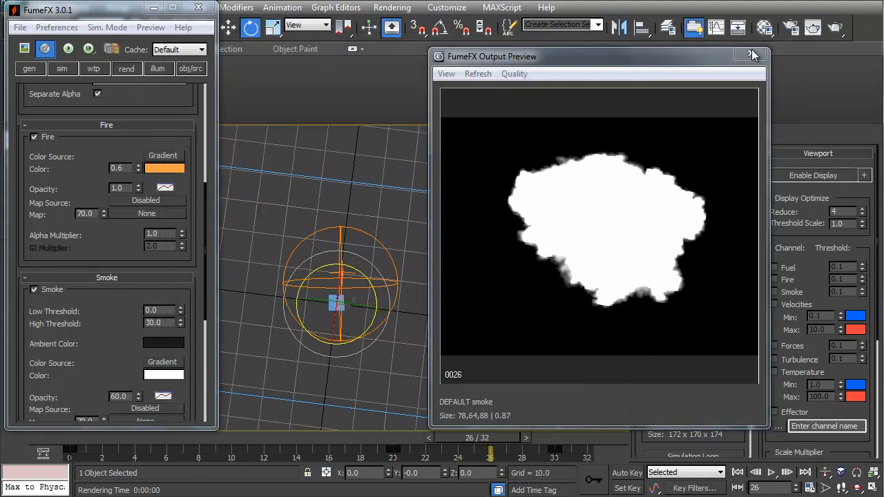
{"action": "left_click", "coordinate": [813, 28]}
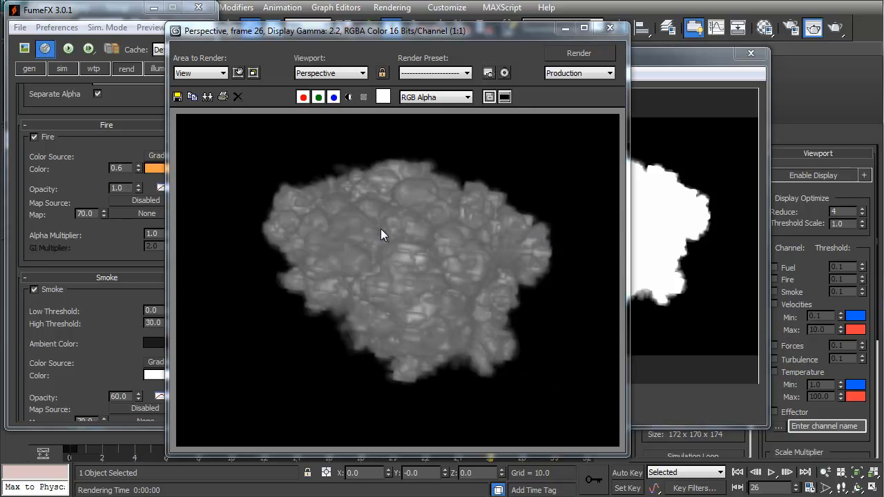
{"action": "left_click", "coordinate": [616, 29]}
Set the smoke's visual falloff to 9 and test-render frame 26.
{"action": "scroll", "coordinate": [93, 293], "scroll_direction": "down", "scroll_amount": 3}
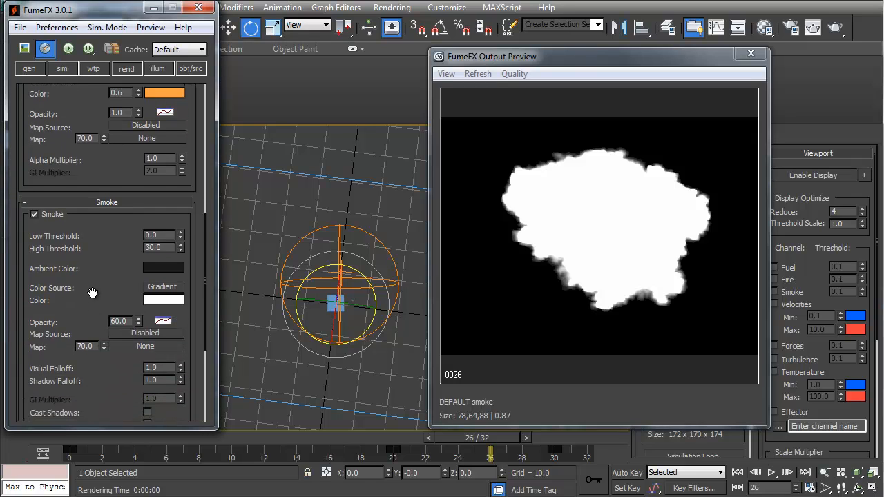
{"action": "scroll", "coordinate": [93, 293], "scroll_direction": "down", "scroll_amount": 2}
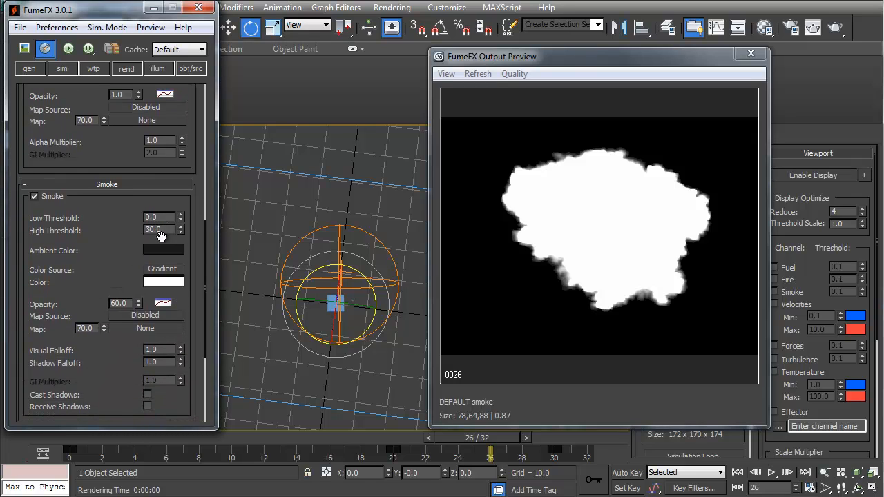
{"action": "scroll", "coordinate": [114, 370], "scroll_direction": "down", "scroll_amount": 2}
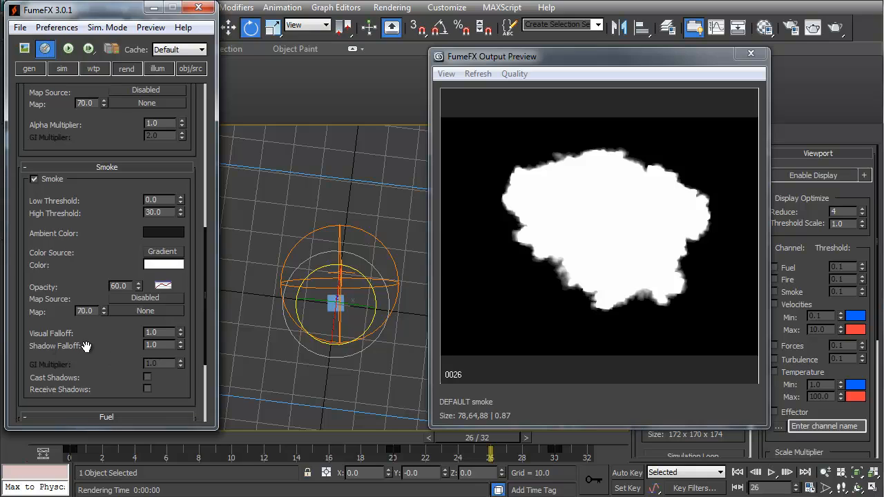
{"action": "left_click", "coordinate": [169, 336]}
{"action": "type", "text": "9"}
{"action": "key", "text": "Return"}
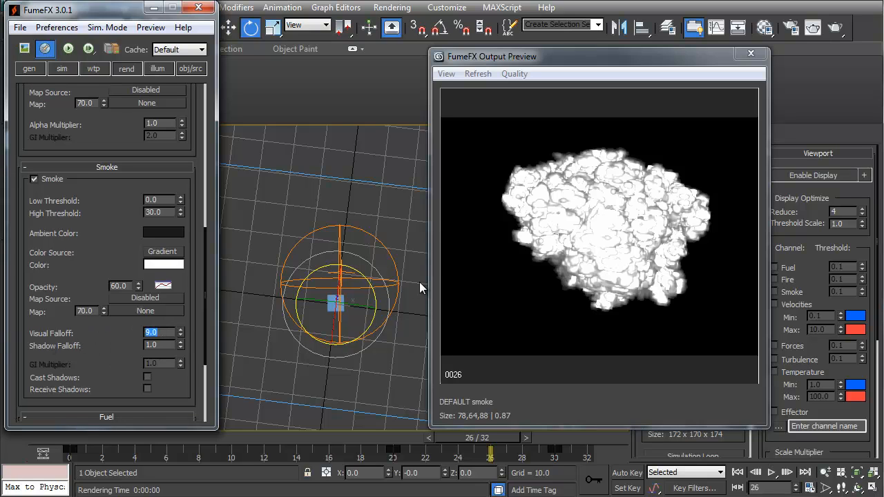
{"action": "left_click", "coordinate": [834, 35]}
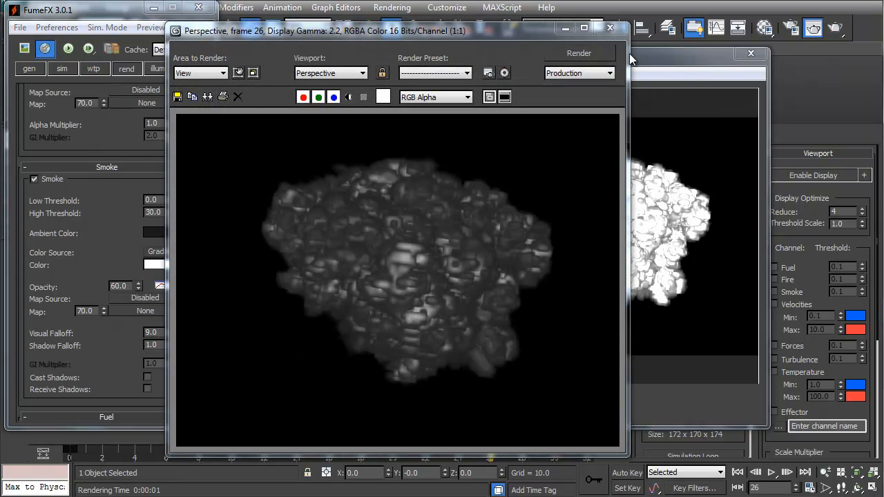
{"action": "left_click", "coordinate": [611, 28]}
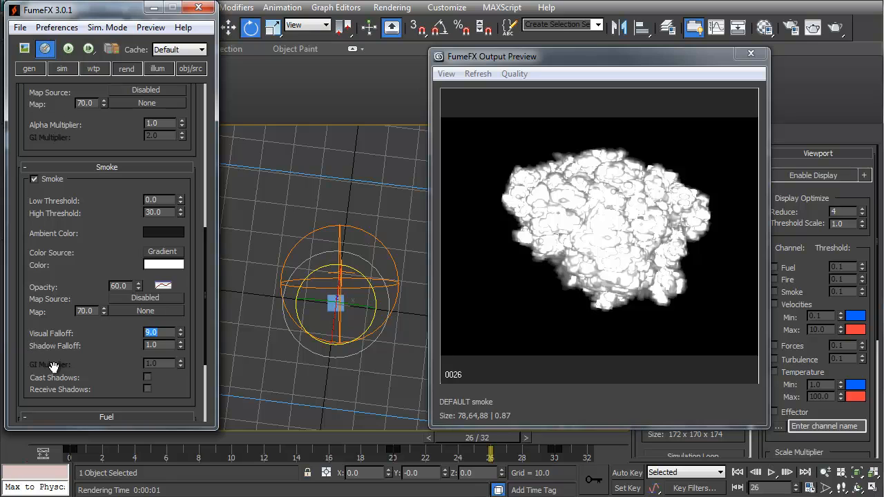
Lower the smoke's visual falloff to 0.1 and test-render frame 26 again.
{"action": "type", "text": "0.1"}
{"action": "key", "text": "Return"}
{"action": "left_click", "coordinate": [835, 28]}
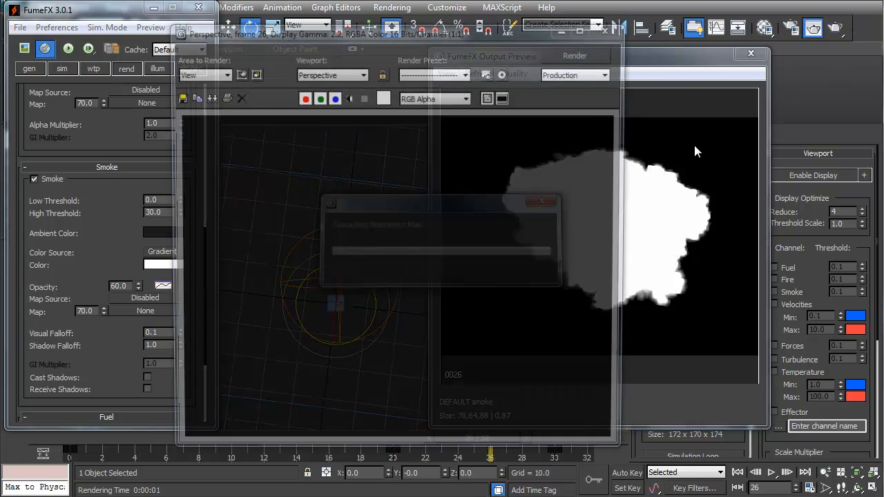
{"action": "left_click", "coordinate": [626, 28]}
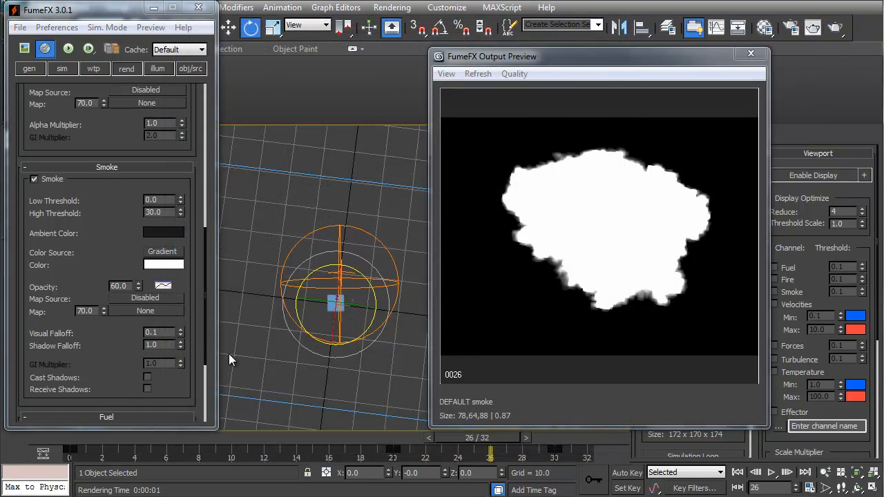
Try smoke visual falloff values of 0.5 and 0.8, and render frame 26 with 0.8.
{"action": "double_click", "coordinate": [160, 332]}
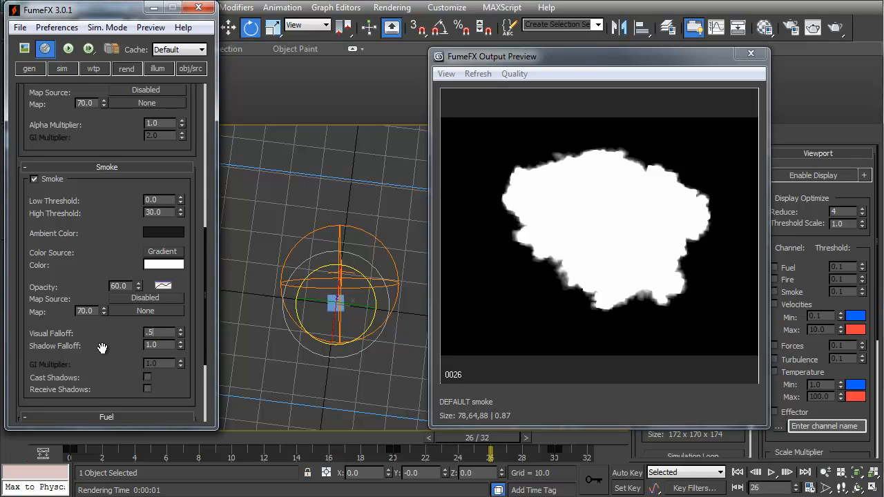
{"action": "key", "text": "Return"}
{"action": "type", "text": ".8"}
{"action": "key", "text": "Return"}
{"action": "left_click", "coordinate": [813, 27]}
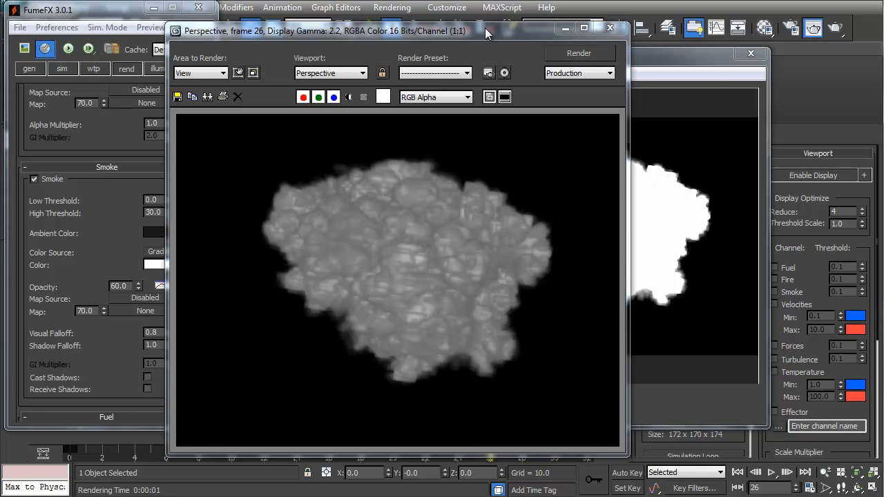
Clone the rendered frame window and move the clone and the original apart for comparison.
{"action": "left_click_drag", "start_coordinate": [485, 28], "coordinate": [685, 8]}
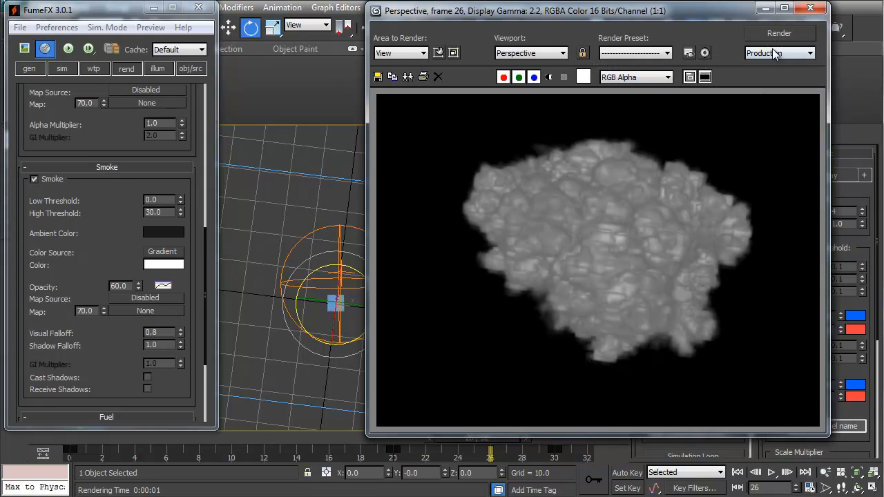
{"action": "left_click", "coordinate": [407, 76]}
{"action": "mouse_move", "coordinate": [612, 150]}
{"action": "left_mouse_down"}
{"action": "mouse_move", "coordinate": [604, 131]}
{"action": "mouse_move", "coordinate": [626, 91]}
{"action": "left_mouse_up"}
{"action": "left_click_drag", "start_coordinate": [556, 13], "coordinate": [420, 17]}
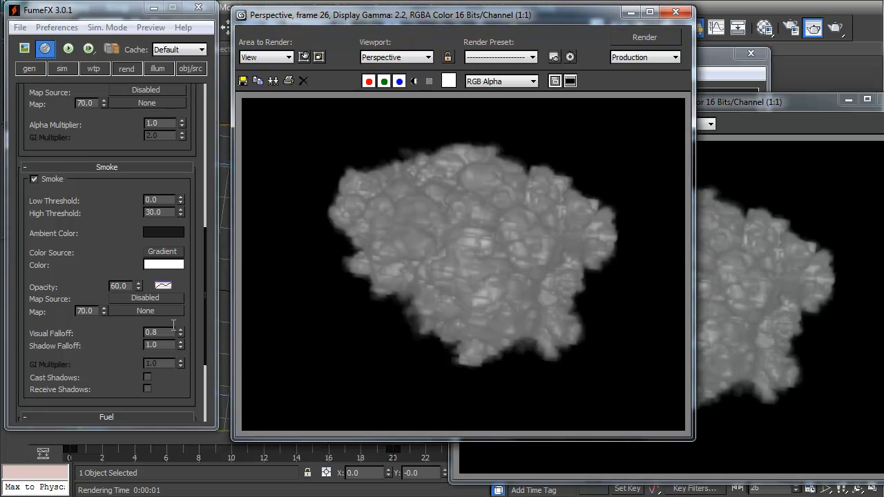
Set the smoke's visual falloff to 0.35 and compare the new frame 26 render side by side with the clone.
{"action": "double_click", "coordinate": [160, 333]}
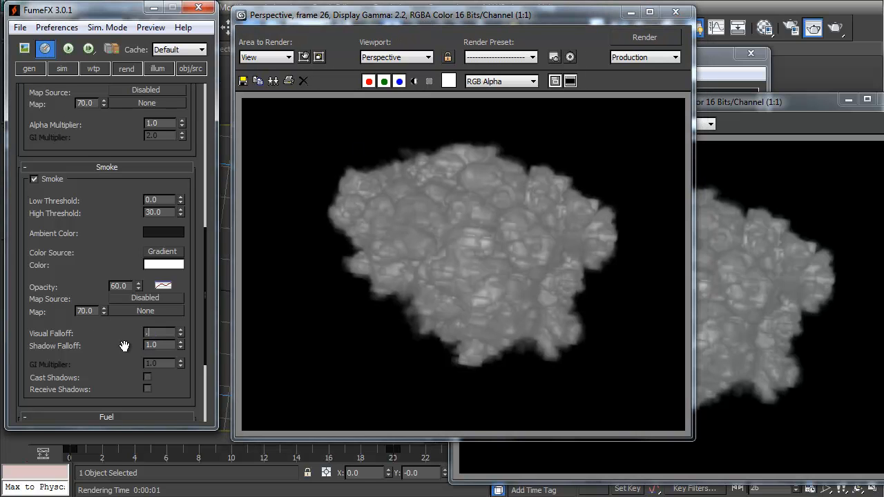
{"action": "left_click", "coordinate": [832, 29]}
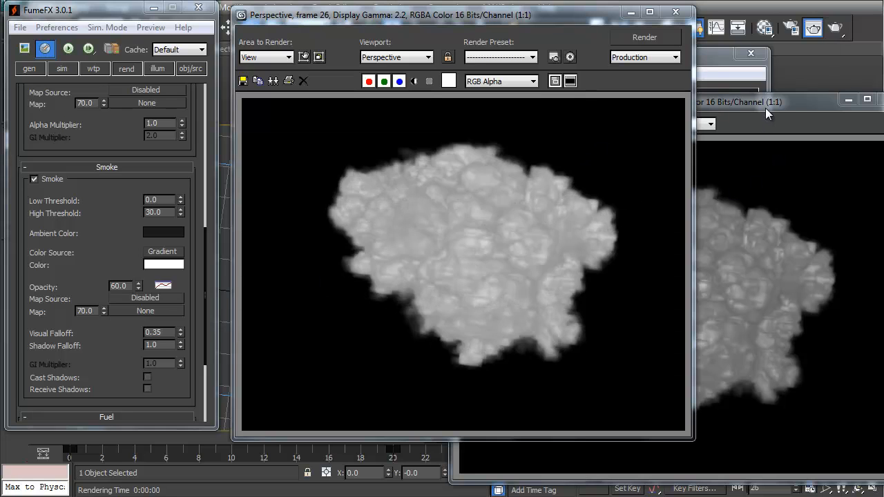
{"action": "mouse_move", "coordinate": [766, 107]}
{"action": "left_mouse_down"}
{"action": "mouse_move", "coordinate": [803, 52]}
{"action": "mouse_move", "coordinate": [853, 55]}
{"action": "mouse_move", "coordinate": [822, 61]}
{"action": "left_mouse_up"}
{"action": "left_click_drag", "start_coordinate": [479, 24], "coordinate": [317, 22]}
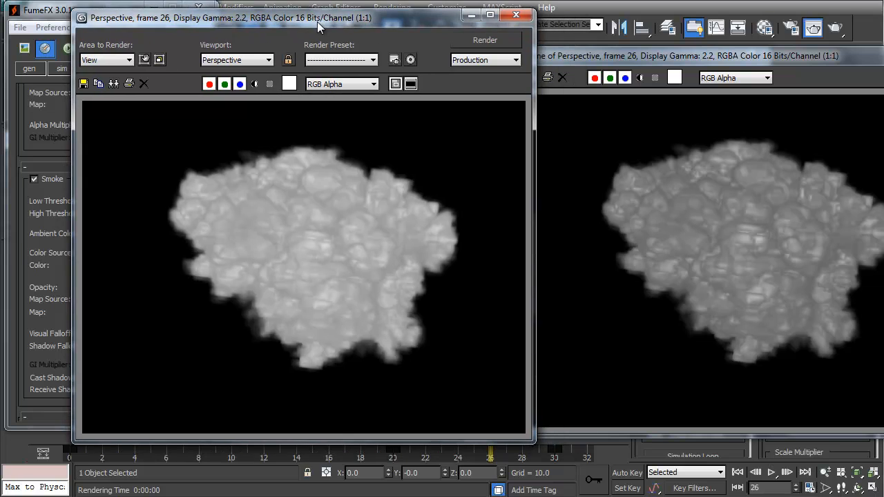
{"action": "left_click", "coordinate": [516, 14]}
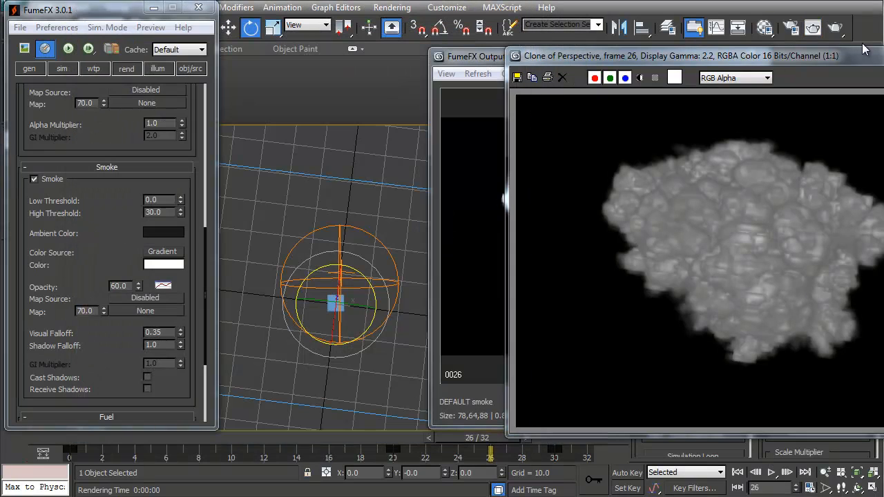
{"action": "left_click", "coordinate": [867, 52]}
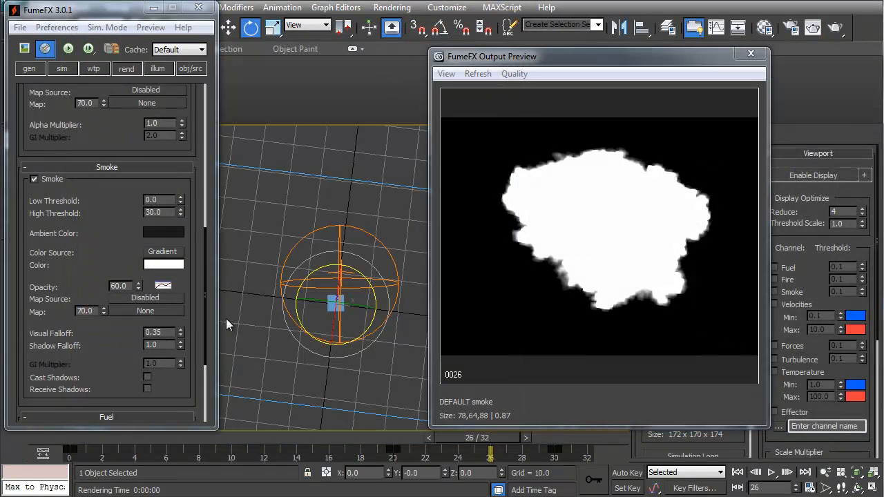
Set the smoke's shadow falloff to 10, render frame 26, and clone the render as a reference beside the original.
{"action": "left_click", "coordinate": [160, 345]}
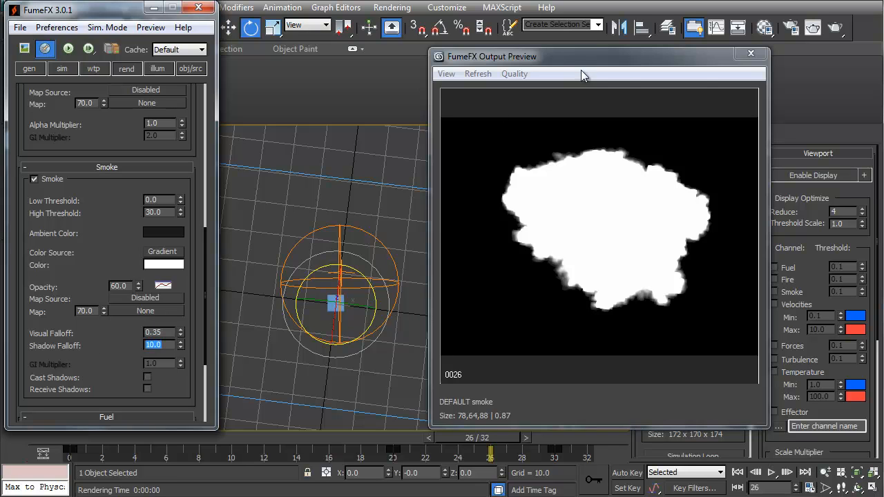
{"action": "left_click", "coordinate": [813, 26]}
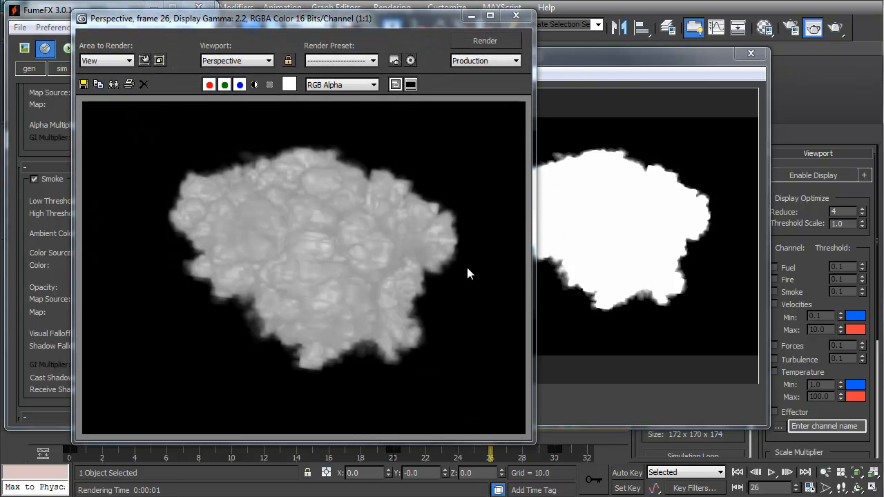
{"action": "left_click_drag", "start_coordinate": [432, 20], "coordinate": [644, 13]}
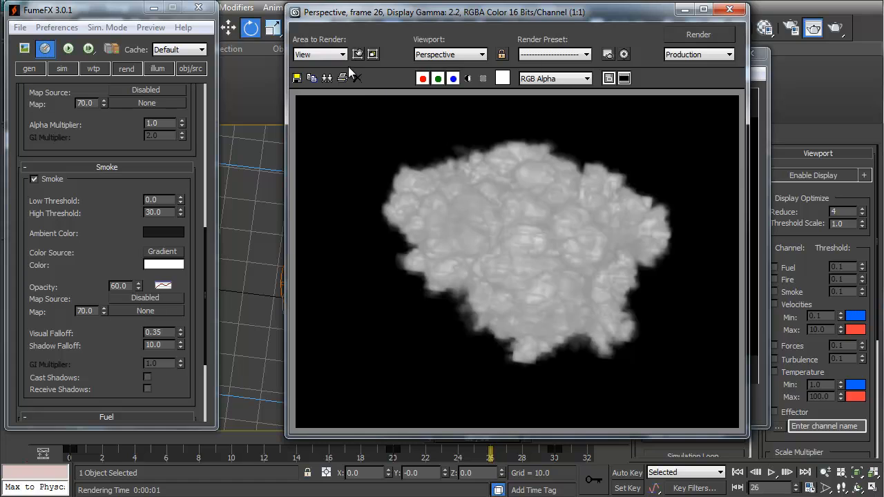
{"action": "left_click", "coordinate": [328, 78]}
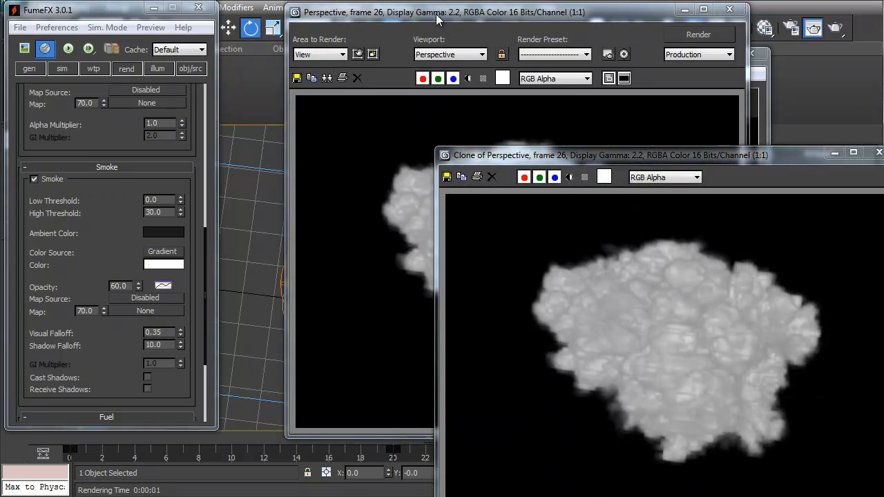
{"action": "left_click_drag", "start_coordinate": [440, 21], "coordinate": [372, 24]}
Set the smoke's shadow falloff to 0.1 and render frame 26 again.
{"action": "mouse_move", "coordinate": [168, 348]}
{"action": "left_mouse_down"}
{"action": "mouse_move", "coordinate": [118, 340]}
{"action": "mouse_move", "coordinate": [86, 348]}
{"action": "left_mouse_up"}
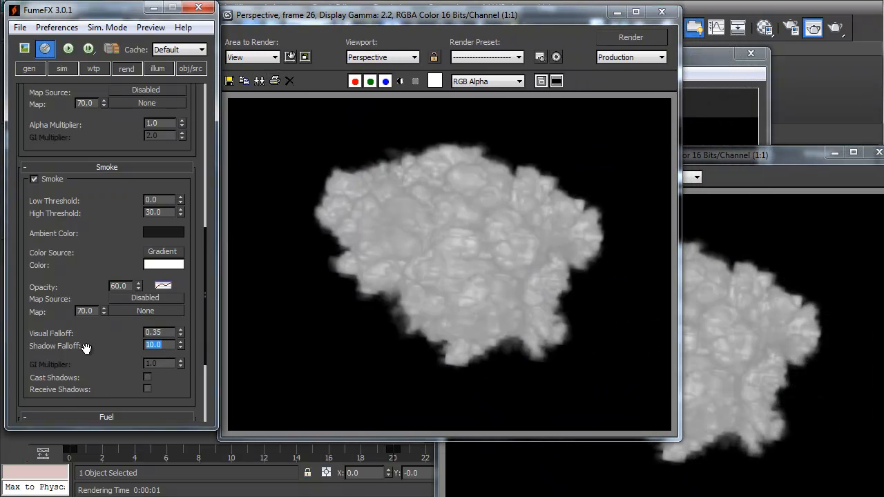
{"action": "left_click", "coordinate": [625, 36]}
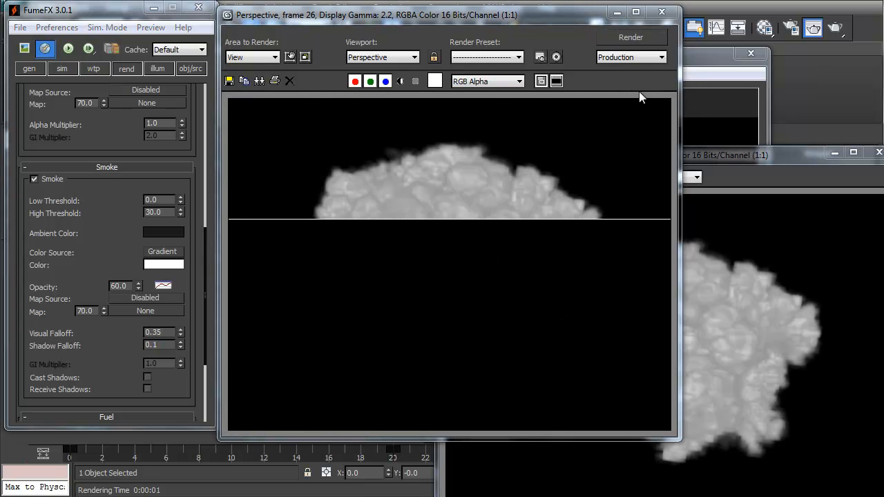
Compare the cloned and new renders, set the smoke's visual falloff to 0.25, and render frame 26.
{"action": "mouse_move", "coordinate": [756, 157]}
{"action": "left_mouse_down"}
{"action": "mouse_move", "coordinate": [757, 63]}
{"action": "mouse_move", "coordinate": [883, 58]}
{"action": "left_mouse_up"}
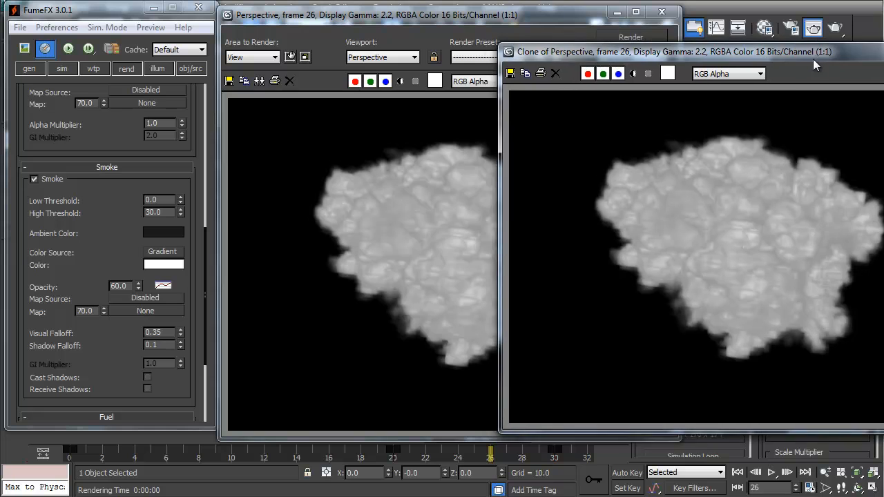
{"action": "left_click", "coordinate": [663, 12]}
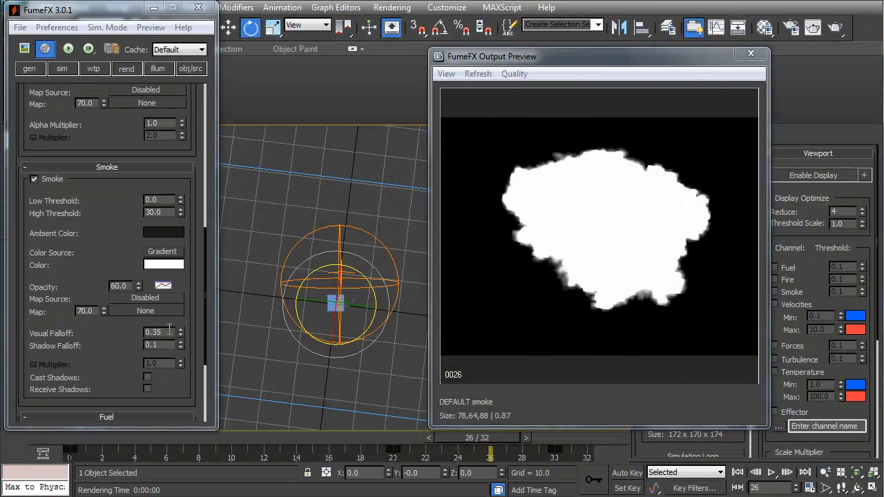
{"action": "double_click", "coordinate": [171, 332]}
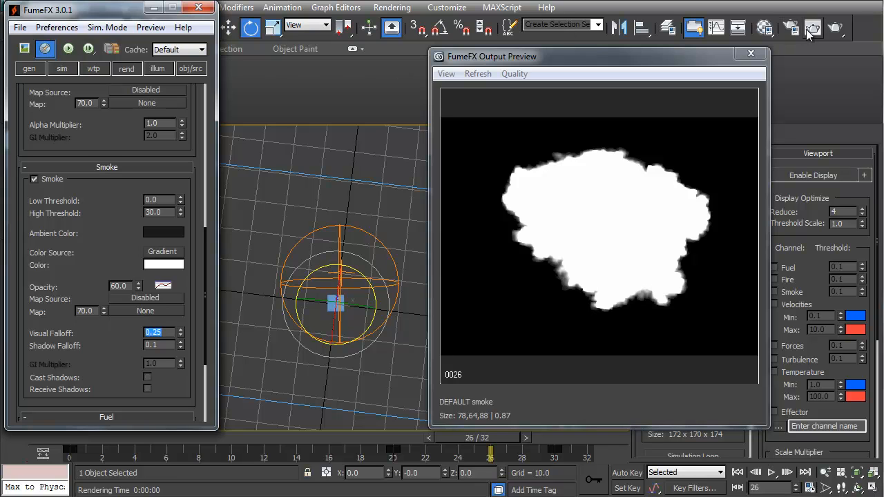
{"action": "left_click", "coordinate": [836, 29]}
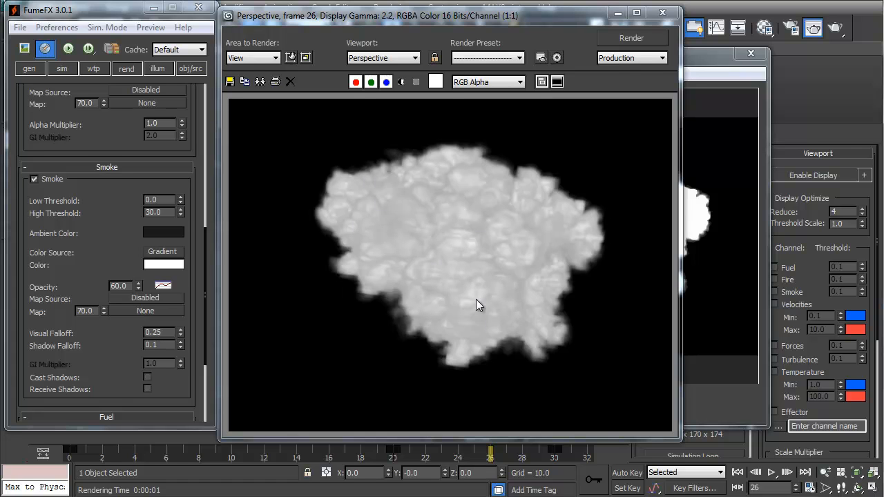
Set the smoke's opacity to 30, render frame 26, and close the render.
{"action": "left_click", "coordinate": [662, 12]}
{"action": "scroll", "coordinate": [124, 291], "scroll_direction": "up", "scroll_amount": 1}
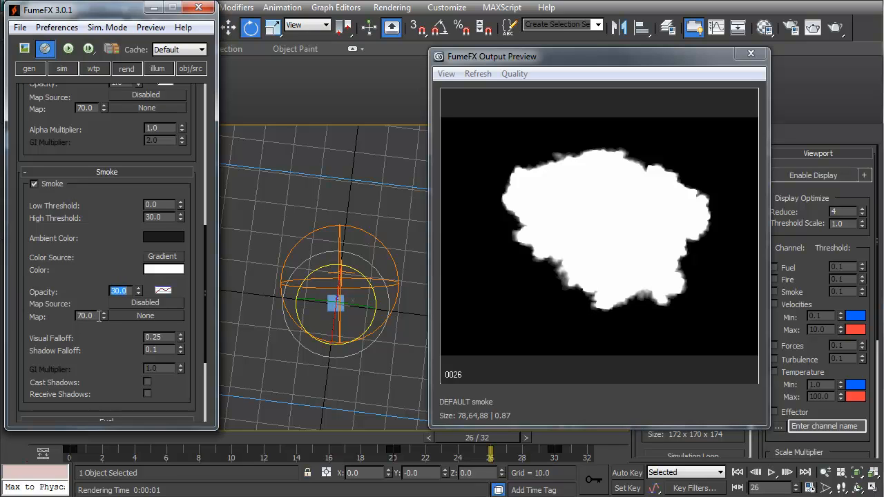
{"action": "left_click", "coordinate": [813, 26]}
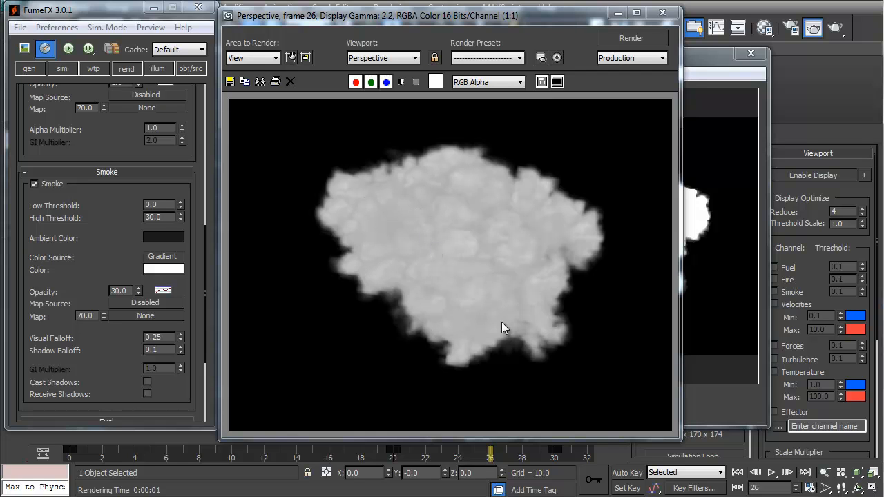
{"action": "left_click", "coordinate": [664, 13]}
Render frame 32, set the smoke's visual falloff to 0.5, and render that frame again.
{"action": "left_click_drag", "start_coordinate": [487, 440], "coordinate": [583, 434]}
{"action": "left_click", "coordinate": [813, 27]}
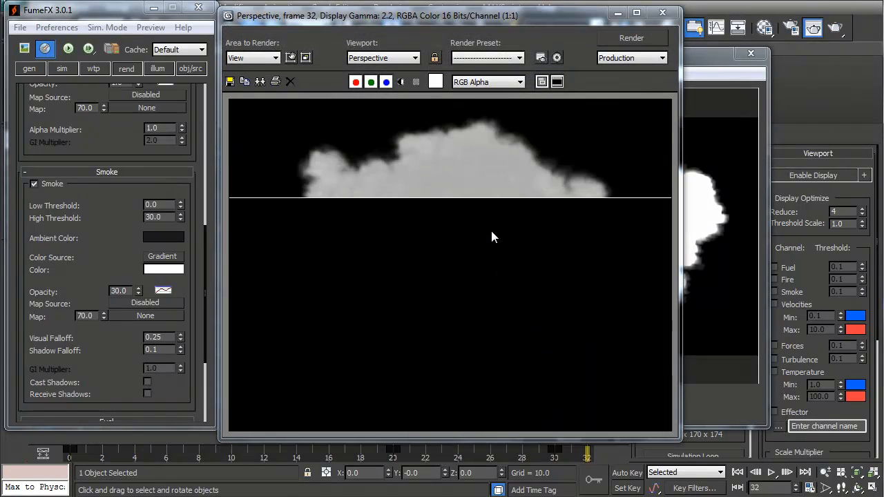
{"action": "double_click", "coordinate": [153, 337]}
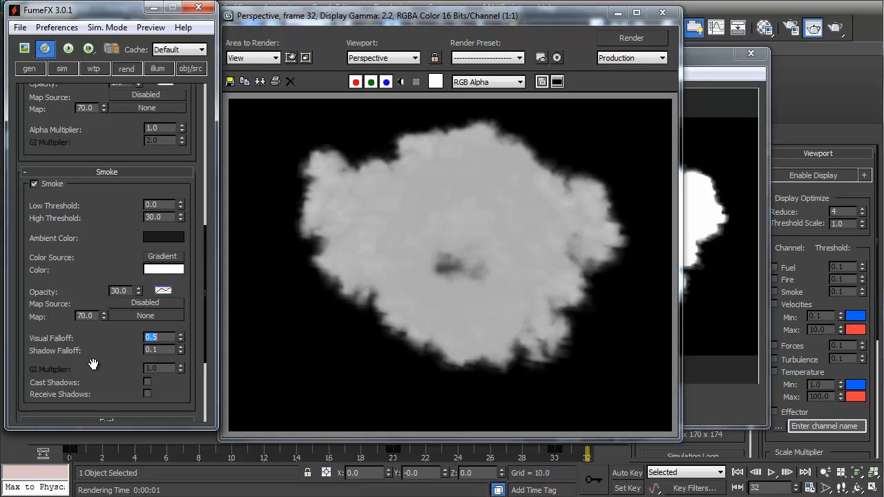
{"action": "left_click", "coordinate": [836, 31]}
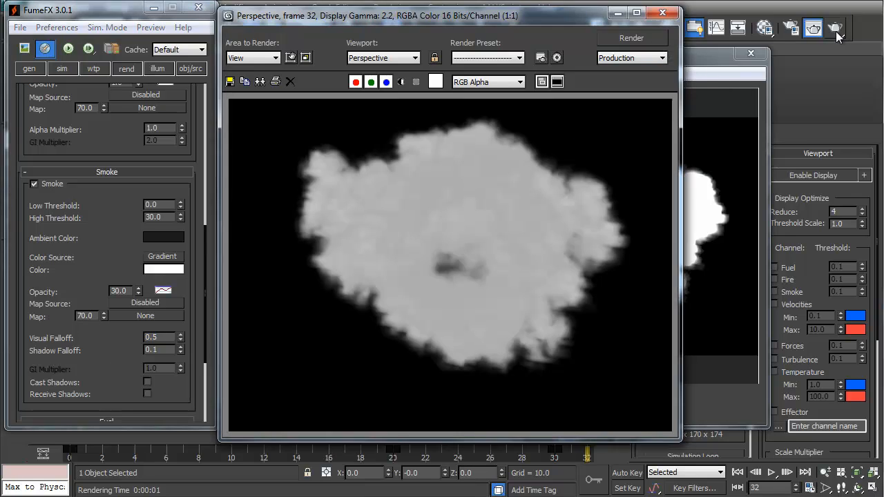
Set the smoke's visual falloff to 3, test-render frame 32, and close the render.
{"action": "double_click", "coordinate": [164, 338]}
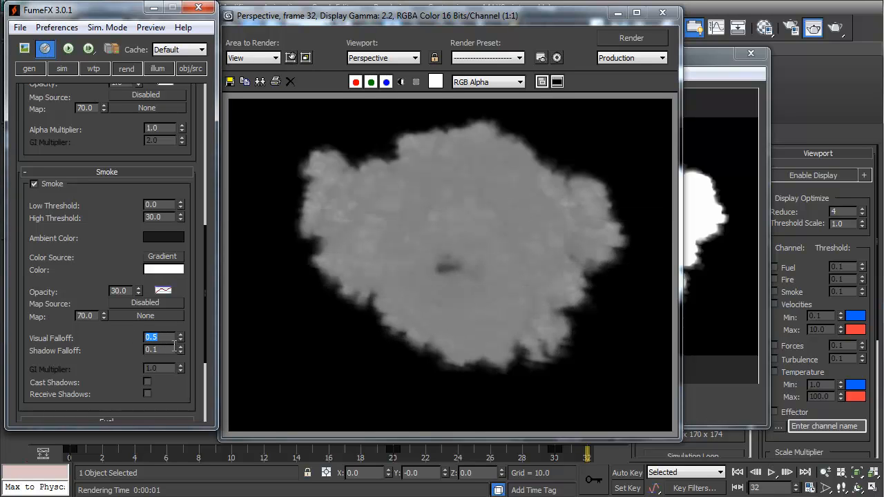
{"action": "type", "text": "3"}
{"action": "key", "text": "Return"}
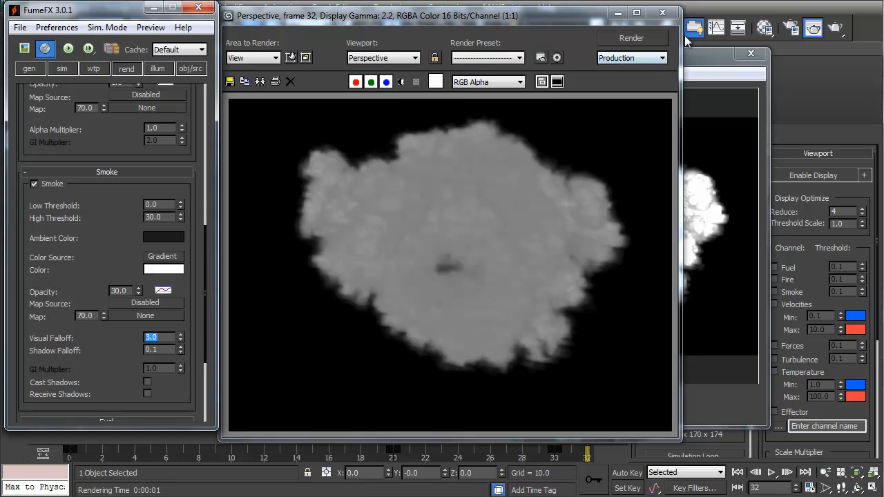
{"action": "left_click", "coordinate": [821, 26]}
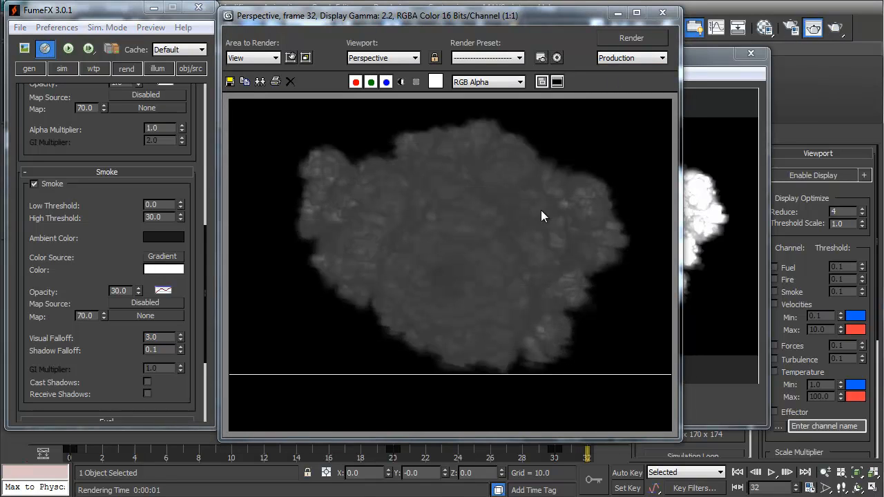
{"action": "left_click", "coordinate": [663, 12]}
Render frame 17 to check the fire and smoke, and close the render.
{"action": "left_click_drag", "start_coordinate": [584, 448], "coordinate": [346, 447]}
{"action": "key", "text": "e"}
{"action": "left_click", "coordinate": [836, 27]}
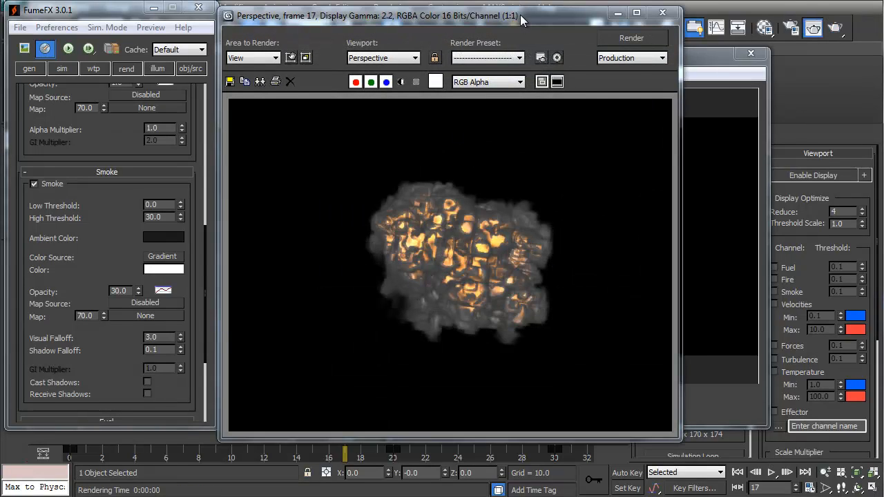
{"action": "left_click_drag", "start_coordinate": [521, 21], "coordinate": [630, 15]}
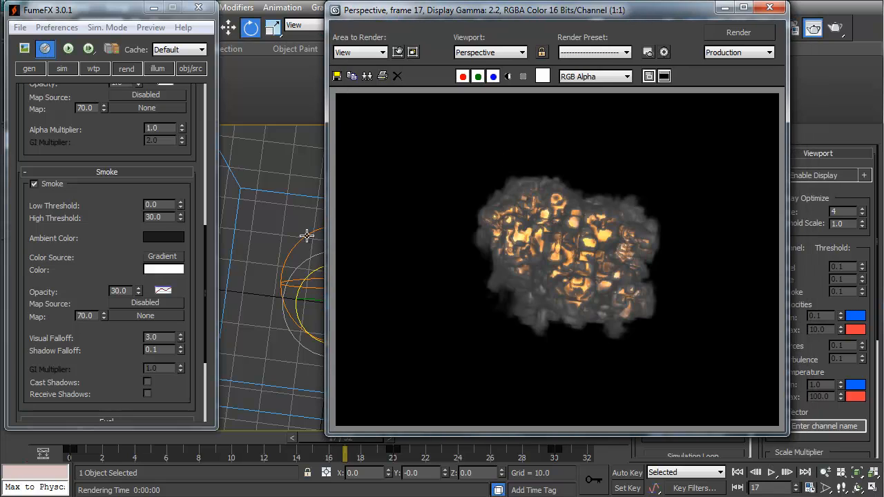
{"action": "left_click", "coordinate": [768, 9]}
Render frame 0 to check the initial fireball, and close the render.
{"action": "left_click_drag", "start_coordinate": [359, 438], "coordinate": [102, 438]}
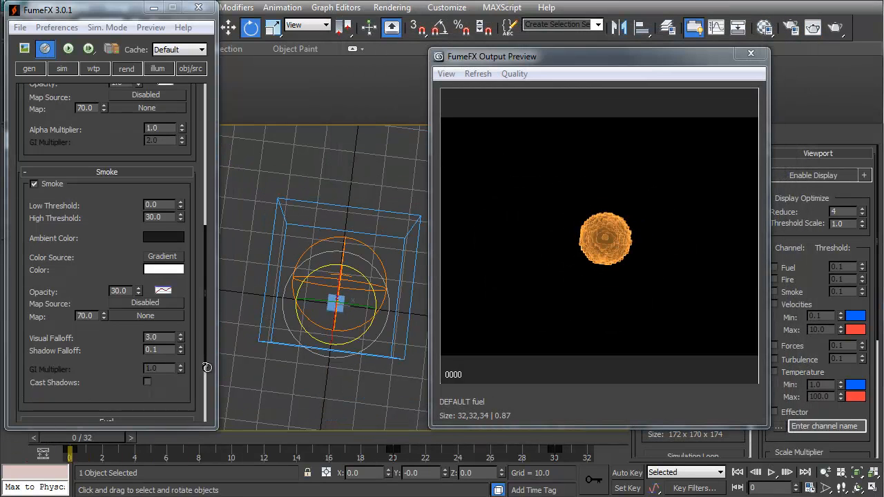
{"action": "key", "text": "shift+q"}
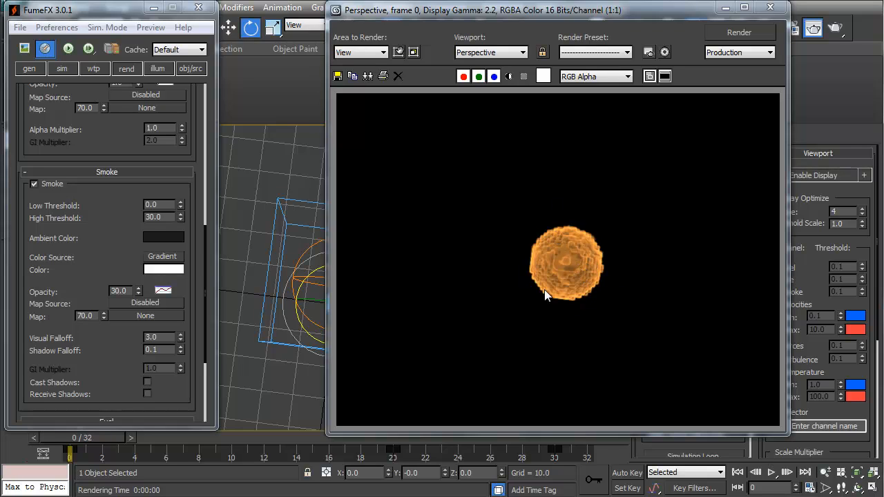
{"action": "left_click", "coordinate": [770, 6]}
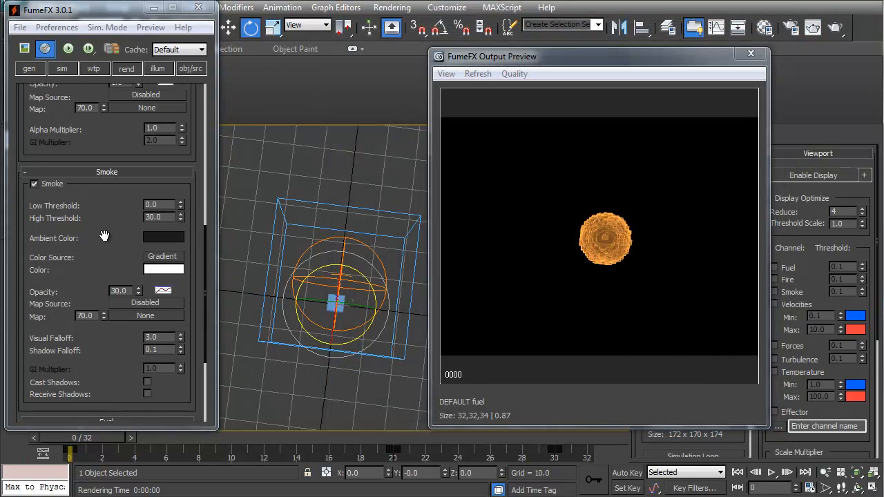
Turn on Auto Key and, at frame 5, key the fire's color multiplier at 0.6 and its opacity at 1.
{"action": "left_click_drag", "start_coordinate": [104, 236], "coordinate": [99, 339]}
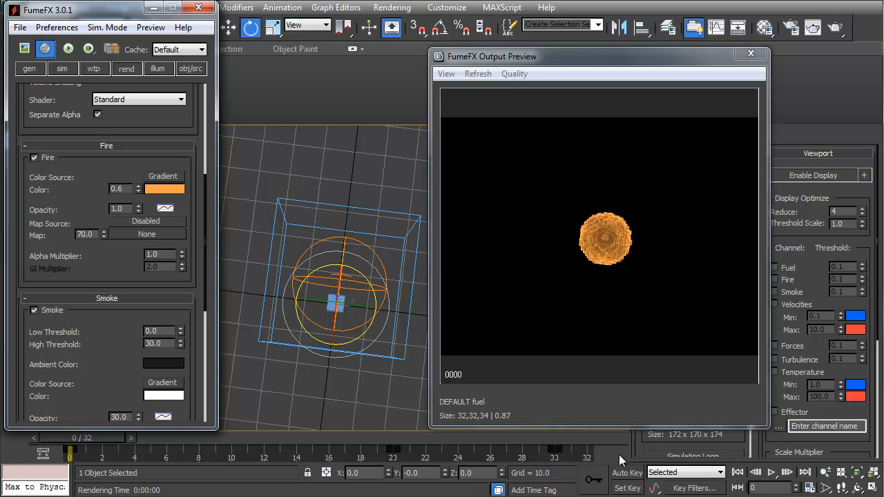
{"action": "left_click", "coordinate": [629, 476]}
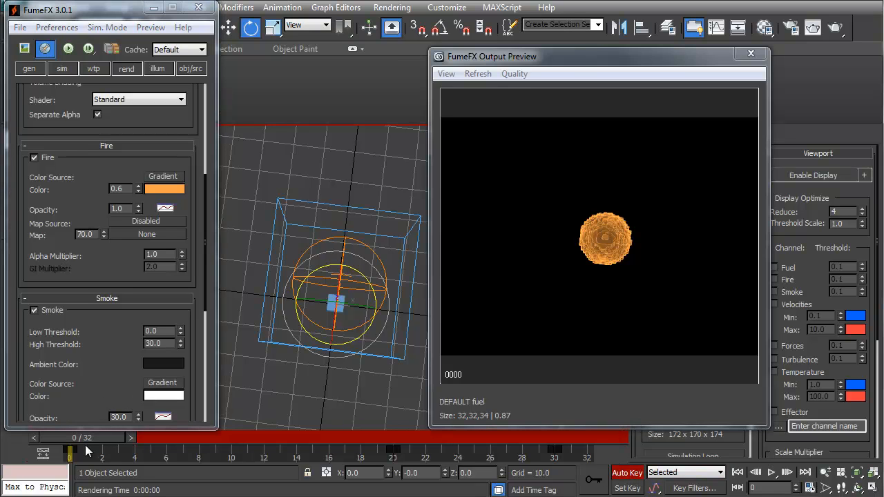
{"action": "left_click_drag", "start_coordinate": [84, 438], "coordinate": [164, 438]}
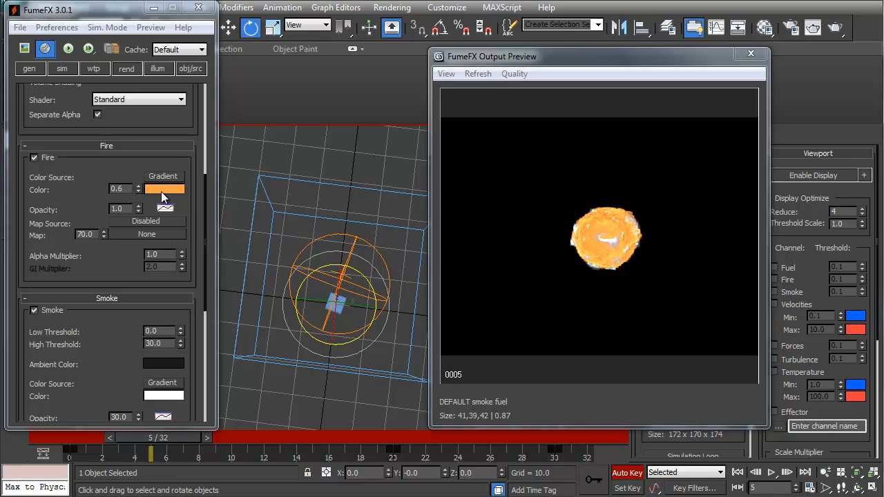
{"action": "left_click", "coordinate": [139, 186]}
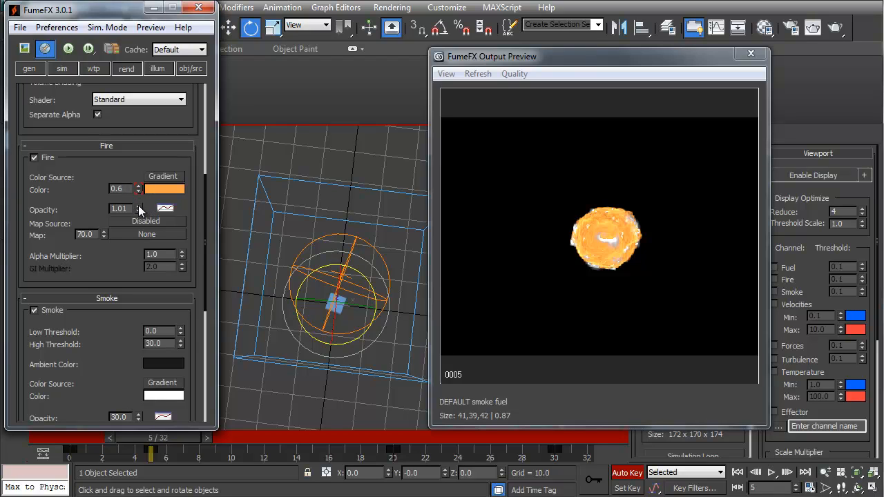
{"action": "double_click", "coordinate": [132, 208]}
{"action": "type", "text": "1"}
{"action": "key", "text": "Return"}
{"action": "left_click", "coordinate": [108, 438]}
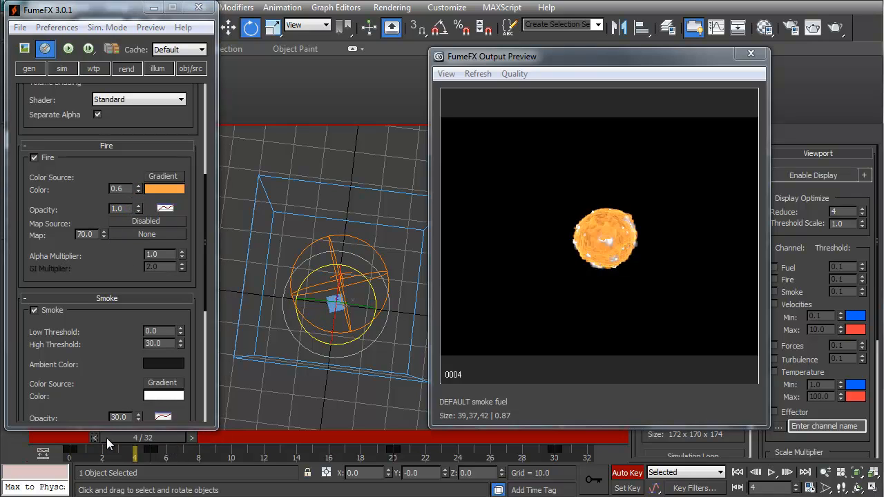
{"action": "left_click", "coordinate": [207, 438]}
Key the fire's color multiplier at 6 and its opacity at 10 on frame 0.
{"action": "left_click_drag", "start_coordinate": [171, 437], "coordinate": [50, 438]}
{"action": "double_click", "coordinate": [131, 191]}
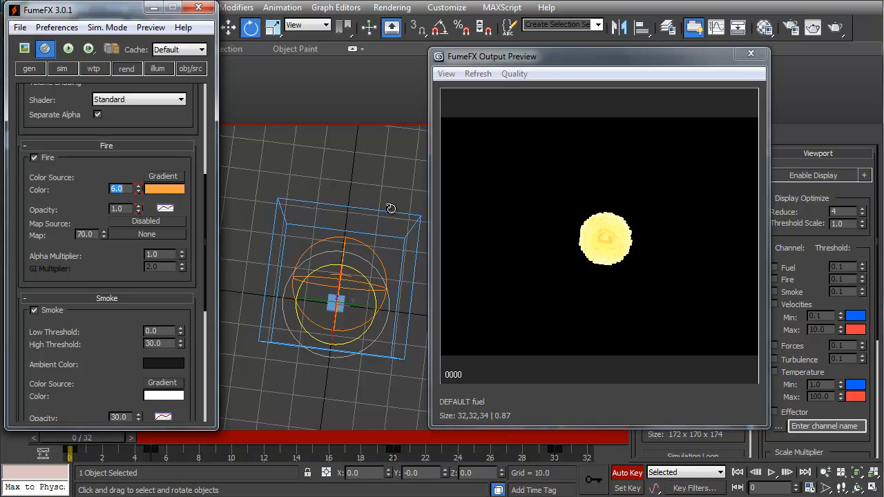
{"action": "double_click", "coordinate": [124, 209]}
{"action": "type", "text": "10"}
{"action": "key", "text": "Return"}
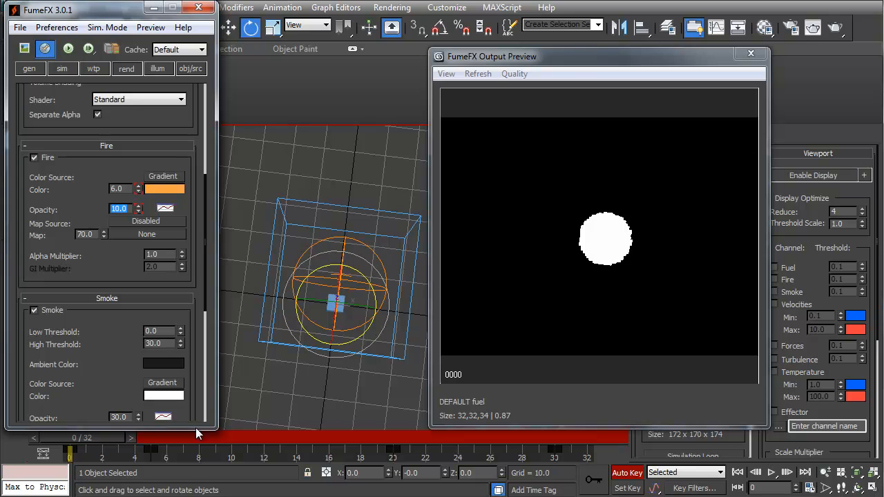
Set the fire's opacity to 2 on frame 0 and render that frame.
{"action": "left_click_drag", "start_coordinate": [75, 433], "coordinate": [57, 482]}
{"action": "double_click", "coordinate": [129, 208]}
{"action": "type", "text": "2"}
{"action": "key", "text": "Return"}
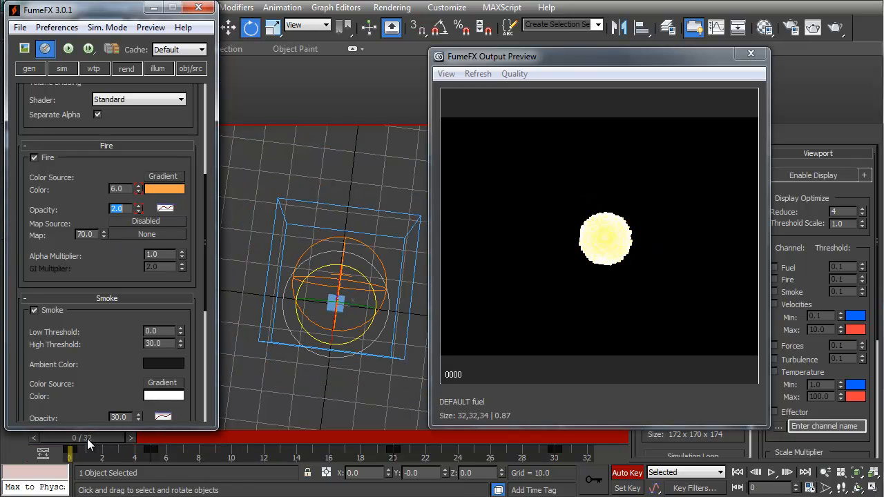
{"action": "mouse_move", "coordinate": [89, 439]}
{"action": "left_mouse_down"}
{"action": "mouse_move", "coordinate": [140, 442]}
{"action": "mouse_move", "coordinate": [75, 447]}
{"action": "left_mouse_up"}
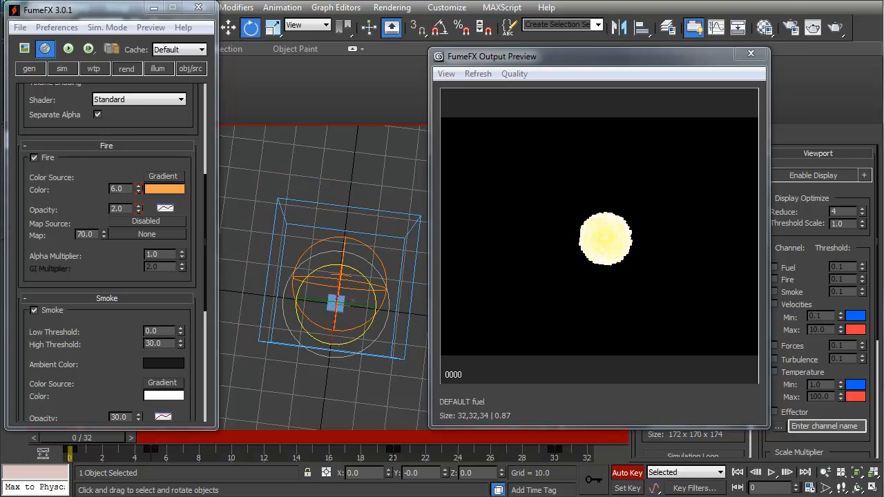
{"action": "key", "text": "shift+q"}
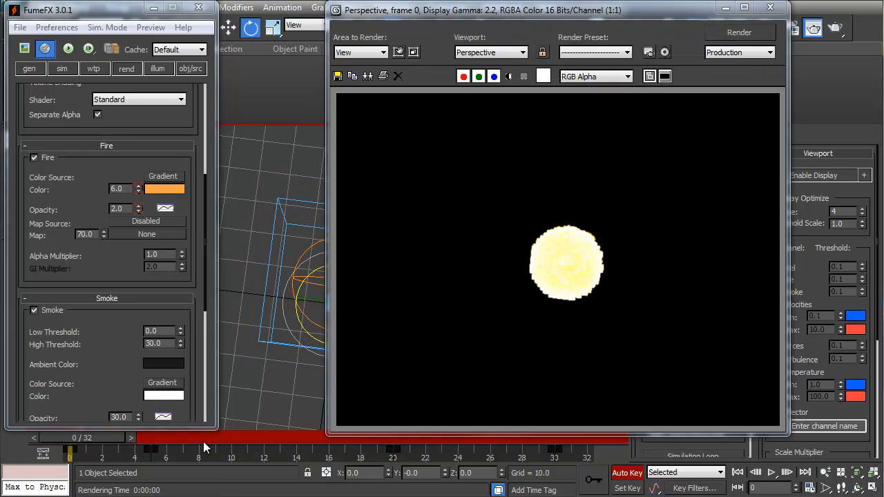
Render frames 6, 14, 23 and 19 to check how the animated fire and smoke develop.
{"action": "left_click_drag", "start_coordinate": [93, 437], "coordinate": [166, 454]}
{"action": "key", "text": "e"}
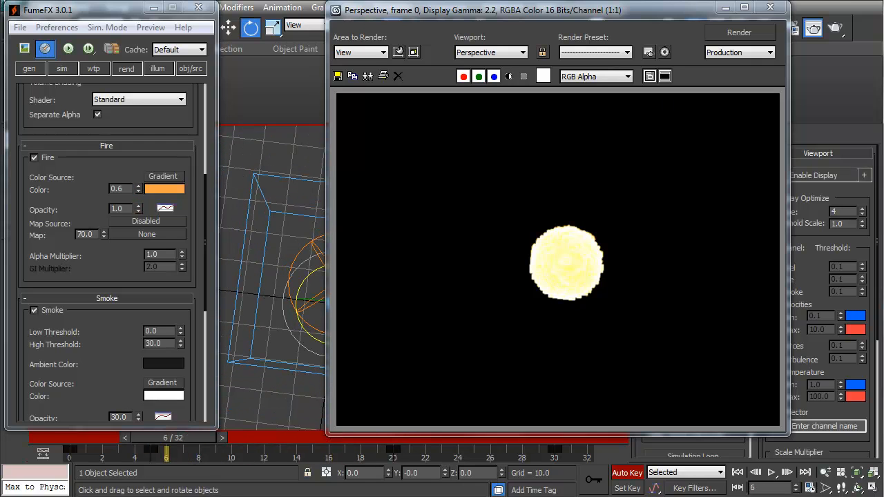
{"action": "left_click", "coordinate": [840, 28]}
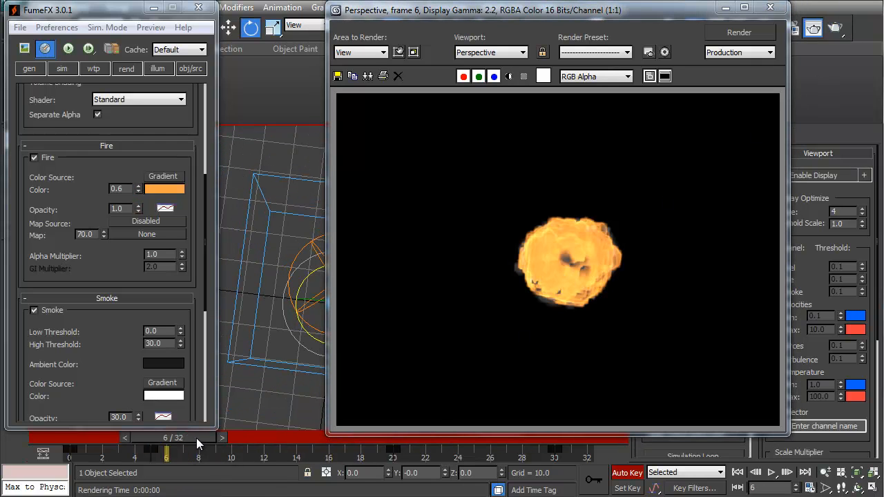
{"action": "left_click_drag", "start_coordinate": [197, 439], "coordinate": [294, 438]}
{"action": "left_click", "coordinate": [753, 31]}
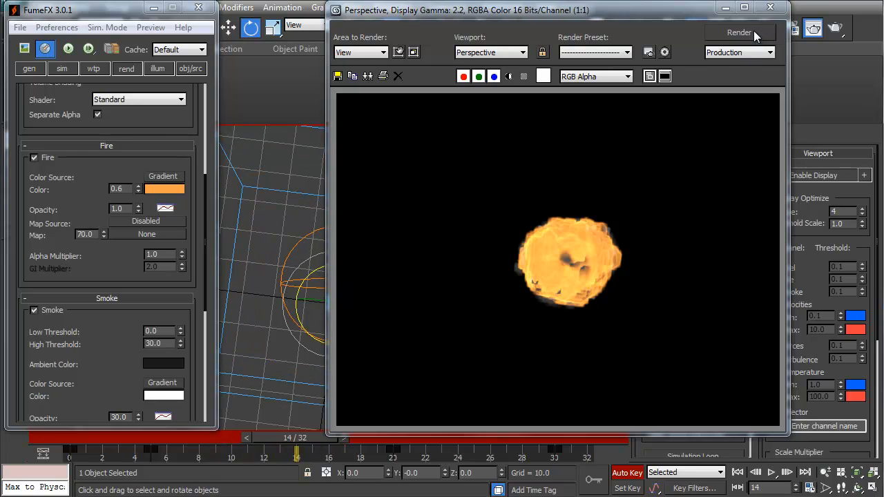
{"action": "left_click_drag", "start_coordinate": [265, 439], "coordinate": [415, 436]}
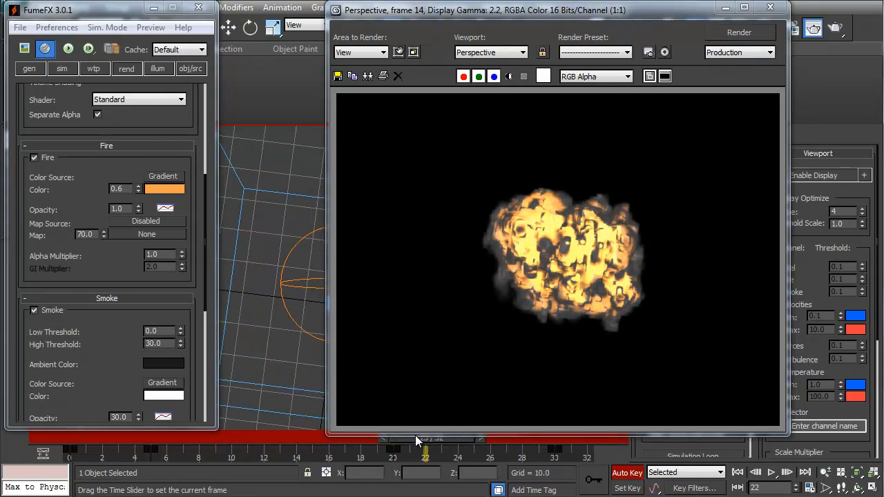
{"action": "left_click", "coordinate": [744, 35]}
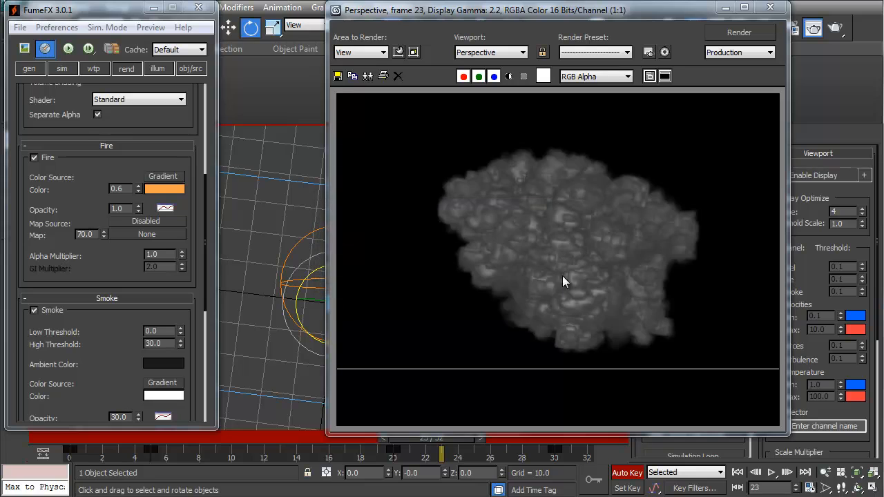
{"action": "left_click_drag", "start_coordinate": [469, 441], "coordinate": [410, 444]}
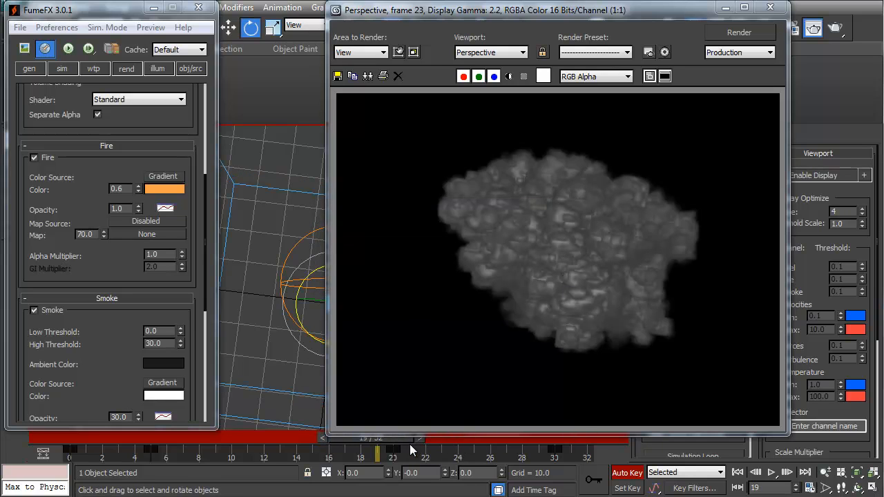
{"action": "left_click", "coordinate": [740, 33]}
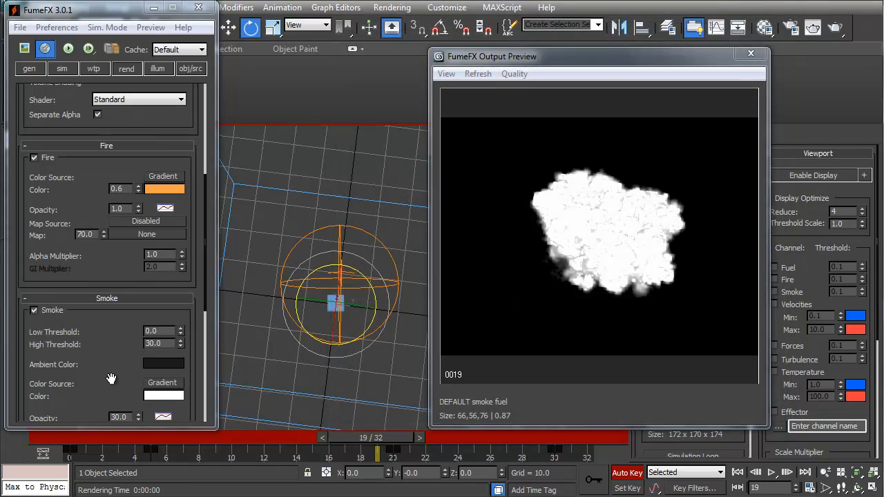
{"action": "scroll", "coordinate": [110, 204], "scroll_direction": "down", "scroll_amount": 5}
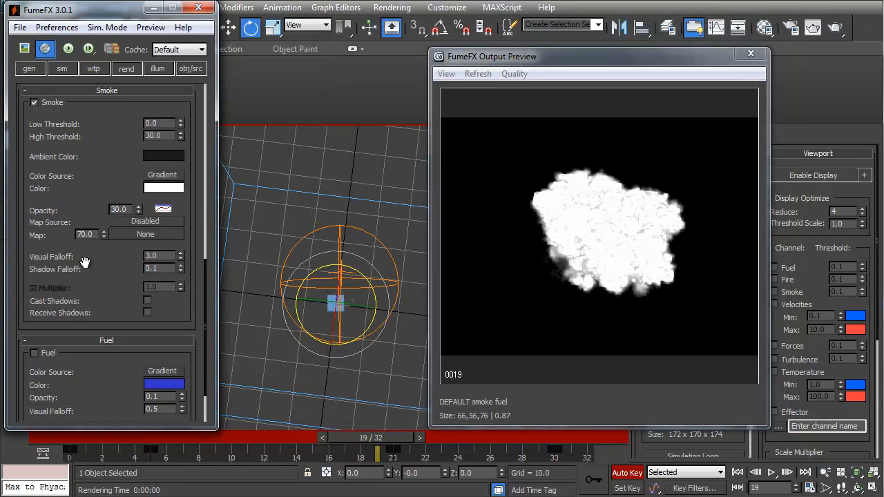
Turn off smoke rendering and inspect the fire alone in the preview on frames 19 and 18.
{"action": "scroll", "coordinate": [107, 200], "scroll_direction": "up", "scroll_amount": 3}
{"action": "left_click", "coordinate": [33, 216]}
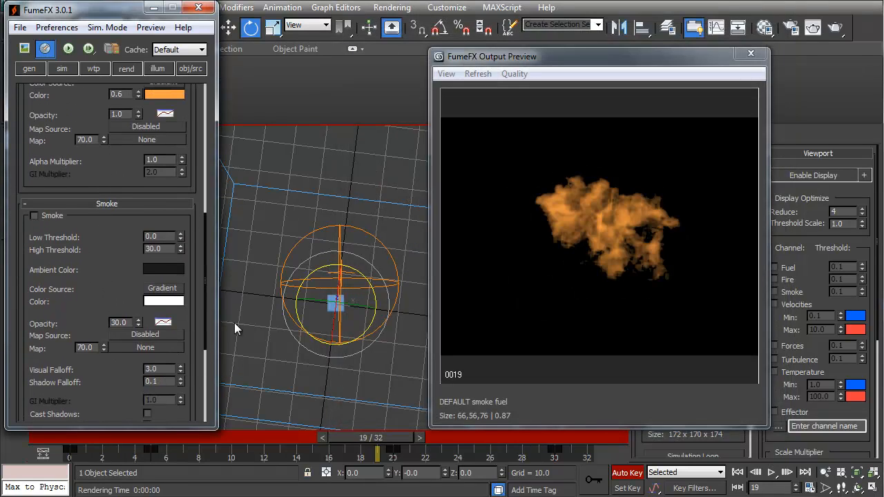
{"action": "left_click_drag", "start_coordinate": [378, 433], "coordinate": [367, 453]}
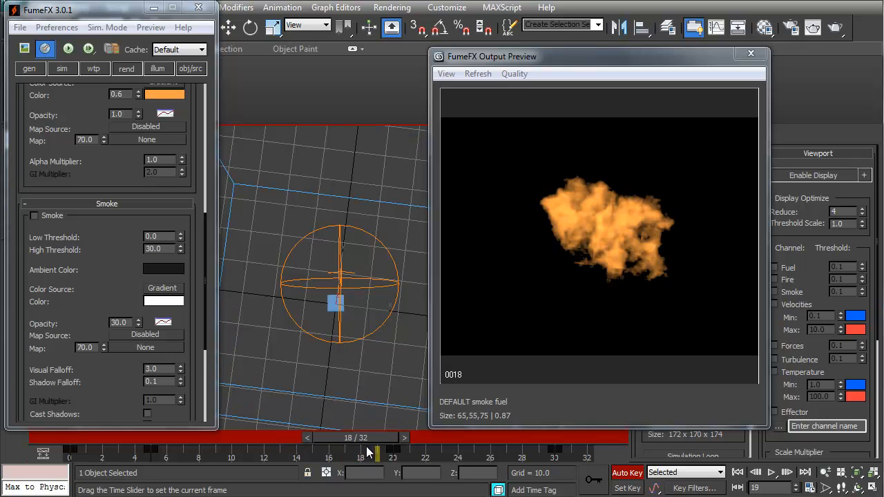
{"action": "key", "text": "e"}
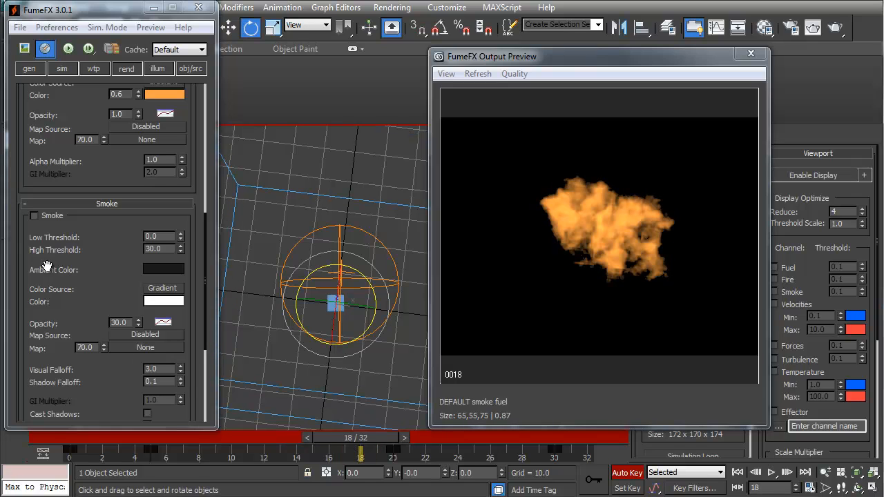
Turn smoke rendering back on and render frames 18 and 20 to compare the fire under the smoke.
{"action": "left_click", "coordinate": [34, 216]}
{"action": "left_click", "coordinate": [813, 28]}
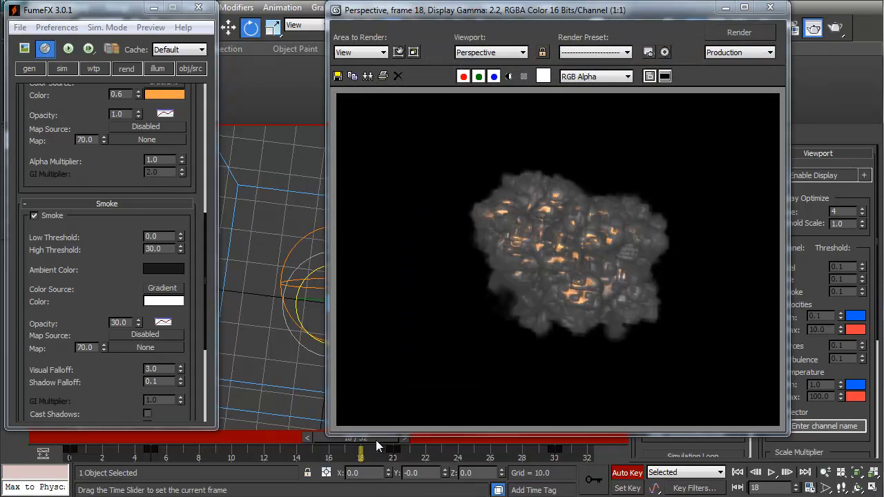
{"action": "key", "text": "q"}
{"action": "left_click_drag", "start_coordinate": [376, 440], "coordinate": [407, 437]}
{"action": "key", "text": "e"}
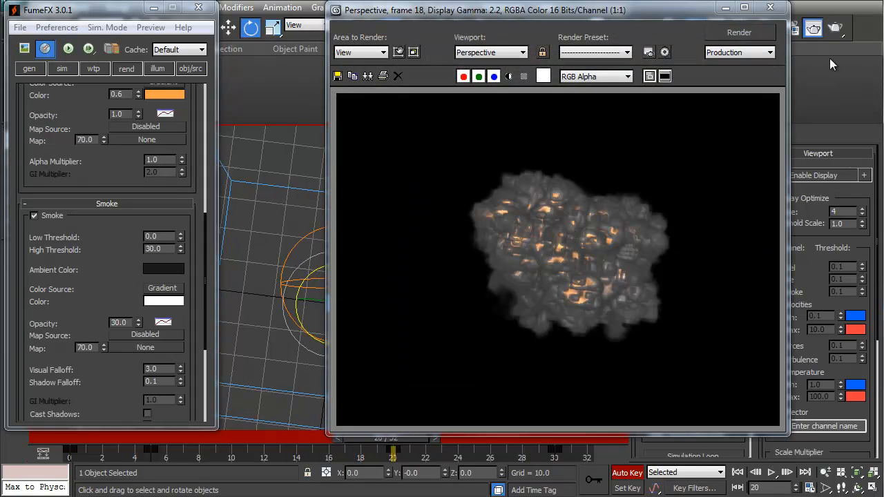
{"action": "left_click", "coordinate": [835, 33]}
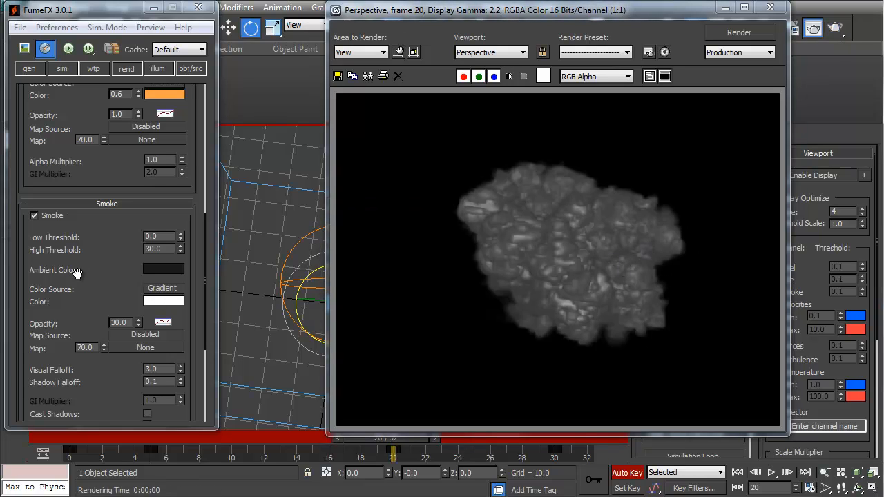
Render frame 20 with smoke disabled to see the remaining fire, and re-enable the smoke.
{"action": "left_click", "coordinate": [32, 215]}
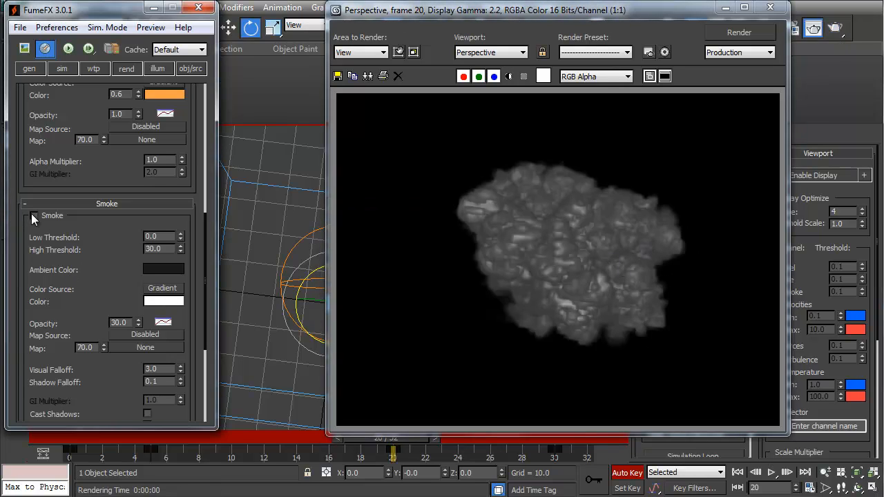
{"action": "left_click", "coordinate": [834, 29]}
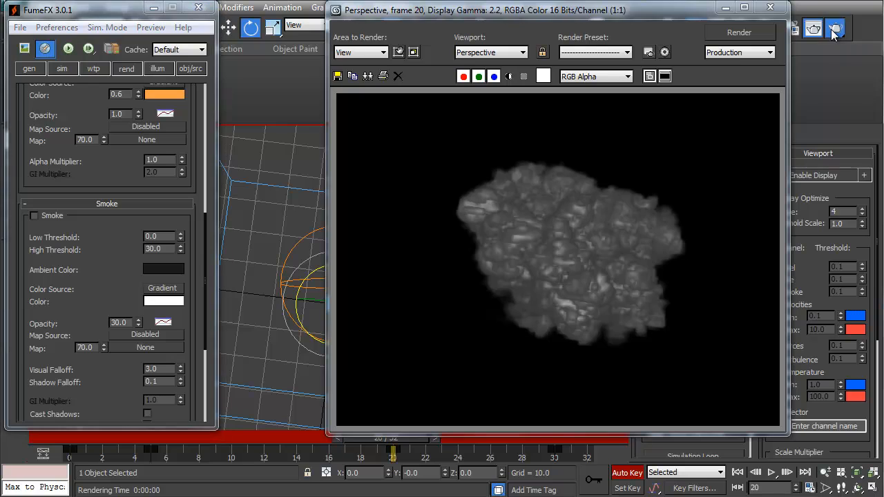
{"action": "left_click", "coordinate": [34, 215]}
{"action": "scroll", "coordinate": [93, 297], "scroll_direction": "down", "scroll_amount": 2}
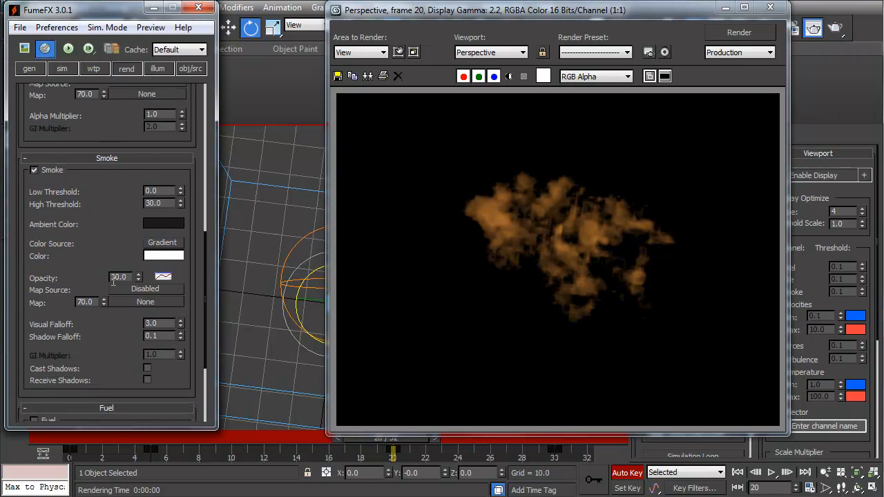
Key the smoke's opacity at 20 on frame 20 and at 30 on frame 32.
{"action": "left_click_drag", "start_coordinate": [389, 437], "coordinate": [51, 440]}
{"action": "key", "text": "e"}
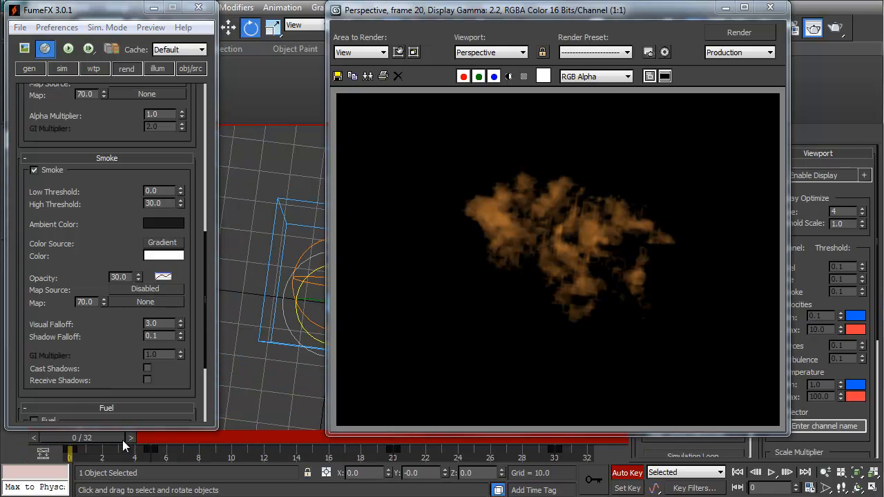
{"action": "left_click_drag", "start_coordinate": [123, 440], "coordinate": [404, 440]}
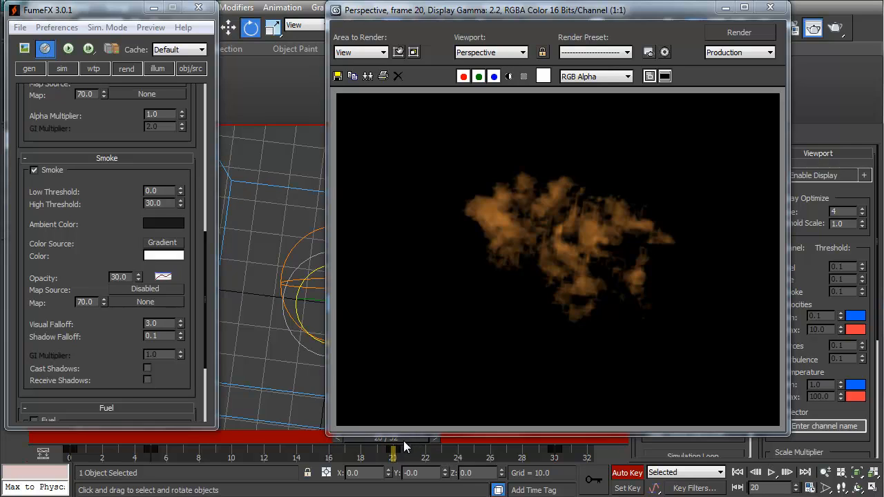
{"action": "double_click", "coordinate": [133, 276]}
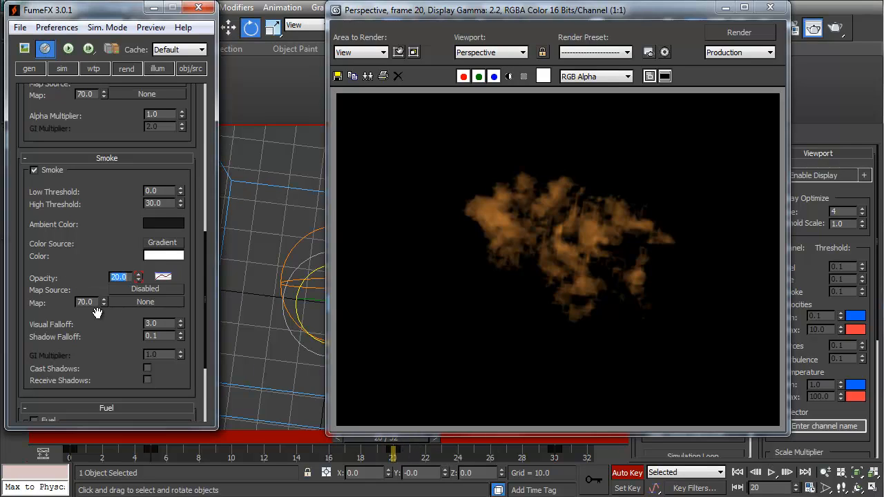
{"action": "left_click_drag", "start_coordinate": [407, 440], "coordinate": [617, 439]}
{"action": "double_click", "coordinate": [131, 276]}
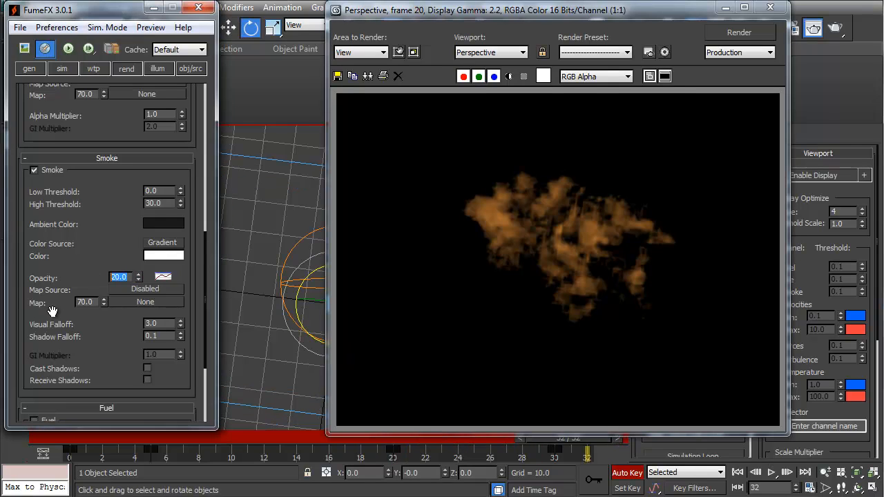
{"action": "key", "text": "Return"}
Key the smoke's opacity at 10 on frame 0.
{"action": "left_click_drag", "start_coordinate": [578, 442], "coordinate": [11, 446]}
{"action": "left_click", "coordinate": [130, 279]}
{"action": "double_click", "coordinate": [130, 277]}
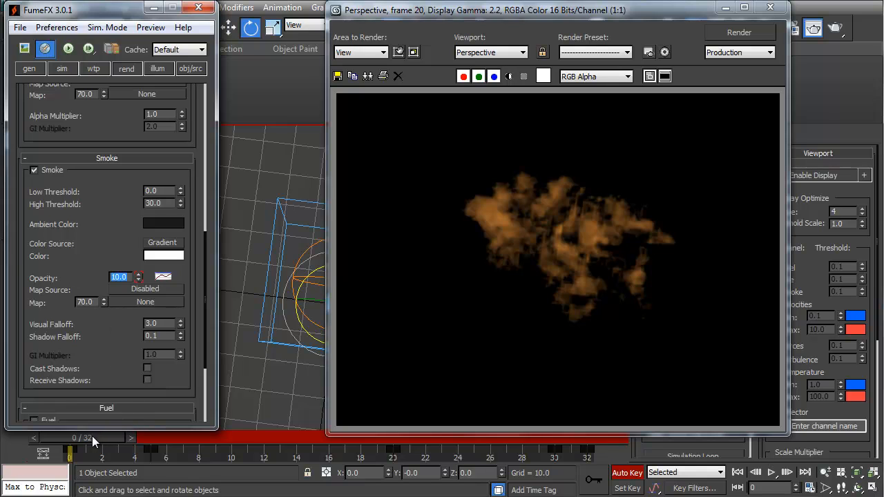
Check frame 9 in the FumeFX output preview and render frame 20 to judge the smoke's opacity.
{"action": "left_click_drag", "start_coordinate": [92, 436], "coordinate": [229, 439]}
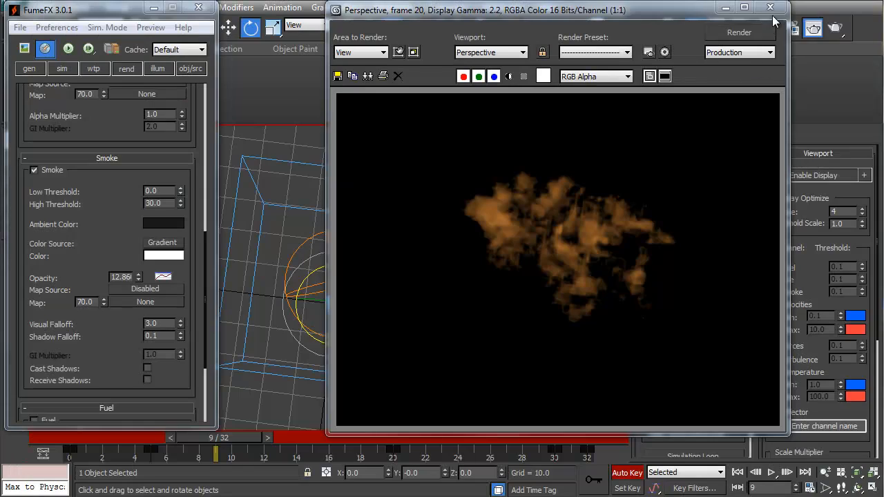
{"action": "left_click", "coordinate": [771, 7]}
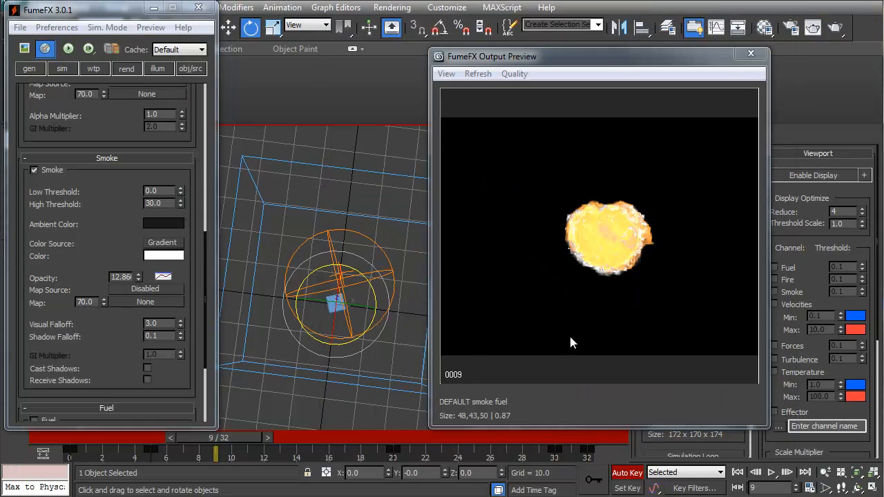
{"action": "left_click_drag", "start_coordinate": [246, 442], "coordinate": [410, 438]}
{"action": "key", "text": "e"}
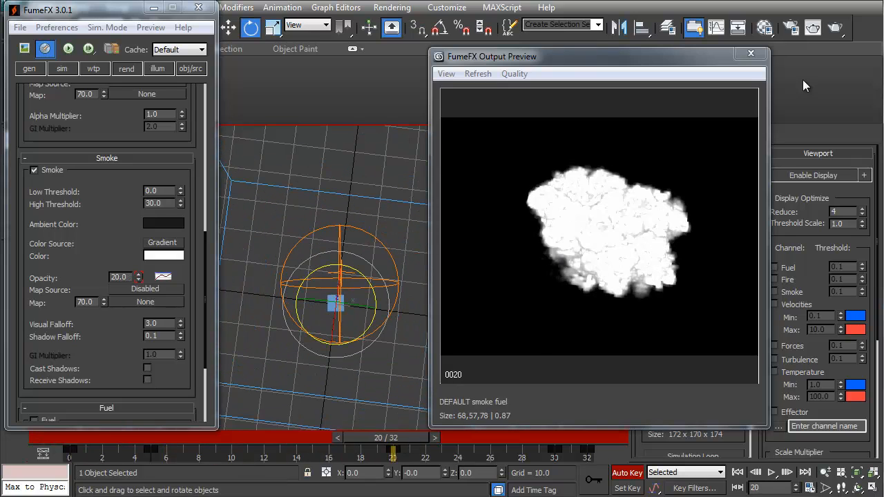
{"action": "left_click", "coordinate": [835, 29]}
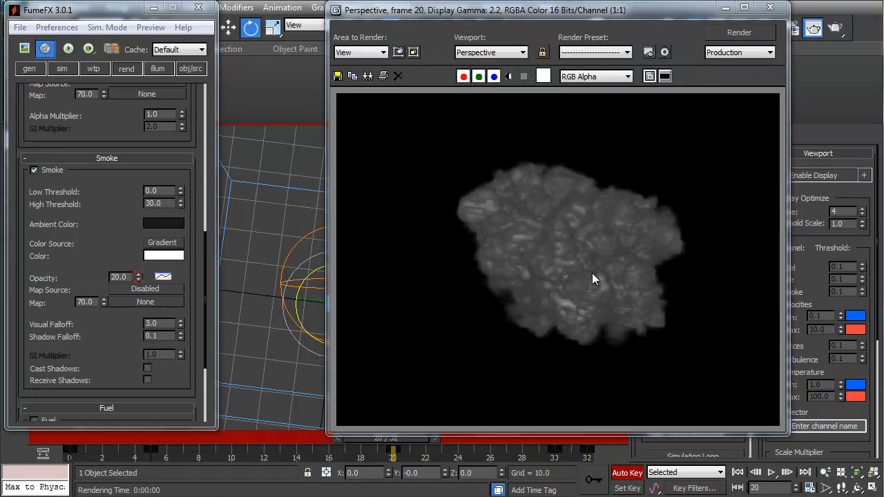
{"action": "left_click", "coordinate": [771, 8]}
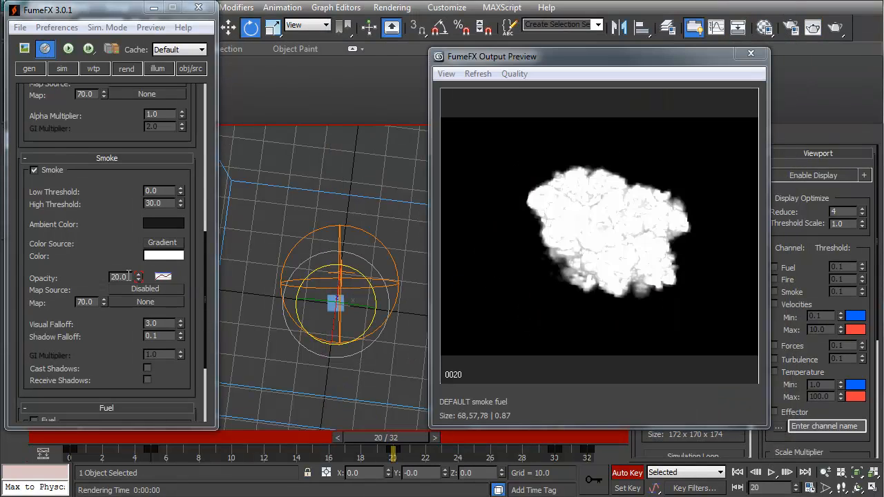
Set the smoke's opacity to 10 on frame 20 and render that frame.
{"action": "double_click", "coordinate": [129, 276]}
{"action": "type", "text": "10"}
{"action": "key", "text": "Return"}
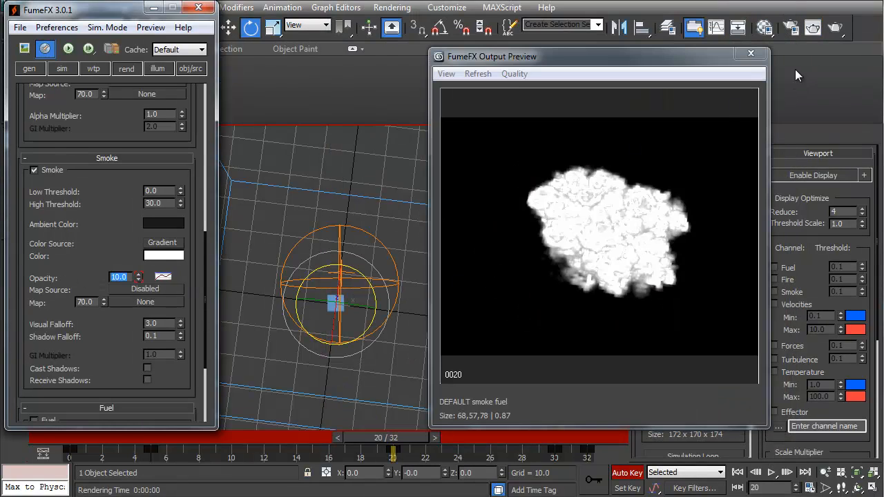
{"action": "left_click", "coordinate": [834, 28]}
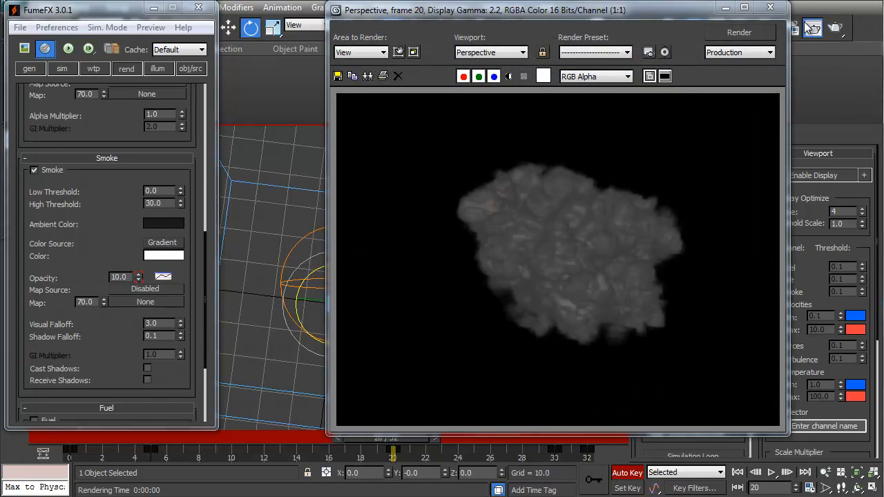
{"action": "left_click", "coordinate": [774, 8]}
Set the smoke's opacity to 1 on frame 20 and render that frame.
{"action": "left_click_drag", "start_coordinate": [131, 277], "coordinate": [82, 278]}
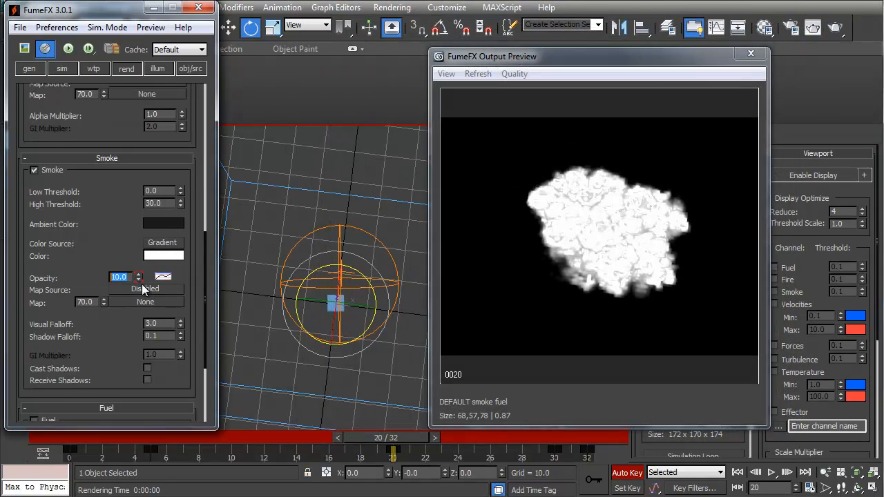
{"action": "type", "text": "1"}
{"action": "key", "text": "Return"}
{"action": "left_click", "coordinate": [834, 26]}
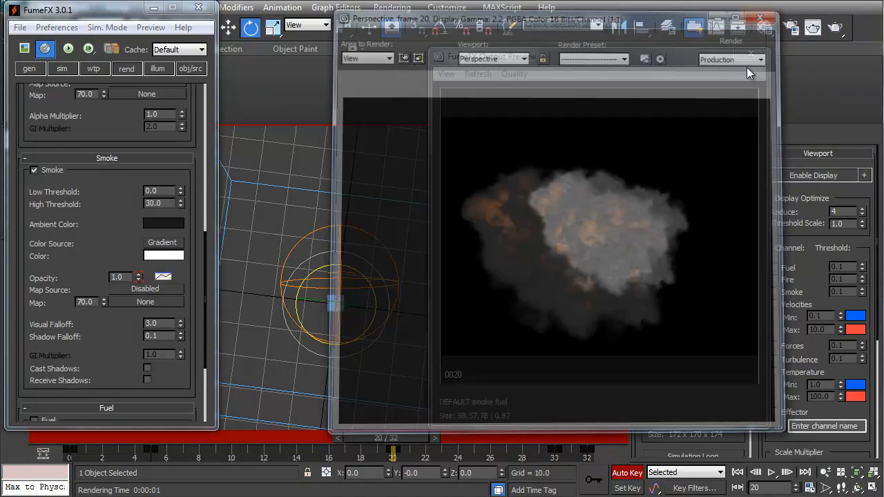
{"action": "left_click", "coordinate": [770, 7]}
Render frames 23 and 13 to check how the smoke's opacity animation affects the fireball.
{"action": "left_click_drag", "start_coordinate": [400, 434], "coordinate": [439, 432]}
{"action": "key", "text": "e"}
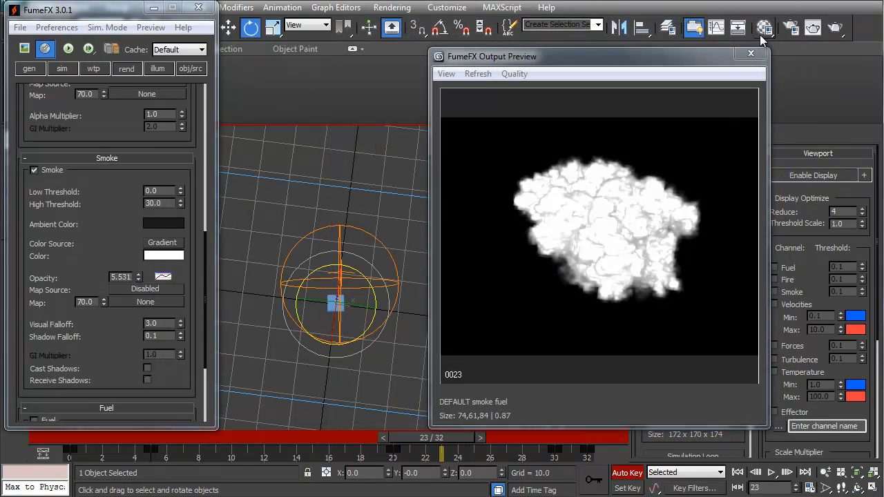
{"action": "left_click", "coordinate": [833, 27]}
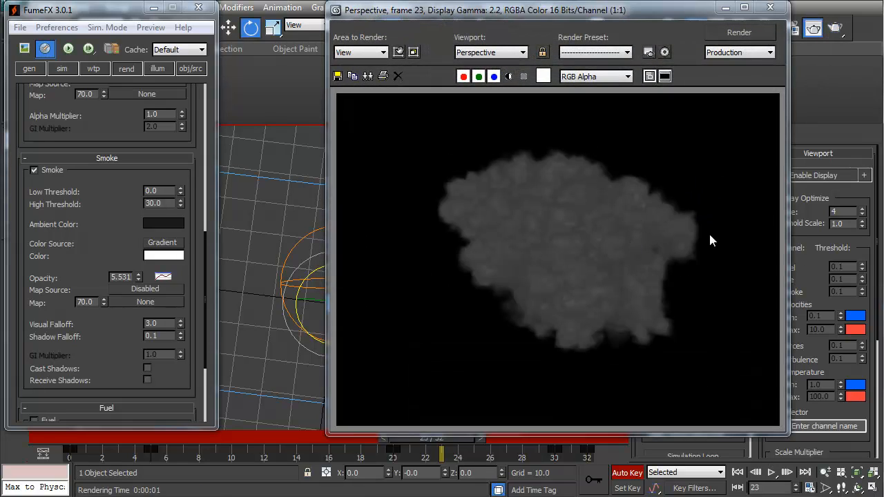
{"action": "left_click", "coordinate": [778, 8]}
{"action": "key", "text": "q"}
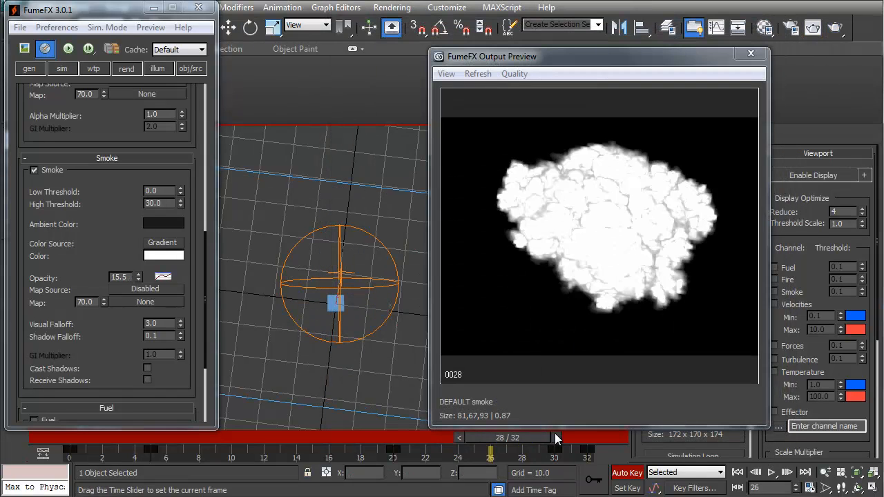
{"action": "left_click_drag", "start_coordinate": [443, 438], "coordinate": [280, 487]}
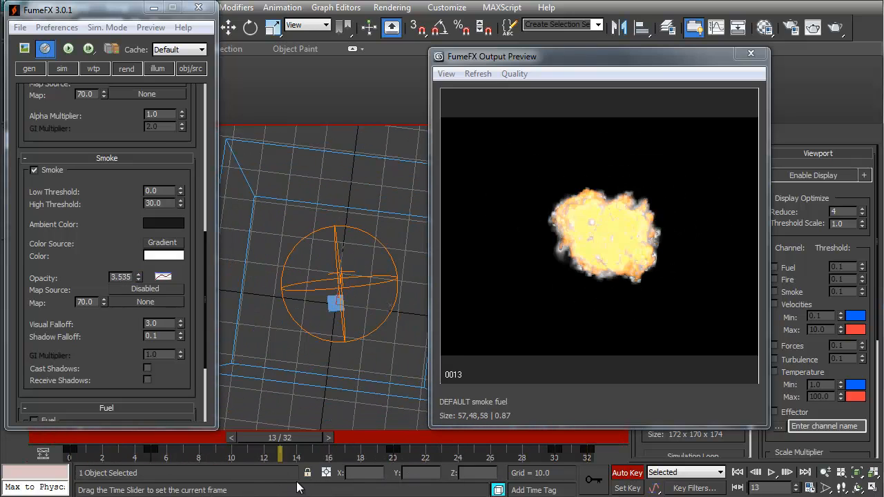
{"action": "key", "text": "e"}
{"action": "left_click", "coordinate": [833, 29]}
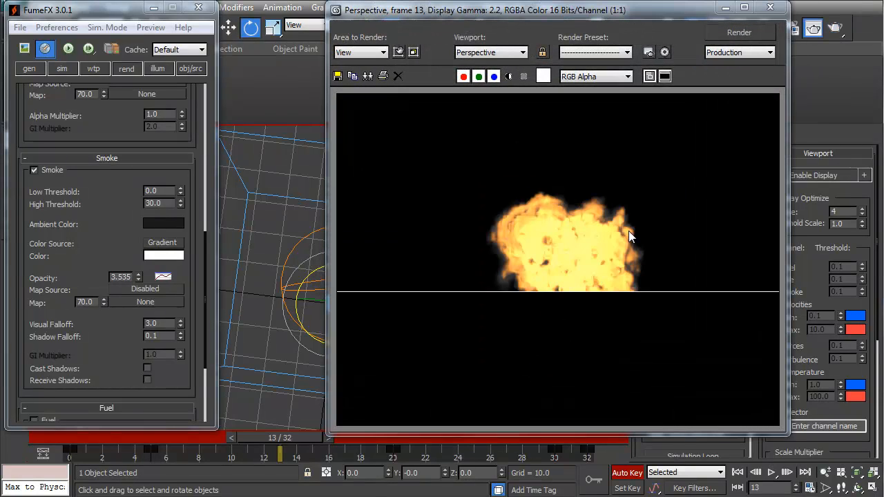
{"action": "left_click", "coordinate": [770, 7]}
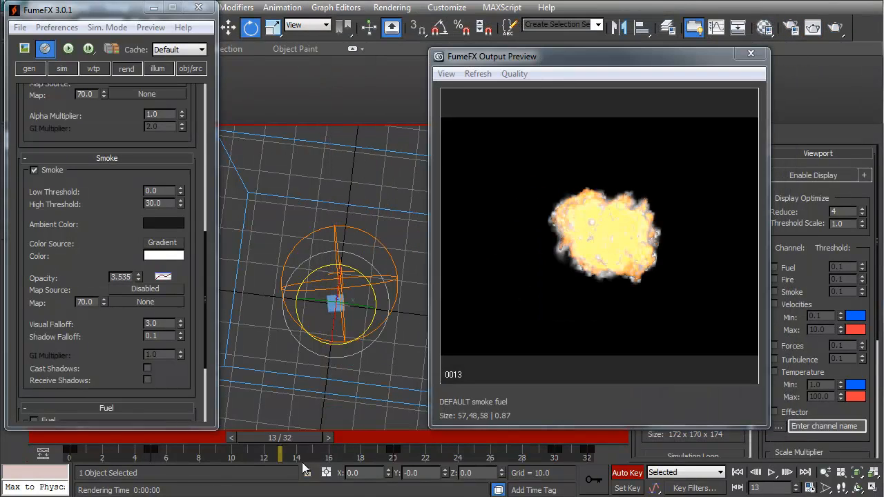
Set the smoke's opacity to 1 on frame 0.
{"action": "key", "text": "q"}
{"action": "left_click_drag", "start_coordinate": [293, 437], "coordinate": [48, 458]}
{"action": "key", "text": "e"}
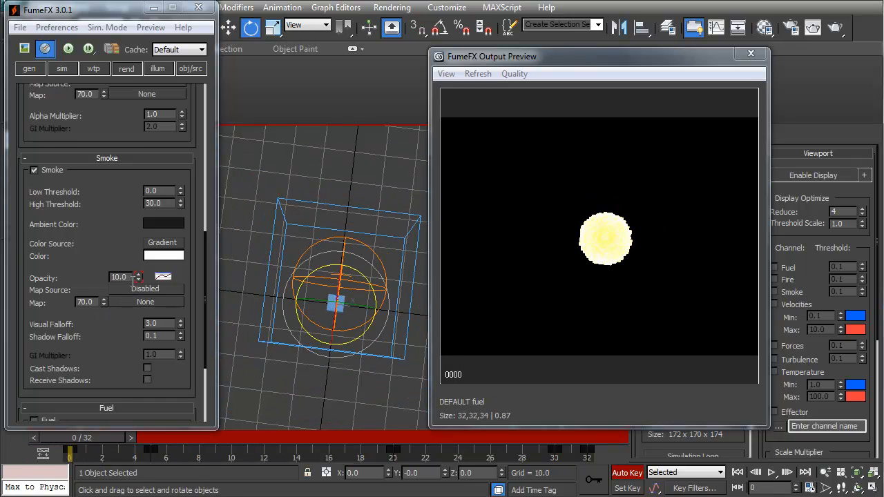
{"action": "double_click", "coordinate": [130, 276]}
{"action": "type", "text": "1"}
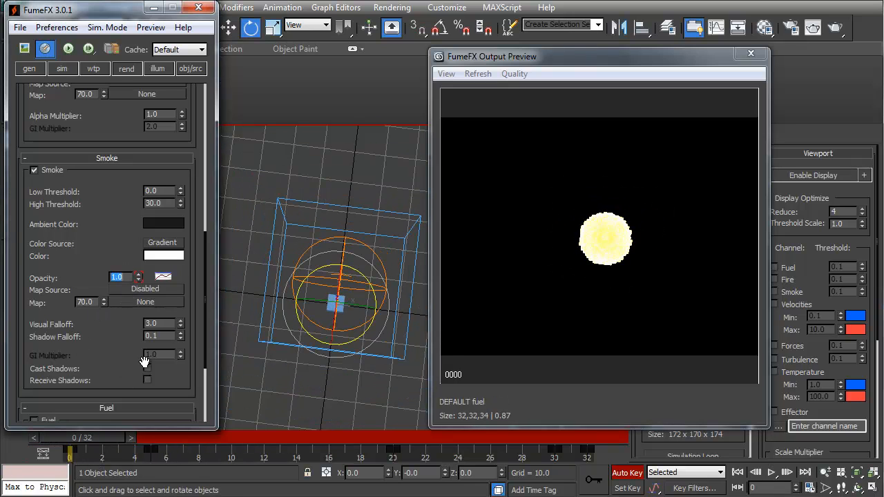
Render frames 18 and 29 to check the transition from fire to dense smoke.
{"action": "left_click_drag", "start_coordinate": [89, 436], "coordinate": [367, 436]}
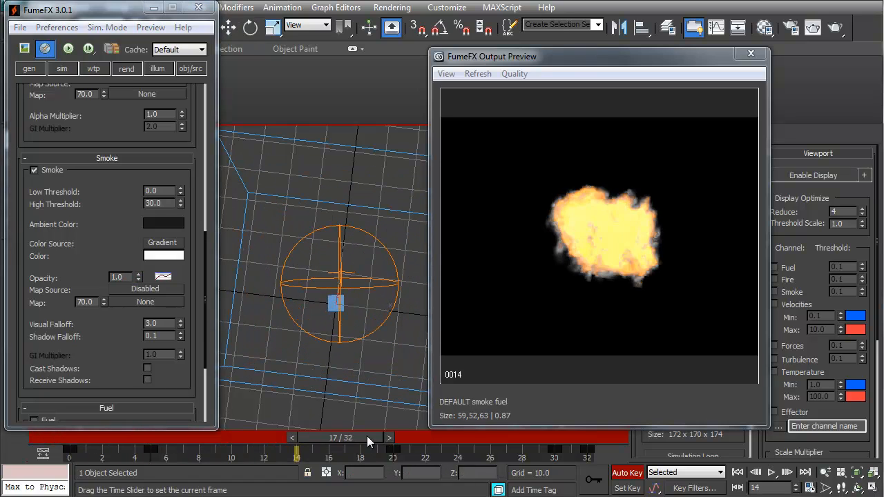
{"action": "left_click", "coordinate": [836, 28]}
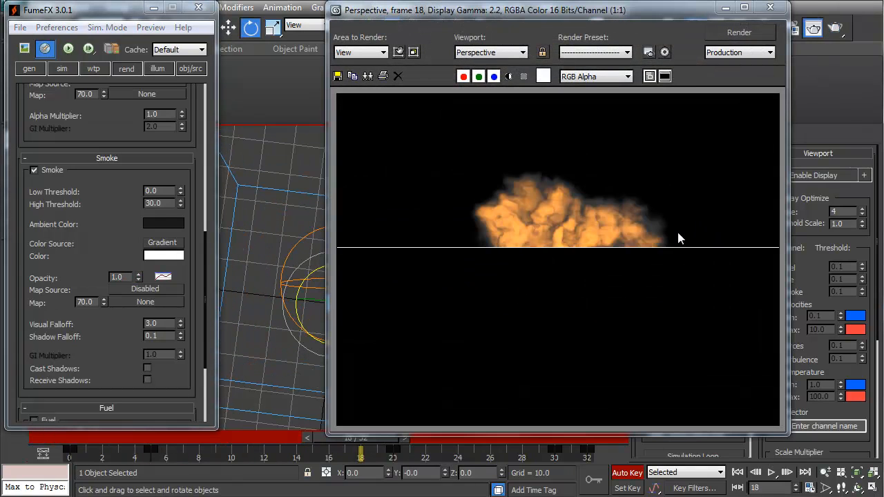
{"action": "left_click", "coordinate": [770, 7]}
{"action": "left_click_drag", "start_coordinate": [340, 446], "coordinate": [520, 445]}
{"action": "key", "text": "e"}
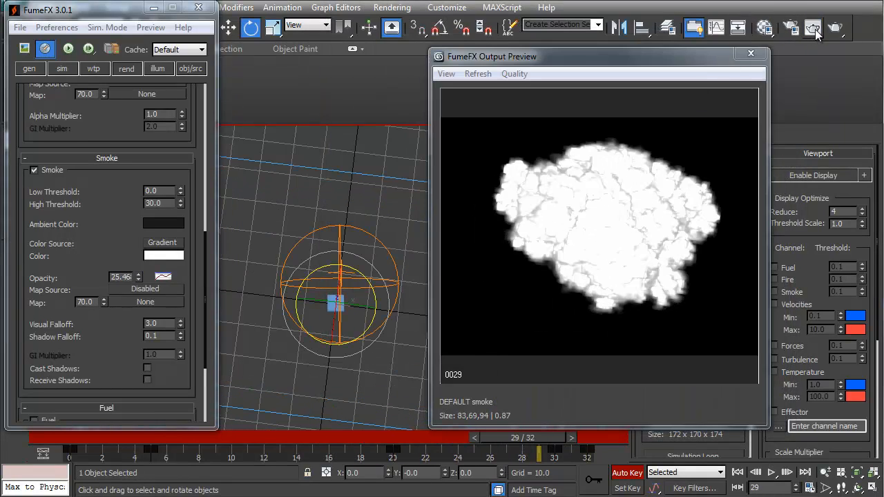
{"action": "key", "text": "shift+q"}
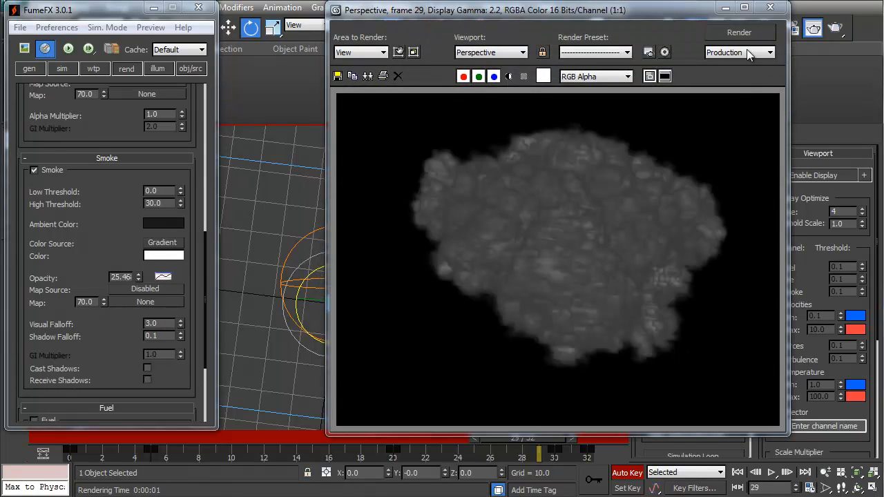
With Auto Key off at frame 0, switch the fire color from Key mode to a gradient.
{"action": "left_click", "coordinate": [770, 8]}
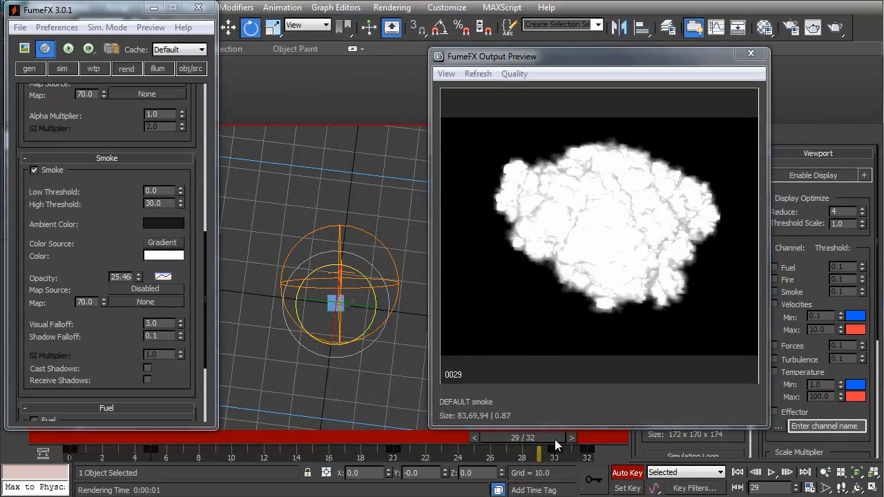
{"action": "left_click_drag", "start_coordinate": [556, 442], "coordinate": [103, 445]}
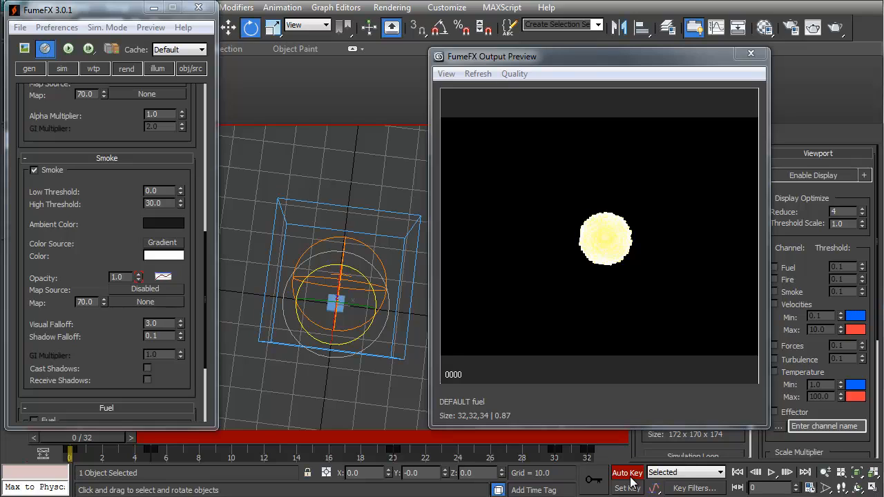
{"action": "scroll", "coordinate": [114, 341], "scroll_direction": "up", "scroll_amount": 5}
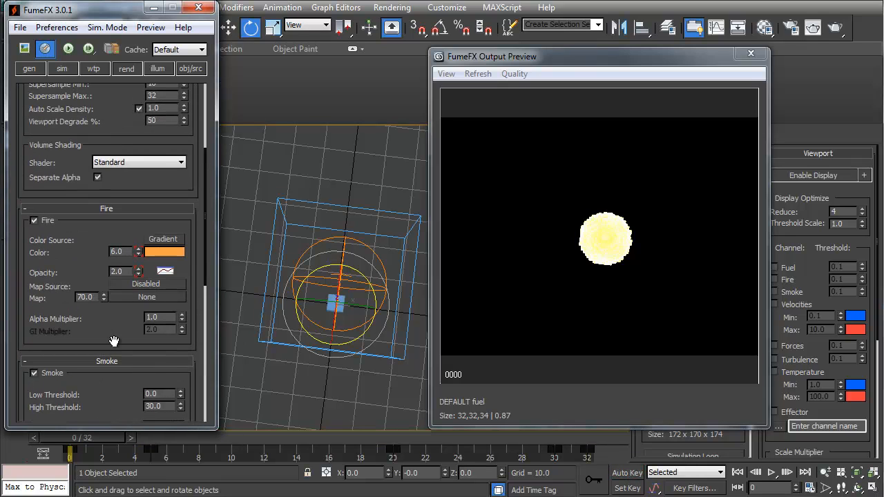
{"action": "left_click", "coordinate": [156, 252]}
{"action": "left_click", "coordinate": [556, 86]}
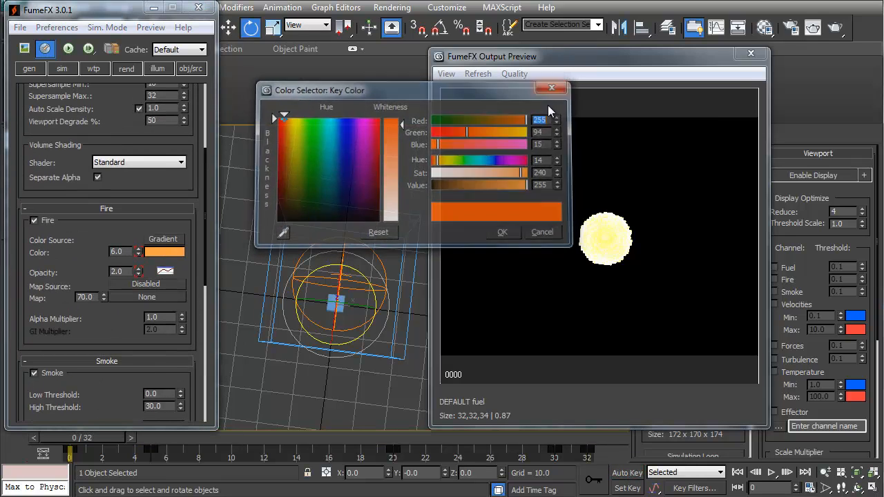
{"action": "right_click", "coordinate": [182, 252]}
{"action": "left_click", "coordinate": [247, 261]}
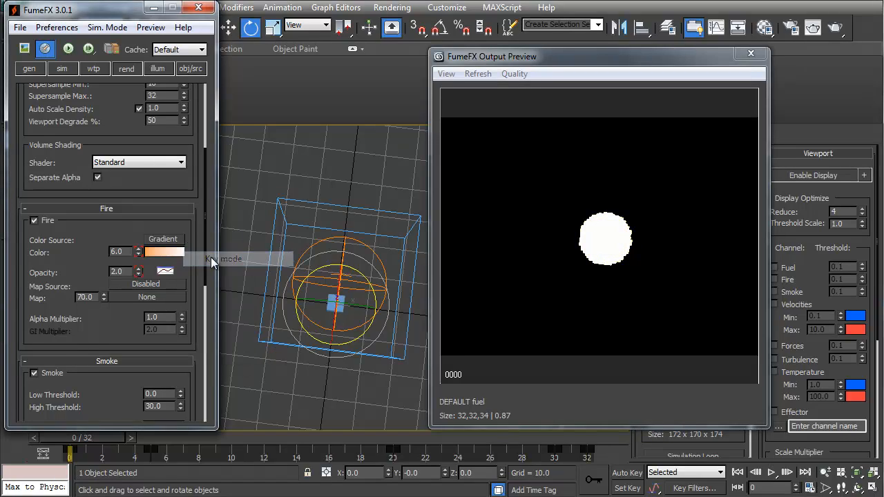
Set the first key of the fire gradient to dark orange, RGB 161, 42, 0.
{"action": "left_click", "coordinate": [160, 251]}
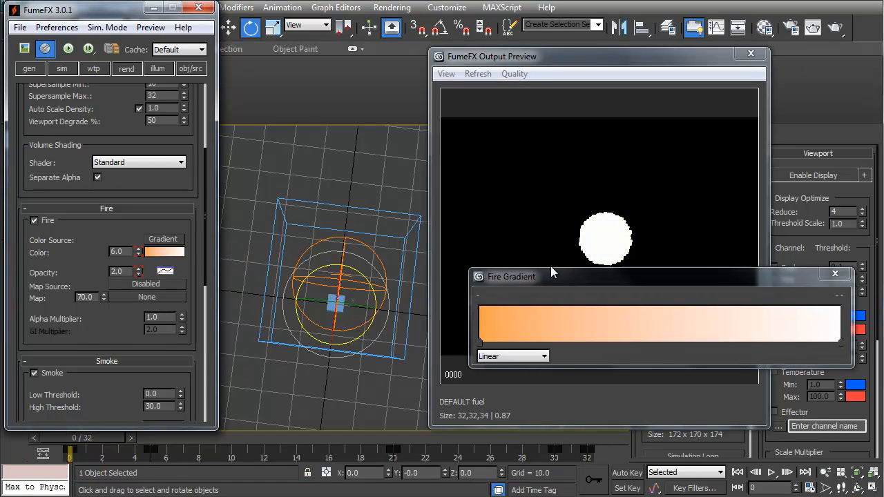
{"action": "left_click", "coordinate": [480, 341]}
{"action": "double_click", "coordinate": [480, 342]}
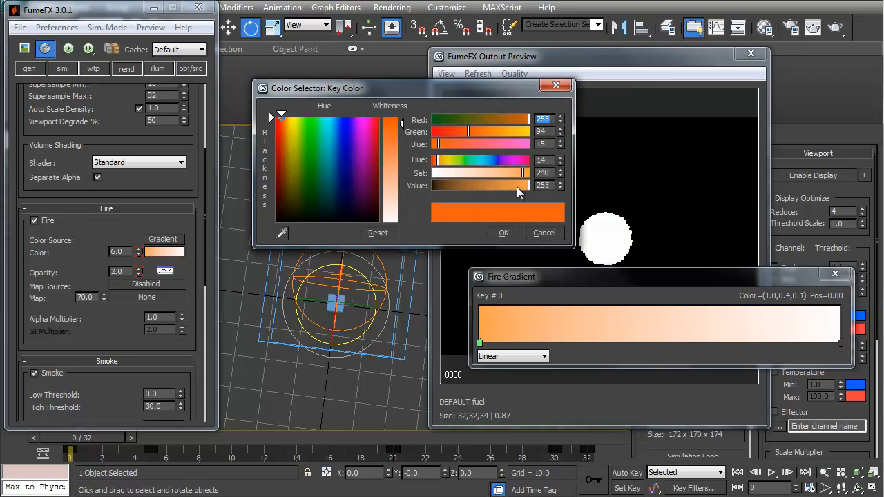
{"action": "left_click_drag", "start_coordinate": [465, 132], "coordinate": [460, 131]}
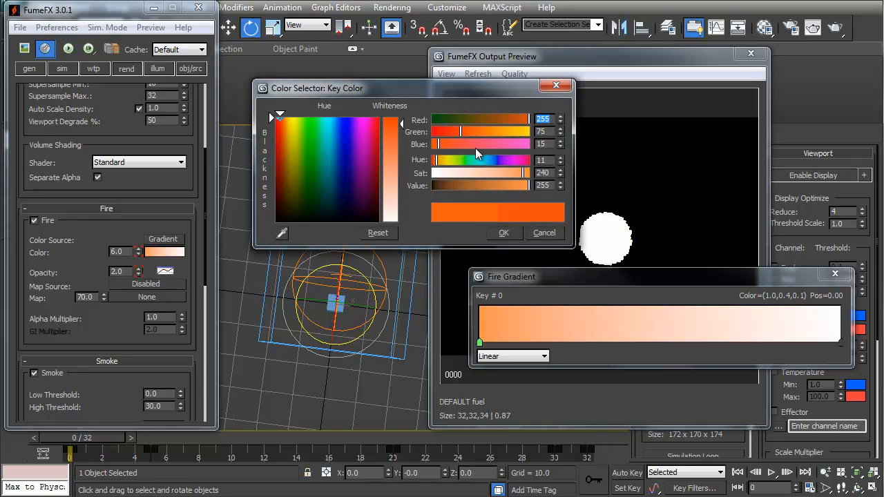
{"action": "left_click_drag", "start_coordinate": [525, 173], "coordinate": [532, 174]}
{"action": "left_click", "coordinate": [494, 185]}
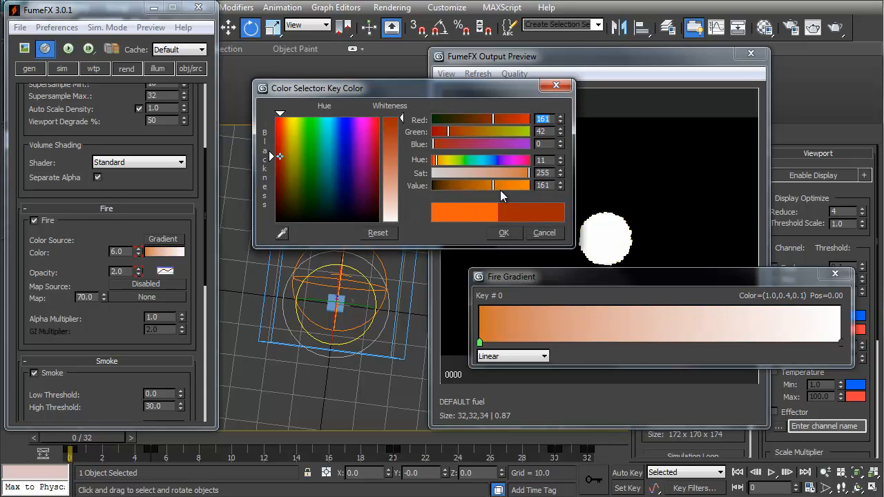
{"action": "left_click", "coordinate": [503, 234]}
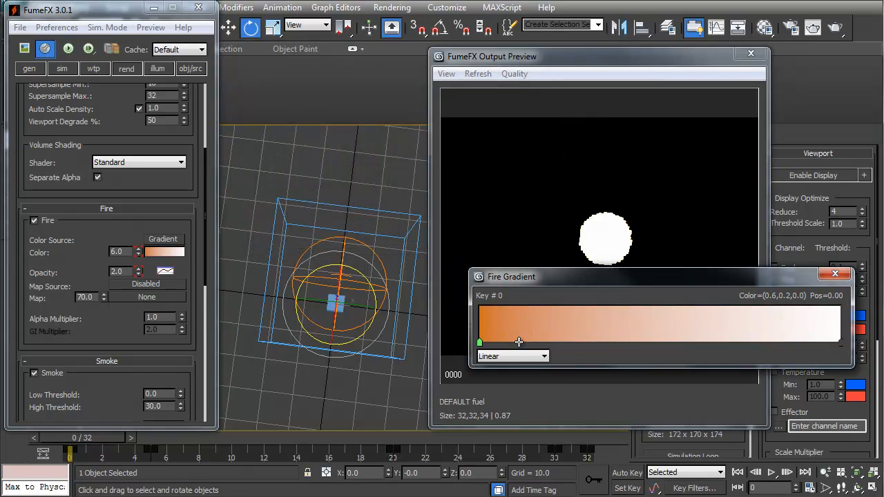
Add a key at about position 11 of the fire gradient and color it pale orange-yellow, about (0.9, 0.7, 0.3).
{"action": "left_click", "coordinate": [518, 342]}
{"action": "double_click", "coordinate": [518, 343]}
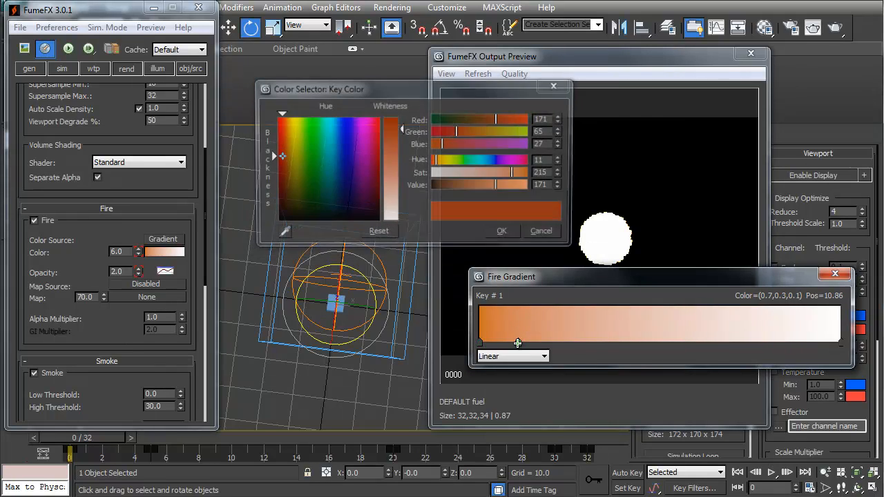
{"action": "mouse_move", "coordinate": [513, 174]}
{"action": "left_mouse_down"}
{"action": "mouse_move", "coordinate": [486, 181]}
{"action": "mouse_move", "coordinate": [517, 183]}
{"action": "left_mouse_up"}
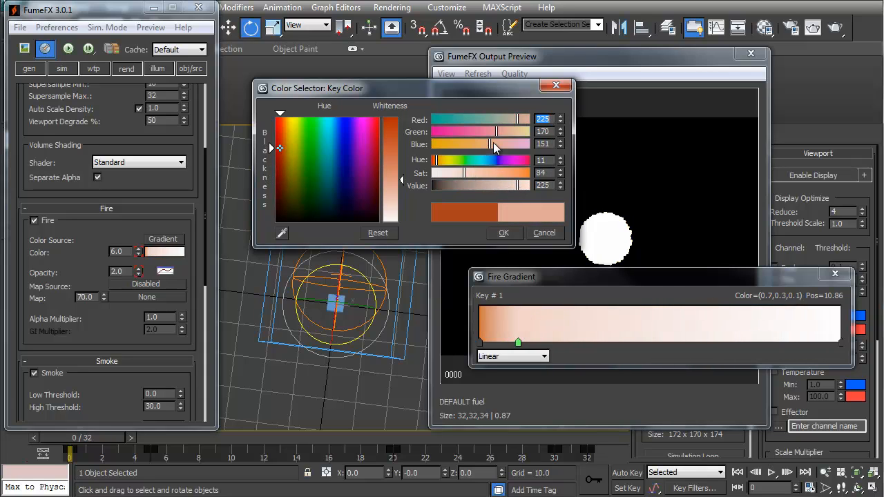
{"action": "left_click_drag", "start_coordinate": [490, 144], "coordinate": [503, 131]}
{"action": "left_click_drag", "start_coordinate": [476, 173], "coordinate": [502, 173]}
{"action": "left_click", "coordinate": [504, 232]}
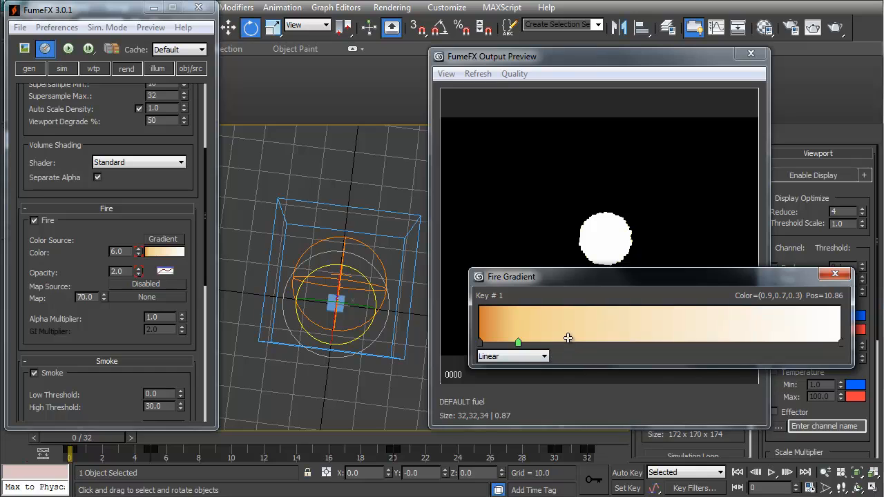
Add a key at about position 24 of the fire gradient and color it dark red, about (0.6, 0.0, 0.0).
{"action": "double_click", "coordinate": [566, 342]}
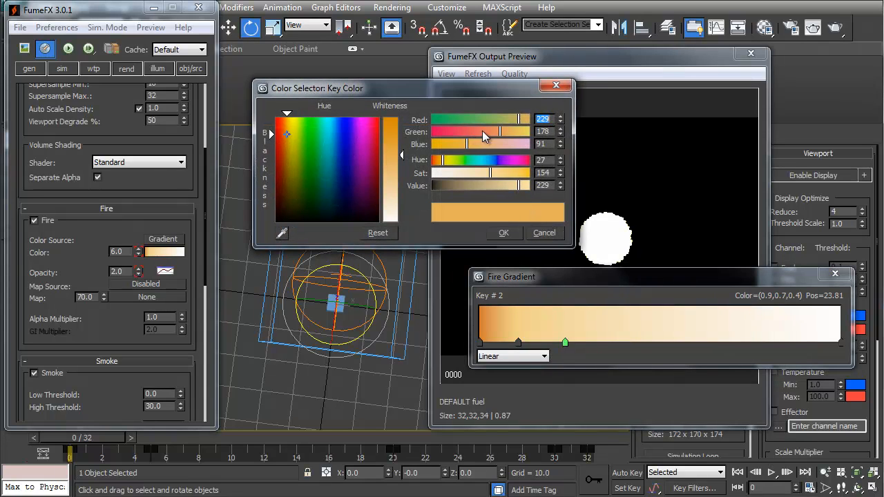
{"action": "left_click_drag", "start_coordinate": [484, 131], "coordinate": [437, 132]}
{"action": "left_click_drag", "start_coordinate": [514, 123], "coordinate": [530, 121]}
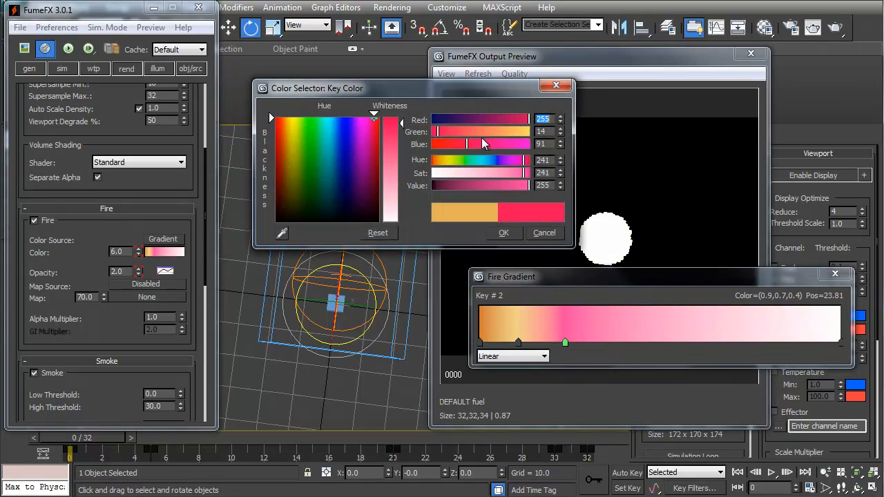
{"action": "left_click_drag", "start_coordinate": [460, 145], "coordinate": [438, 144]}
{"action": "left_click_drag", "start_coordinate": [506, 186], "coordinate": [487, 186]}
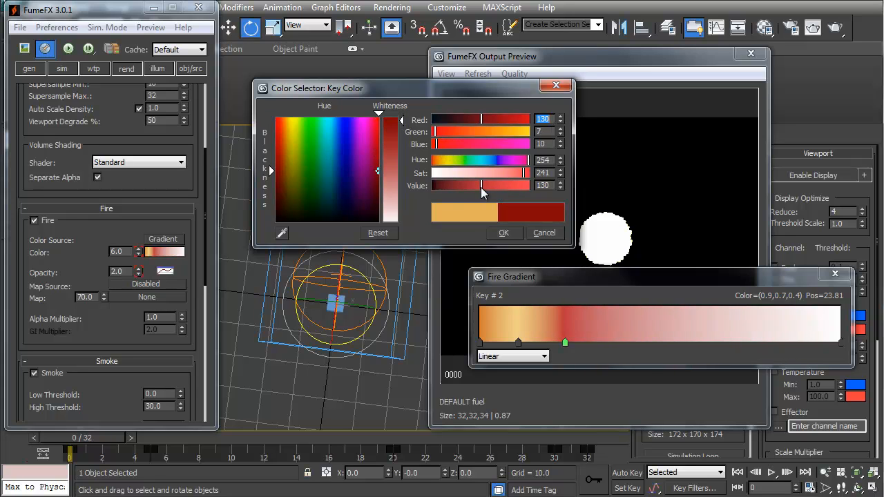
{"action": "left_click", "coordinate": [510, 233]}
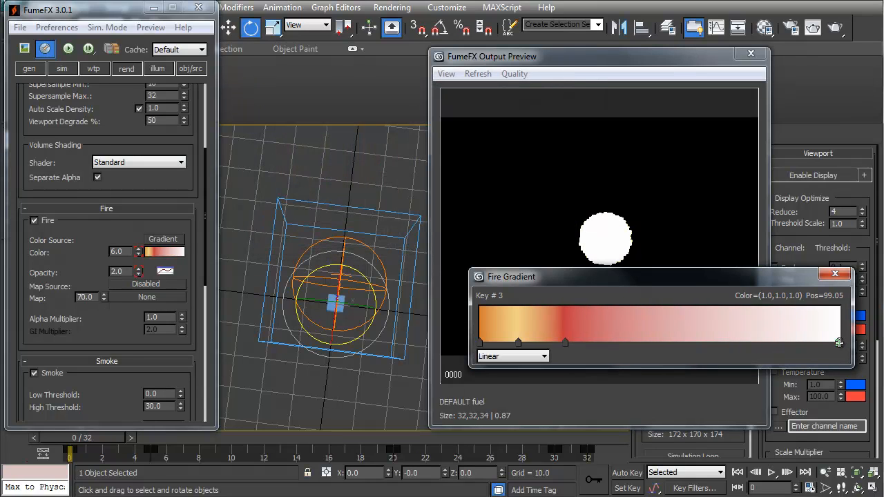
{"action": "double_click", "coordinate": [839, 343]}
{"action": "left_click", "coordinate": [546, 233]}
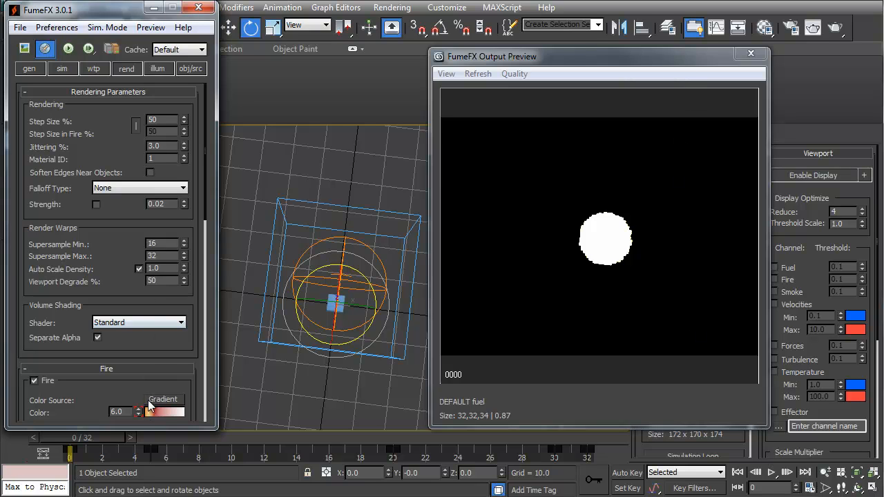
{"action": "left_click", "coordinate": [156, 412]}
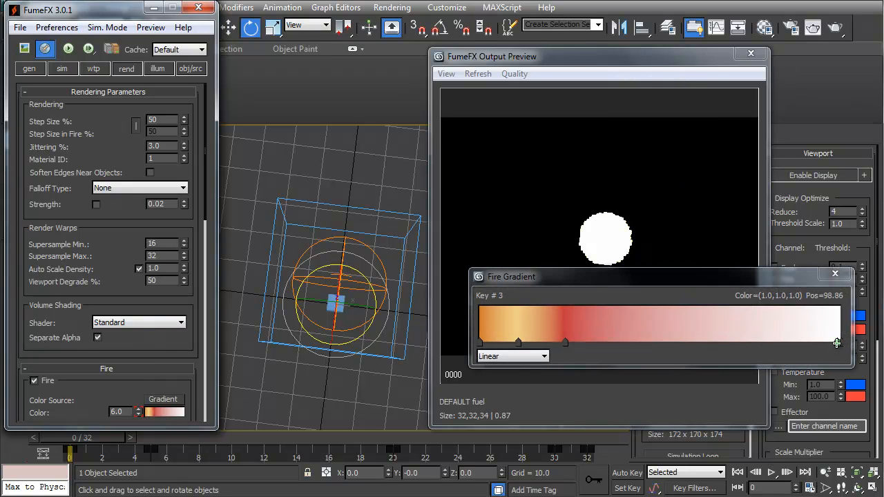
{"action": "left_click_drag", "start_coordinate": [838, 343], "coordinate": [740, 345]}
{"action": "right_click", "coordinate": [742, 346]}
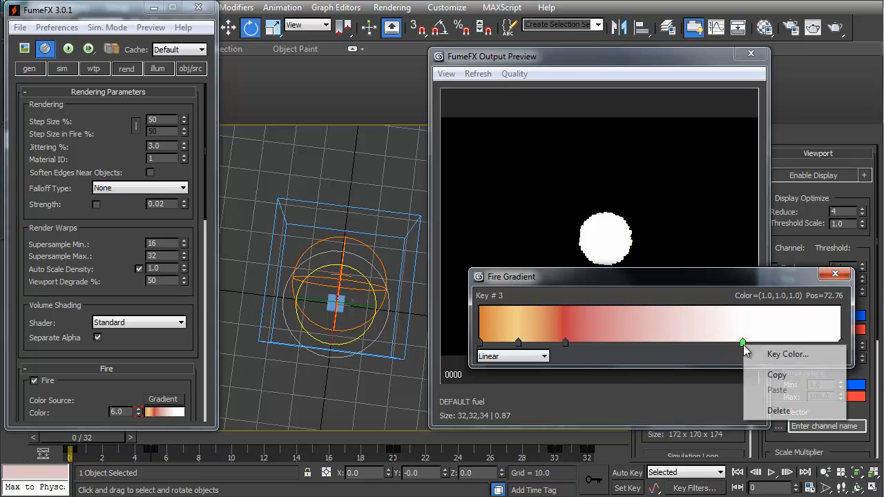
{"action": "left_click", "coordinate": [777, 410]}
Set the fire gradient's end key at position 100 to black.
{"action": "left_click", "coordinate": [841, 343]}
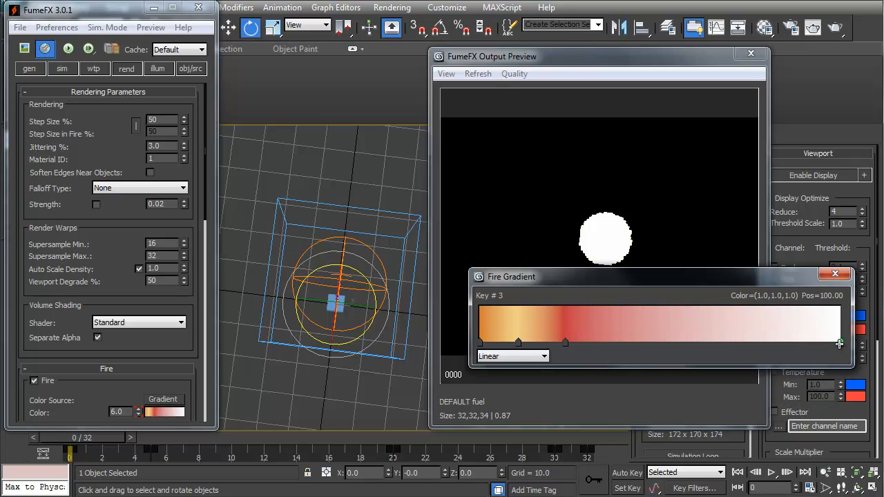
{"action": "double_click", "coordinate": [841, 342]}
{"action": "mouse_move", "coordinate": [450, 185]}
{"action": "left_mouse_down"}
{"action": "mouse_move", "coordinate": [484, 187]}
{"action": "mouse_move", "coordinate": [434, 190]}
{"action": "left_mouse_up"}
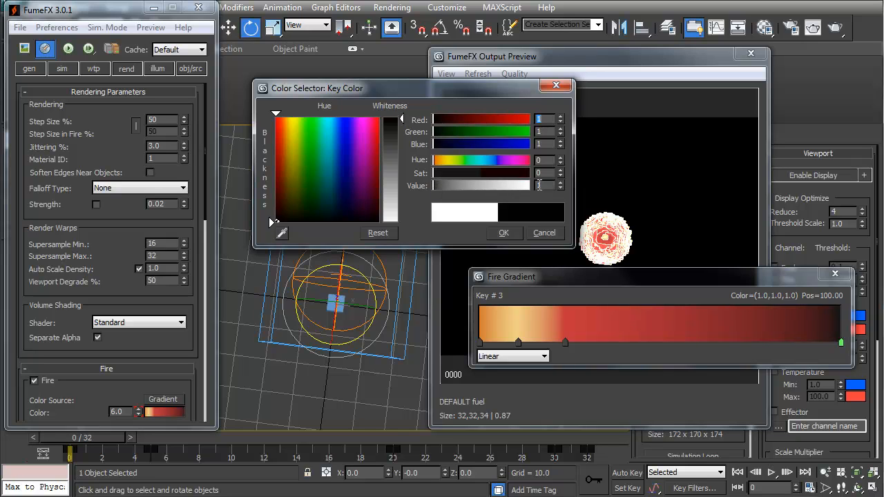
{"action": "left_click", "coordinate": [503, 232]}
Move the fire gradient's red key to about position 43 and preview the fire at frame 6.
{"action": "left_click_drag", "start_coordinate": [643, 288], "coordinate": [610, 272]}
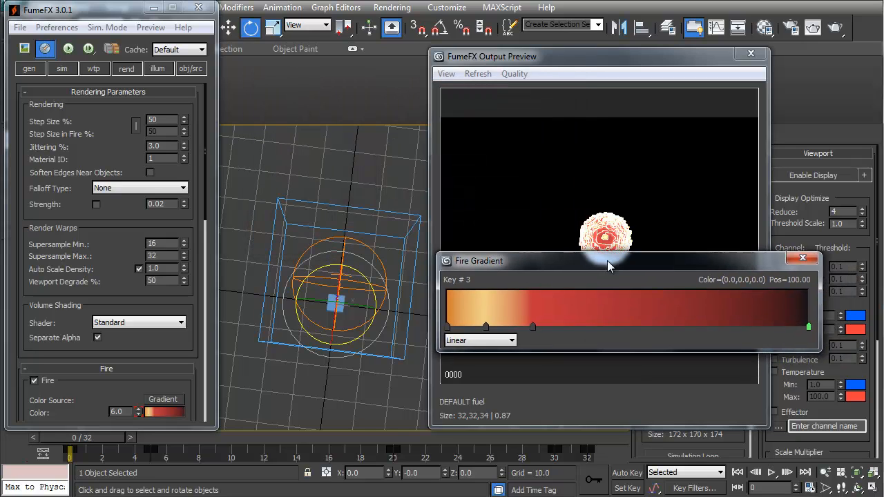
{"action": "left_click_drag", "start_coordinate": [533, 329], "coordinate": [604, 327]}
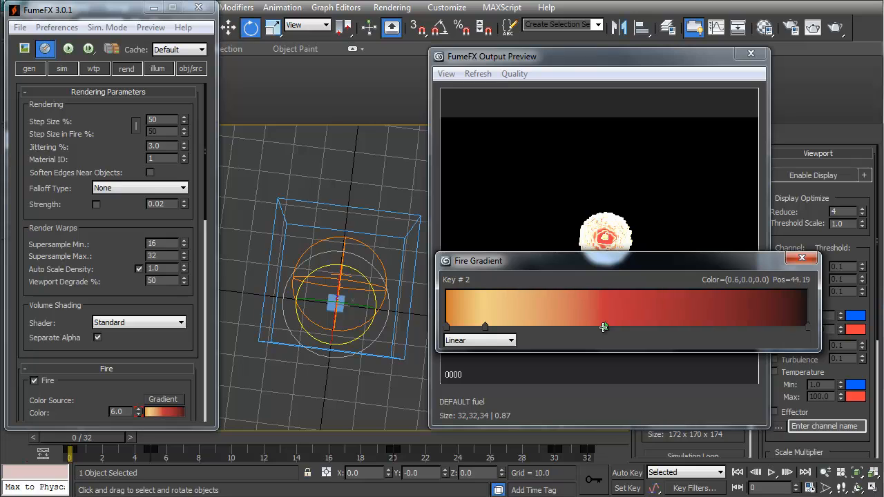
{"action": "left_click_drag", "start_coordinate": [98, 436], "coordinate": [191, 446]}
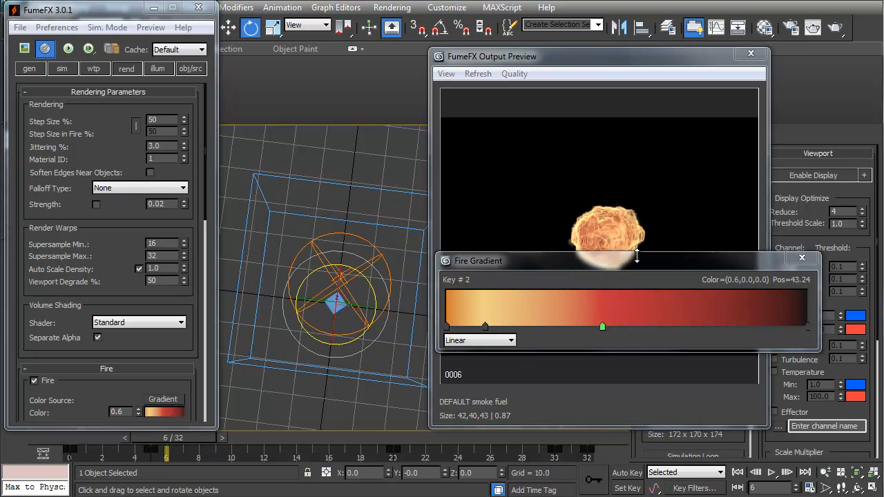
Add a key at about position 72 of the fire gradient and color it bright green, RGB 16, 255, 4.
{"action": "left_click", "coordinate": [707, 326]}
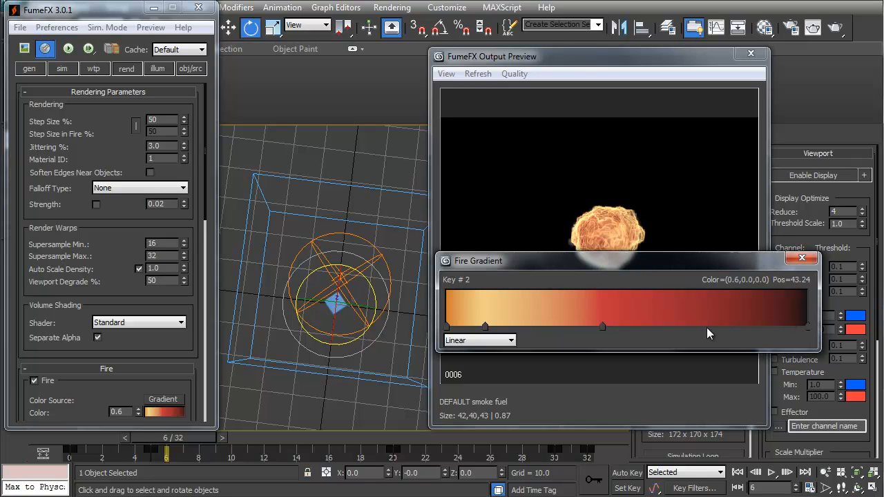
{"action": "double_click", "coordinate": [707, 327]}
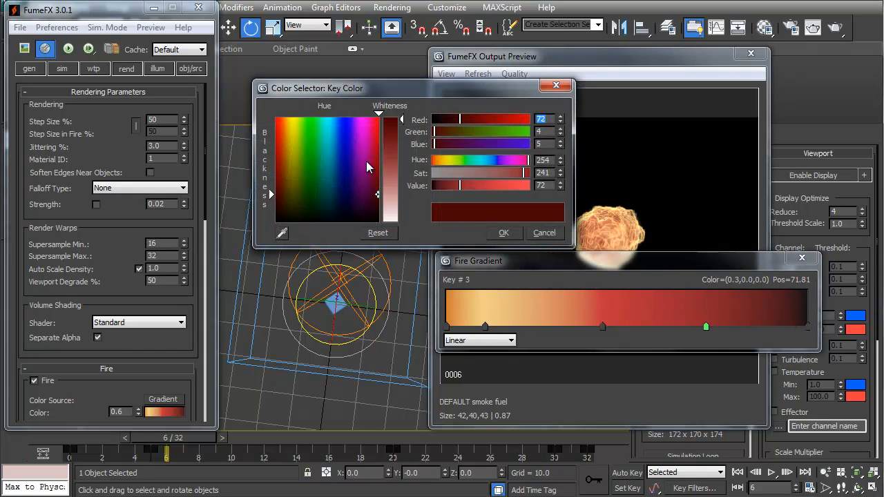
{"action": "left_click_drag", "start_coordinate": [313, 133], "coordinate": [309, 118]}
{"action": "left_click_drag", "start_coordinate": [473, 184], "coordinate": [533, 196]}
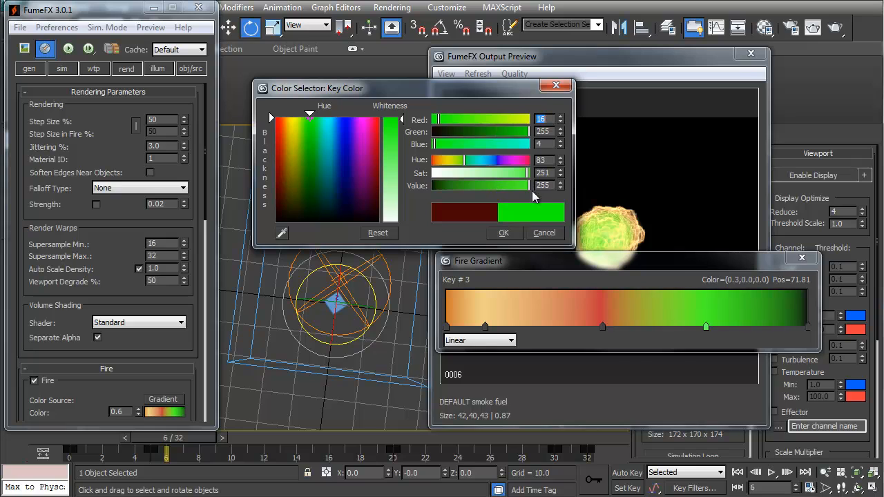
{"action": "left_click", "coordinate": [505, 232]}
Try spreading green keys toward the dark end of the fire gradient to test their effect on the fire.
{"action": "mouse_move", "coordinate": [705, 323]}
{"action": "left_mouse_down"}
{"action": "mouse_move", "coordinate": [630, 325]}
{"action": "mouse_move", "coordinate": [776, 324]}
{"action": "mouse_move", "coordinate": [688, 326]}
{"action": "mouse_move", "coordinate": [694, 330]}
{"action": "left_mouse_up"}
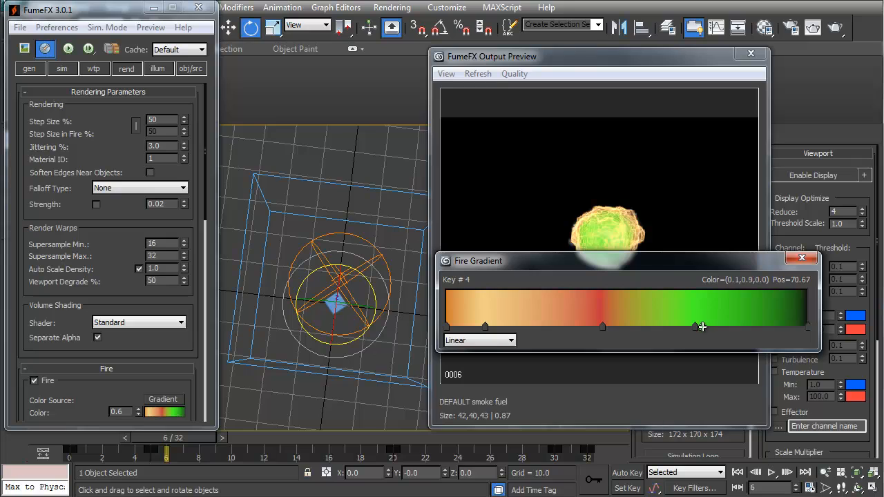
{"action": "left_click_drag", "start_coordinate": [705, 325], "coordinate": [776, 324]}
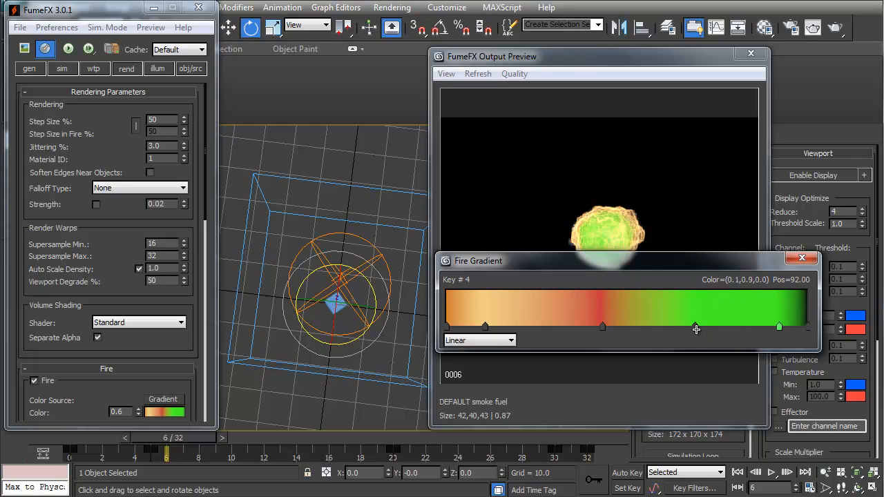
{"action": "mouse_move", "coordinate": [696, 328]}
{"action": "left_mouse_down"}
{"action": "mouse_move", "coordinate": [611, 327]}
{"action": "mouse_move", "coordinate": [805, 332]}
{"action": "left_mouse_up"}
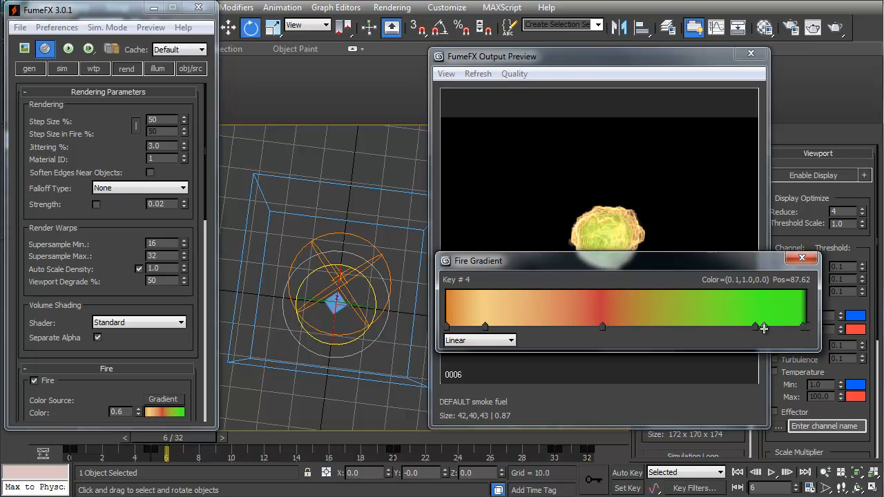
Shift the fire gradient's red key to about position 41 and delete all the green keys.
{"action": "mouse_move", "coordinate": [603, 327]}
{"action": "left_mouse_down"}
{"action": "mouse_move", "coordinate": [714, 328]}
{"action": "mouse_move", "coordinate": [596, 328]}
{"action": "left_mouse_up"}
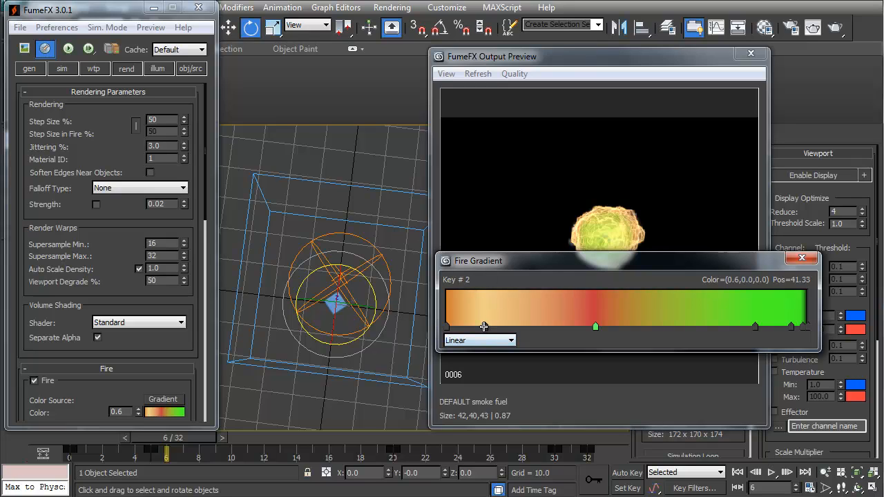
{"action": "right_click", "coordinate": [763, 326]}
{"action": "left_click", "coordinate": [783, 394]}
{"action": "right_click", "coordinate": [791, 326]}
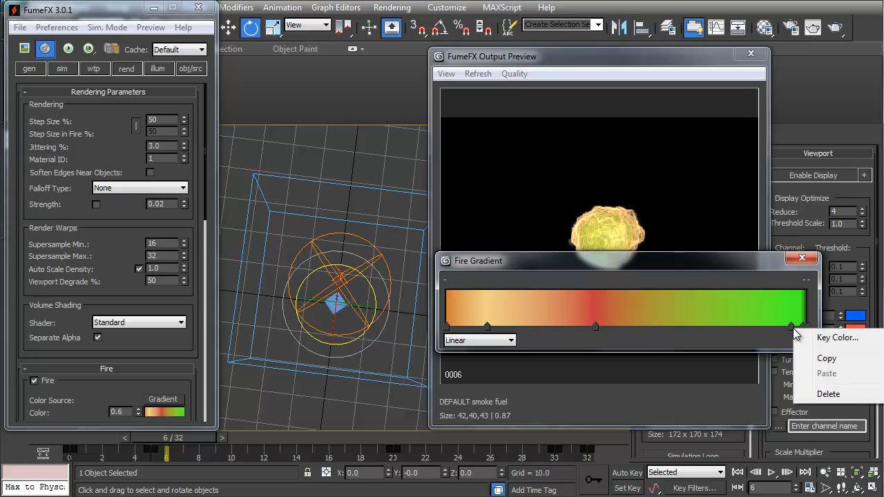
{"action": "left_click", "coordinate": [792, 326]}
{"action": "right_click", "coordinate": [791, 326]}
{"action": "left_click", "coordinate": [824, 393]}
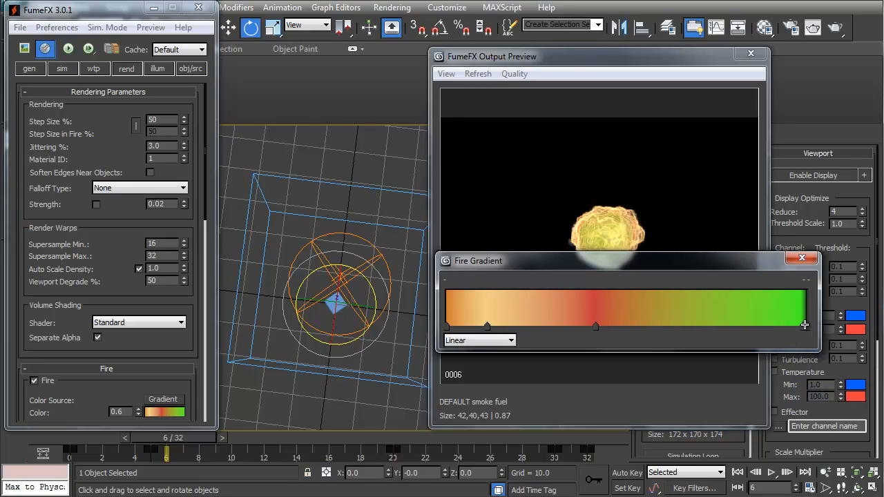
{"action": "left_click", "coordinate": [803, 326]}
{"action": "right_click", "coordinate": [802, 326]}
{"action": "left_click", "coordinate": [837, 395]}
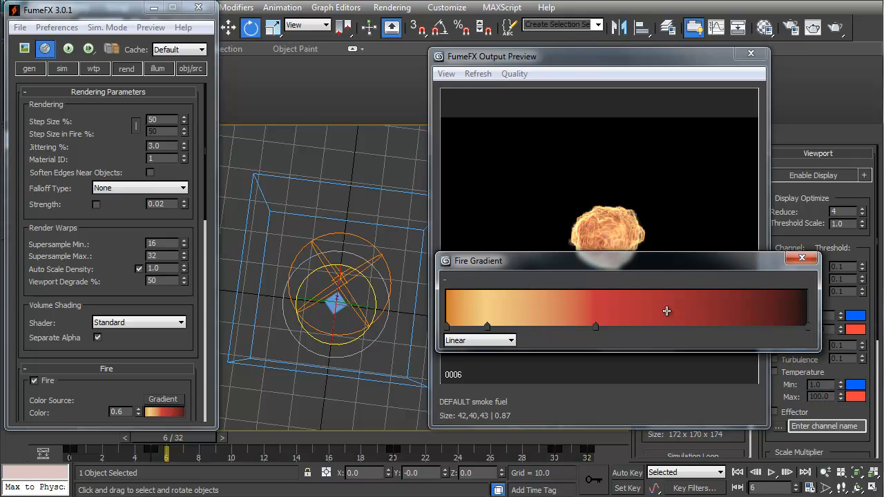
Color the fire gradient's end key very dark blue, RGB 0, 0, 22, and close the gradient editor.
{"action": "left_click", "coordinate": [809, 327]}
{"action": "double_click", "coordinate": [809, 326]}
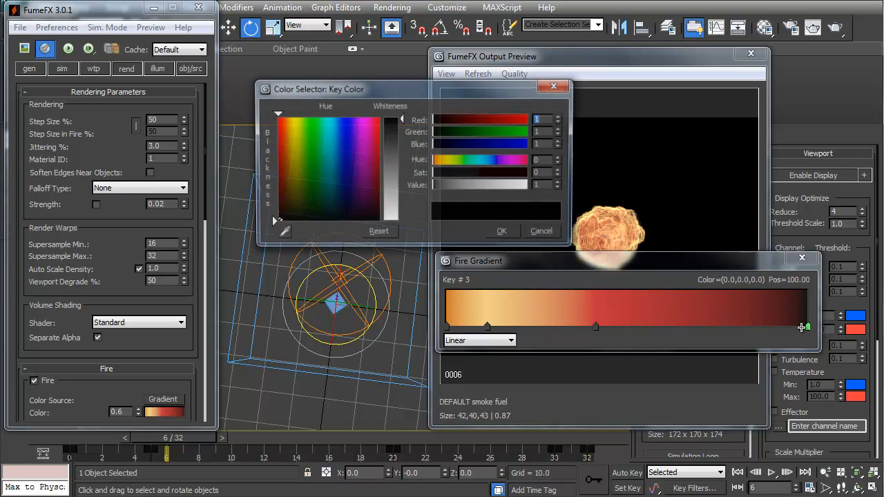
{"action": "left_click", "coordinate": [343, 118]}
{"action": "left_click_drag", "start_coordinate": [476, 184], "coordinate": [435, 191]}
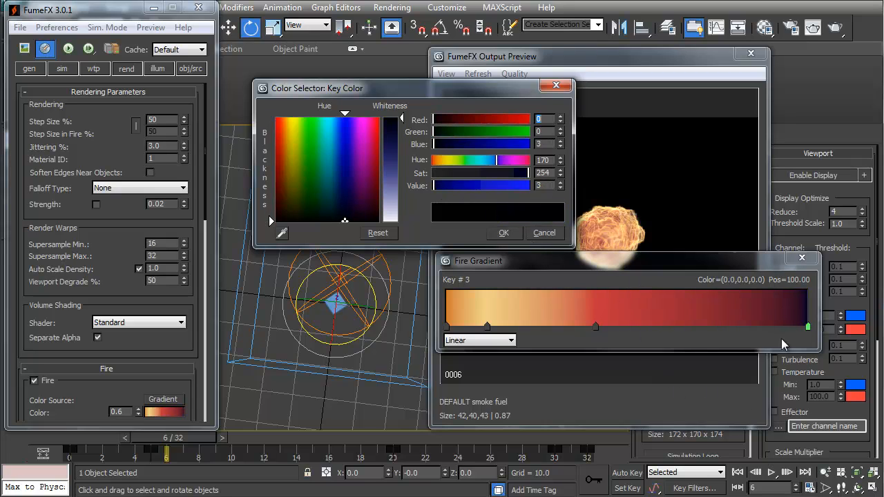
{"action": "mouse_move", "coordinate": [438, 189]}
{"action": "left_mouse_down"}
{"action": "mouse_move", "coordinate": [463, 191]}
{"action": "mouse_move", "coordinate": [443, 194]}
{"action": "left_mouse_up"}
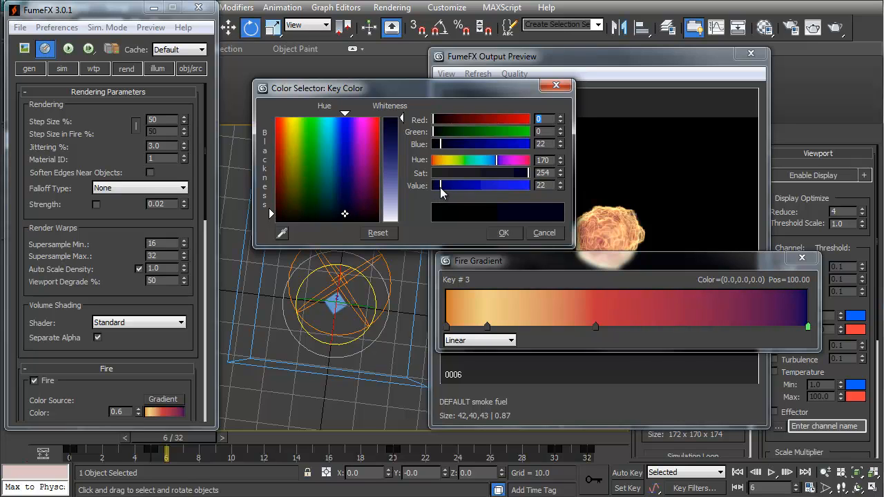
{"action": "left_click", "coordinate": [503, 232]}
{"action": "left_click", "coordinate": [802, 257]}
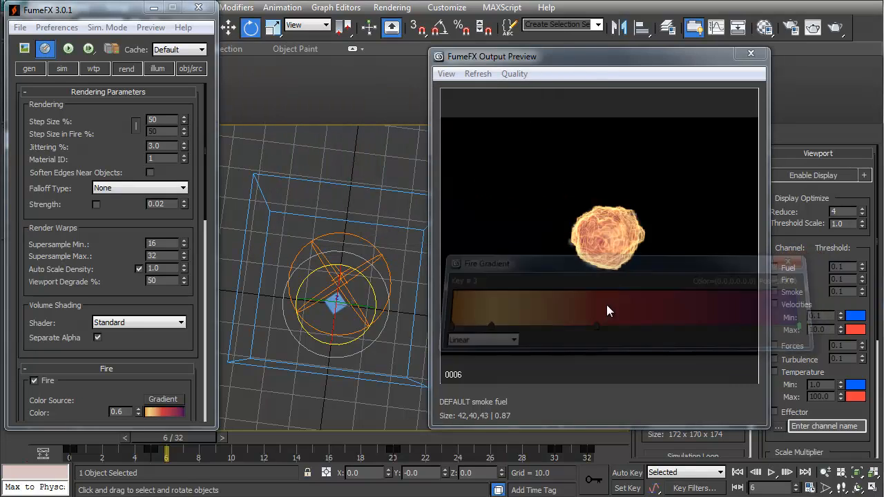
Go to frame 32 and open the smoke's color gradient for editing.
{"action": "left_click_drag", "start_coordinate": [163, 439], "coordinate": [623, 440]}
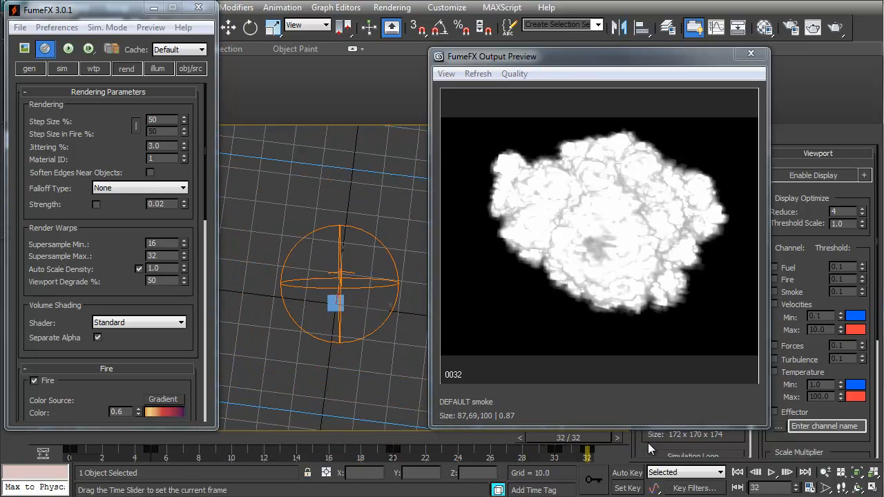
{"action": "left_click_drag", "start_coordinate": [532, 449], "coordinate": [595, 455]}
{"action": "left_click_drag", "start_coordinate": [101, 394], "coordinate": [116, 221]}
{"action": "left_click_drag", "start_coordinate": [117, 402], "coordinate": [148, 374]}
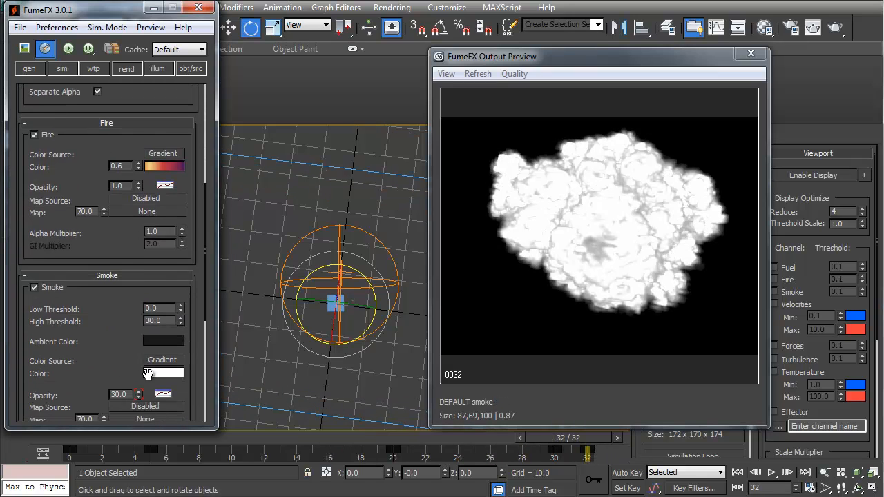
{"action": "right_click", "coordinate": [155, 379]}
{"action": "left_click", "coordinate": [206, 385]}
{"action": "left_click", "coordinate": [164, 374]}
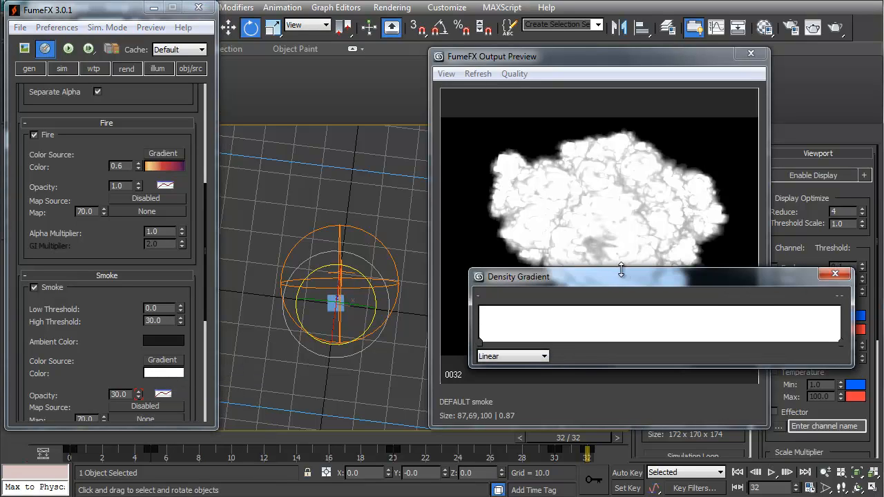
{"action": "left_click_drag", "start_coordinate": [488, 279], "coordinate": [109, 257]}
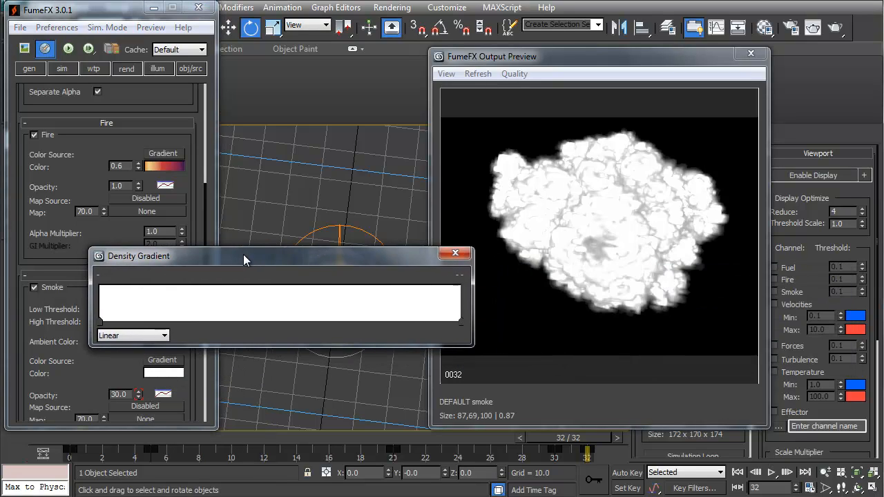
Try a white-to-black smoke gradient with an extra black key at about position 90.
{"action": "double_click", "coordinate": [454, 322]}
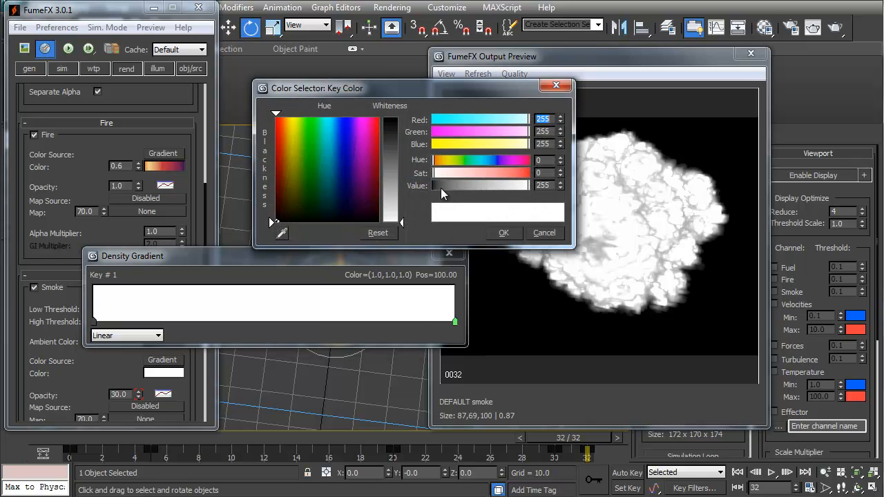
{"action": "left_click", "coordinate": [442, 194]}
{"action": "left_click", "coordinate": [504, 233]}
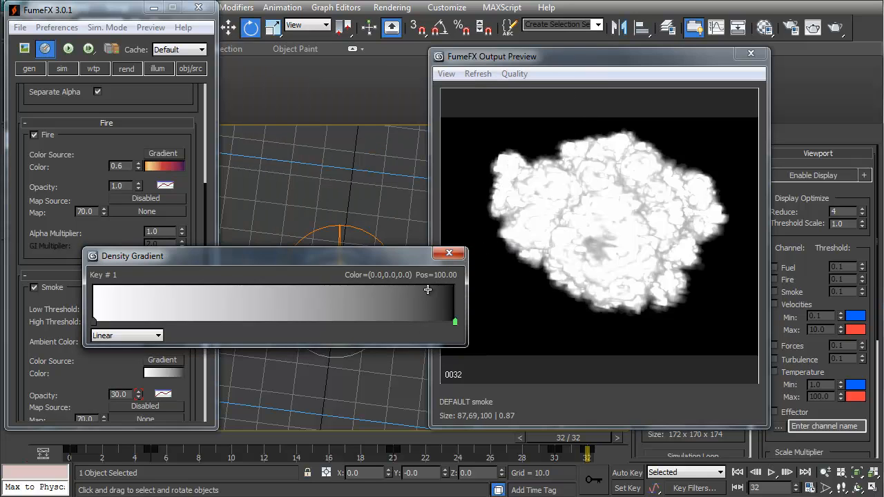
{"action": "left_click", "coordinate": [297, 322]}
{"action": "double_click", "coordinate": [296, 322]}
{"action": "left_click_drag", "start_coordinate": [396, 165], "coordinate": [398, 123]}
{"action": "left_click", "coordinate": [510, 235]}
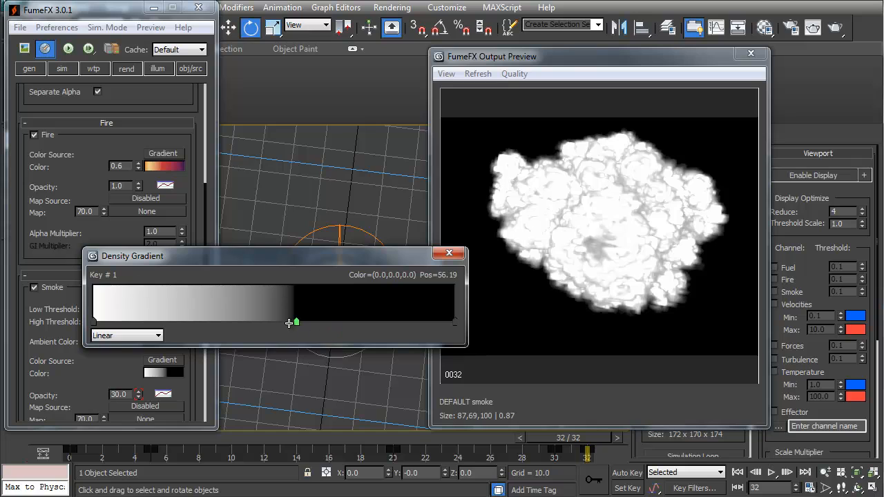
{"action": "left_click_drag", "start_coordinate": [297, 322], "coordinate": [420, 323]}
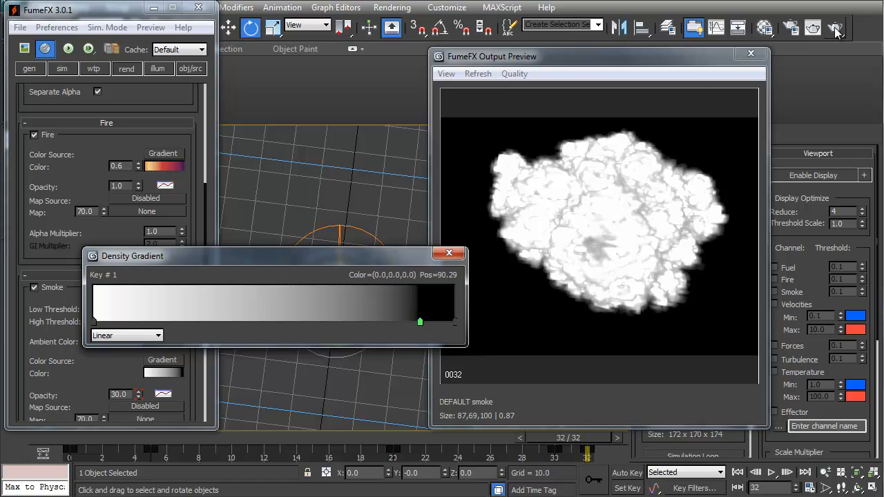
Render and clone frame 32, render again with the black smoke key at about position 5, and delete that key.
{"action": "left_click", "coordinate": [836, 27]}
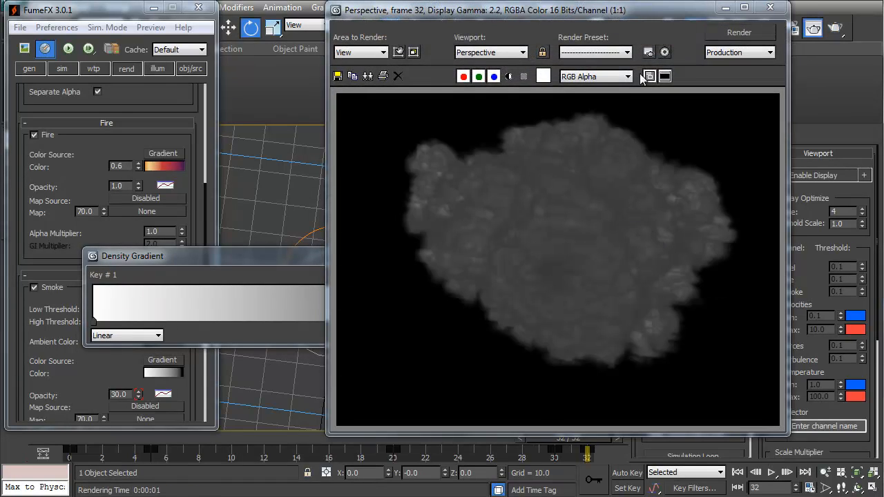
{"action": "left_click", "coordinate": [368, 76]}
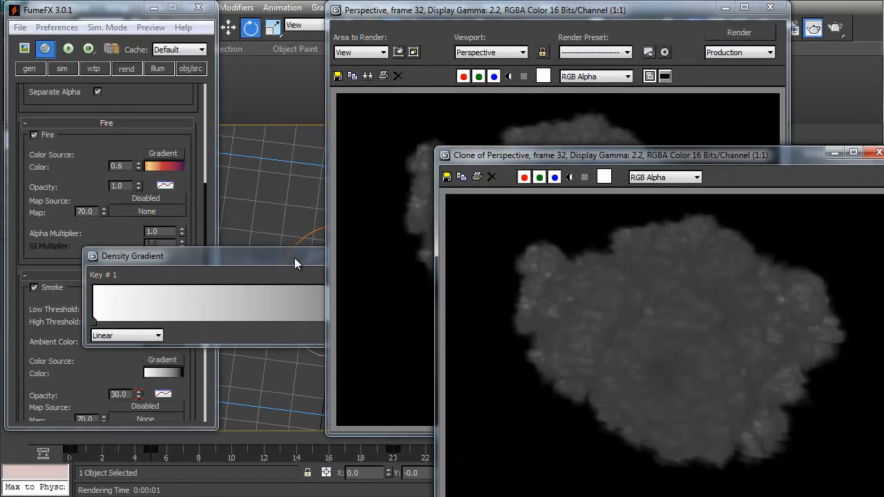
{"action": "left_click", "coordinate": [421, 322]}
{"action": "left_click_drag", "start_coordinate": [421, 323], "coordinate": [110, 323]}
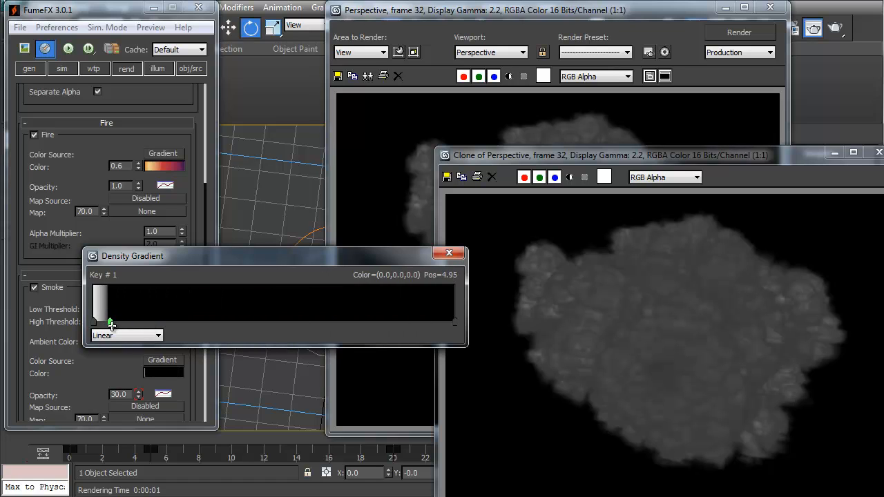
{"action": "left_click", "coordinate": [761, 33]}
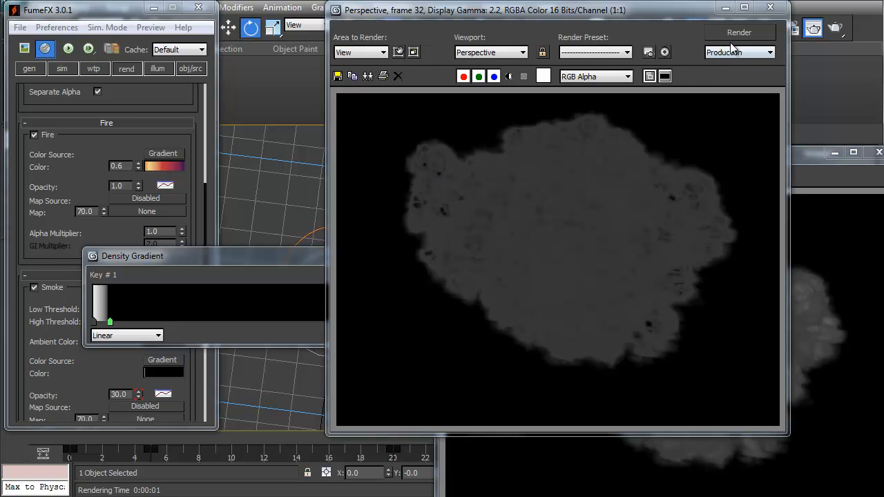
{"action": "left_click", "coordinate": [224, 306]}
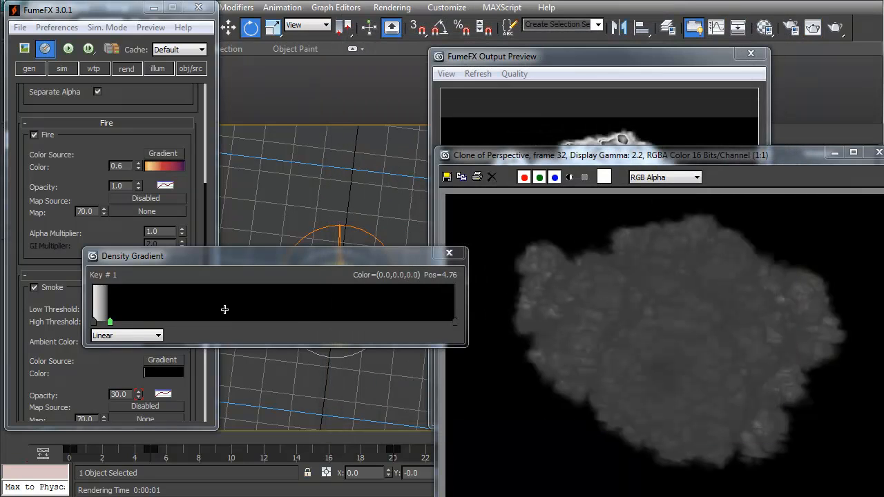
{"action": "right_click", "coordinate": [110, 321]}
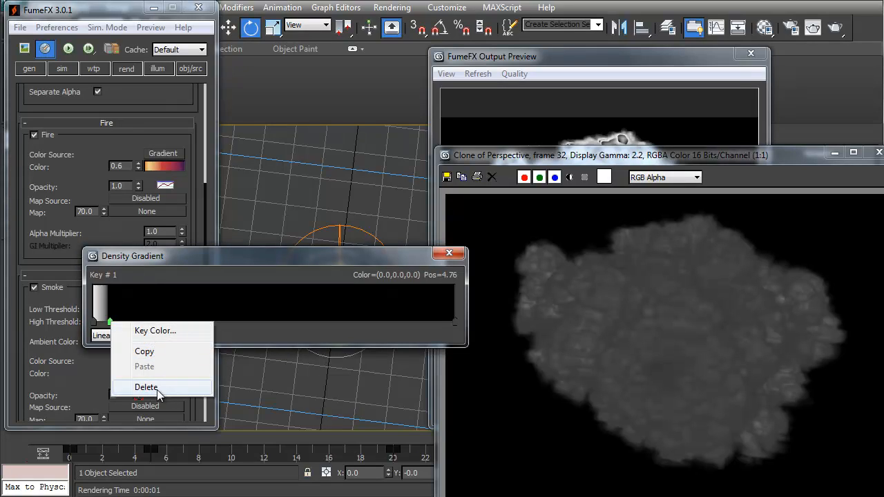
{"action": "left_click", "coordinate": [157, 389]}
Set the smoke gradient's start key to near-black, RGB 7, 7, 7, and its end key to light gray, RGB 198, 198, 198.
{"action": "left_click", "coordinate": [93, 322]}
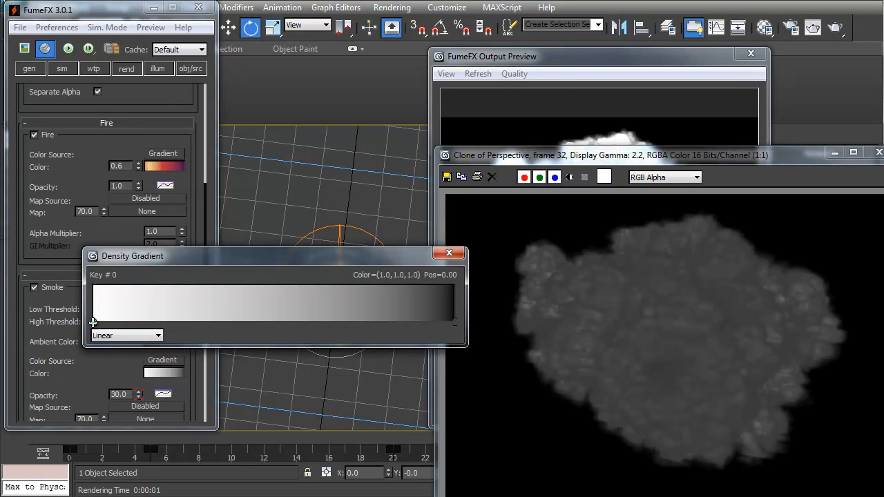
{"action": "double_click", "coordinate": [93, 322]}
{"action": "left_click", "coordinate": [392, 125]}
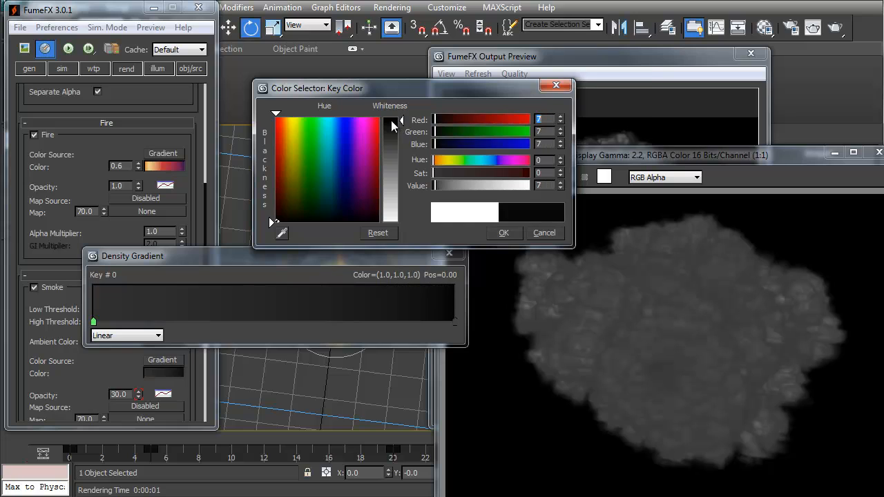
{"action": "left_click", "coordinate": [504, 233]}
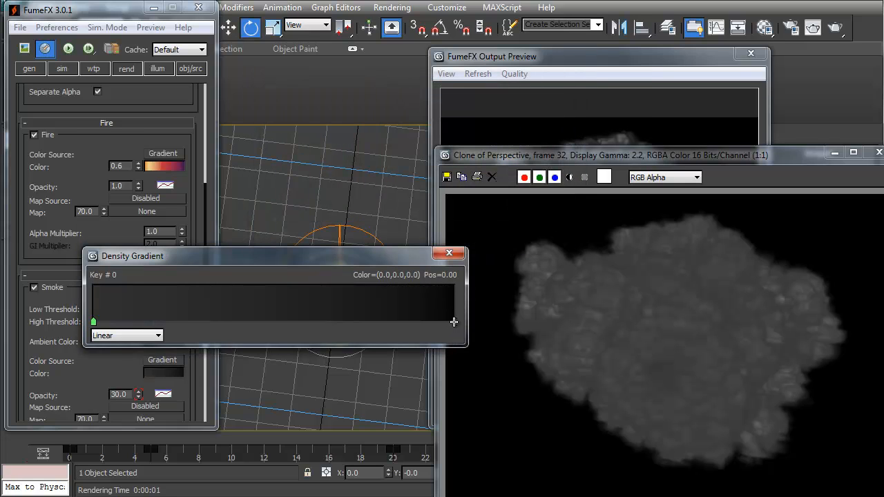
{"action": "double_click", "coordinate": [454, 322]}
{"action": "left_click_drag", "start_coordinate": [395, 174], "coordinate": [389, 199]}
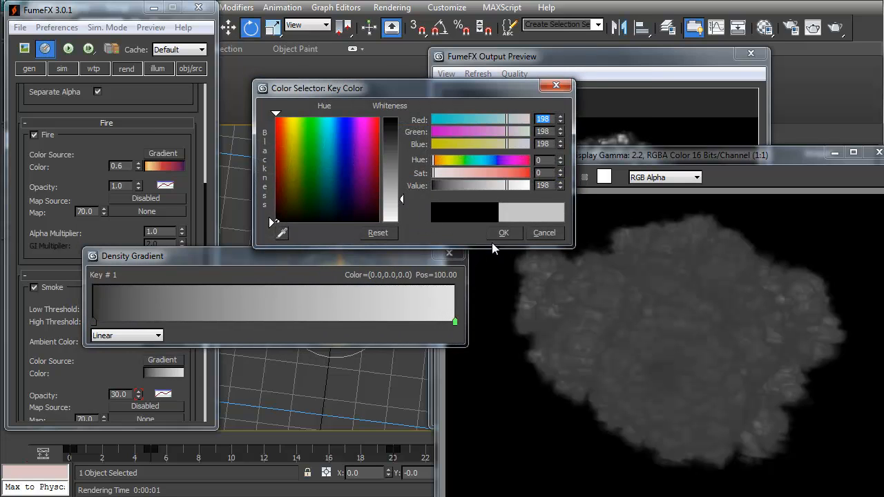
{"action": "left_click", "coordinate": [504, 233]}
Render the recolored smoke at frame 32 and again at frame 24.
{"action": "left_click_drag", "start_coordinate": [692, 62], "coordinate": [532, 65]}
{"action": "left_click", "coordinate": [835, 31]}
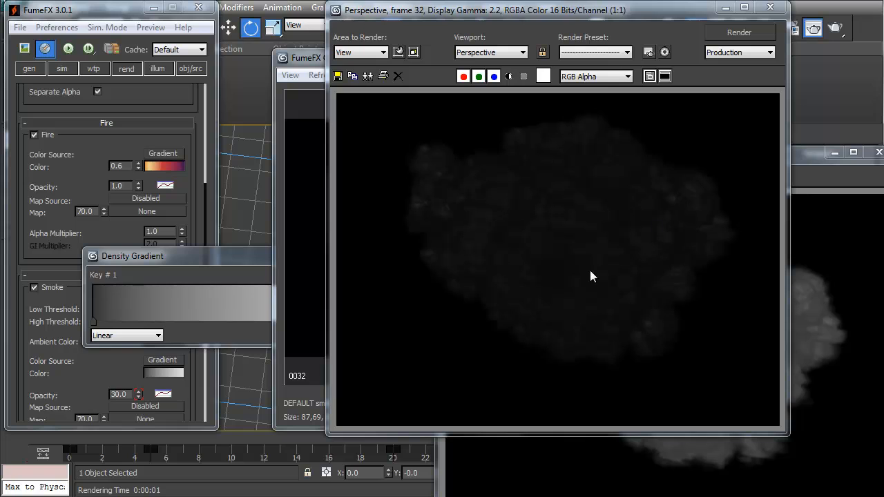
{"action": "left_click", "coordinate": [771, 7]}
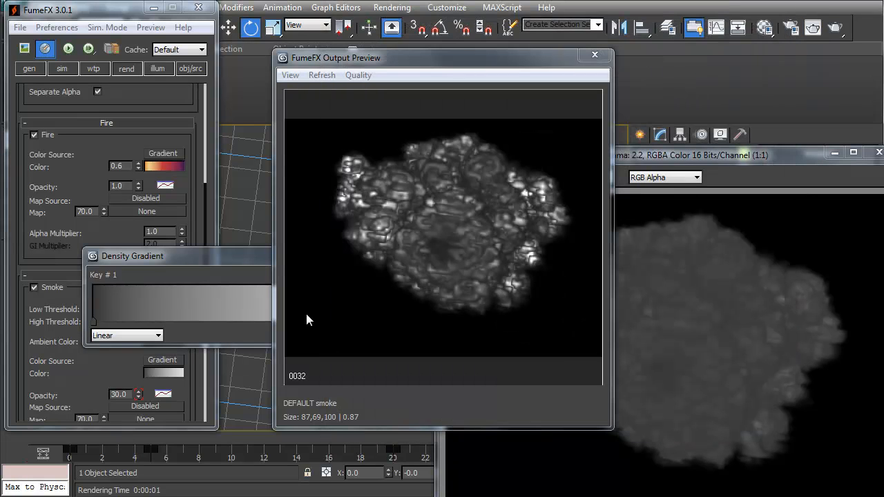
{"action": "left_click", "coordinate": [834, 153]}
{"action": "left_click_drag", "start_coordinate": [563, 441], "coordinate": [458, 447]}
{"action": "key", "text": "e"}
{"action": "left_click", "coordinate": [835, 31]}
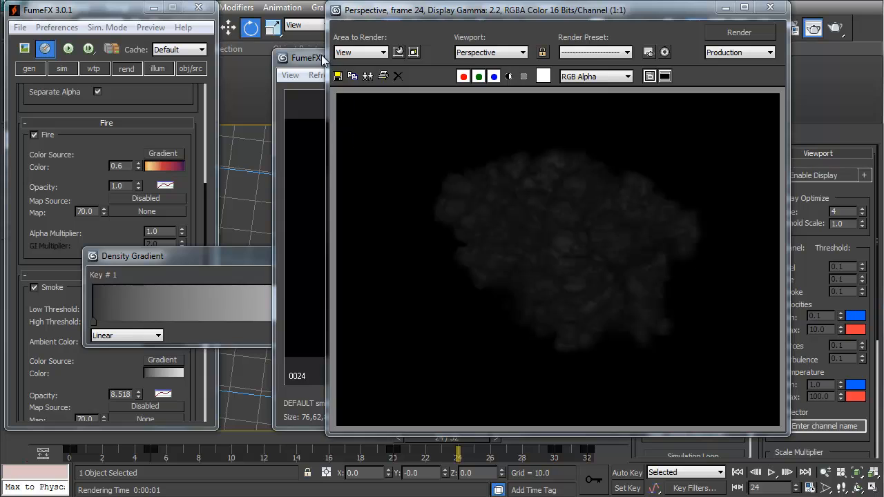
Compare the frame 24 render with the output preview, and close the preview, render and smoke gradient windows.
{"action": "left_click_drag", "start_coordinate": [323, 58], "coordinate": [231, 70]}
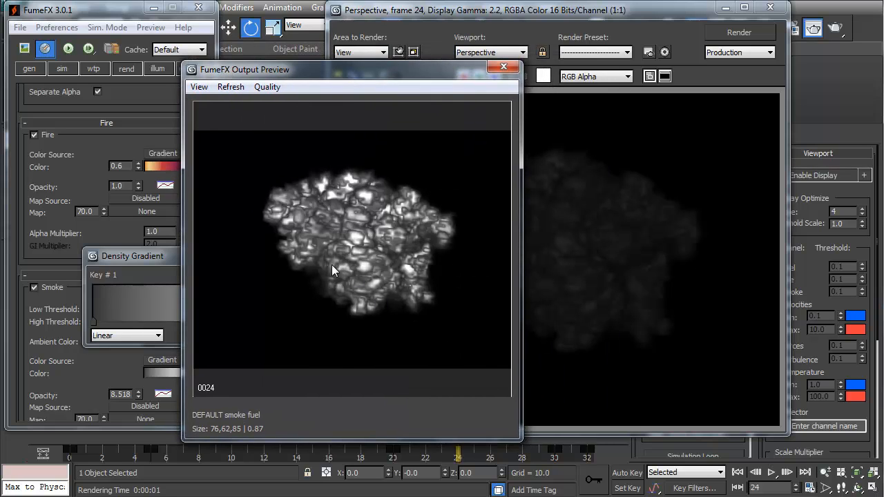
{"action": "left_click", "coordinate": [504, 67]}
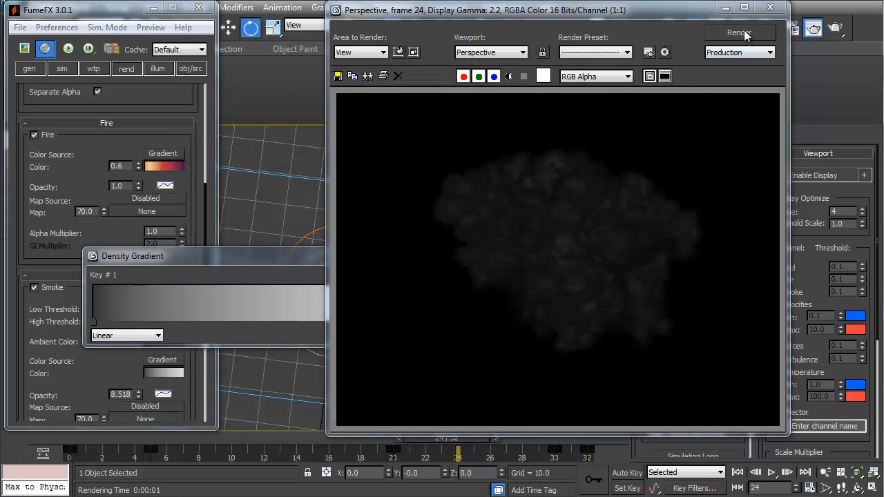
{"action": "left_click", "coordinate": [770, 7]}
{"action": "left_click_drag", "start_coordinate": [366, 264], "coordinate": [438, 253]}
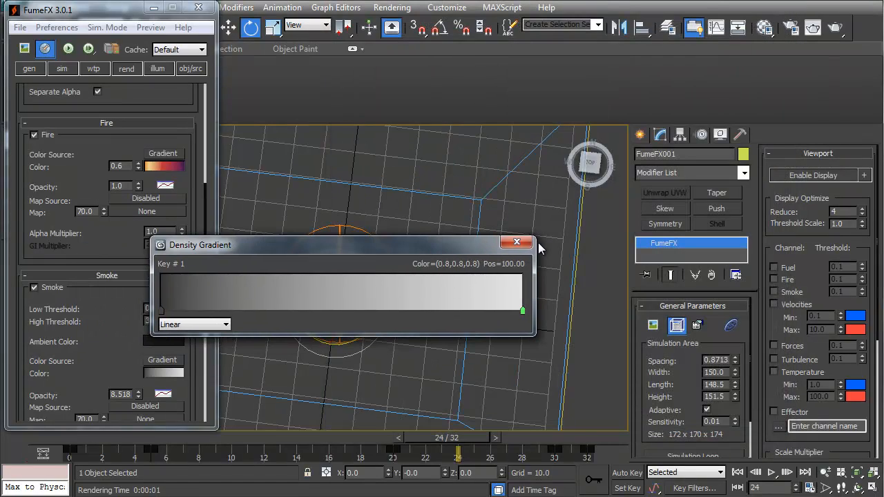
{"action": "left_click", "coordinate": [517, 238]}
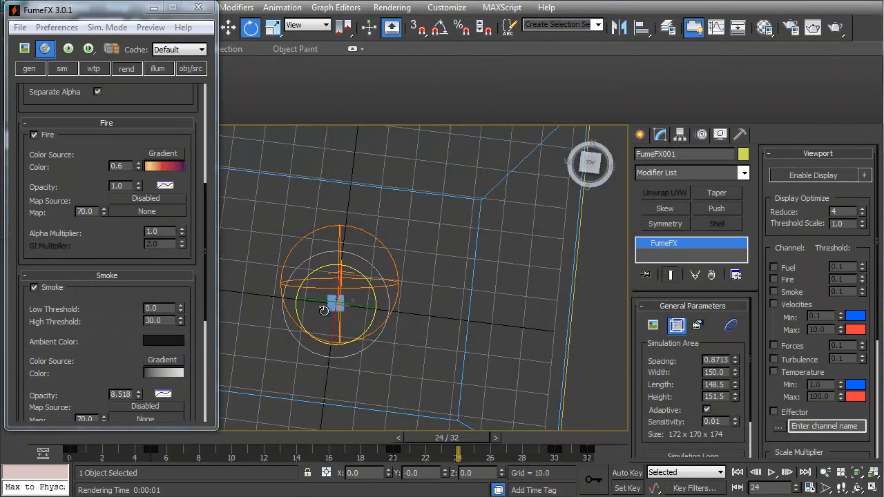
Review the FumeFX rendering, illumination, wavelet turbulence and general parameters.
{"action": "left_click_drag", "start_coordinate": [118, 159], "coordinate": [119, 474]}
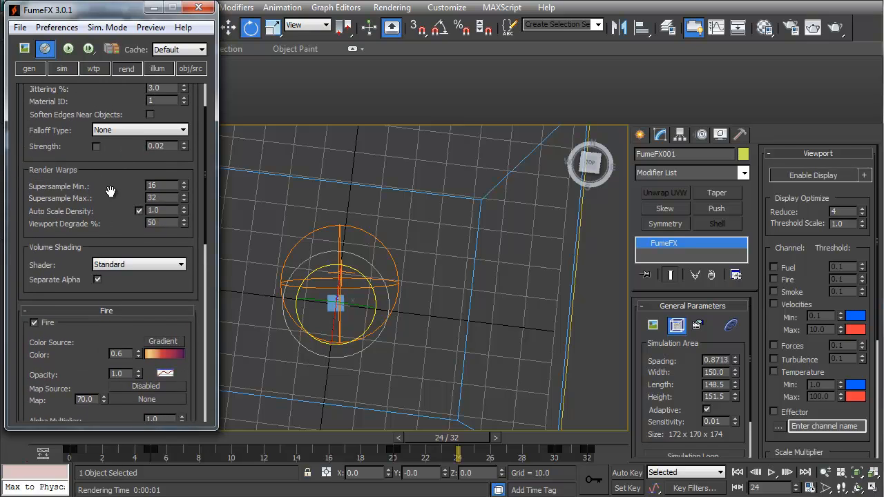
{"action": "left_click_drag", "start_coordinate": [111, 191], "coordinate": [111, 360]}
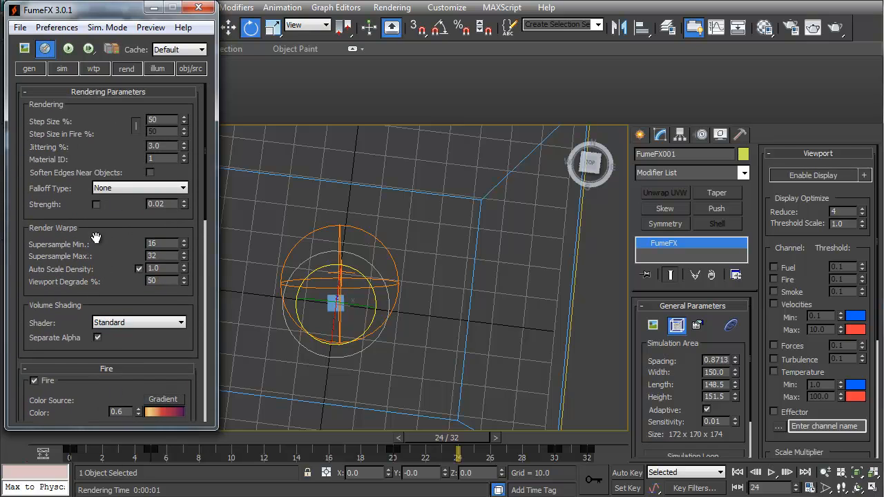
{"action": "left_click_drag", "start_coordinate": [111, 253], "coordinate": [112, 26]}
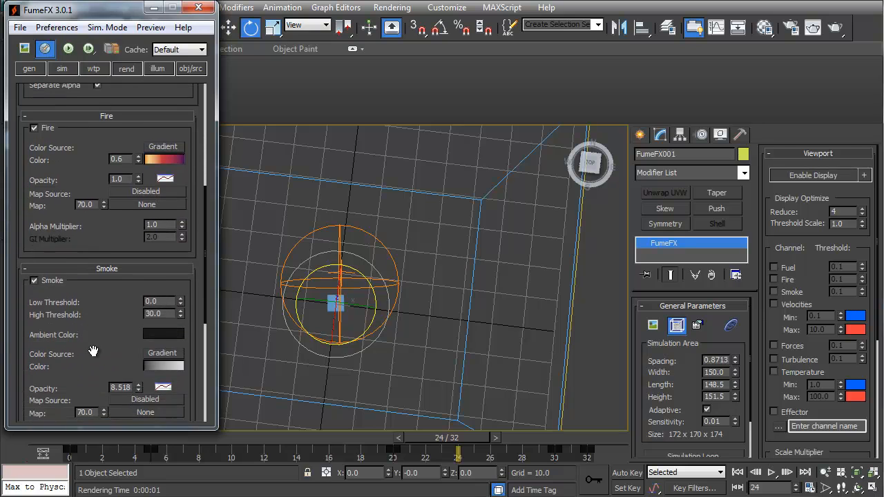
{"action": "left_click_drag", "start_coordinate": [93, 352], "coordinate": [110, 121]}
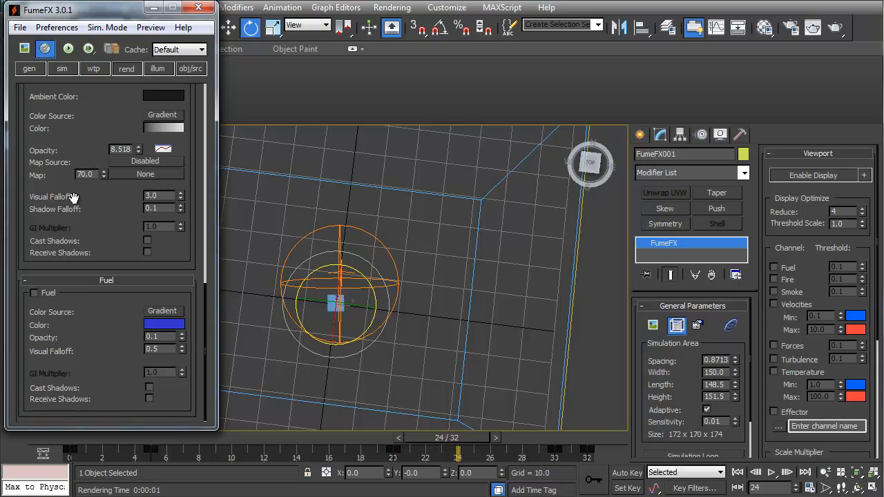
{"action": "mouse_move", "coordinate": [96, 205]}
{"action": "left_mouse_down"}
{"action": "mouse_move", "coordinate": [109, 283]}
{"action": "mouse_move", "coordinate": [105, 419]}
{"action": "left_mouse_up"}
{"action": "mouse_move", "coordinate": [99, 207]}
{"action": "left_mouse_down"}
{"action": "mouse_move", "coordinate": [94, 366]}
{"action": "mouse_move", "coordinate": [88, 107]}
{"action": "left_mouse_up"}
{"action": "left_click", "coordinate": [158, 69]}
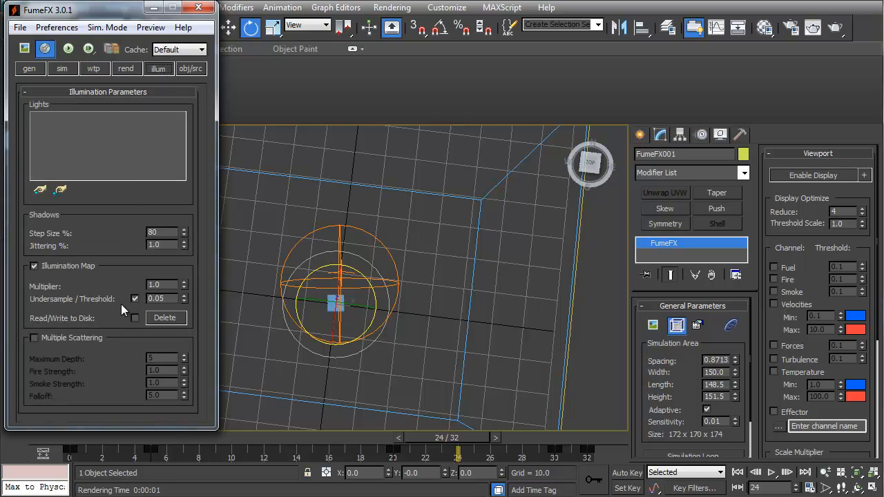
{"action": "left_click", "coordinate": [94, 69]}
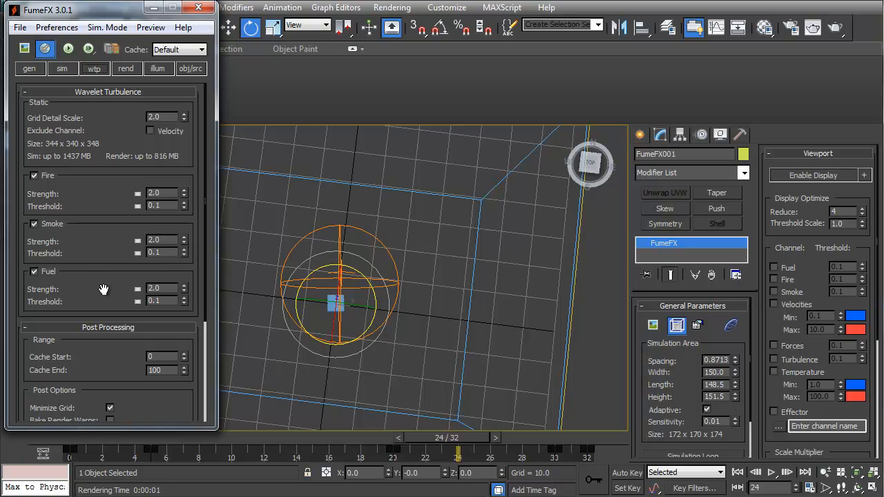
{"action": "left_click_drag", "start_coordinate": [104, 290], "coordinate": [82, 79]}
{"action": "left_click", "coordinate": [32, 69]}
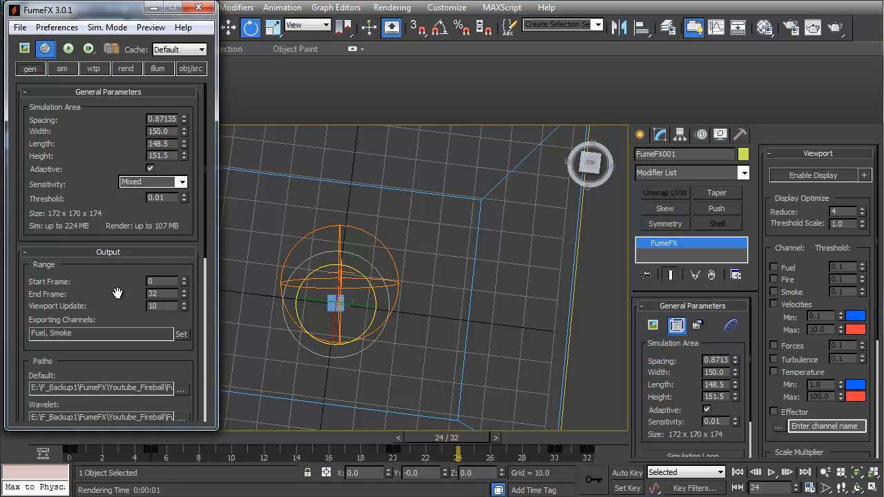
{"action": "left_click_drag", "start_coordinate": [111, 302], "coordinate": [114, 378]}
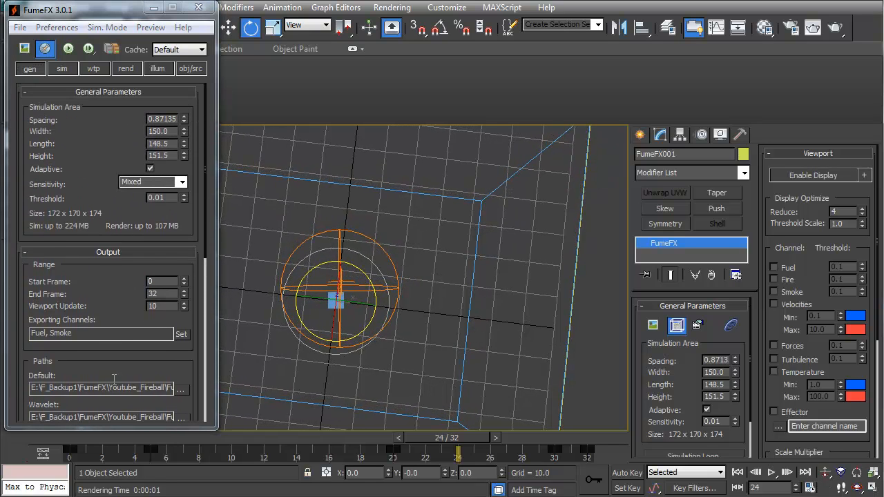
{"action": "left_click_drag", "start_coordinate": [88, 200], "coordinate": [88, 142]}
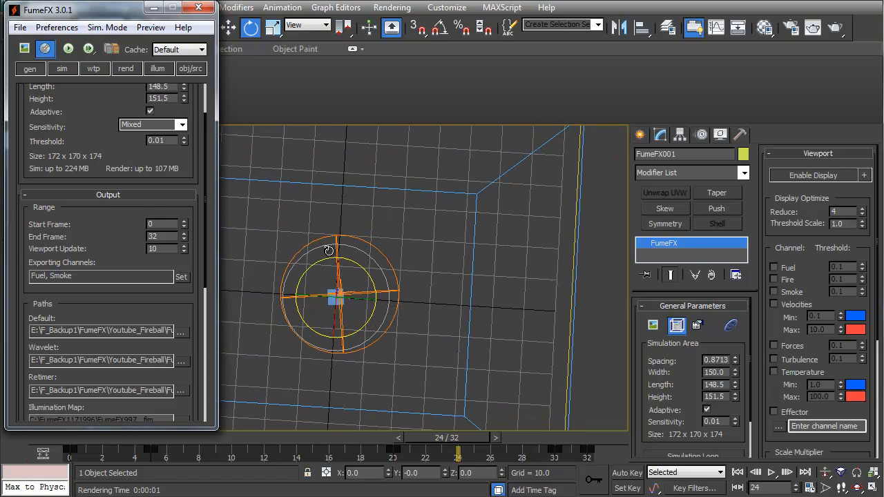
{"action": "middle_click_drag", "start_coordinate": [329, 250], "coordinate": [328, 254], "text": "alt"}
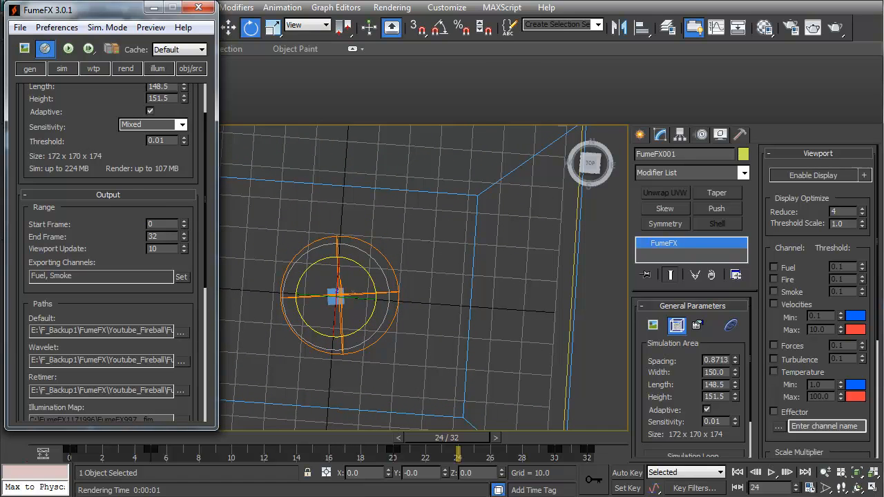